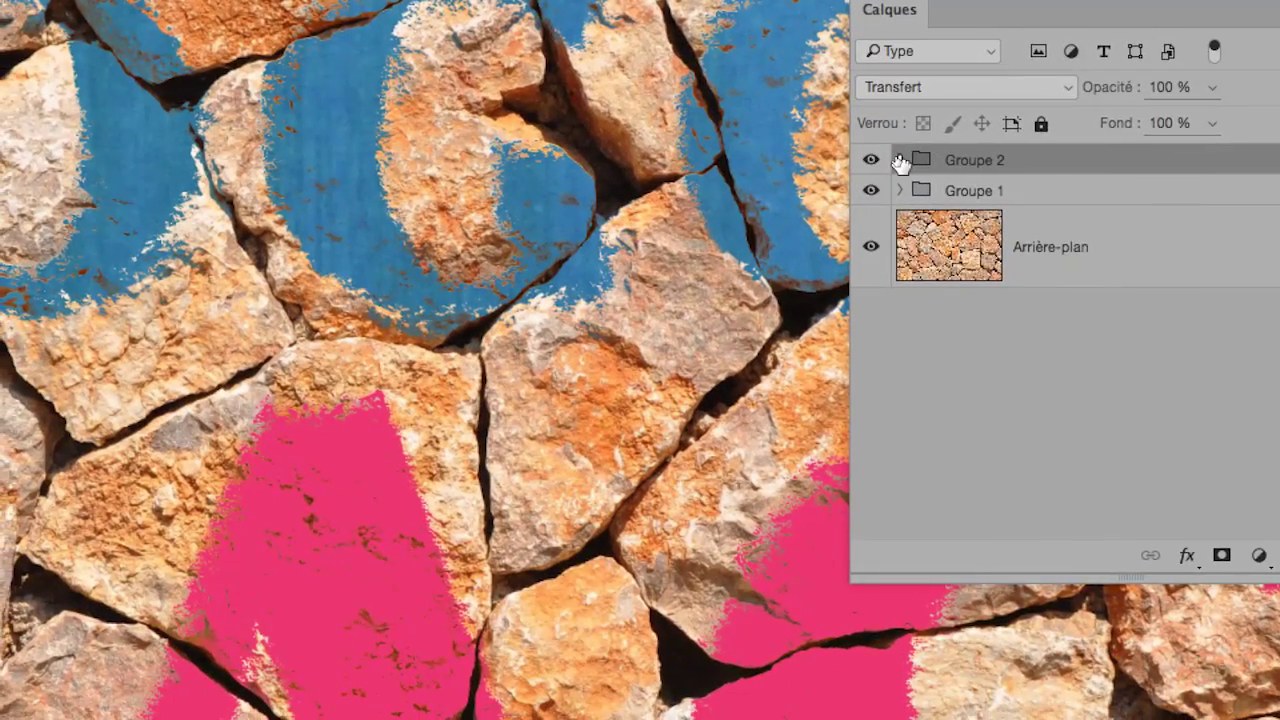
- Expand Groupe 2, select the BAG text layer and keep its blend mode at Normal
{"action": "left_click", "coordinate": [886, 166]}
{"action": "left_click", "coordinate": [973, 190]}
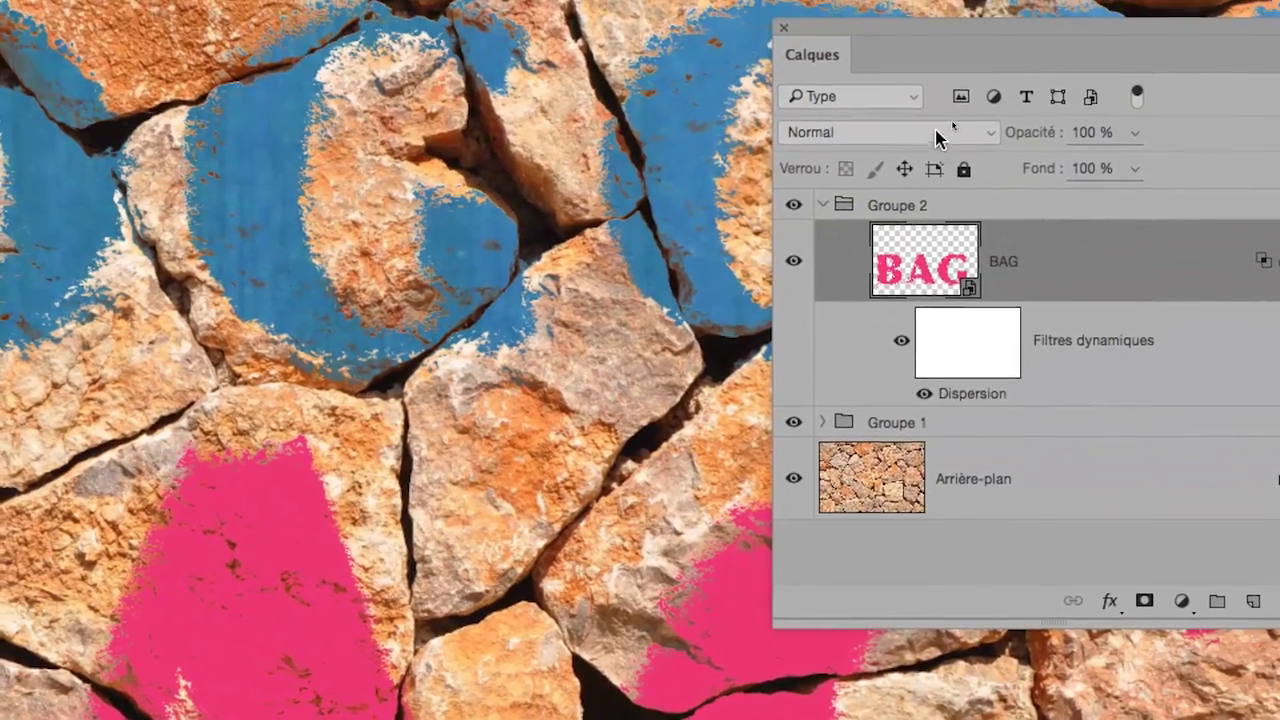
{"action": "left_click", "coordinate": [938, 128]}
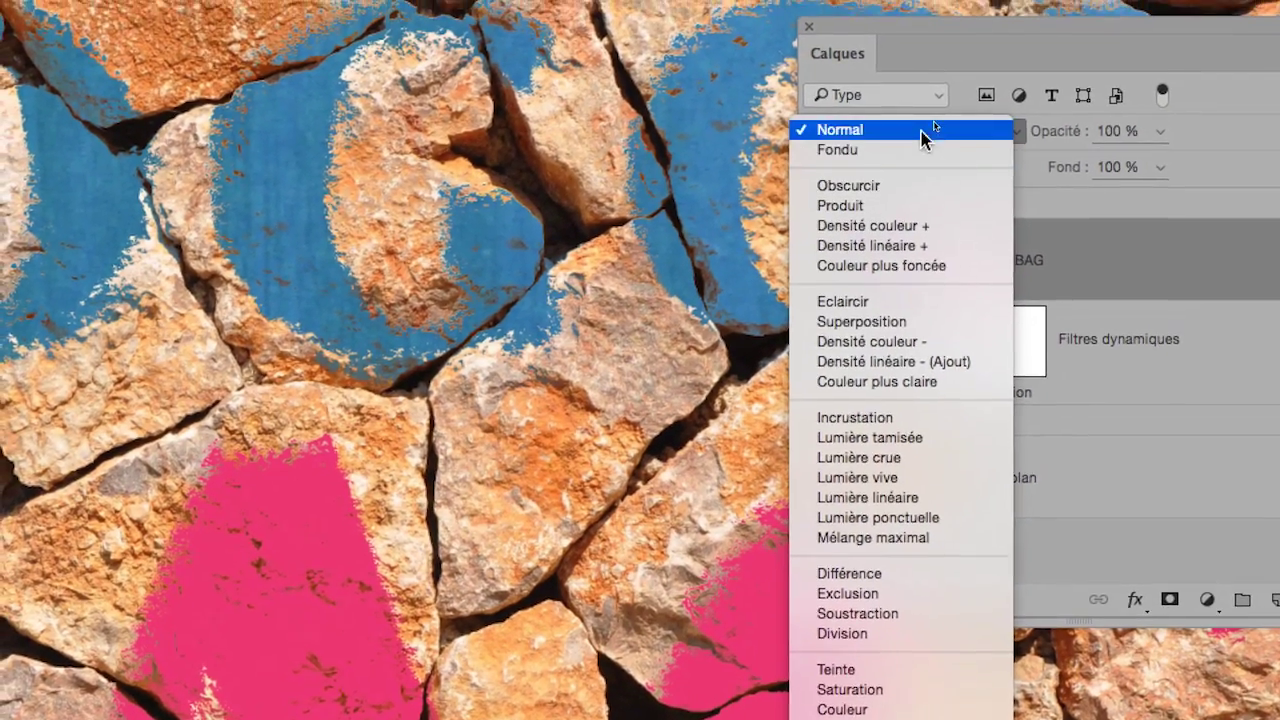
{"action": "left_click", "coordinate": [935, 121]}
- Try the BAG layer's opacity at 67%, then restore it to 100%
{"action": "left_click", "coordinate": [1008, 128]}
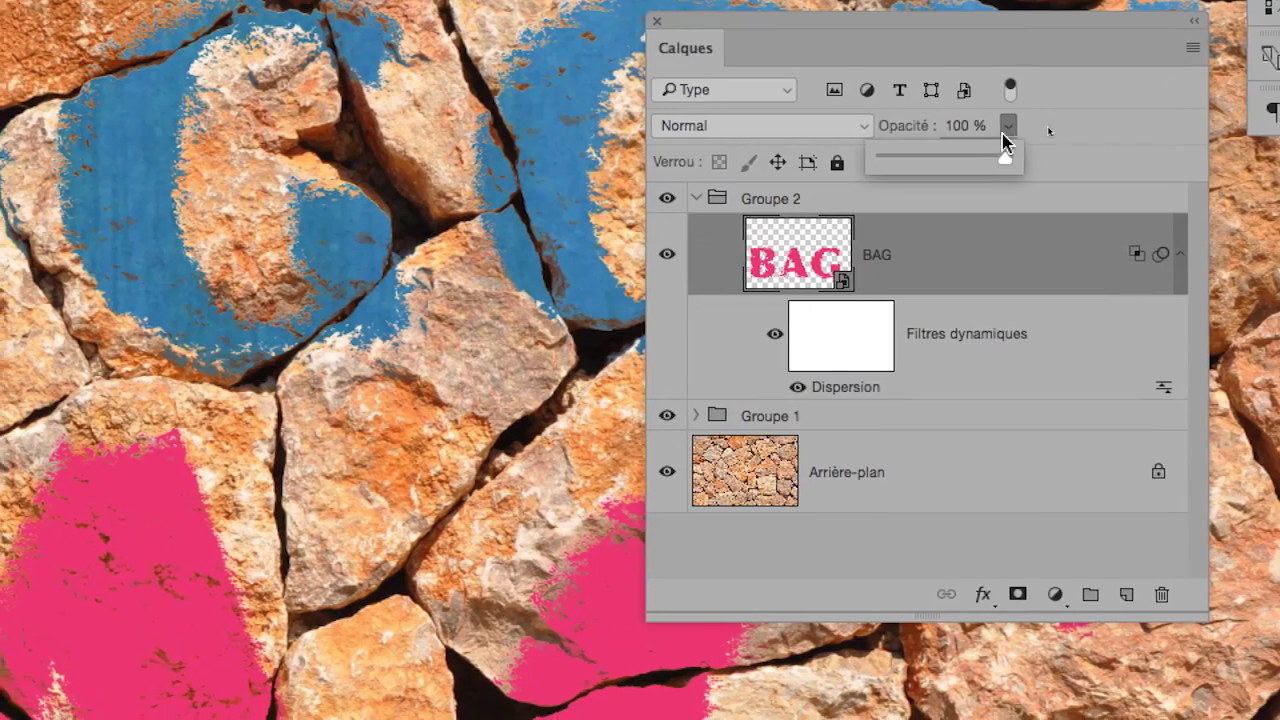
{"action": "left_click", "coordinate": [814, 228]}
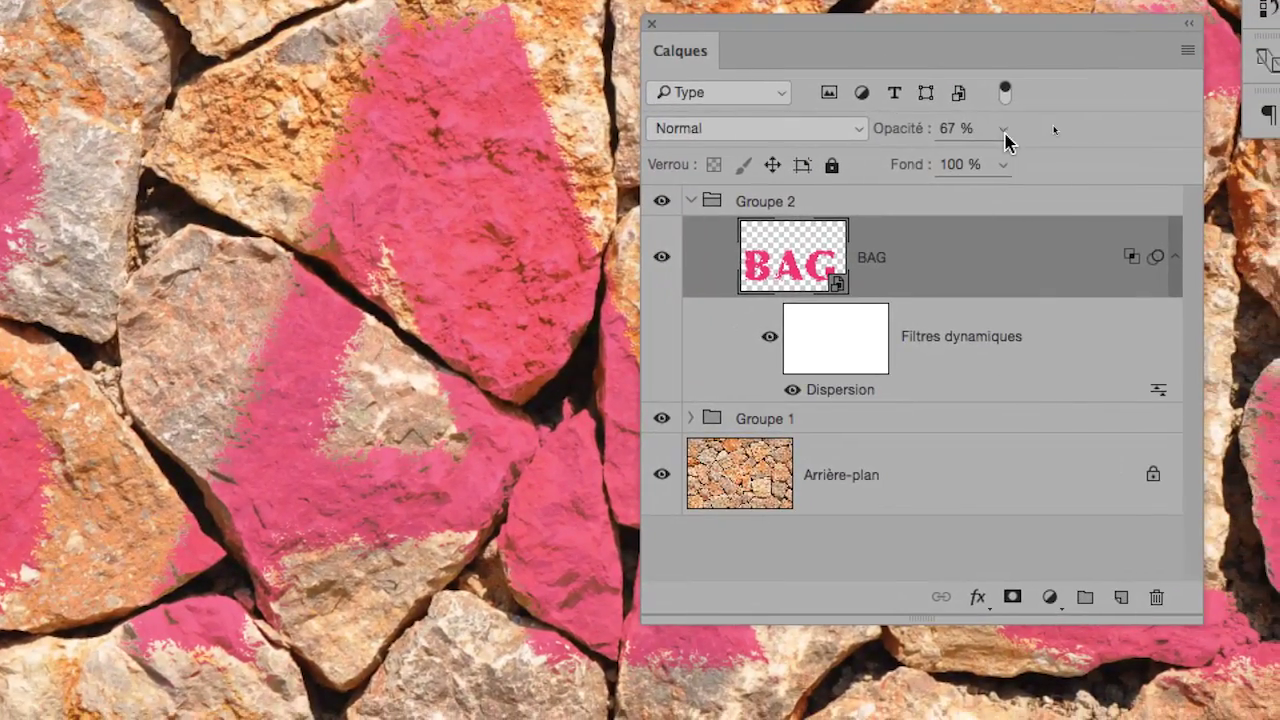
{"action": "left_click", "coordinate": [1003, 130]}
{"action": "left_click_drag", "start_coordinate": [1000, 158], "coordinate": [1045, 150]}
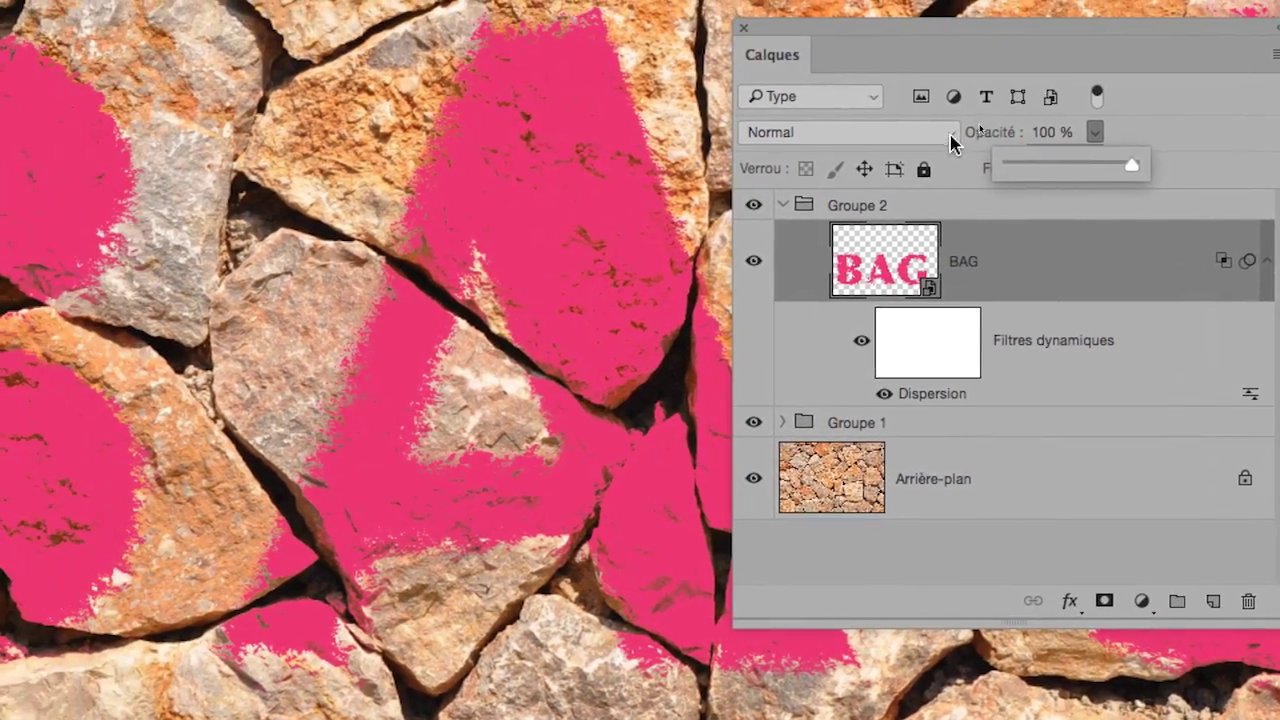
- Set the BAG layer's blend mode to Densité couleur + after briefly trying Produit
{"action": "left_click", "coordinate": [845, 118]}
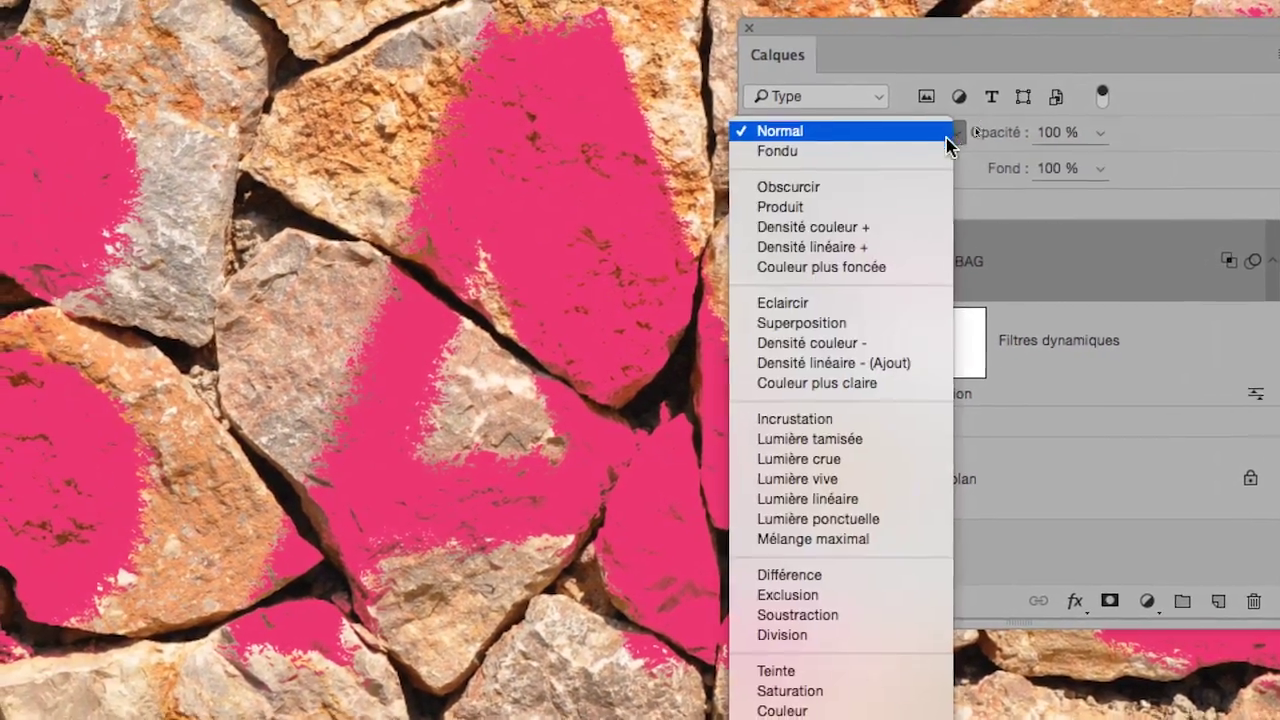
{"action": "left_click", "coordinate": [938, 206]}
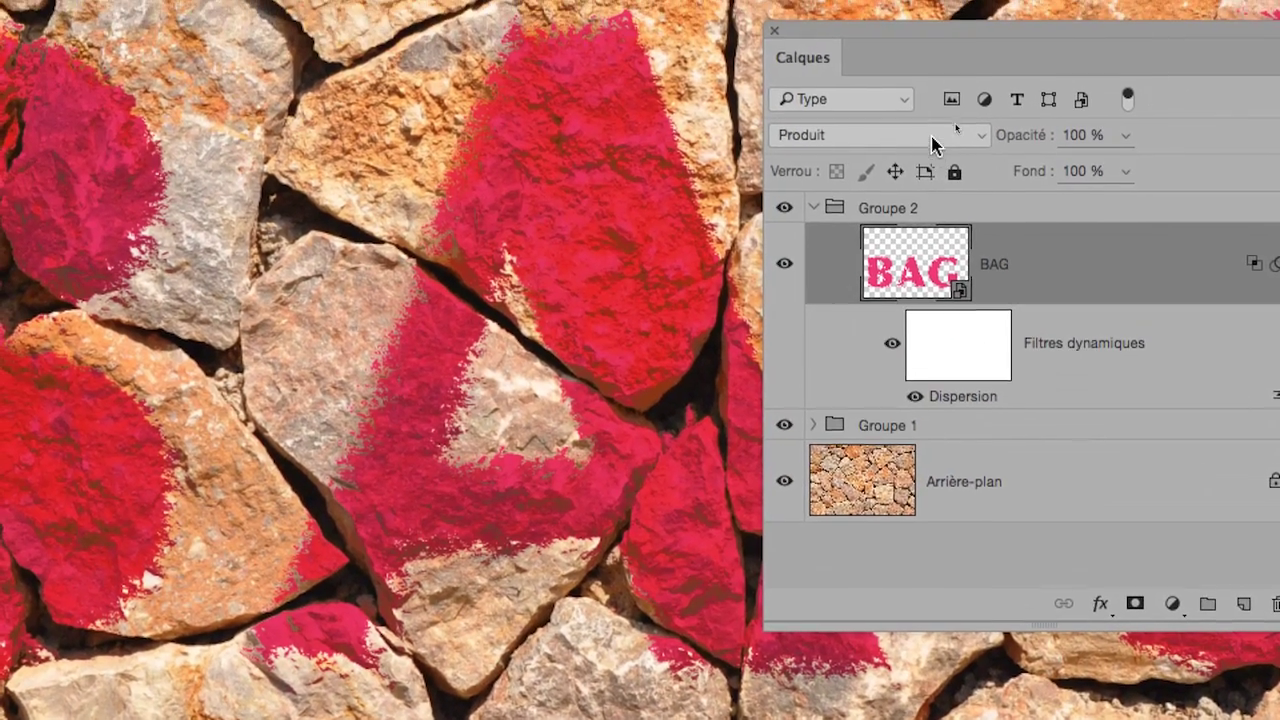
{"action": "left_click", "coordinate": [933, 145]}
{"action": "left_click", "coordinate": [930, 142]}
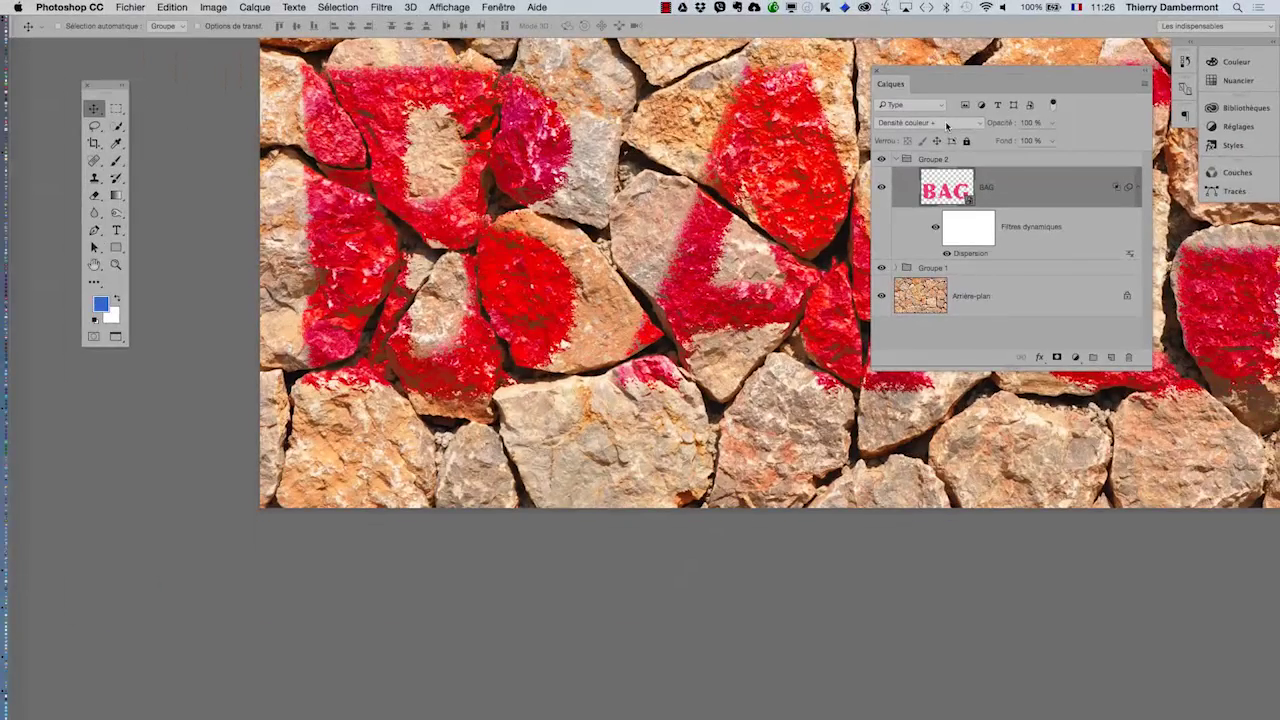
- Cycle the BAG blend mode through several options, ending on Lumière crue, and show the input-source menu
{"action": "key", "text": "Down"}
{"action": "key", "text": "Down"}
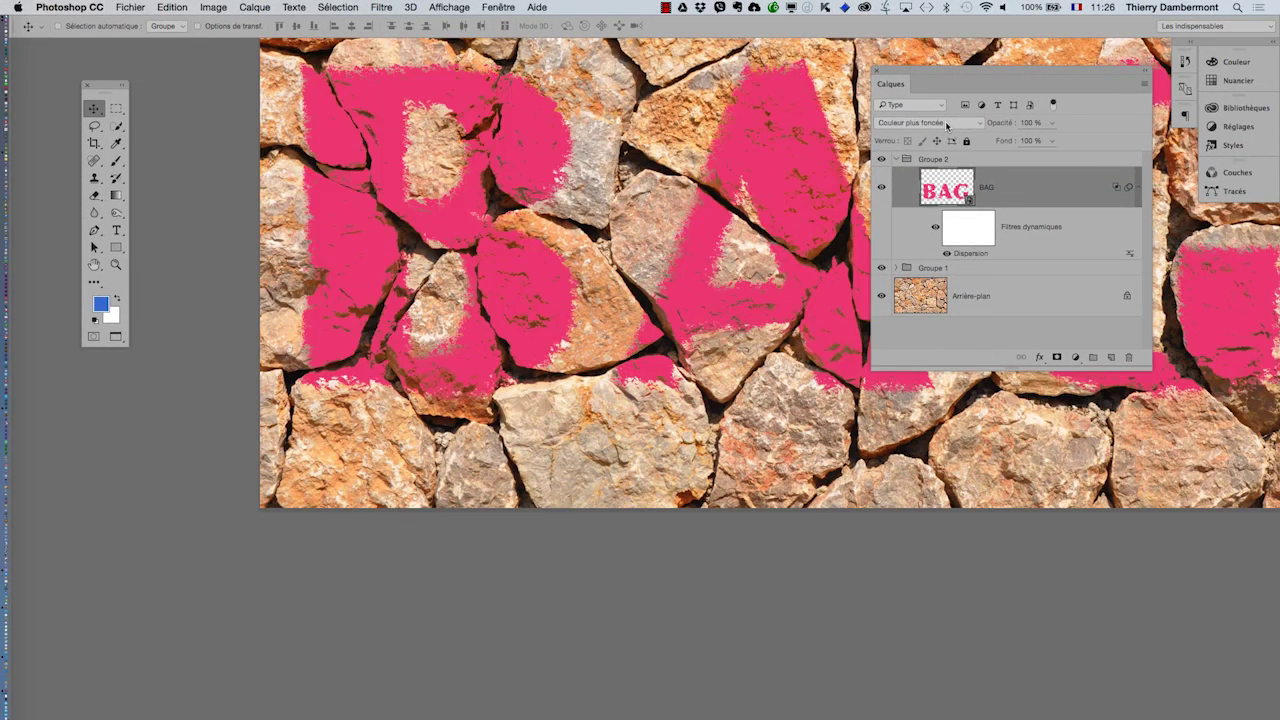
{"action": "key", "text": "Down"}
{"action": "key", "text": "Down"}
{"action": "key", "text": "Down"}
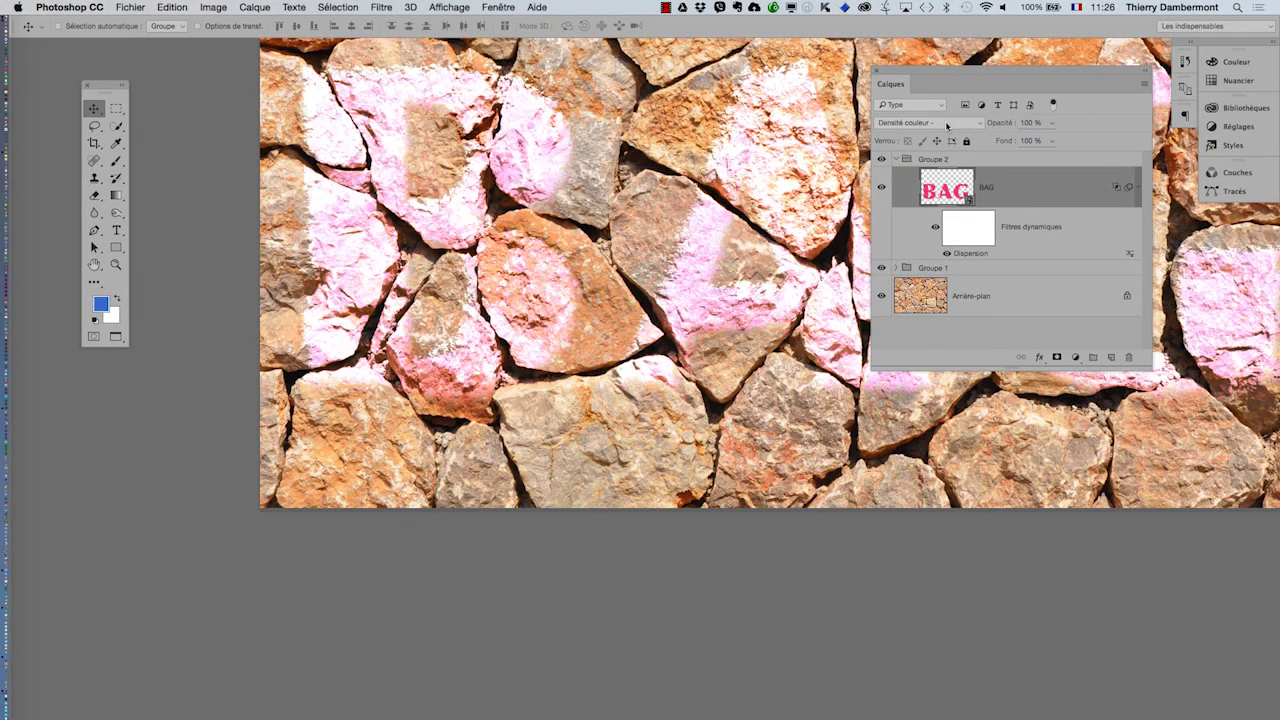
{"action": "key", "text": "Down"}
{"action": "key", "text": "Down"}
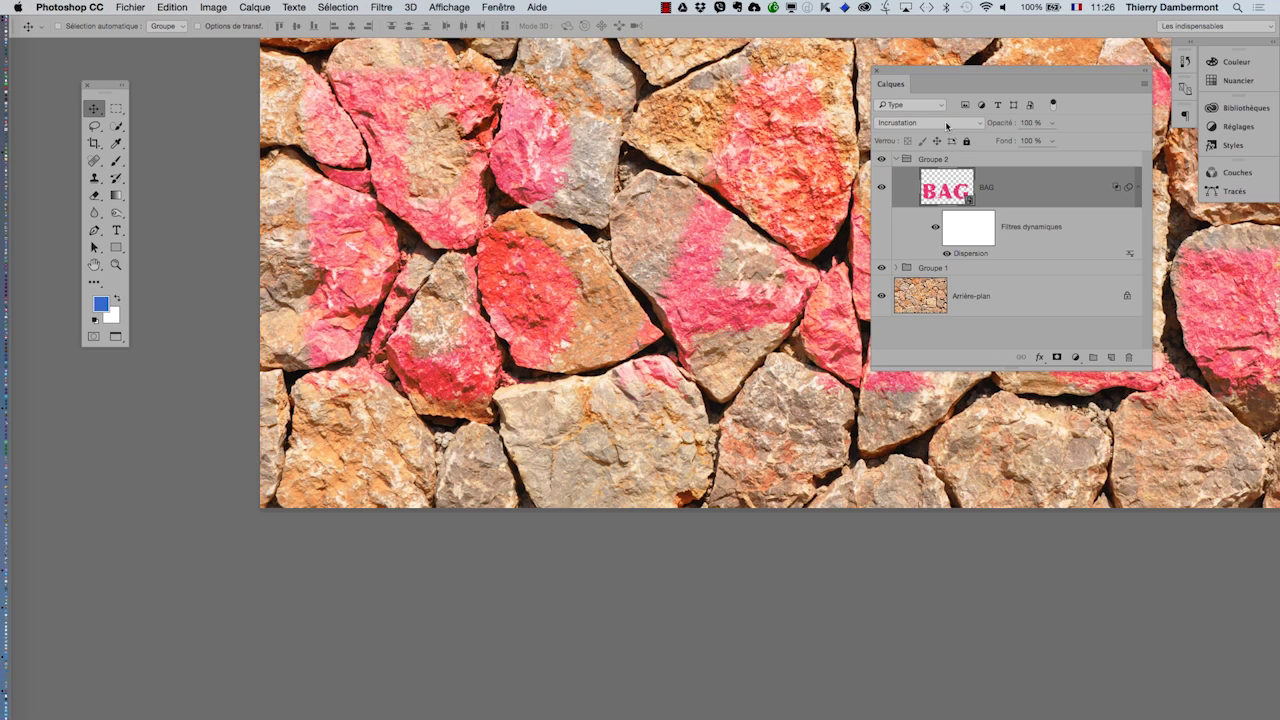
{"action": "key", "text": "Down"}
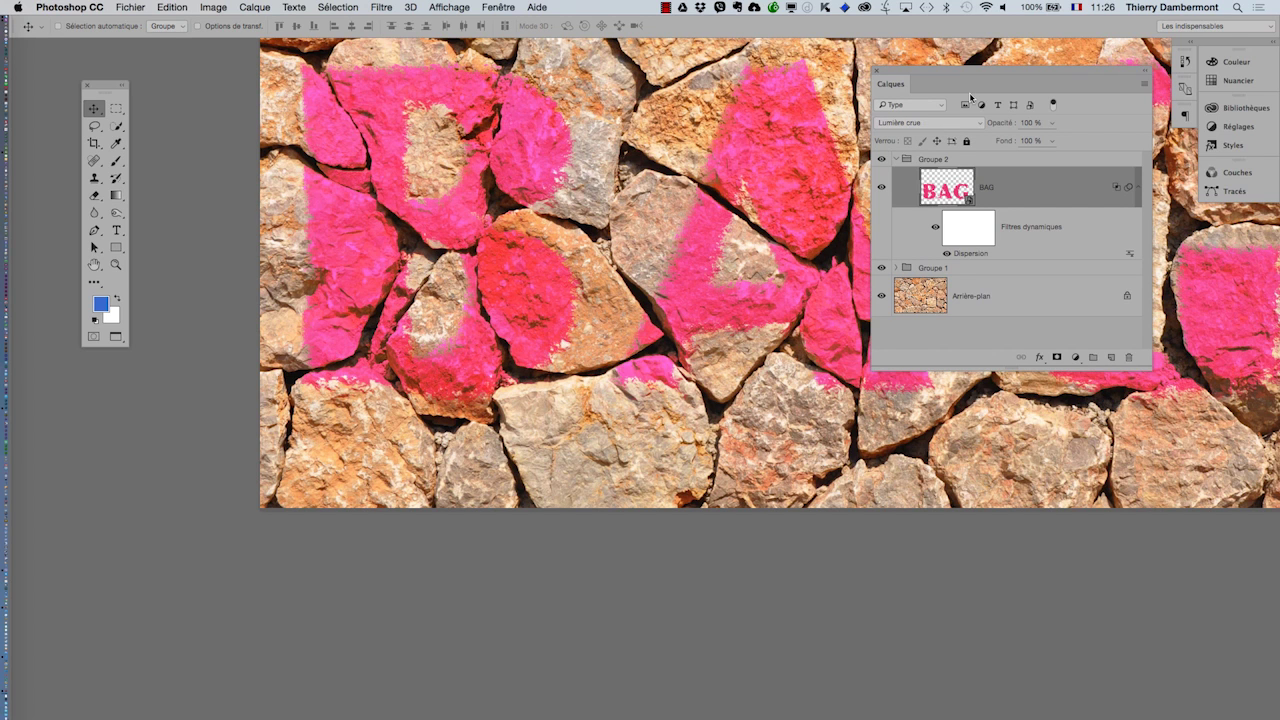
{"action": "left_click", "coordinate": [1075, 7]}
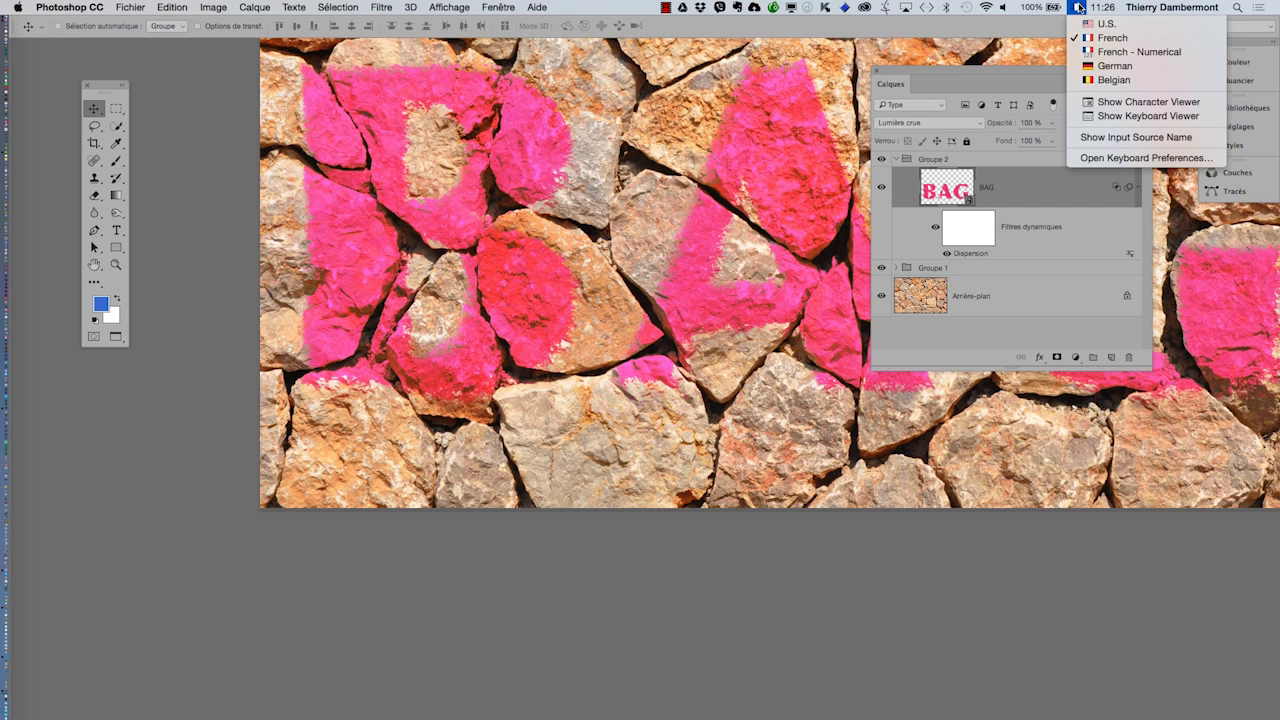
- Show the Keyboard Viewer, move it lower-left below the artwork, and demonstrate the Option key
{"action": "left_click", "coordinate": [1119, 116]}
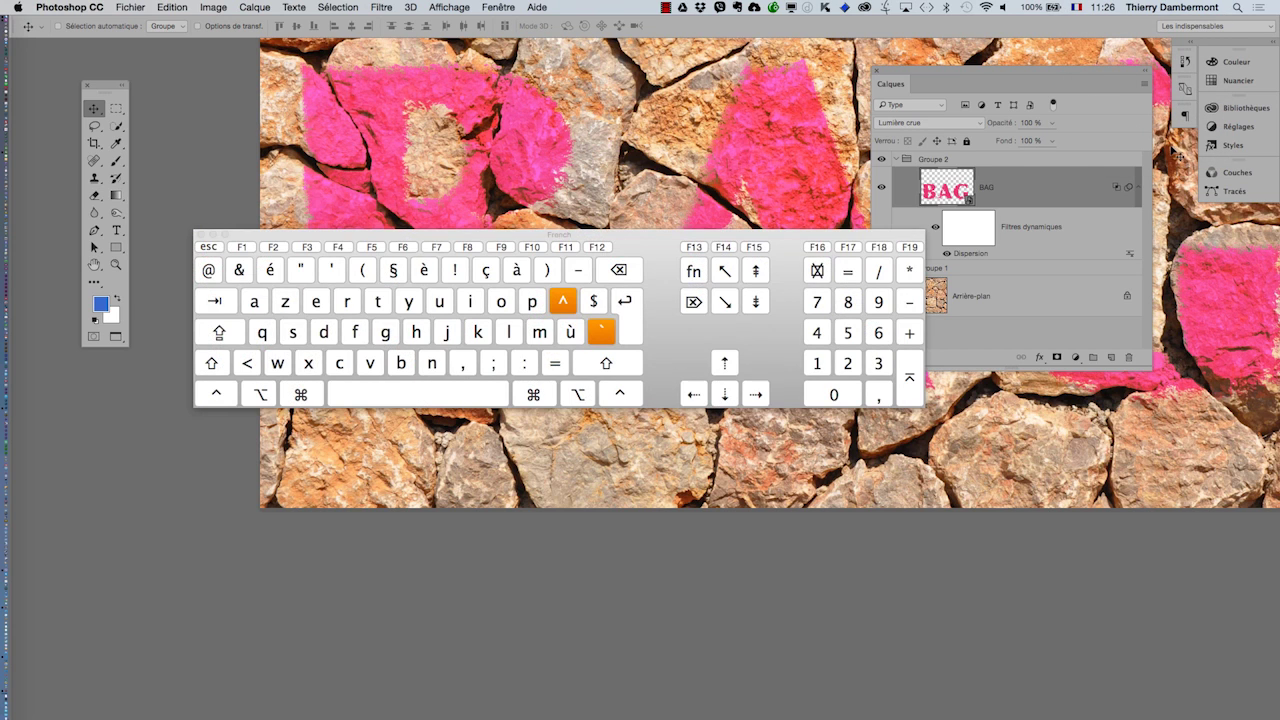
{"action": "left_click_drag", "start_coordinate": [632, 246], "coordinate": [552, 371]}
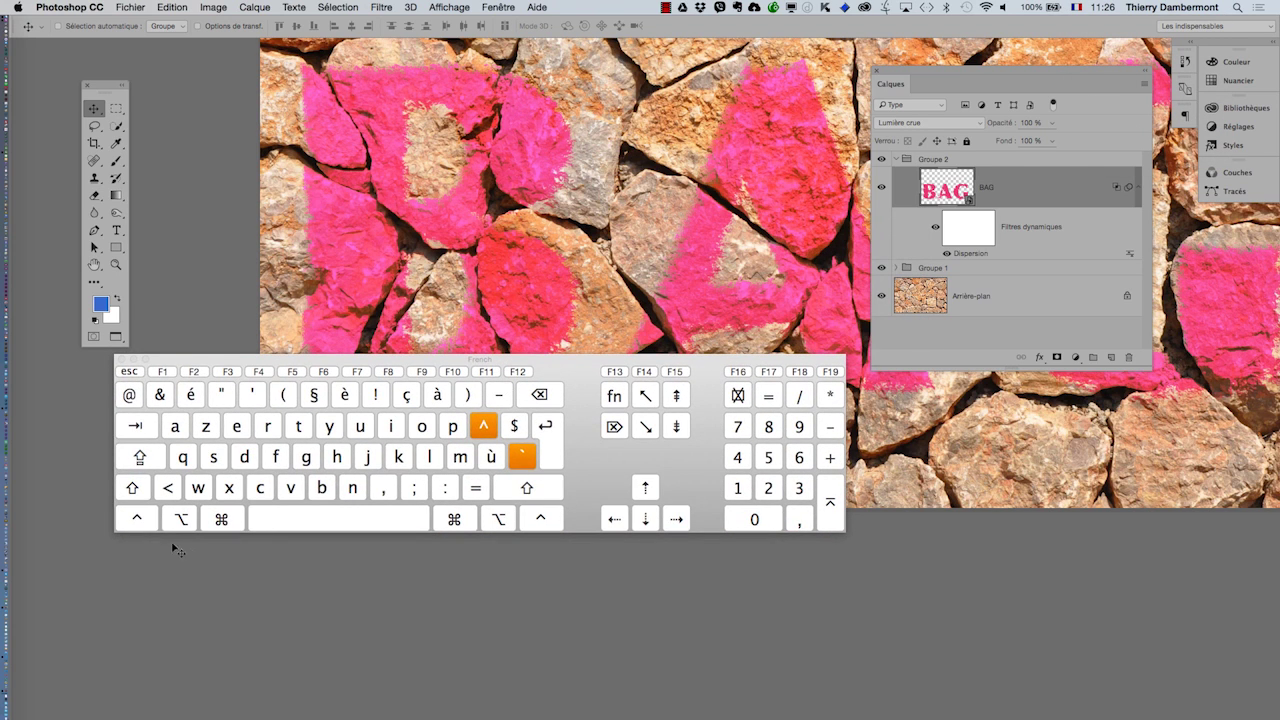
{"action": "key", "text": "alt"}
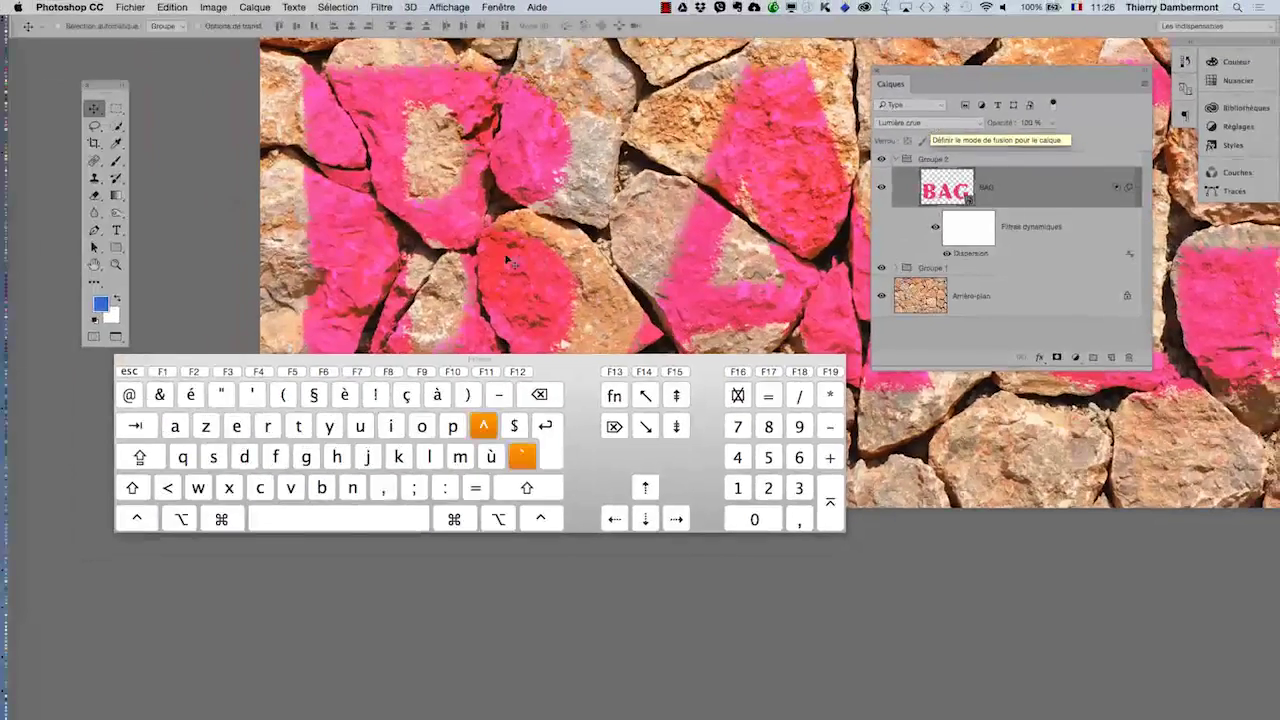
- Close the Keyboard Viewer and cycle BAG blend modes via Exclusion, Teinte and Lumière tamisée to Eclaircir
{"action": "left_click", "coordinate": [122, 360]}
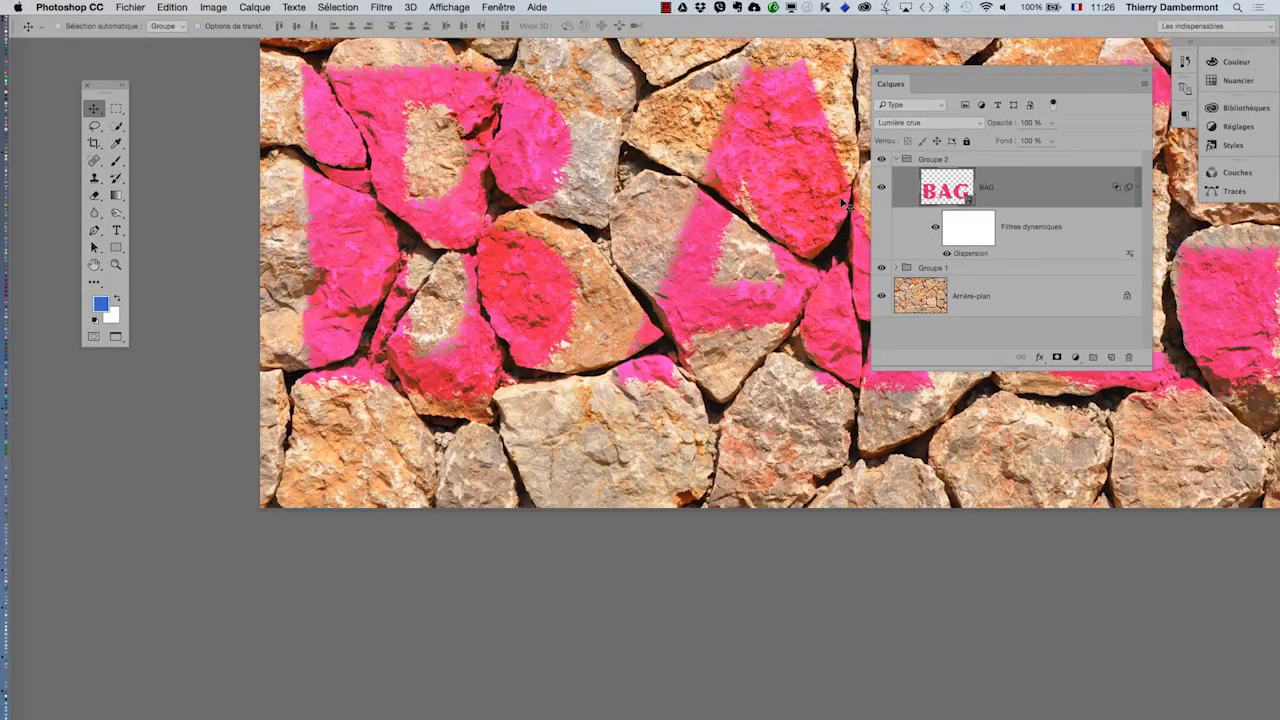
{"action": "key", "text": "shift+plus"}
{"action": "key", "text": "shift+plus"}
{"action": "key", "text": "shift+plus"}
{"action": "key", "text": "shift+plus"}
{"action": "key", "text": "shift+plus"}
{"action": "key", "text": "shift+plus"}
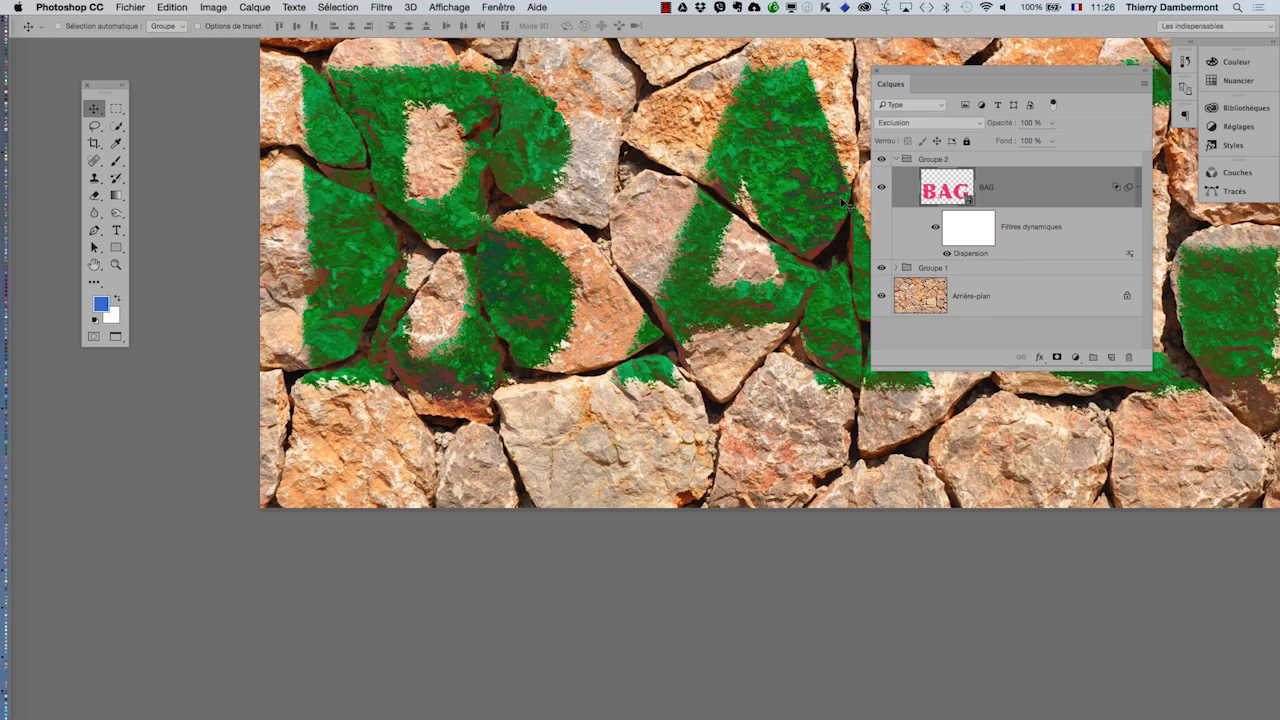
{"action": "key", "text": "shift+plus"}
{"action": "key", "text": "shift+plus"}
{"action": "key", "text": "shift+plus"}
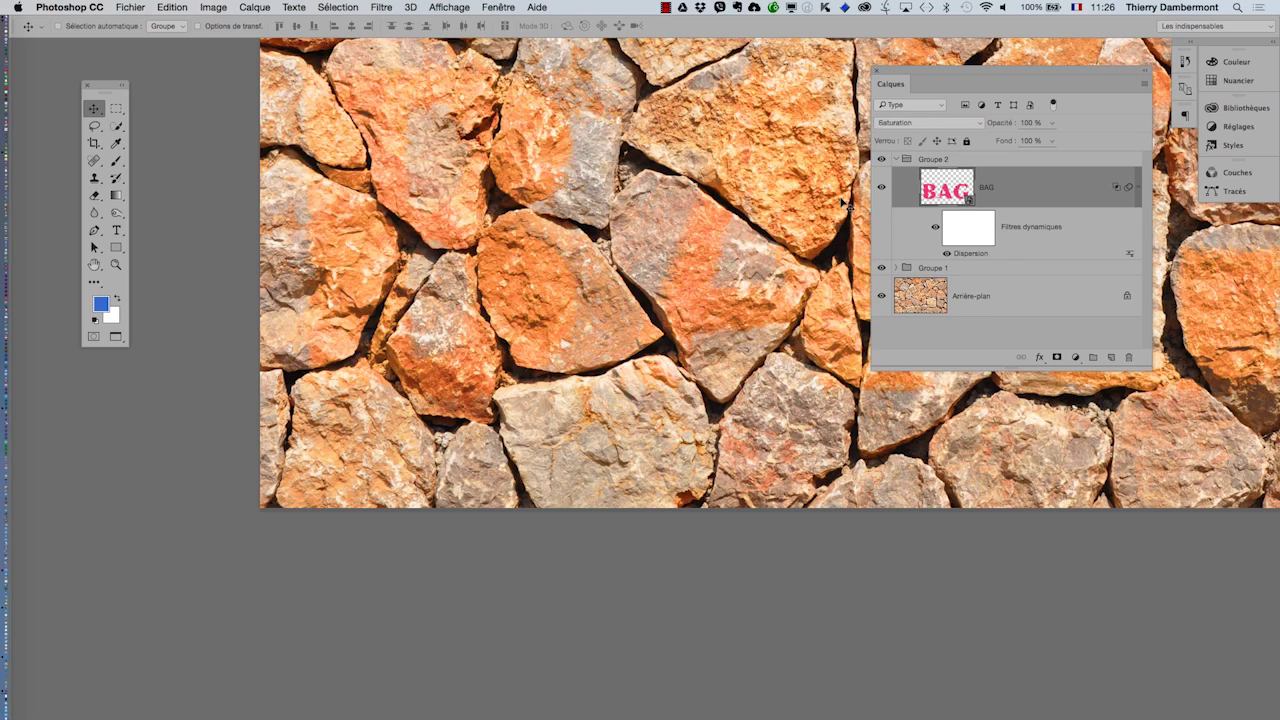
{"action": "key", "text": "shift+plus"}
{"action": "key", "text": "shift+plus"}
{"action": "key", "text": "shift+plus"}
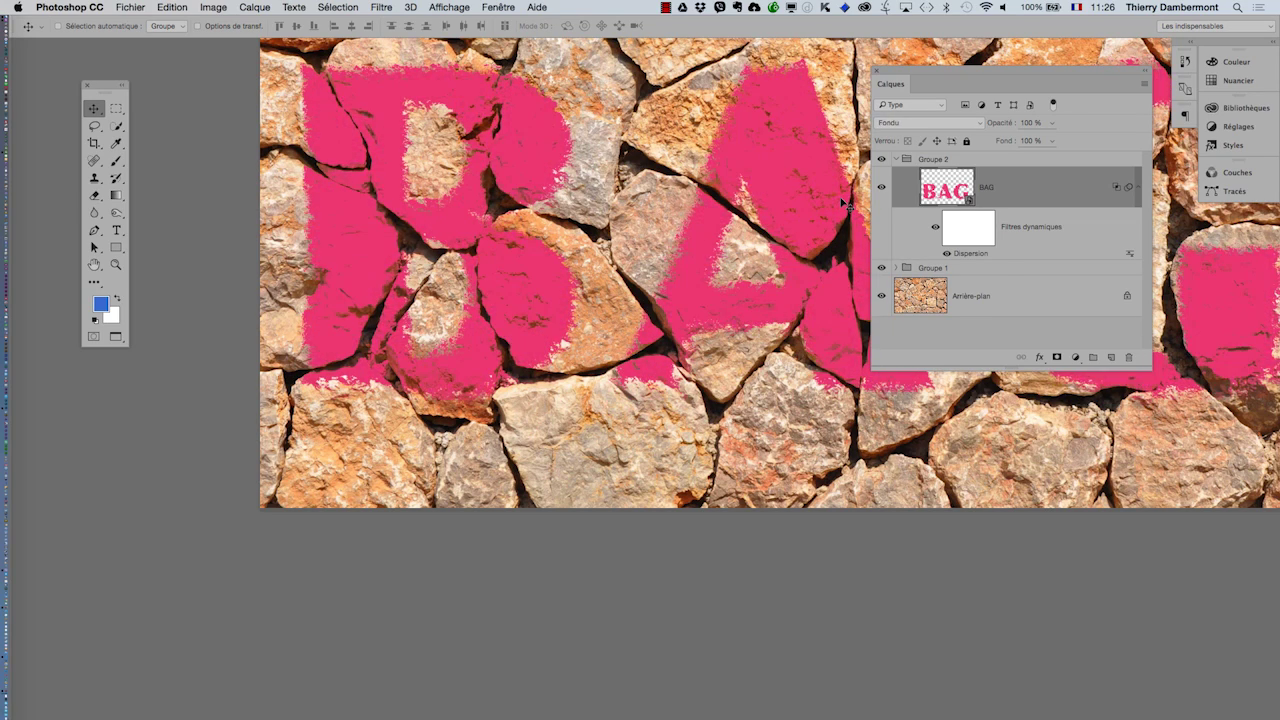
{"action": "key", "text": "shift+minus"}
{"action": "key", "text": "shift+minus"}
{"action": "key", "text": "shift+minus"}
{"action": "key", "text": "shift+minus"}
{"action": "key", "text": "shift+minus"}
{"action": "key", "text": "shift+minus"}
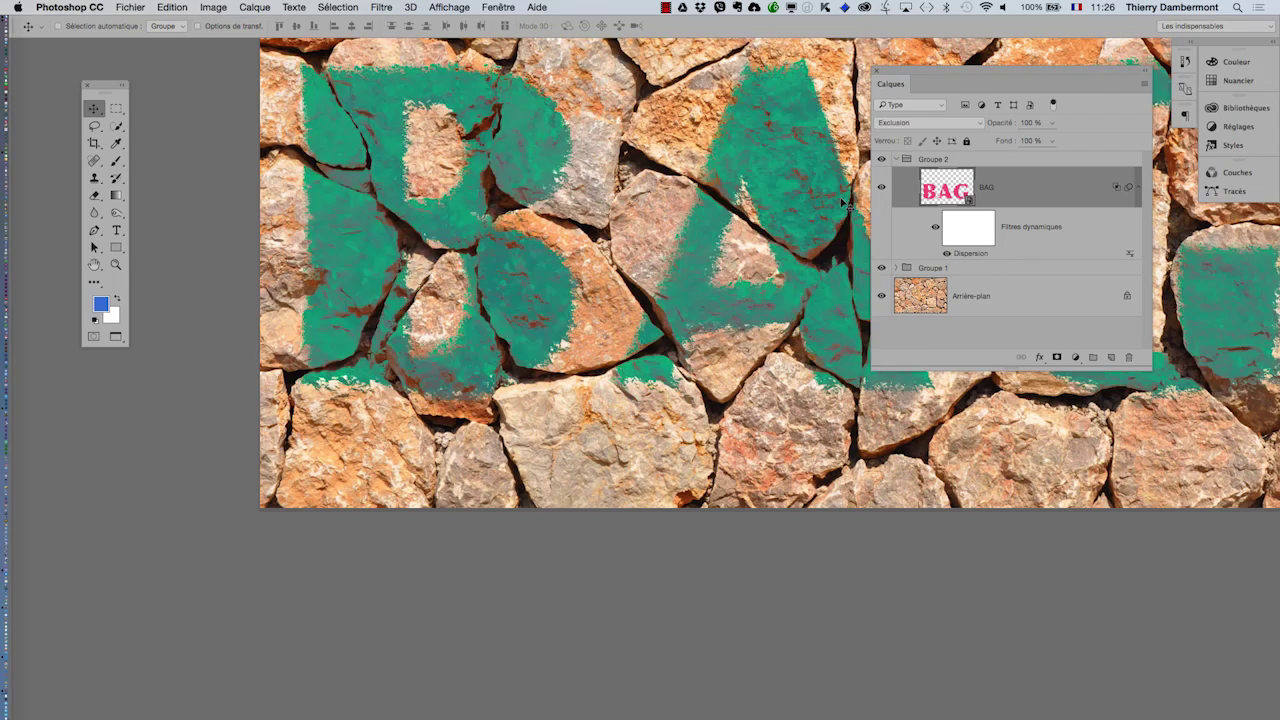
{"action": "key", "text": "shift+minus"}
{"action": "key", "text": "shift+minus"}
{"action": "key", "text": "shift+minus"}
{"action": "key", "text": "shift+minus"}
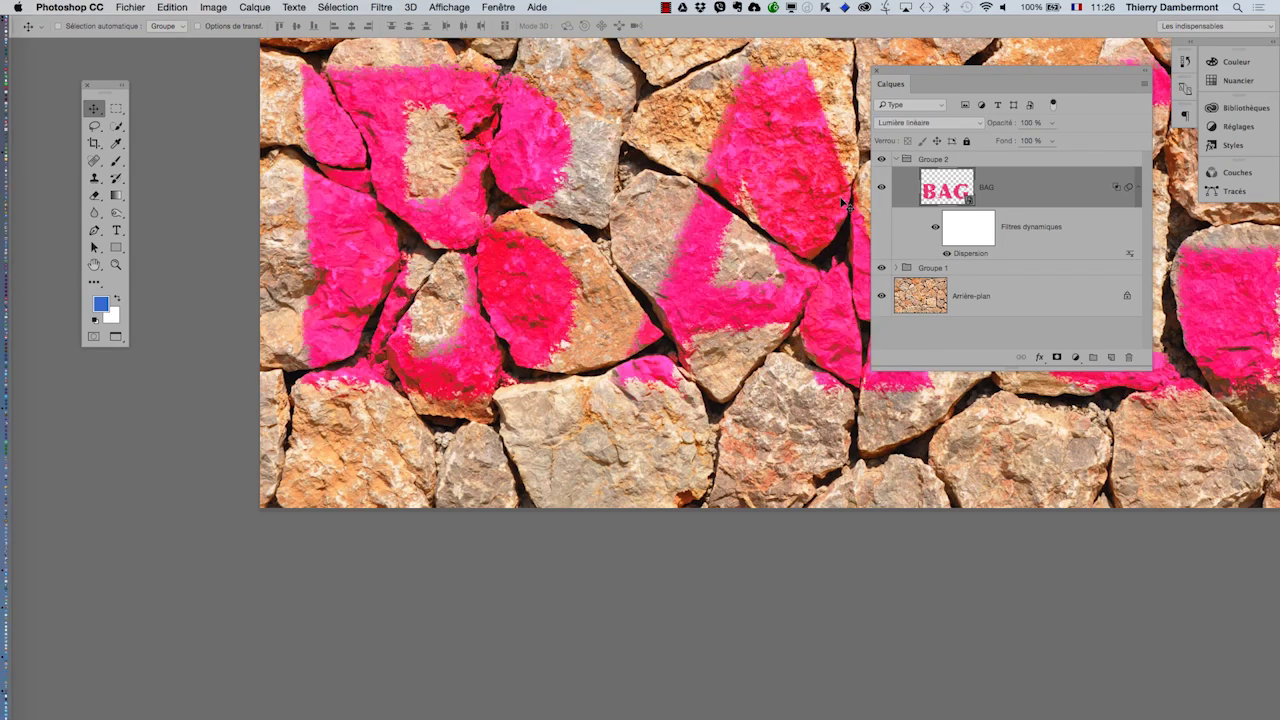
{"action": "key", "text": "shift+minus"}
{"action": "key", "text": "shift+minus"}
{"action": "key", "text": "shift+minus"}
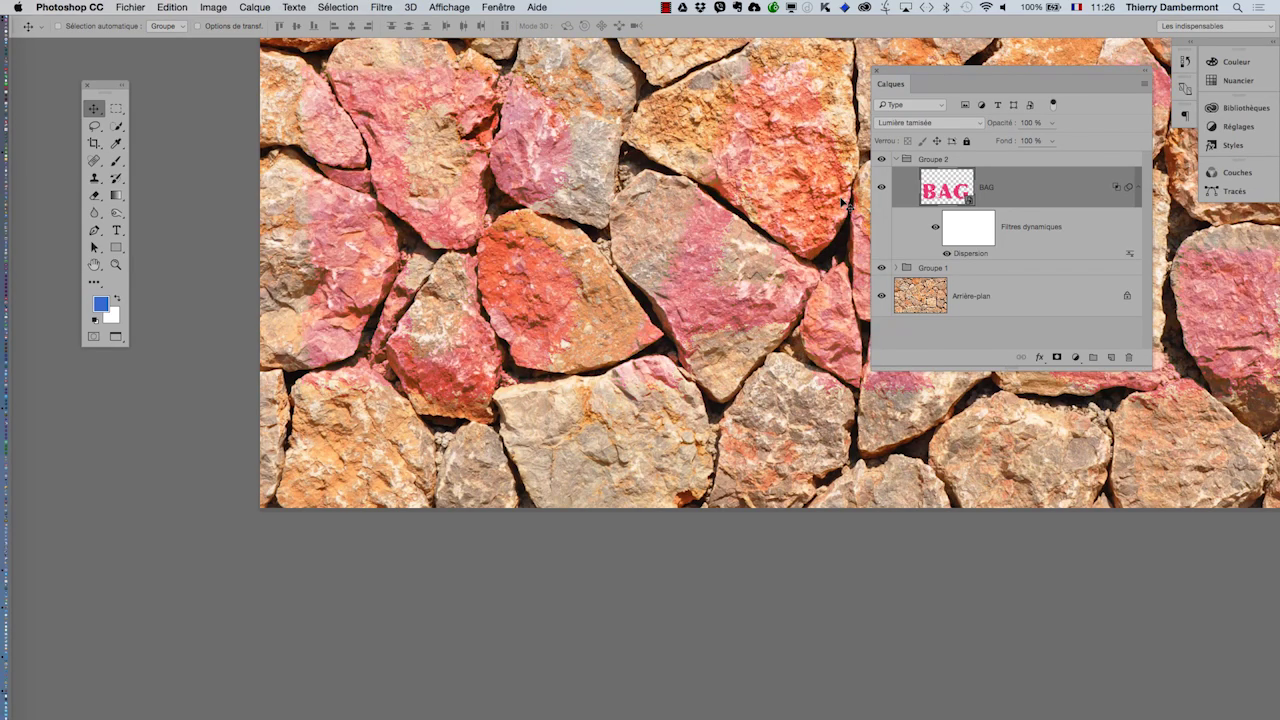
{"action": "key", "text": "shift+minus"}
{"action": "key", "text": "shift+minus"}
{"action": "key", "text": "shift+minus"}
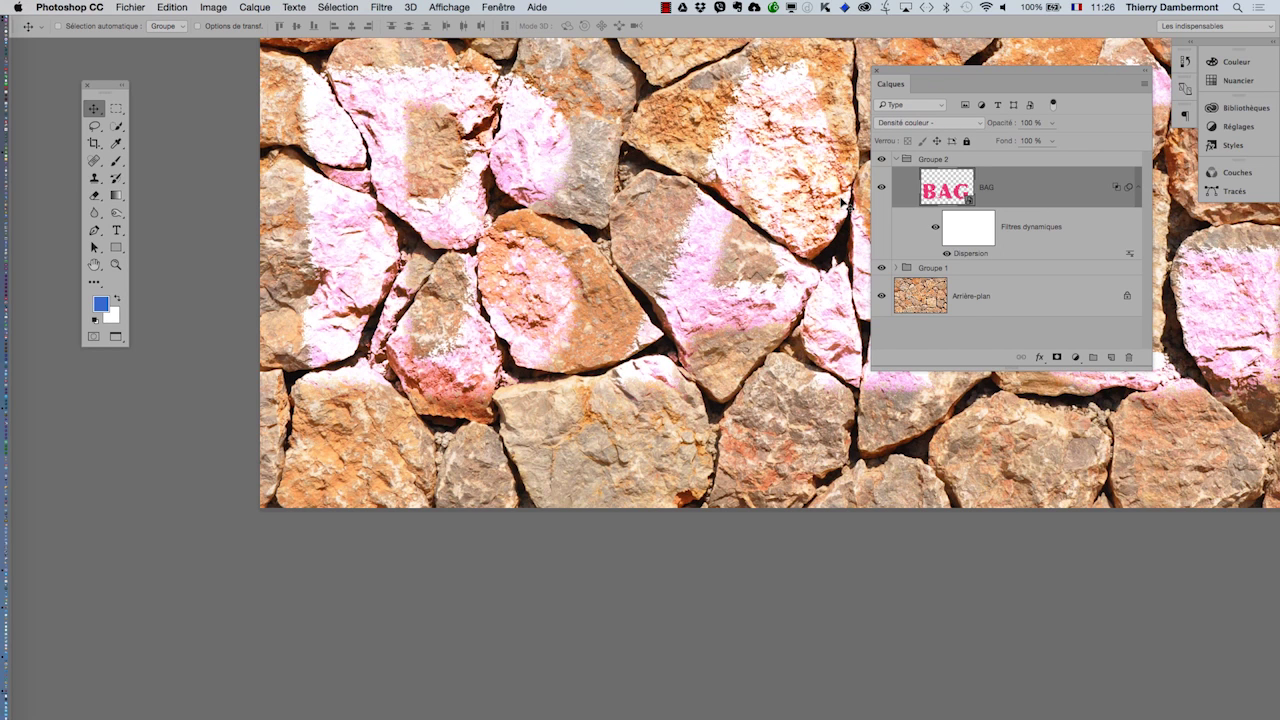
{"action": "key", "text": "shift+minus"}
{"action": "key", "text": "shift+minus"}
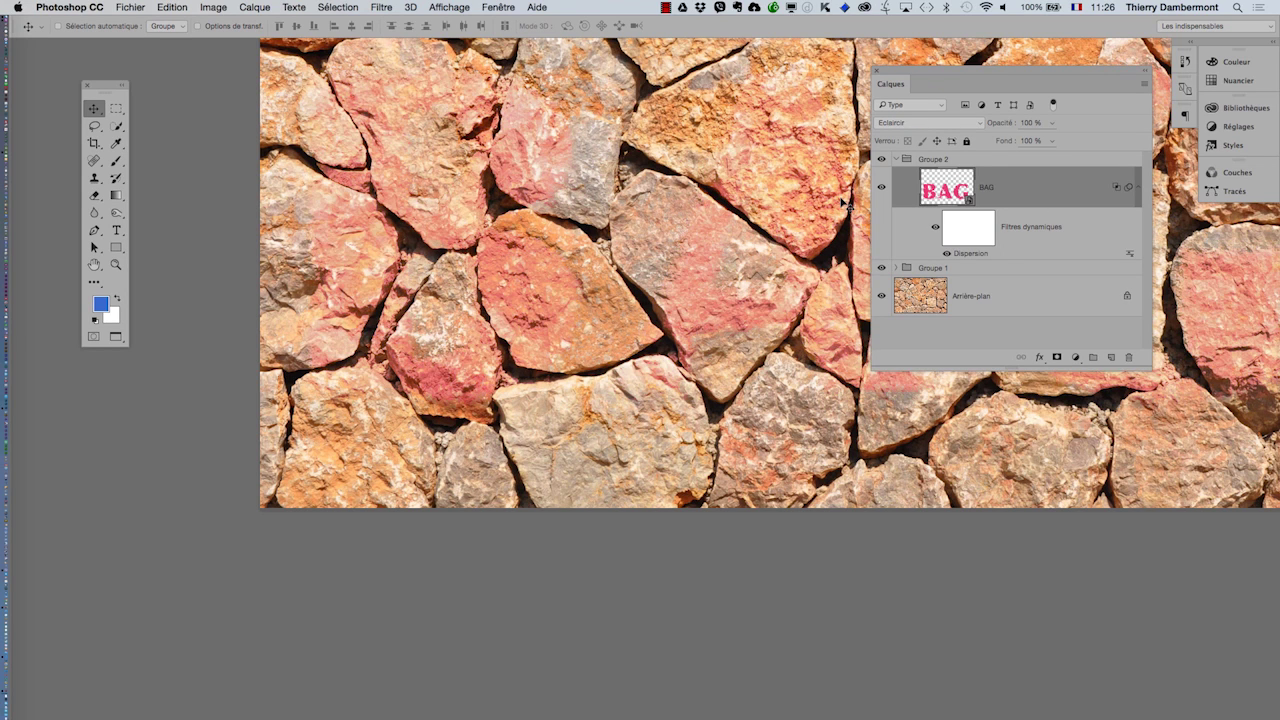
{"action": "key", "text": "shift+minus"}
{"action": "key", "text": "shift+minus"}
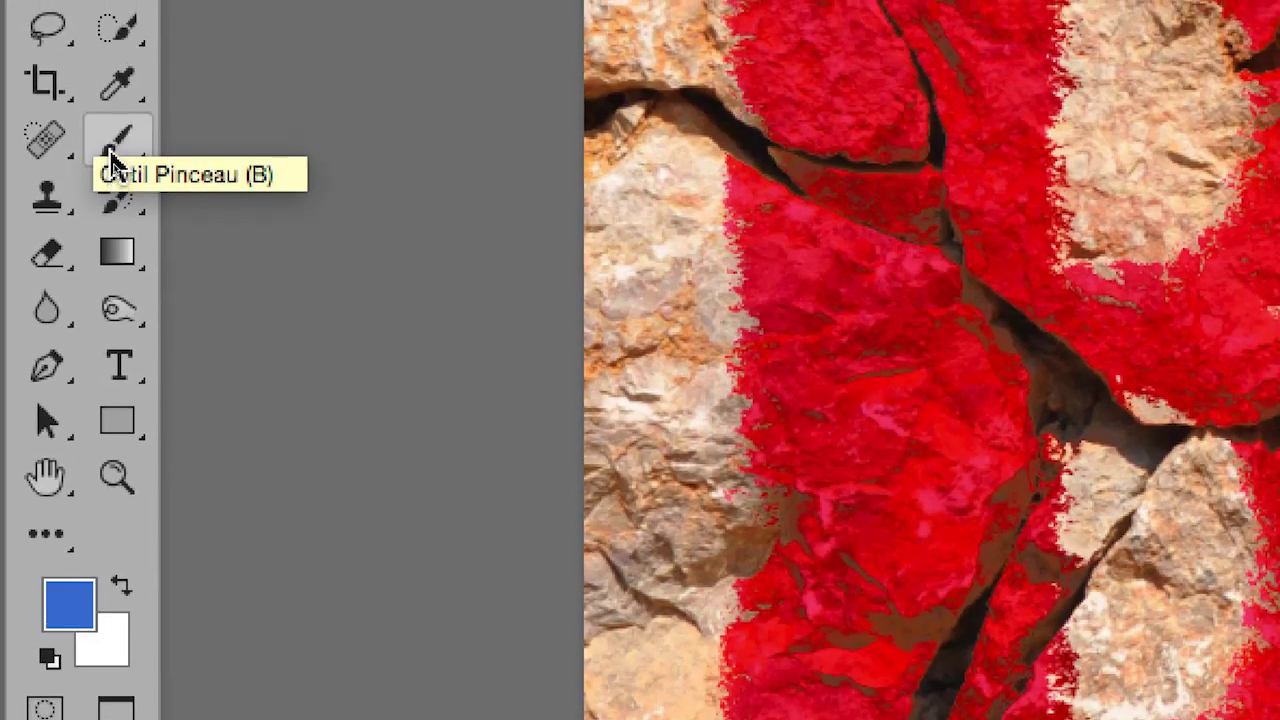
- Change the Brush tool's painting mode from Effacer to Normal and return to the Move tool
{"action": "left_click", "coordinate": [111, 157]}
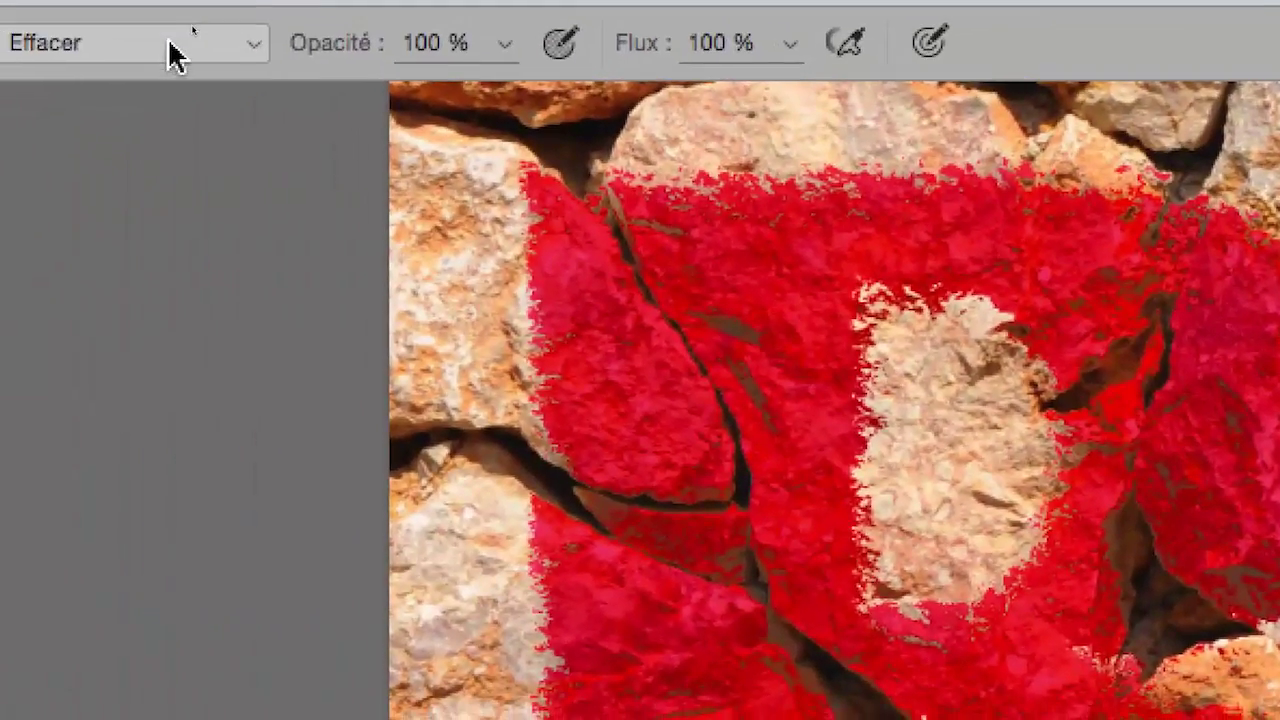
{"action": "left_click", "coordinate": [166, 40]}
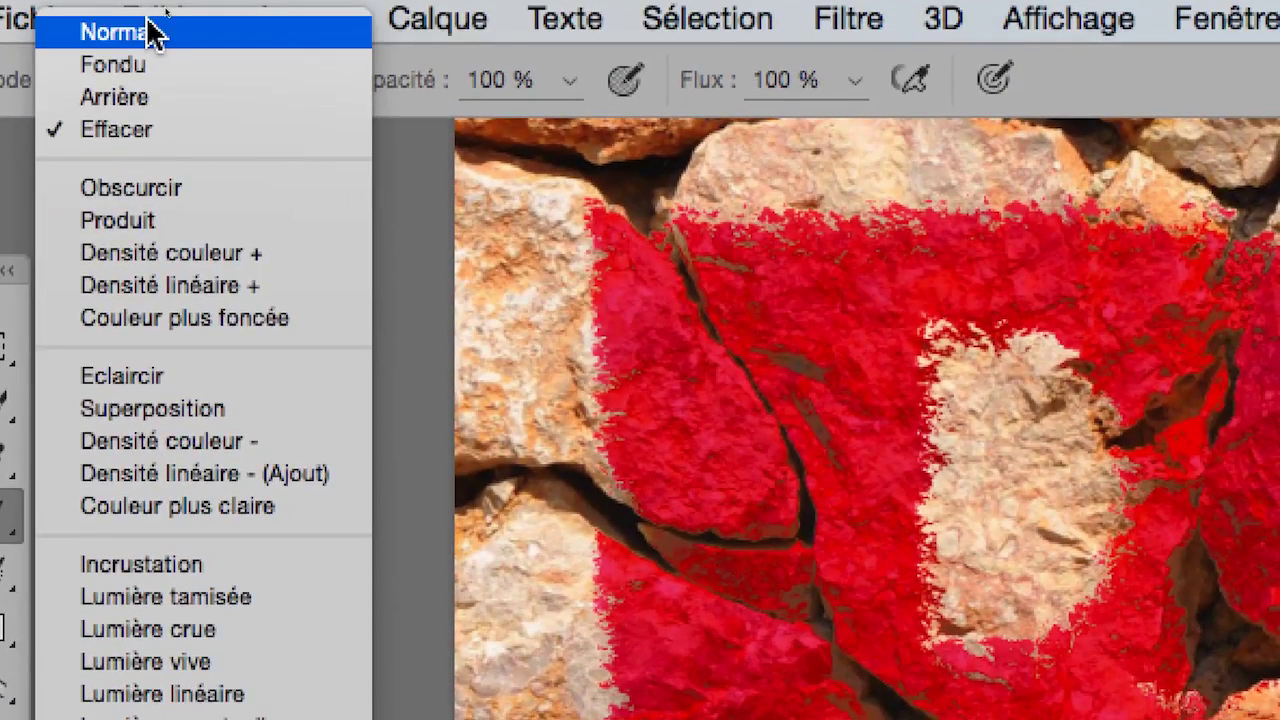
{"action": "left_click", "coordinate": [150, 36]}
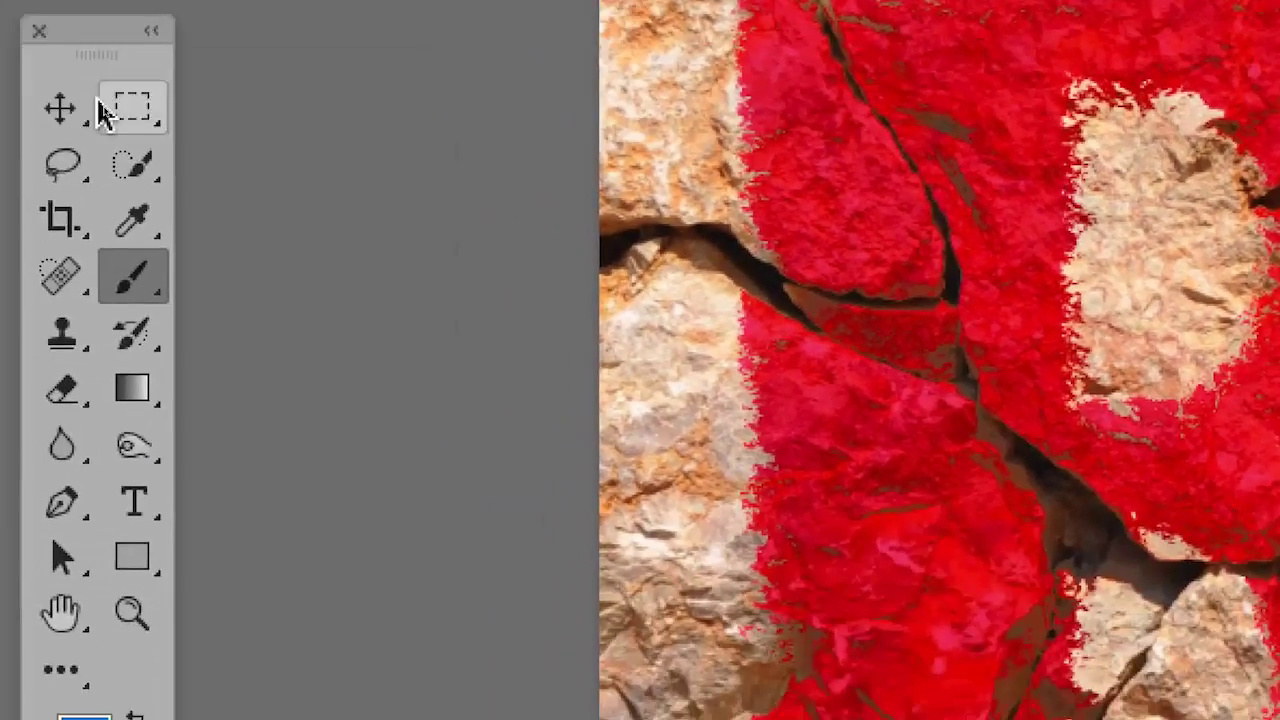
{"action": "left_click", "coordinate": [64, 112]}
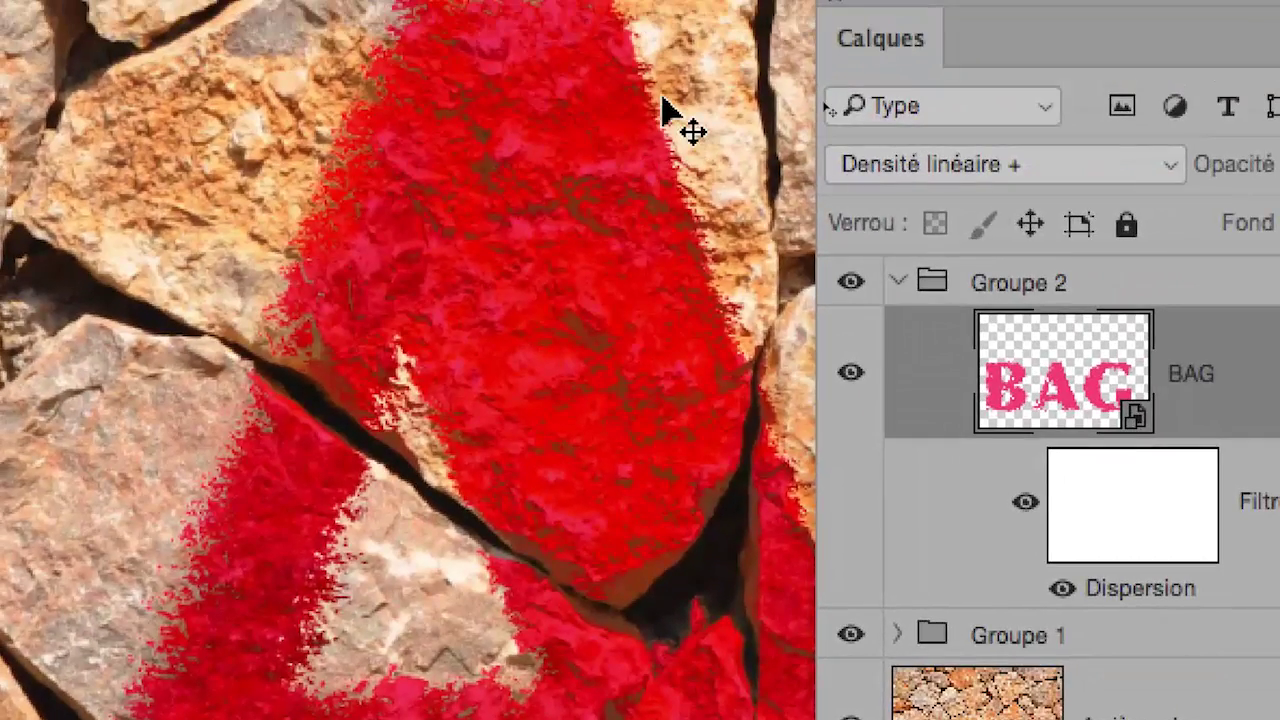
- Cycle the BAG layer's blend modes past Lumière linéaire and Exclusion, settling on Produit (Multiply)
{"action": "key", "text": "shift+plus"}
{"action": "key", "text": "shift+plus"}
{"action": "key", "text": "shift+plus"}
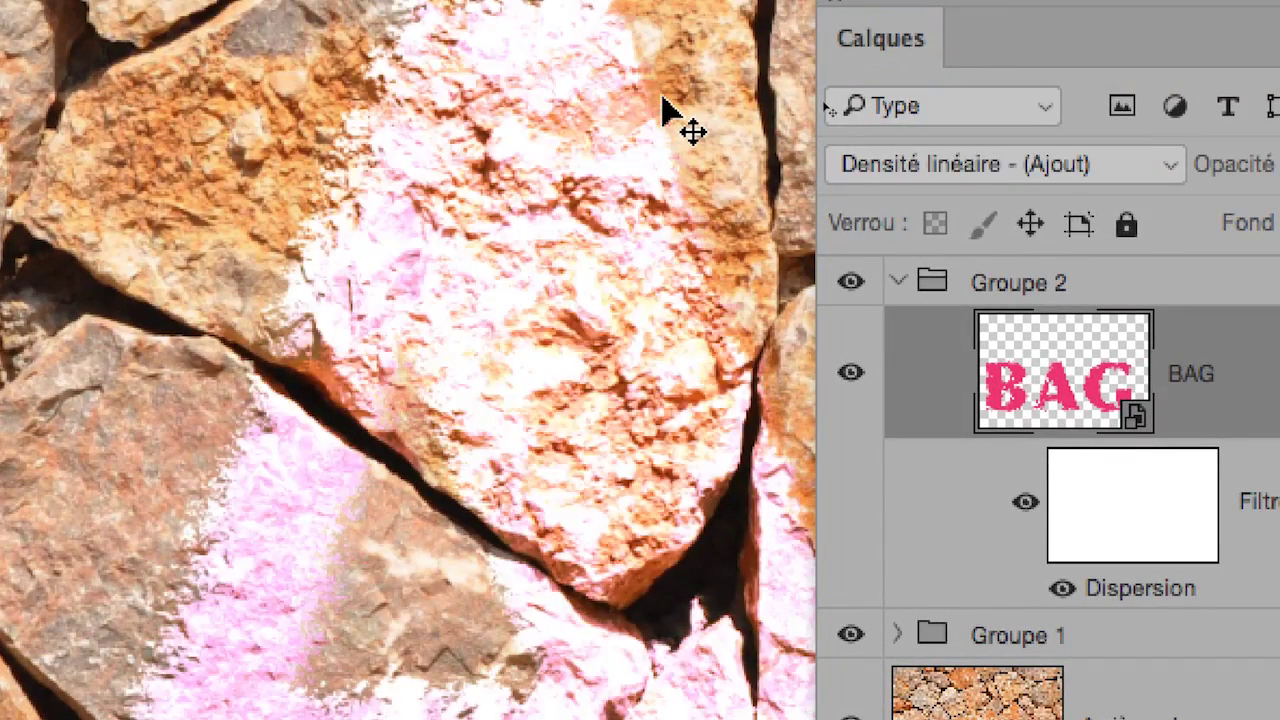
{"action": "key", "text": "shift+plus"}
{"action": "key", "text": "shift+plus"}
{"action": "key", "text": "shift+plus"}
{"action": "key", "text": "shift+plus"}
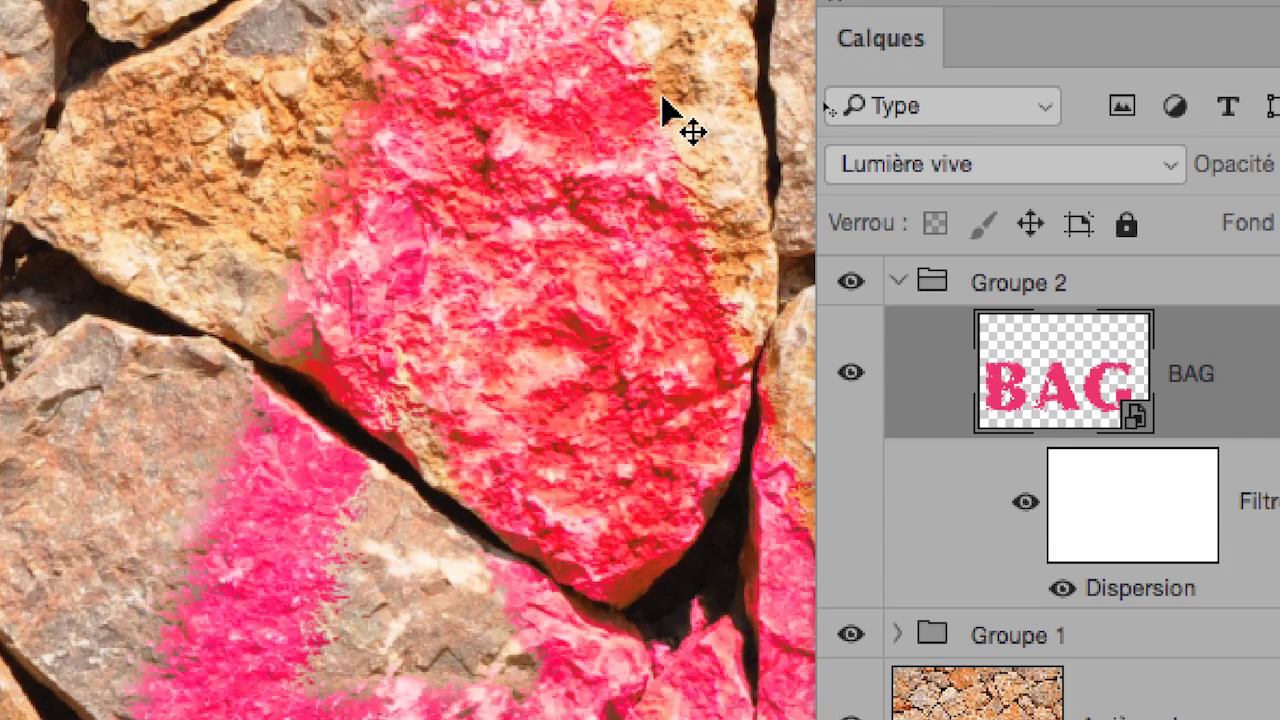
{"action": "key", "text": "shift+plus"}
{"action": "key", "text": "shift+plus"}
{"action": "key", "text": "shift+plus"}
{"action": "key", "text": "shift+plus"}
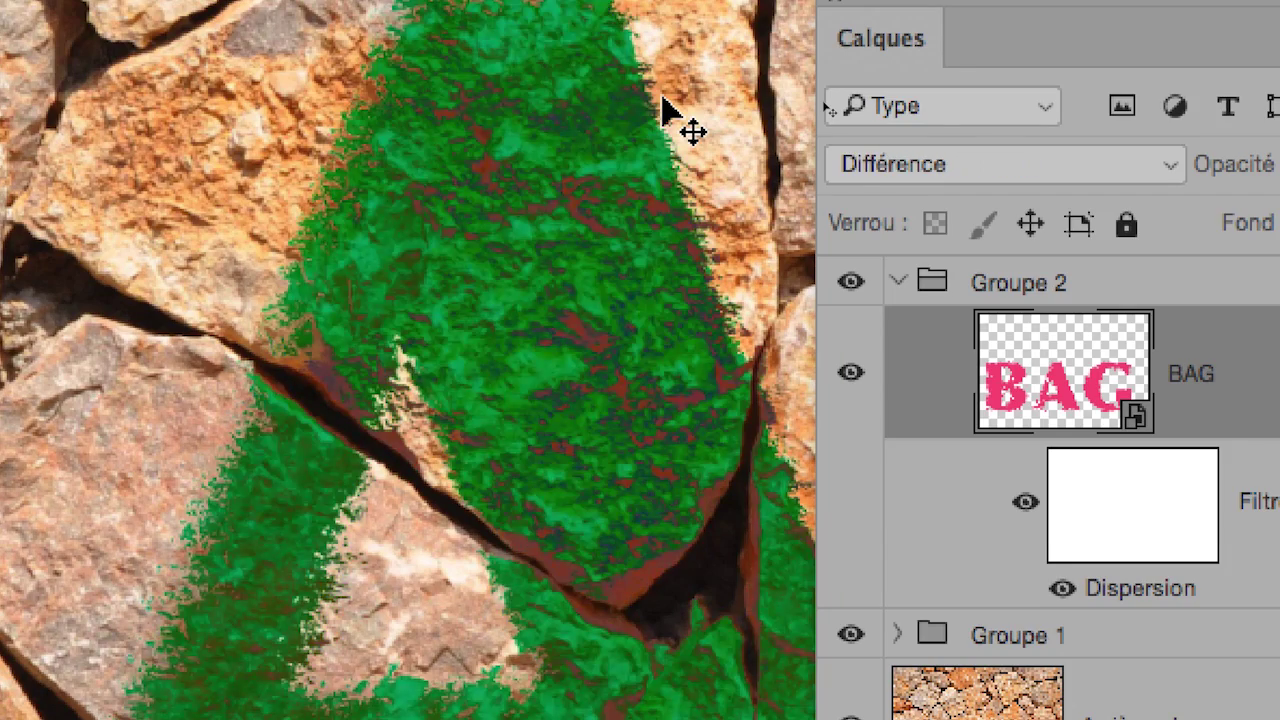
{"action": "key", "text": "shift+plus"}
{"action": "key", "text": "shift+plus"}
{"action": "key", "text": "shift+plus"}
{"action": "key", "text": "shift+plus"}
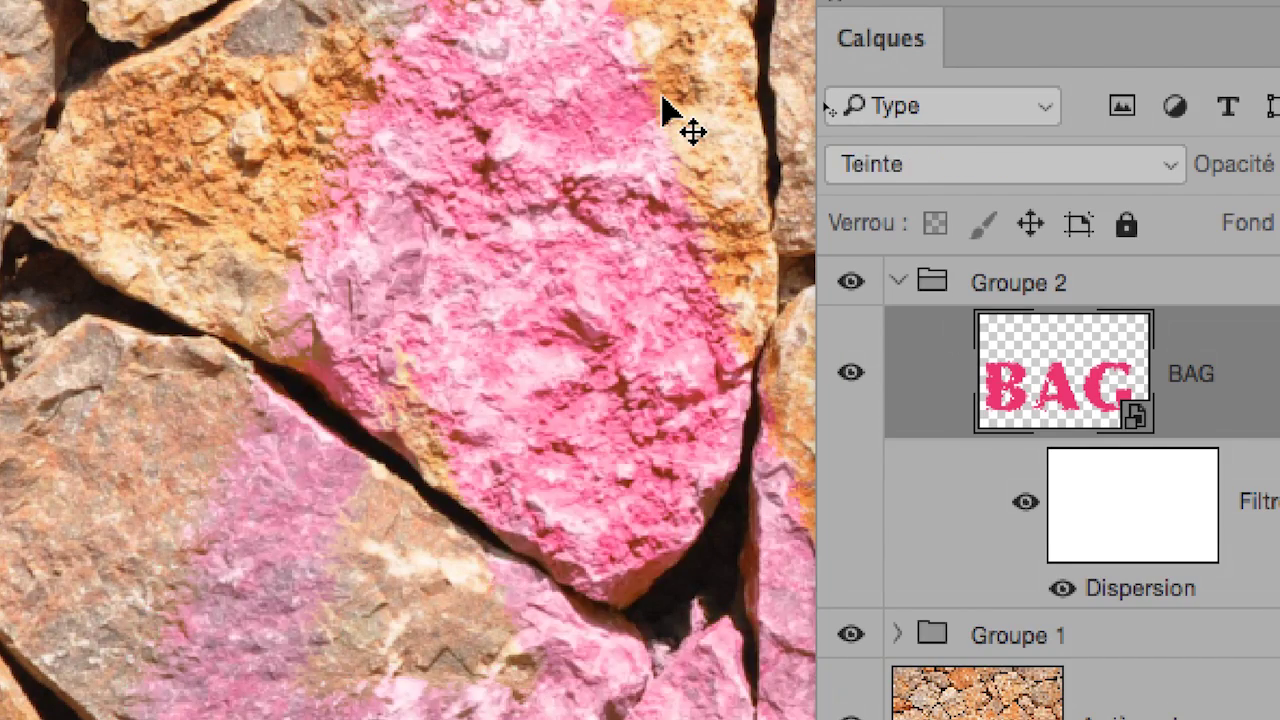
{"action": "key", "text": "shift+plus"}
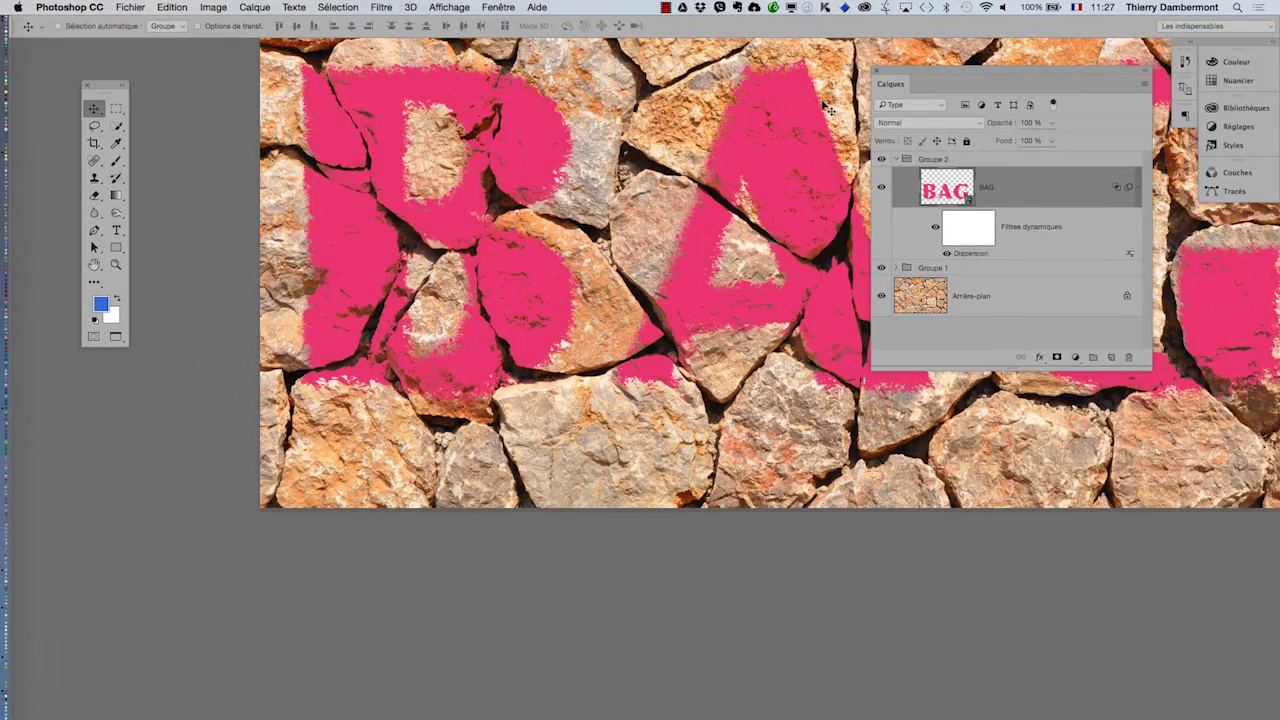
{"action": "key", "text": "shift+plus"}
{"action": "key", "text": "shift+plus"}
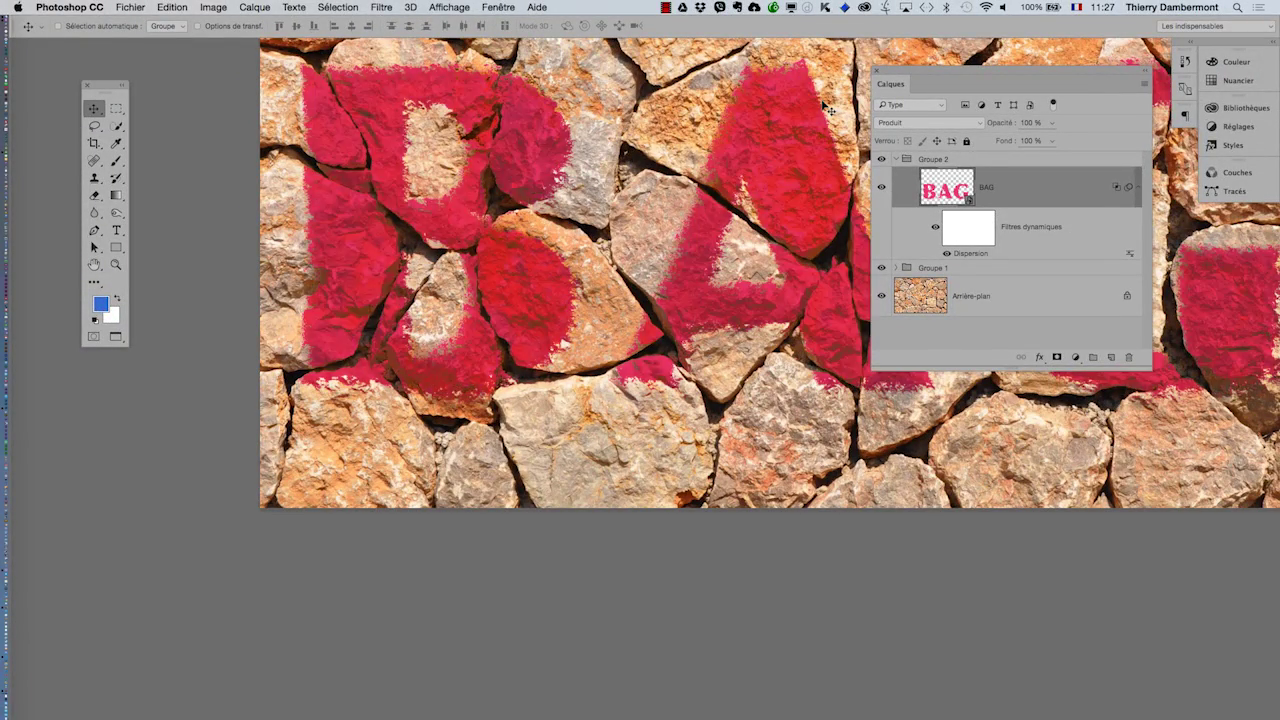
{"action": "key", "text": "shift+minus"}
{"action": "key", "text": "shift+plus"}
{"action": "scroll", "coordinate": [680, 190], "scroll_direction": "up", "scroll_amount": 3}
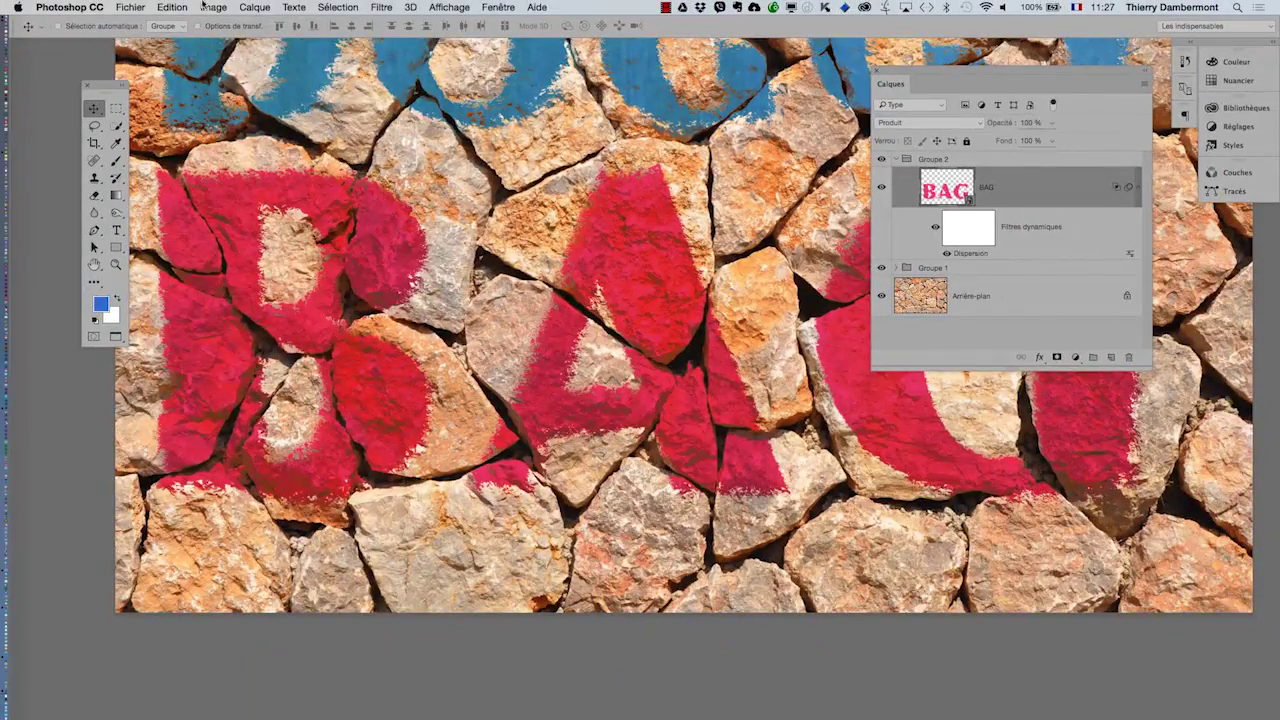
{"action": "left_click", "coordinate": [254, 7]}
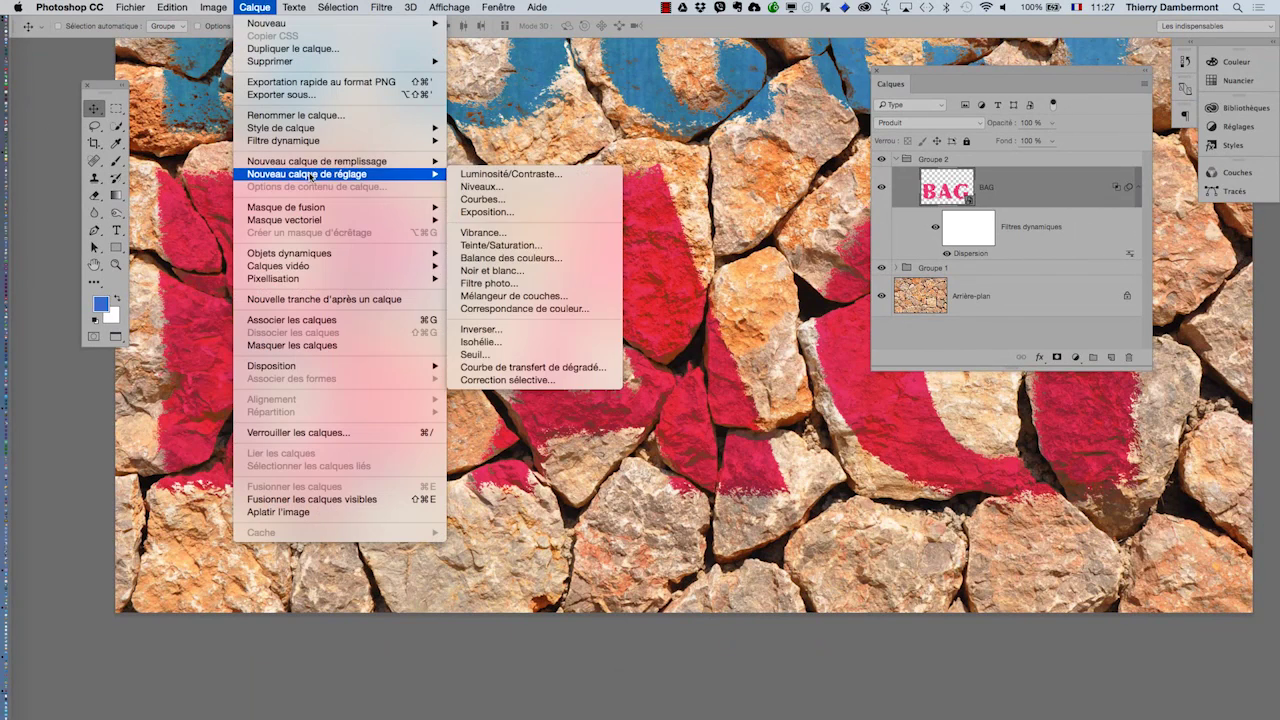
{"action": "mouse_move", "coordinate": [317, 161]}
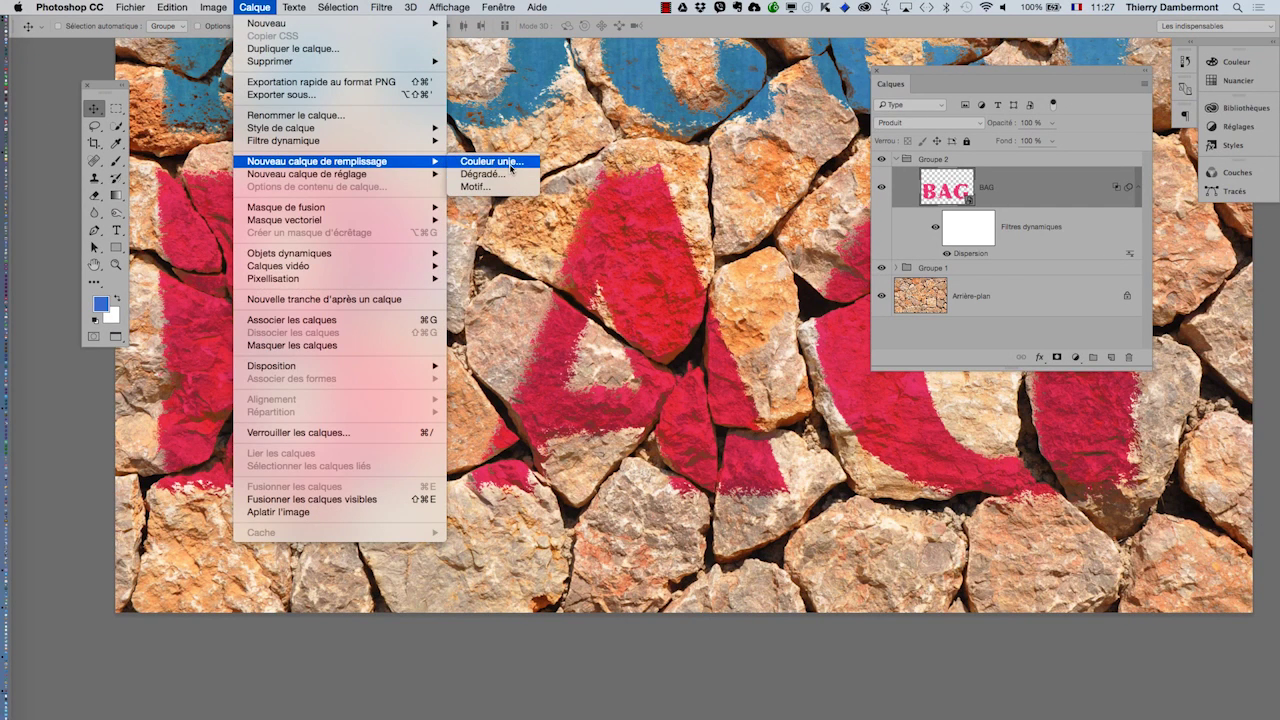
- Add a blue Couleur unie fill layer, Fond 1, clipped to the BAG lettering
{"action": "left_click", "coordinate": [490, 161]}
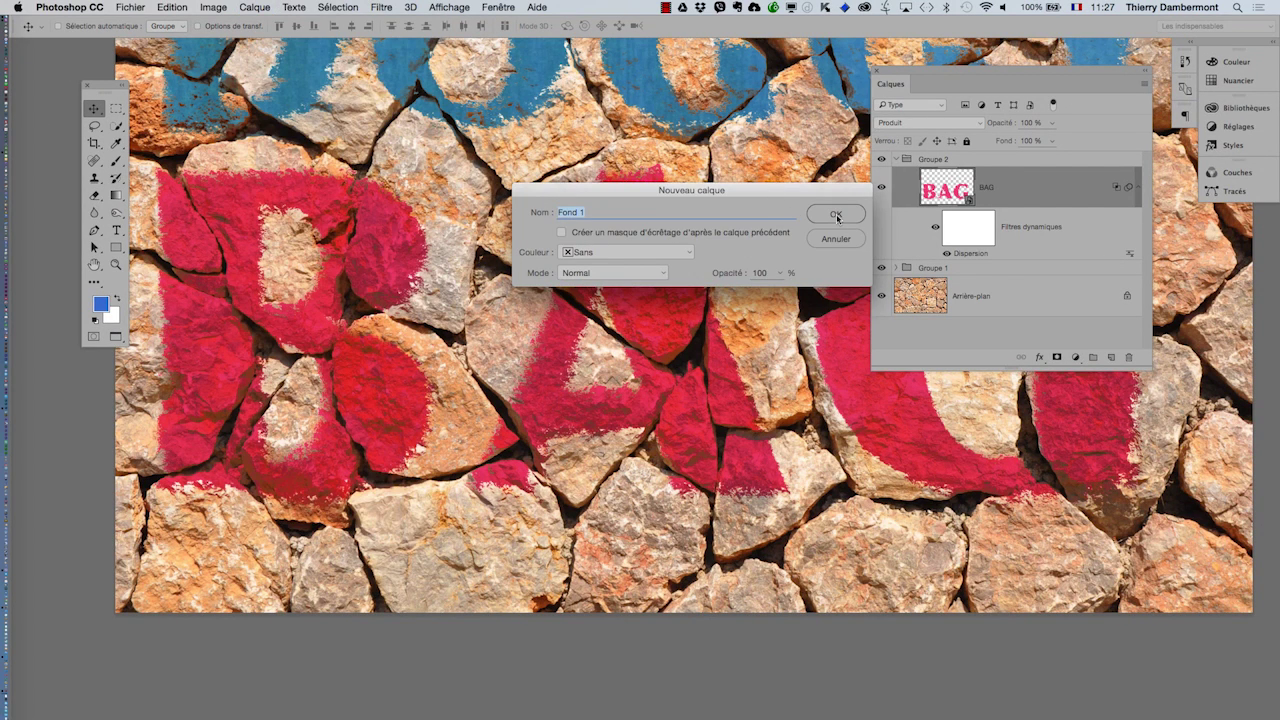
{"action": "left_click", "coordinate": [837, 217]}
{"action": "left_click", "coordinate": [770, 242]}
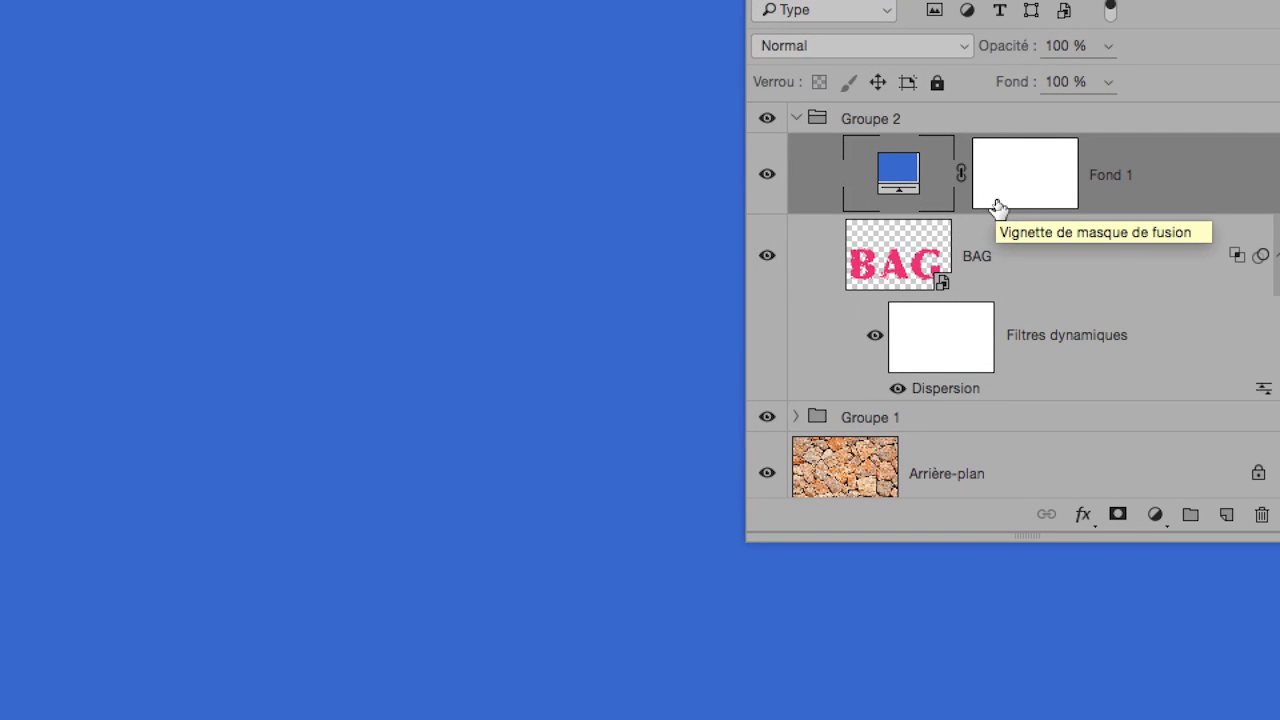
{"action": "left_click", "coordinate": [995, 208], "text": "alt"}
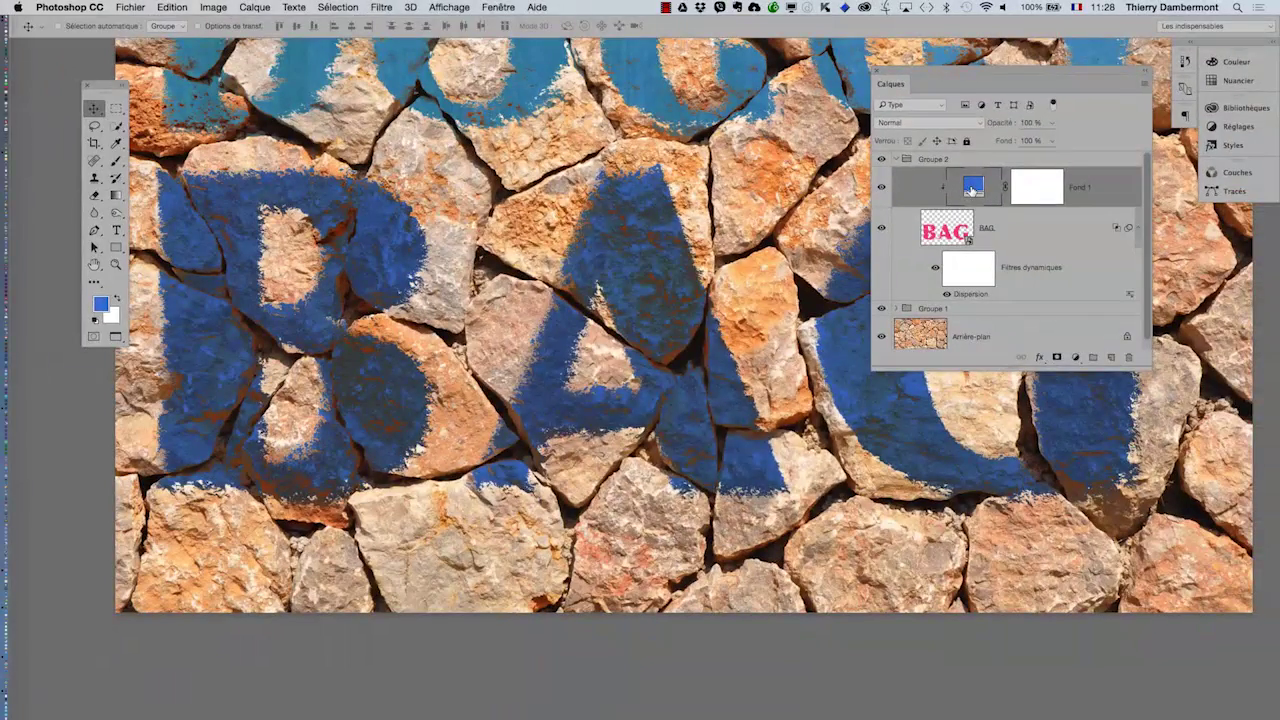
- Change the Fond 1 fill colour to a dark maroon, #310c14
{"action": "double_click", "coordinate": [973, 188]}
{"action": "left_click_drag", "start_coordinate": [556, 234], "coordinate": [1012, 463]}
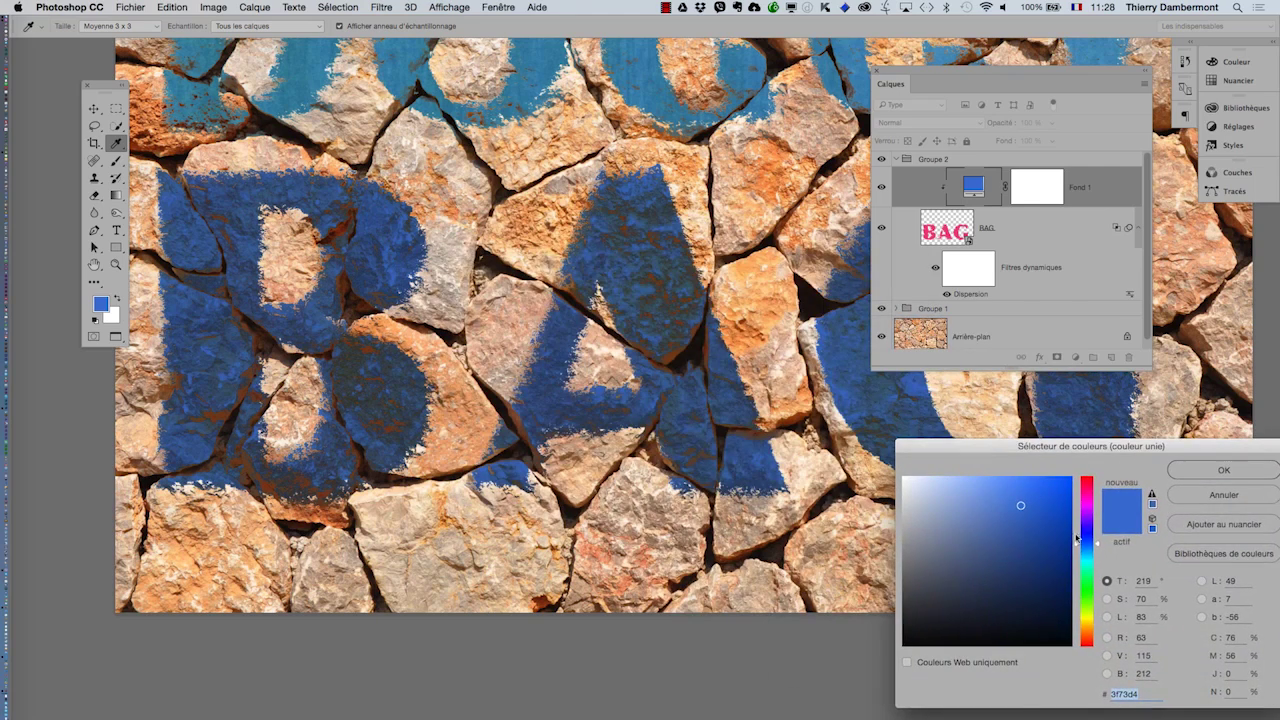
{"action": "left_click_drag", "start_coordinate": [1086, 519], "coordinate": [1086, 497]}
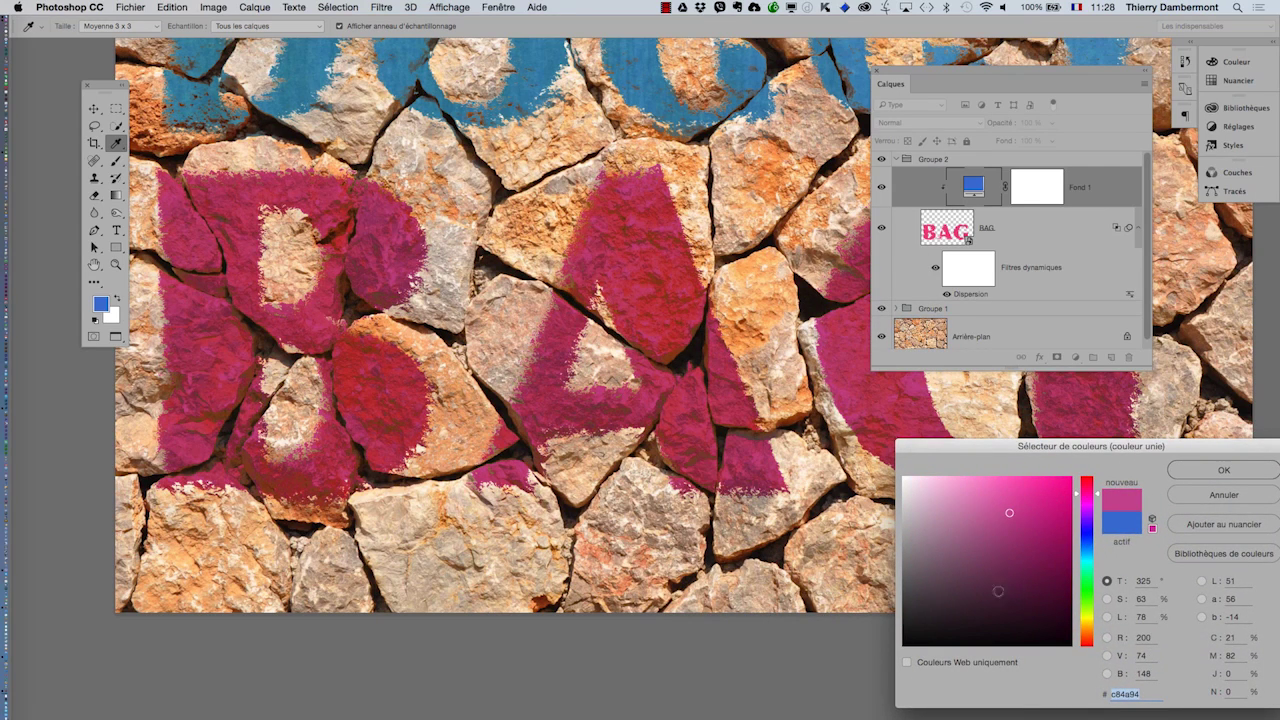
{"action": "left_click_drag", "start_coordinate": [1083, 594], "coordinate": [924, 549]}
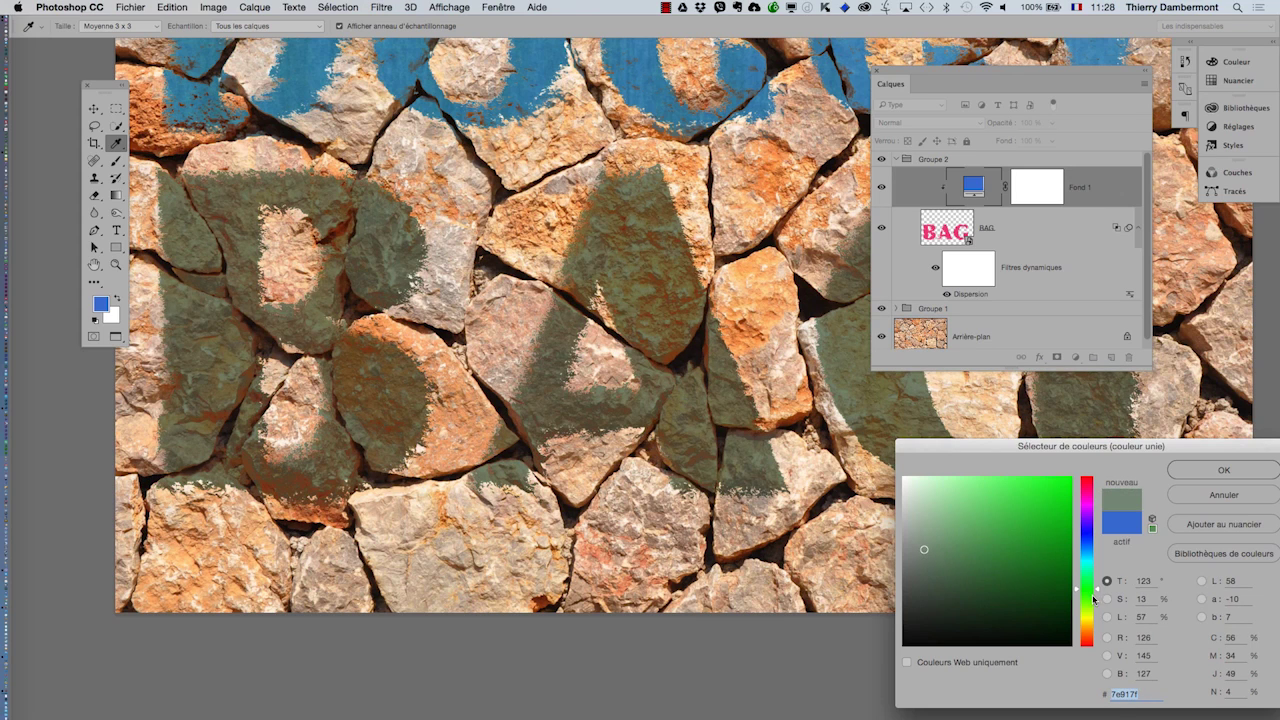
{"action": "left_click_drag", "start_coordinate": [1094, 598], "coordinate": [1094, 624]}
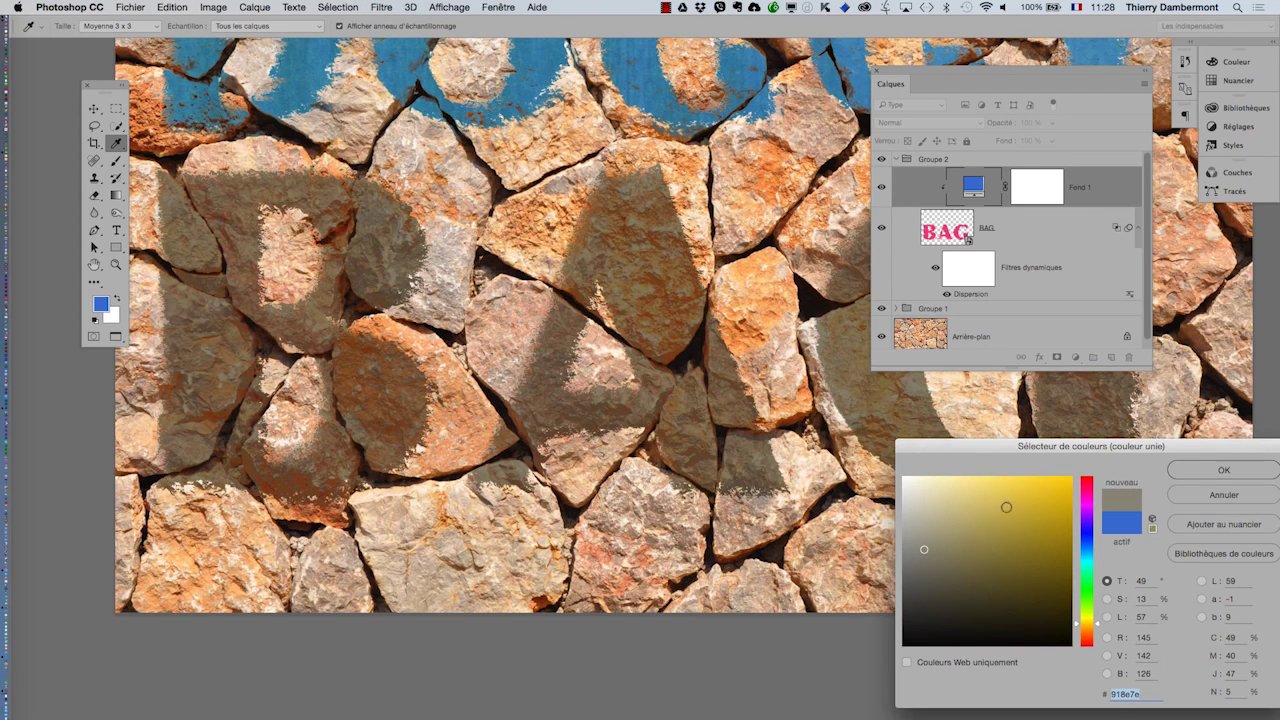
{"action": "mouse_move", "coordinate": [1006, 507]}
{"action": "left_mouse_down"}
{"action": "mouse_move", "coordinate": [993, 500]}
{"action": "mouse_move", "coordinate": [1057, 525]}
{"action": "left_mouse_up"}
{"action": "mouse_move", "coordinate": [1087, 622]}
{"action": "left_mouse_down"}
{"action": "mouse_move", "coordinate": [1085, 487]}
{"action": "mouse_move", "coordinate": [1031, 489]}
{"action": "left_mouse_up"}
{"action": "left_click", "coordinate": [1006, 536]}
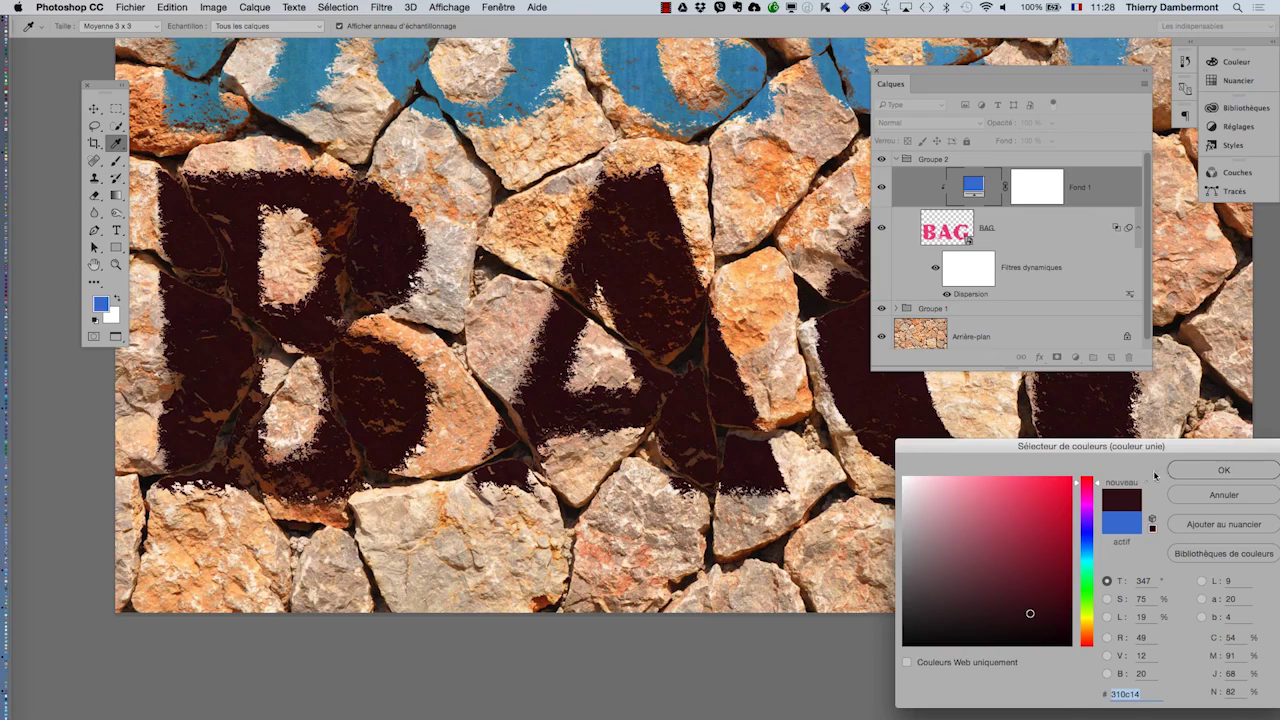
{"action": "left_click", "coordinate": [1198, 467]}
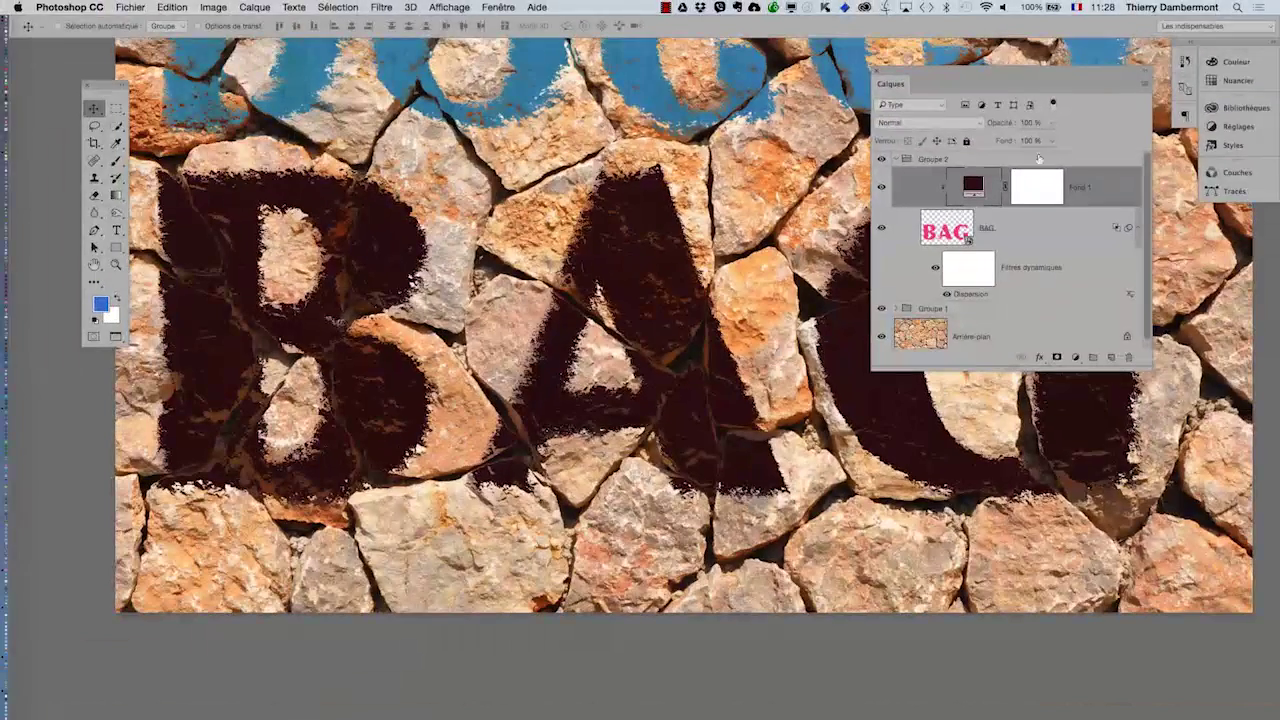
- Reopen the Fond 1 Color Picker and try red, teal, cyan, magenta, ochre and green hues
{"action": "double_click", "coordinate": [973, 184]}
{"action": "left_click_drag", "start_coordinate": [658, 224], "coordinate": [1013, 388]}
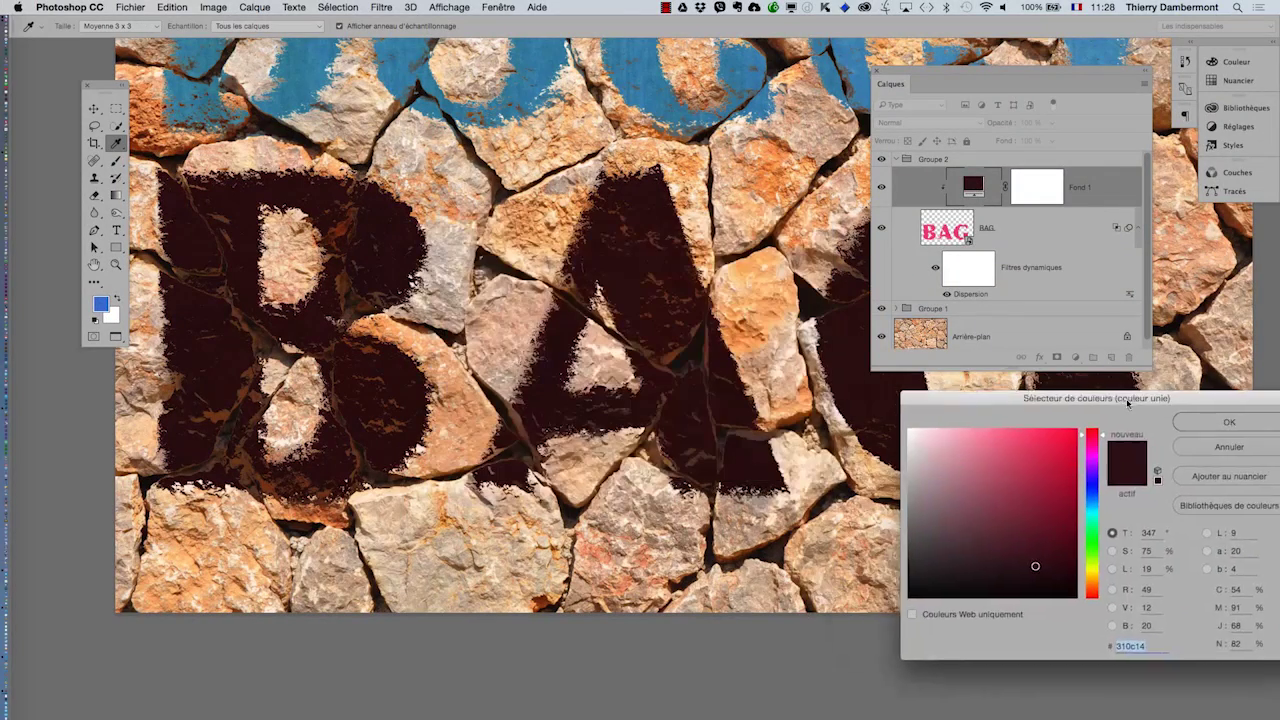
{"action": "left_click", "coordinate": [934, 499]}
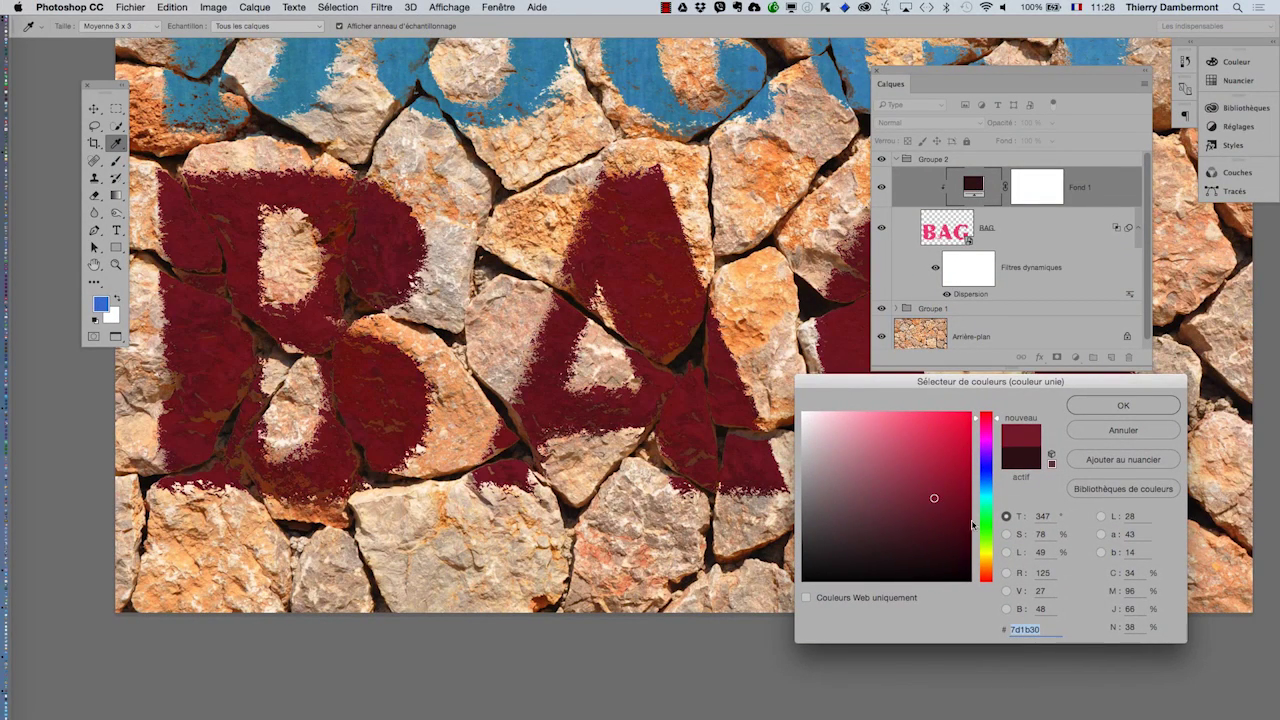
{"action": "left_click_drag", "start_coordinate": [985, 524], "coordinate": [988, 490]}
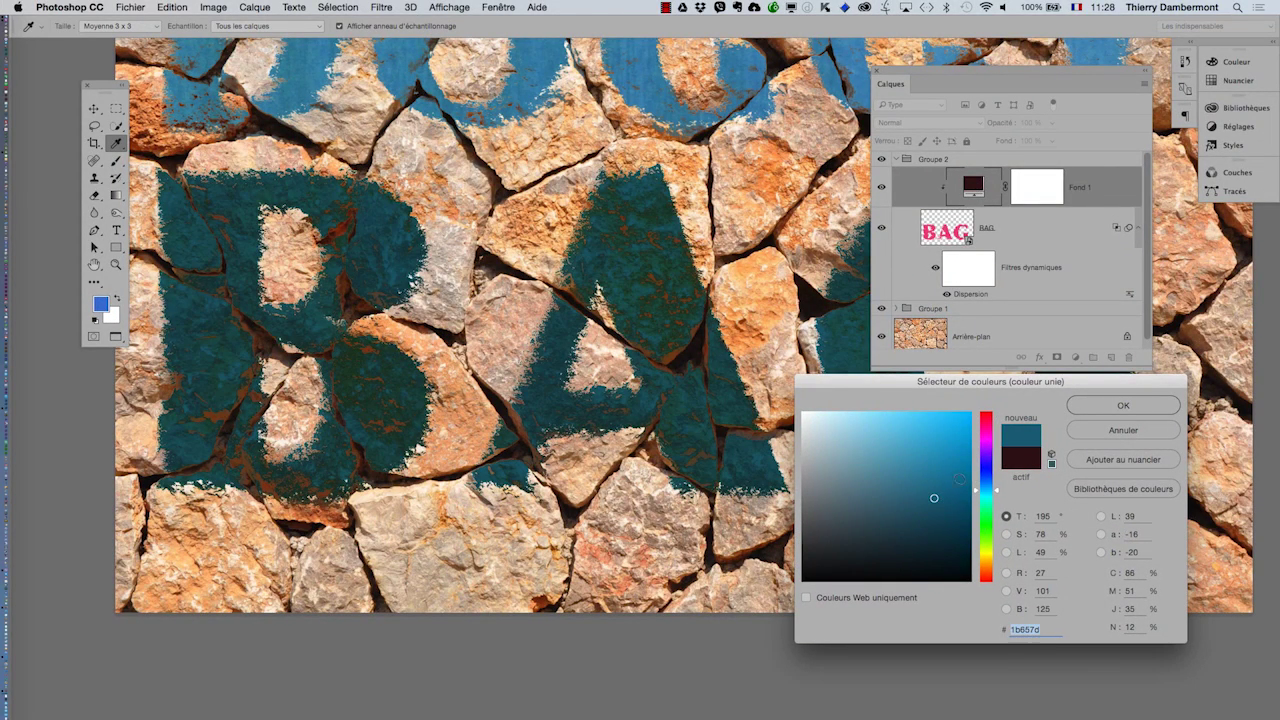
{"action": "left_click", "coordinate": [925, 422]}
{"action": "left_click", "coordinate": [986, 436]}
{"action": "left_click_drag", "start_coordinate": [986, 436], "coordinate": [986, 432]}
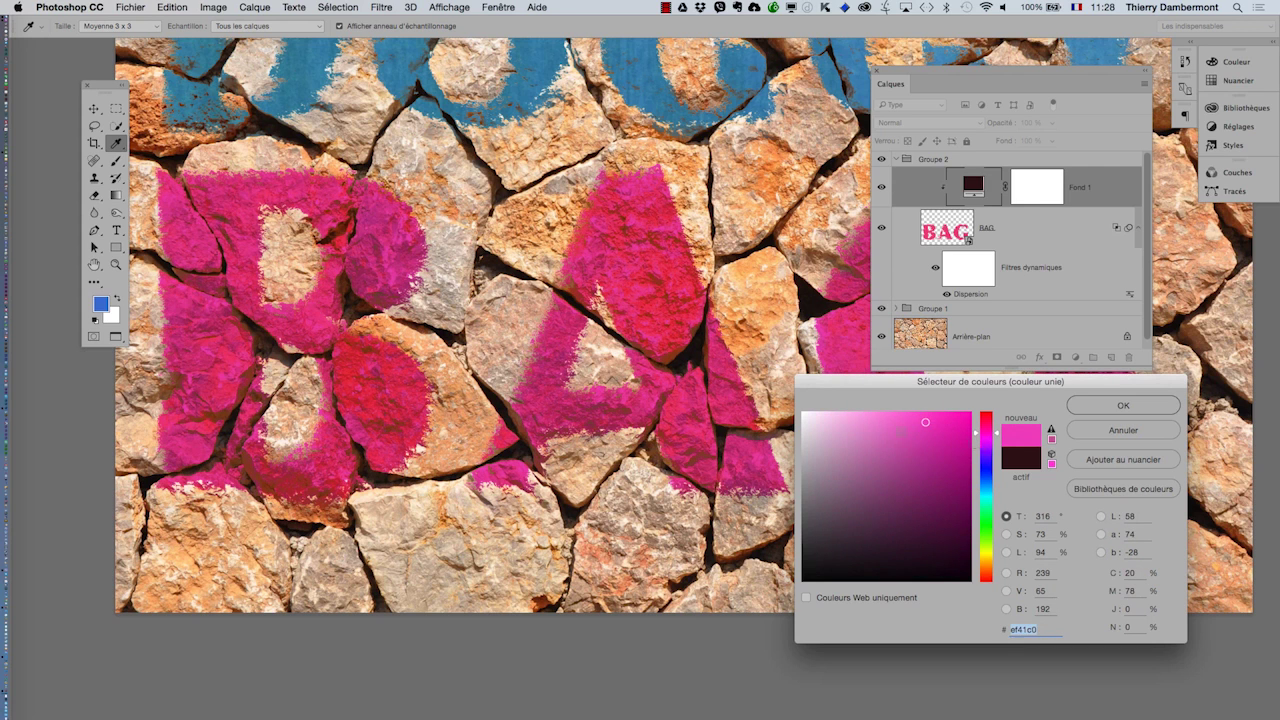
{"action": "left_click", "coordinate": [900, 443]}
{"action": "left_click", "coordinate": [992, 561]}
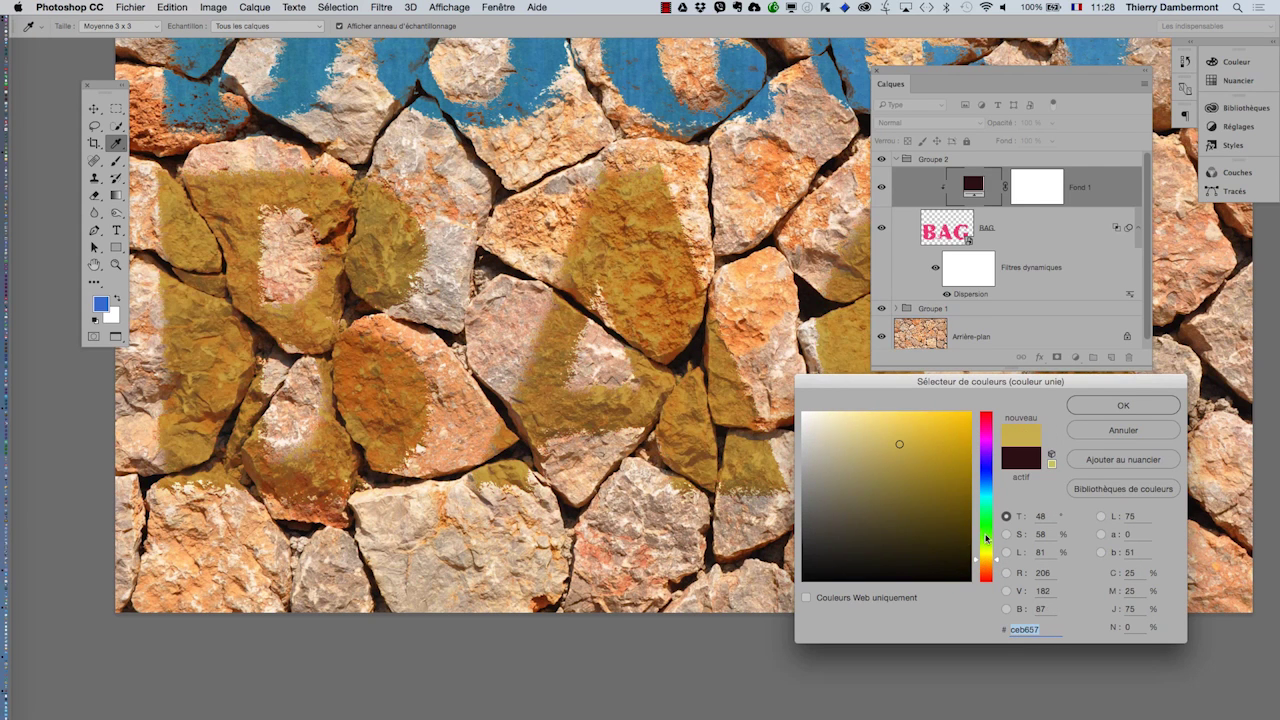
{"action": "left_click", "coordinate": [986, 532]}
- Try purple, crimson and blue, settle on plum #914d7f, and fit the image on screen
{"action": "left_click", "coordinate": [895, 451]}
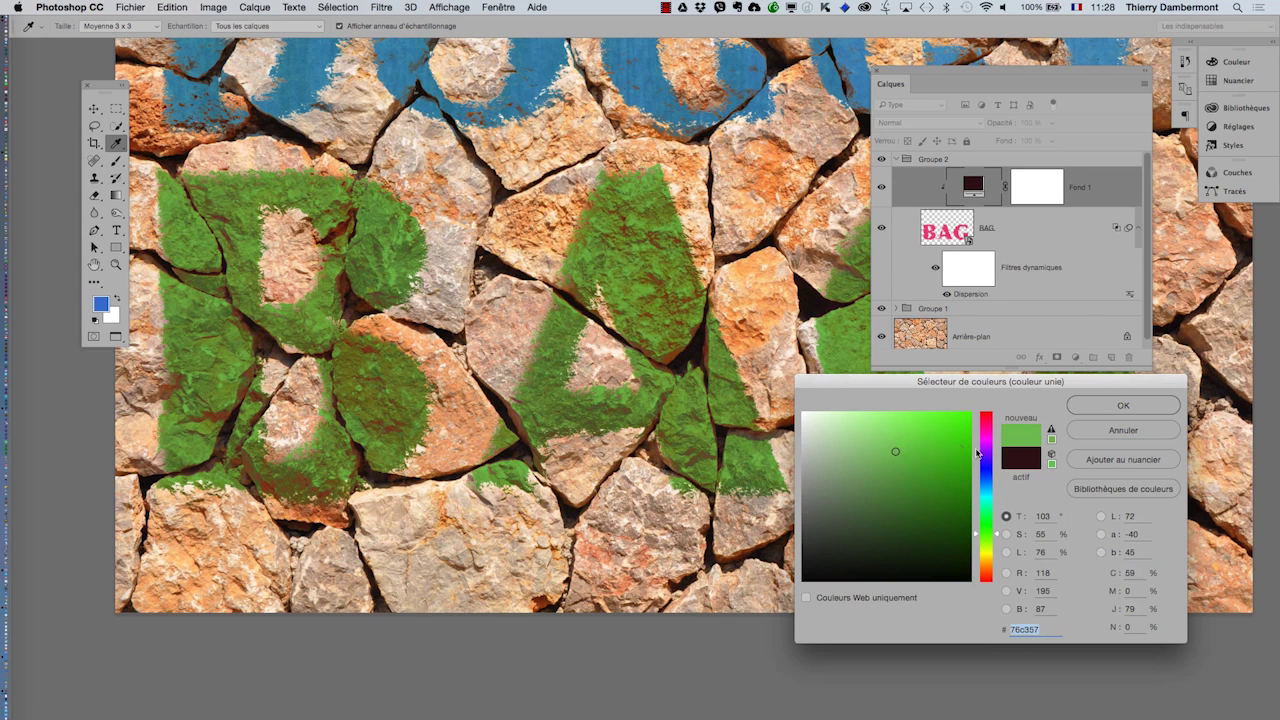
{"action": "left_click", "coordinate": [988, 454]}
{"action": "left_click_drag", "start_coordinate": [990, 450], "coordinate": [991, 430]}
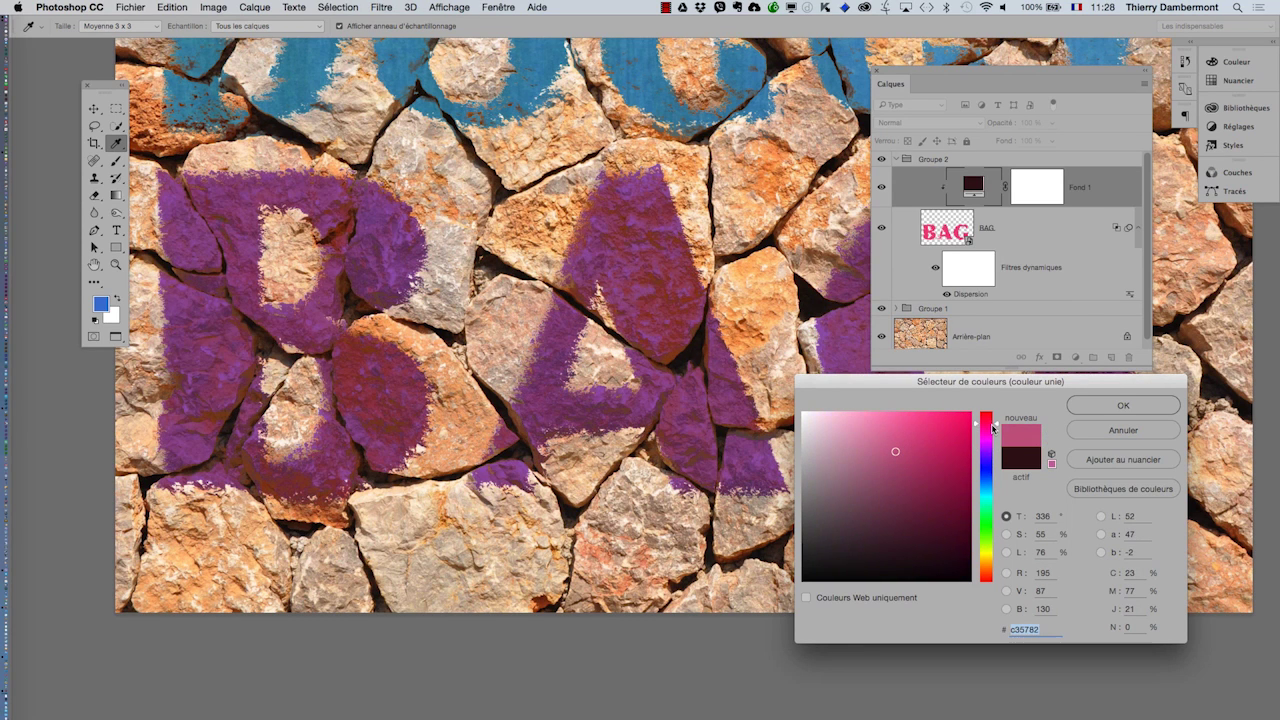
{"action": "left_click", "coordinate": [989, 485]}
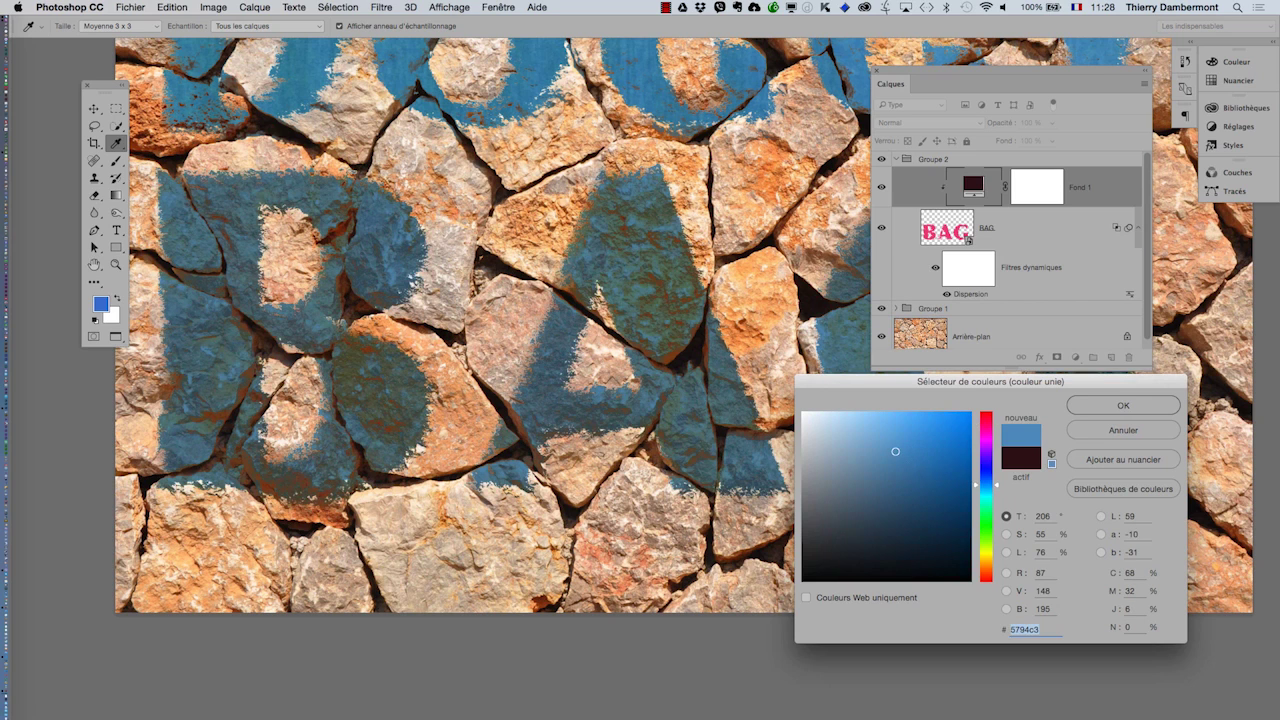
{"action": "left_click", "coordinate": [955, 421]}
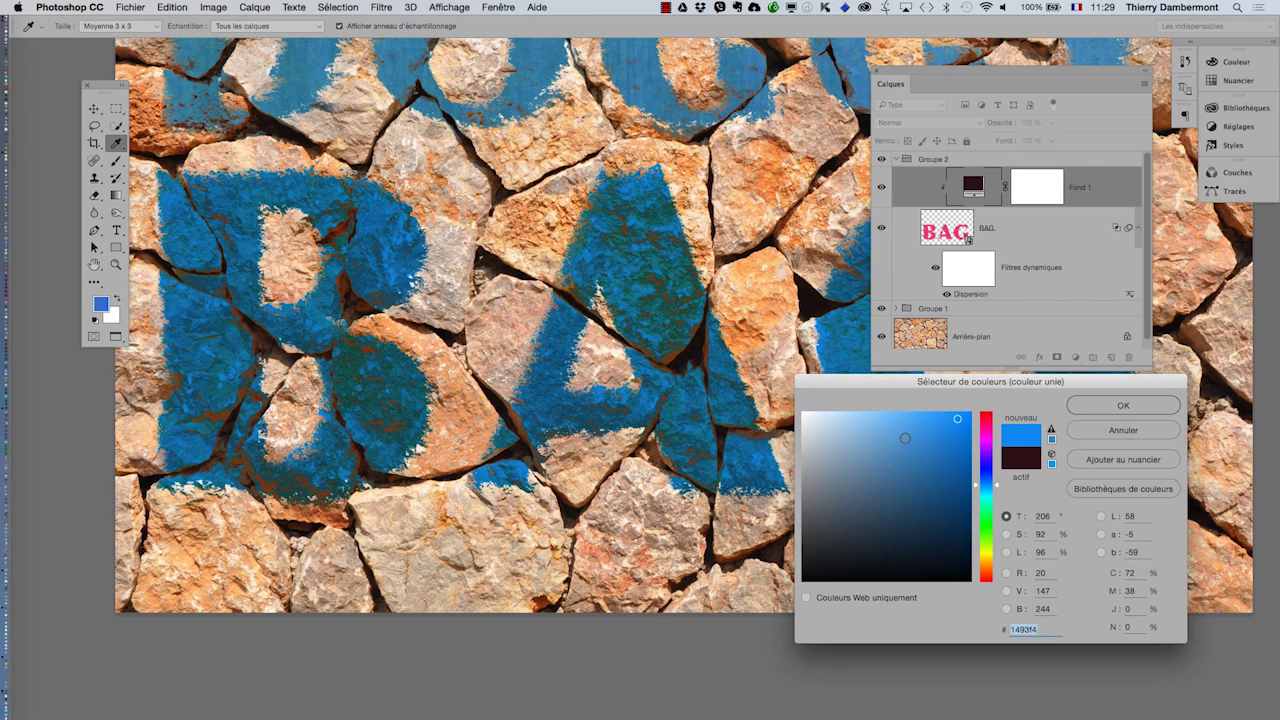
{"action": "left_click", "coordinate": [855, 441]}
{"action": "left_click", "coordinate": [881, 485]}
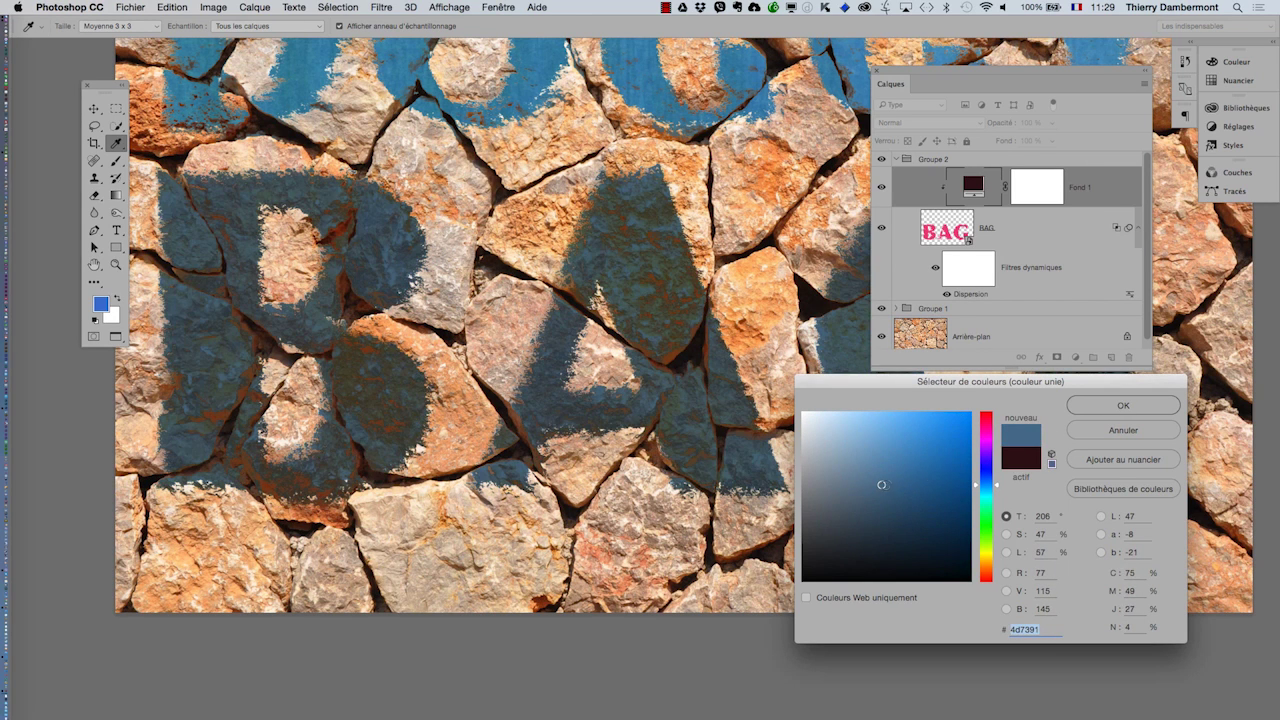
{"action": "left_click", "coordinate": [1109, 402]}
{"action": "key", "text": "ctrl+minus"}
{"action": "key", "text": "ctrl+minus"}
{"action": "key", "text": "ctrl+minus"}
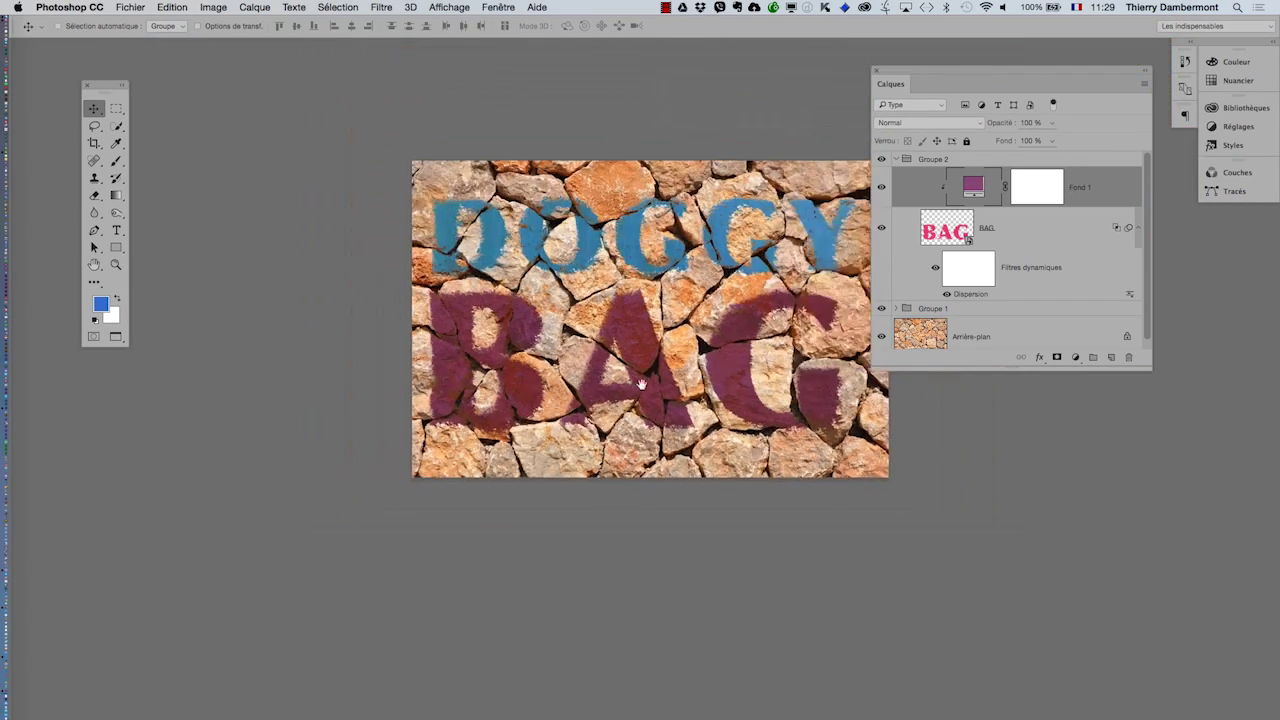
{"action": "left_click_drag", "start_coordinate": [641, 383], "coordinate": [449, 313]}
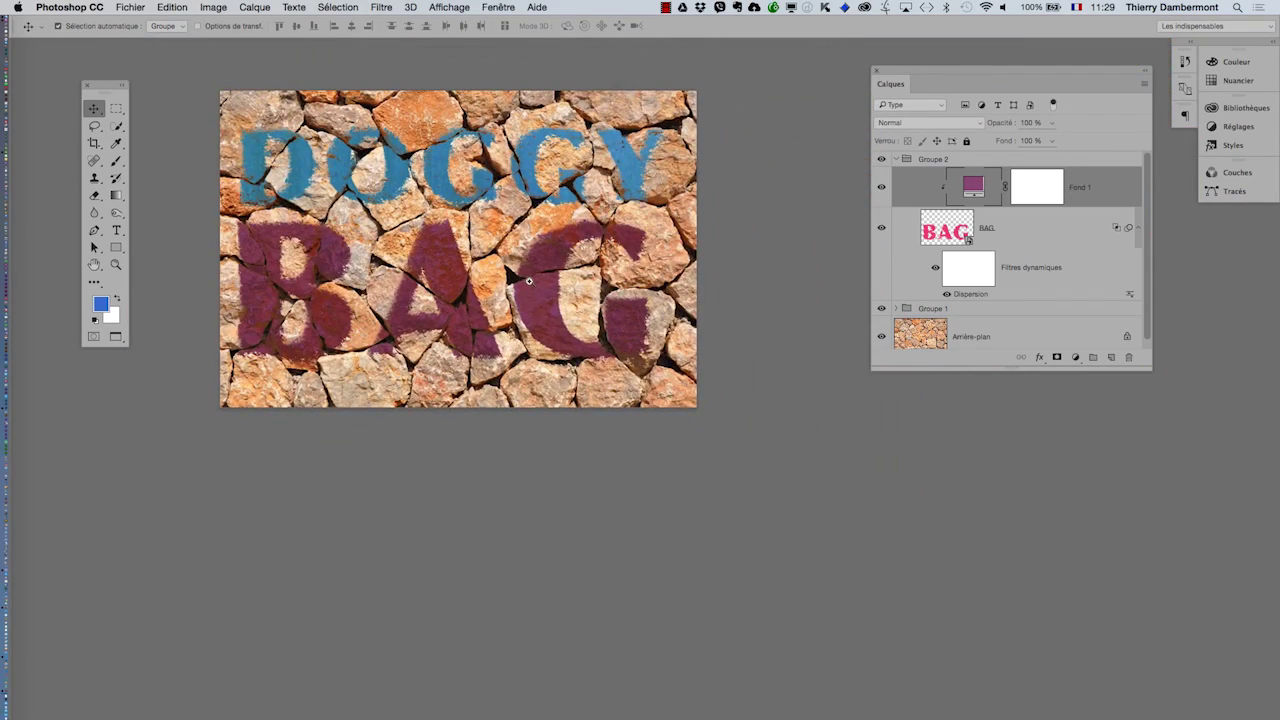
{"action": "left_click", "coordinate": [138, 7]}
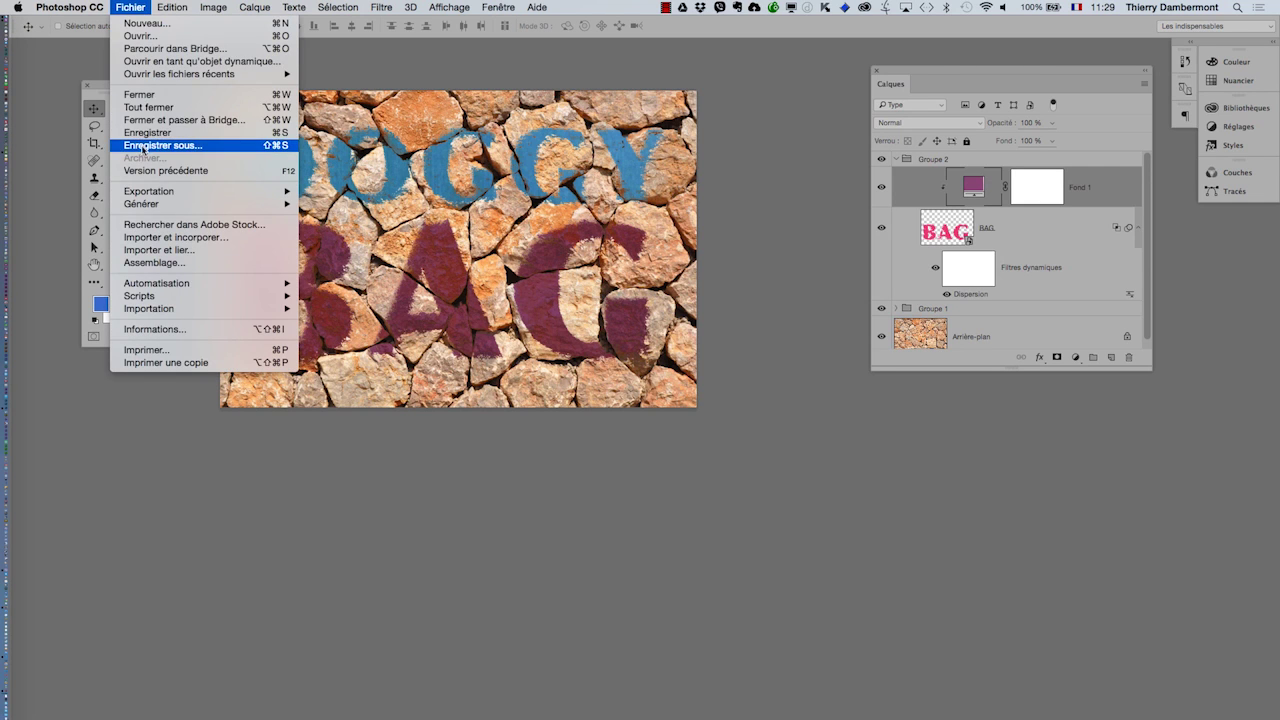
{"action": "left_click", "coordinate": [143, 145]}
{"action": "left_click", "coordinate": [681, 65]}
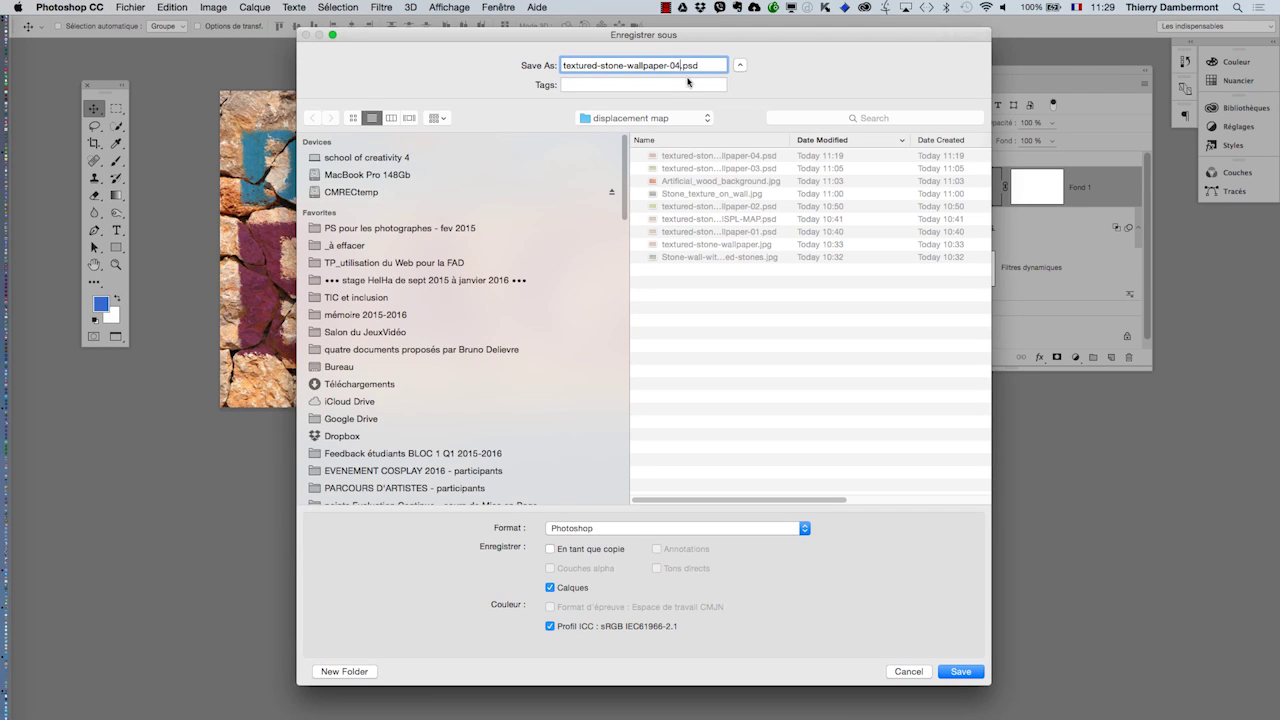
{"action": "key", "text": "Return"}
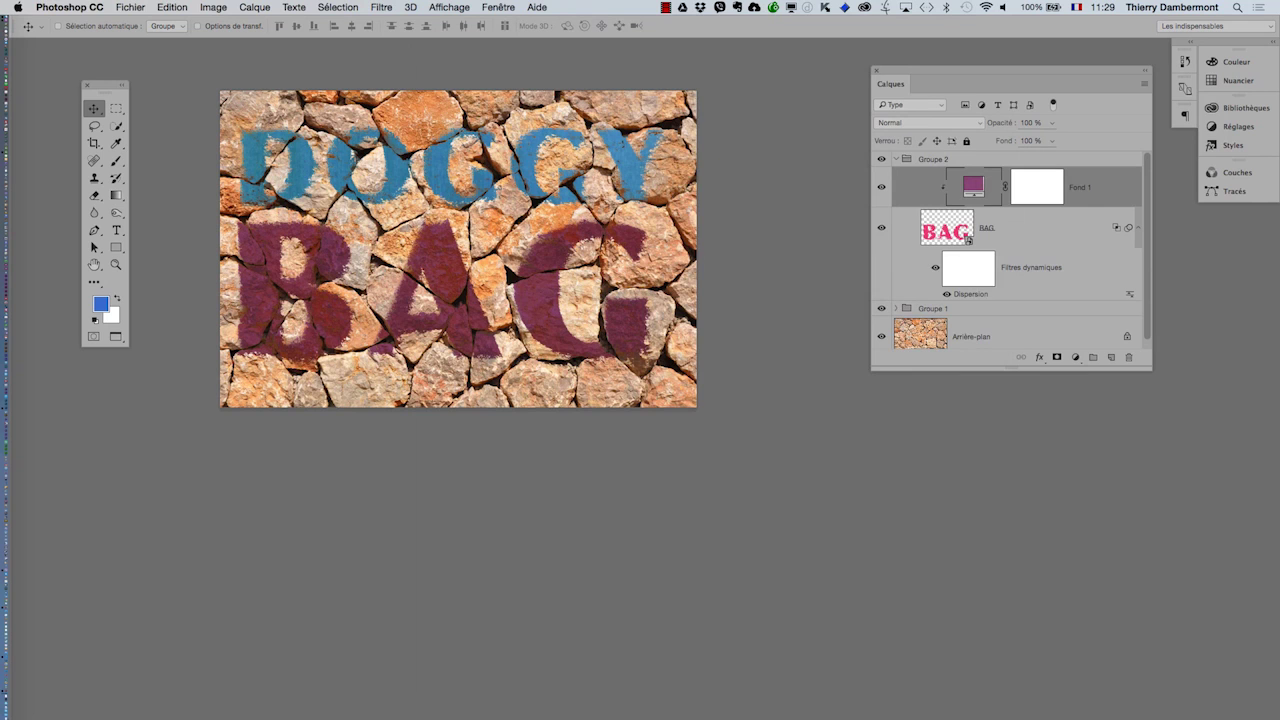
- Collapse Groupe 2 in the Layers panel and select Groupe 1, the blue DOGGY lettering
{"action": "scroll", "coordinate": [425, 142], "scroll_direction": "up", "scroll_amount": 1}
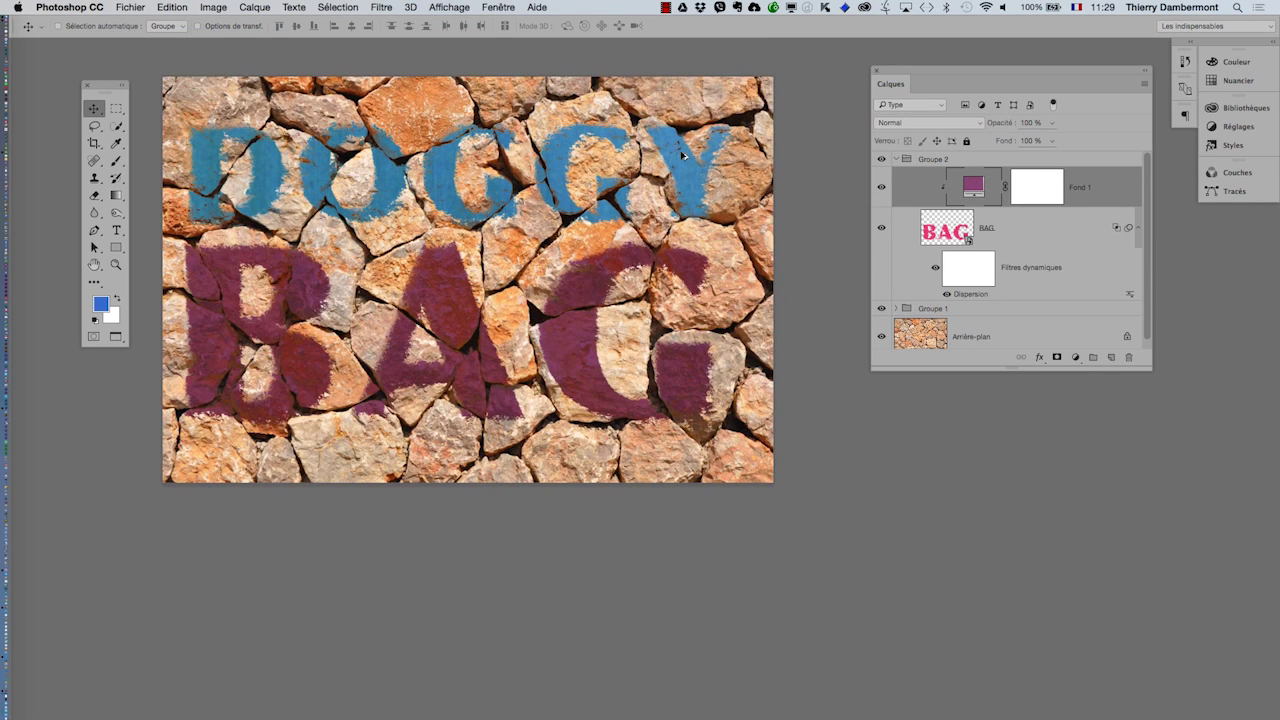
{"action": "left_click_drag", "start_coordinate": [948, 79], "coordinate": [1029, 79]}
{"action": "scroll", "coordinate": [452, 324], "scroll_direction": "up", "scroll_amount": 1}
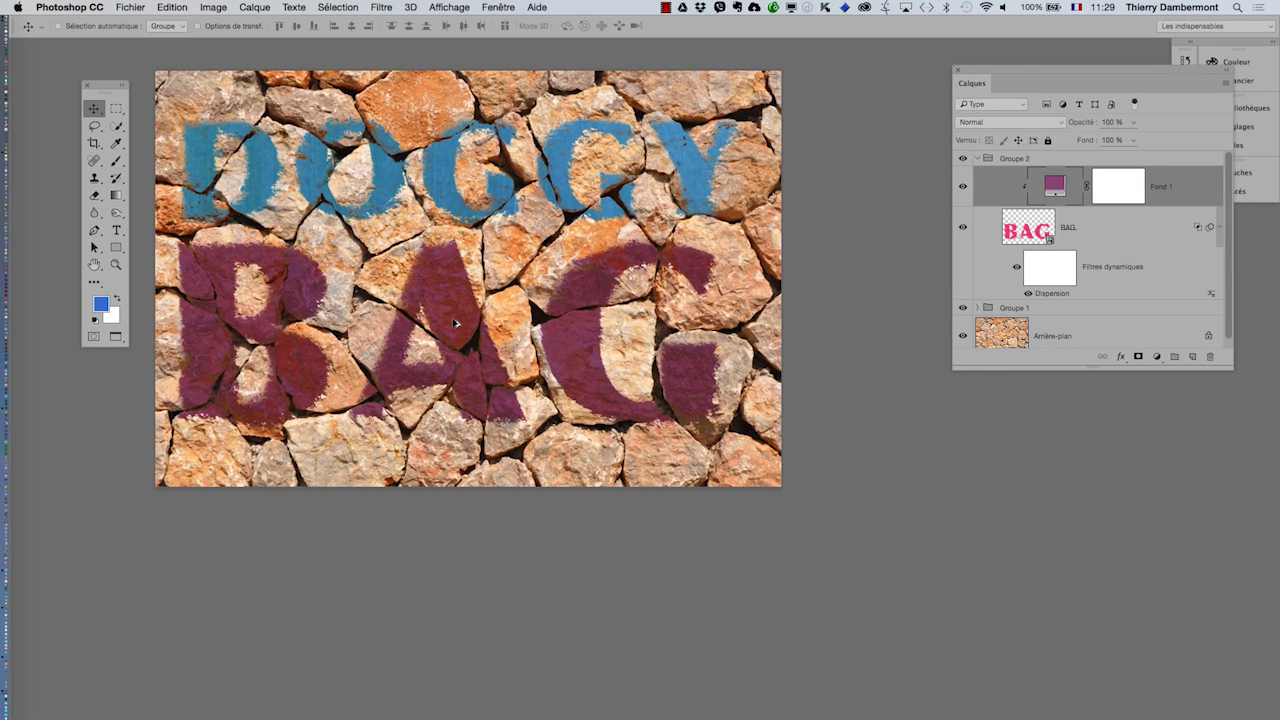
{"action": "scroll", "coordinate": [450, 324], "scroll_direction": "up", "scroll_amount": 2}
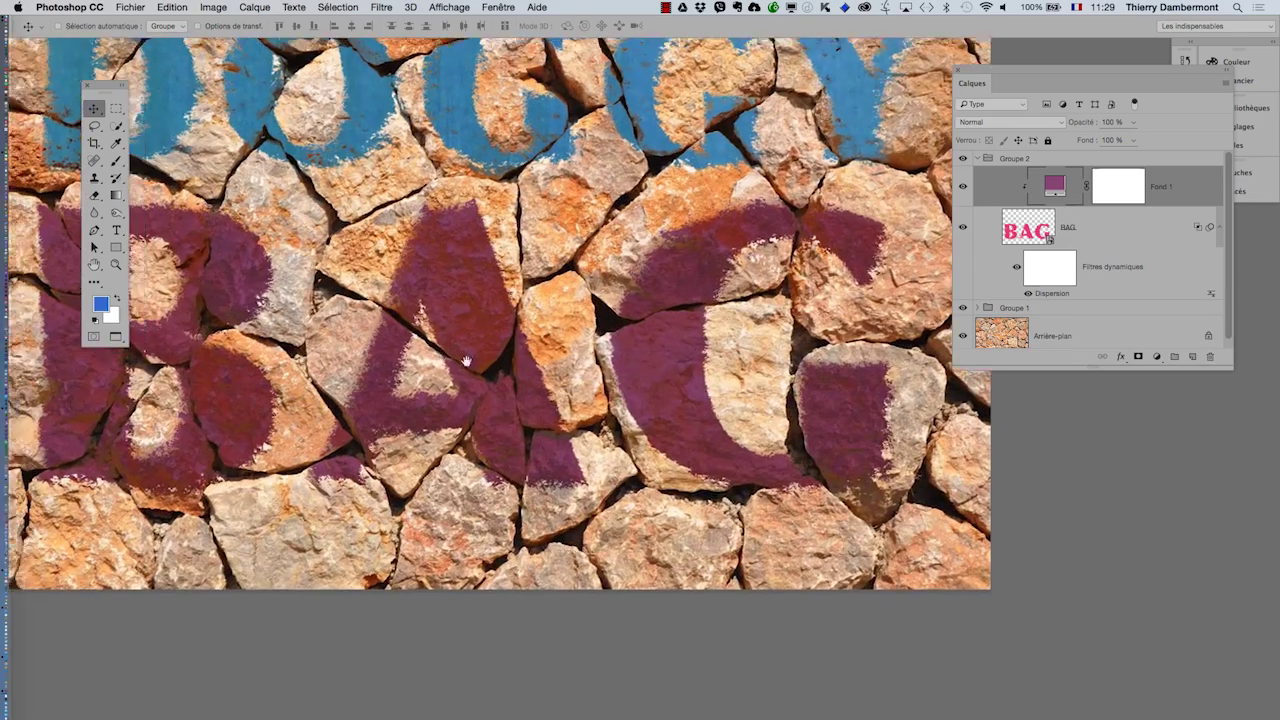
{"action": "scroll", "coordinate": [523, 397], "scroll_direction": "up", "scroll_amount": 2}
{"action": "scroll", "coordinate": [467, 263], "scroll_direction": "up", "scroll_amount": 1}
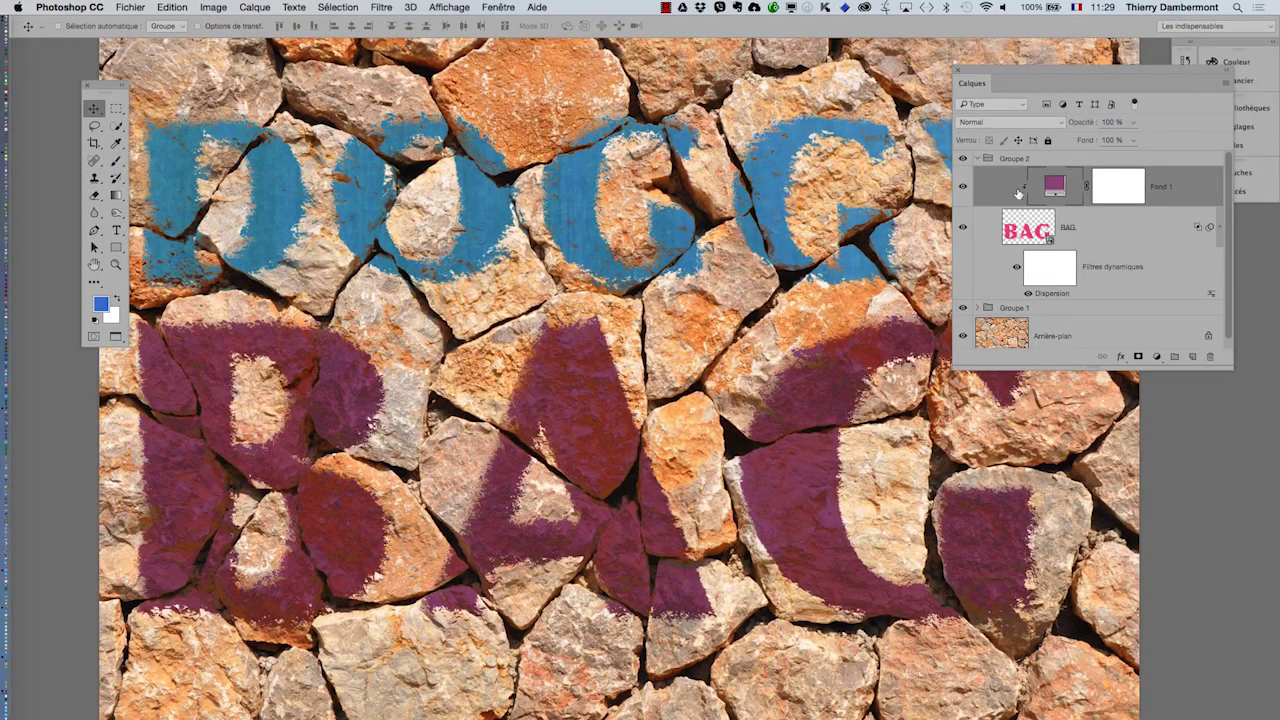
{"action": "left_click", "coordinate": [977, 160]}
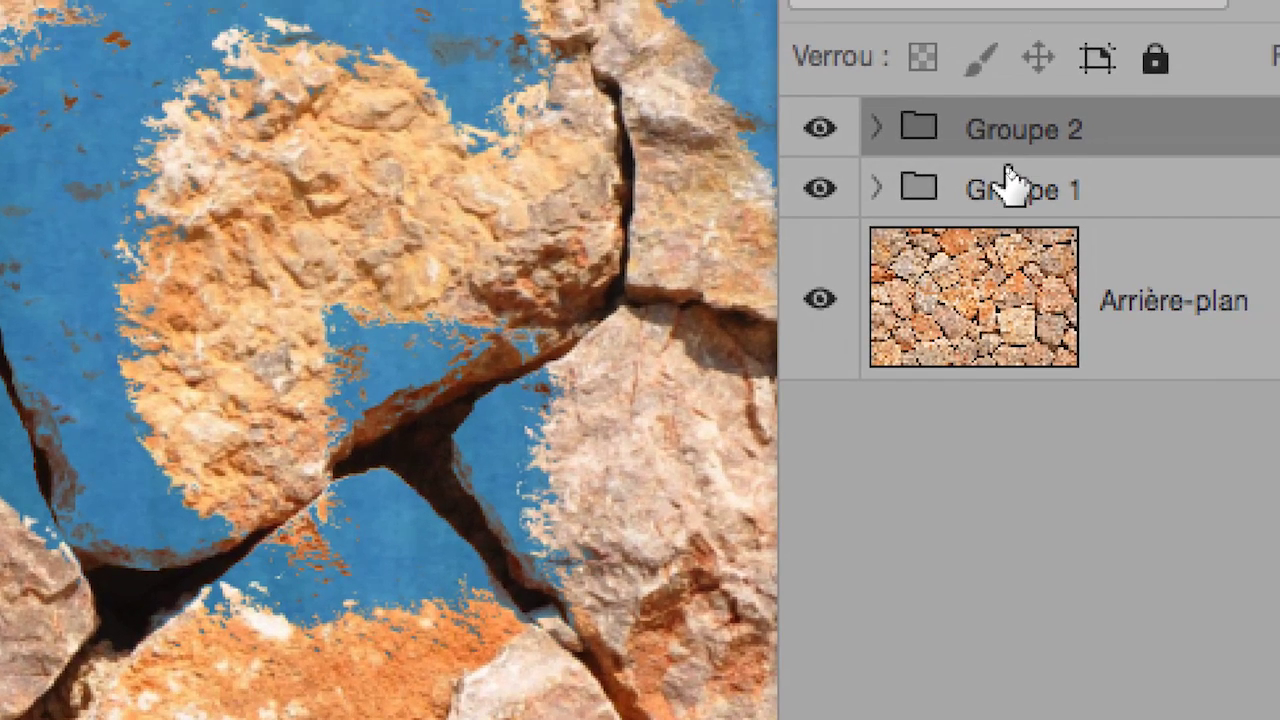
{"action": "left_click", "coordinate": [1100, 222]}
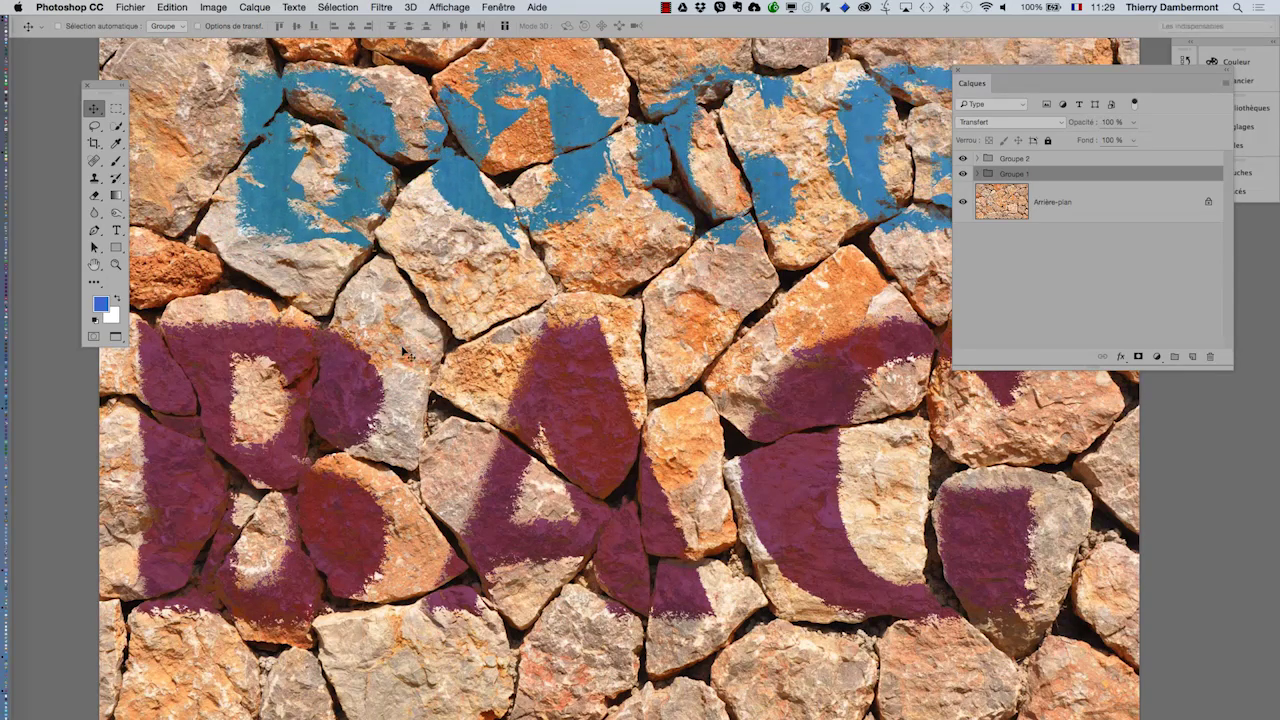
- Drag the Groupe 1 DOGGY lettering down-left, then right, to sit just above the plum BAG
{"action": "left_click_drag", "start_coordinate": [403, 349], "coordinate": [313, 394]}
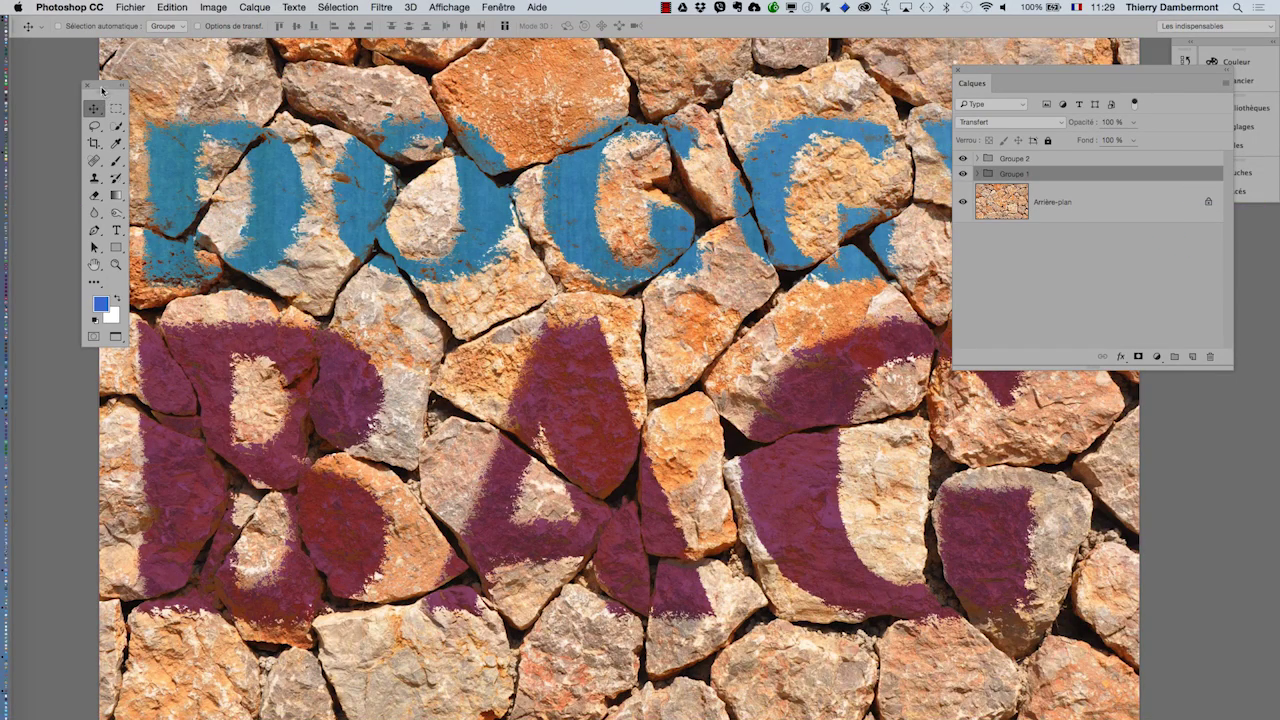
{"action": "left_click_drag", "start_coordinate": [104, 88], "coordinate": [70, 88]}
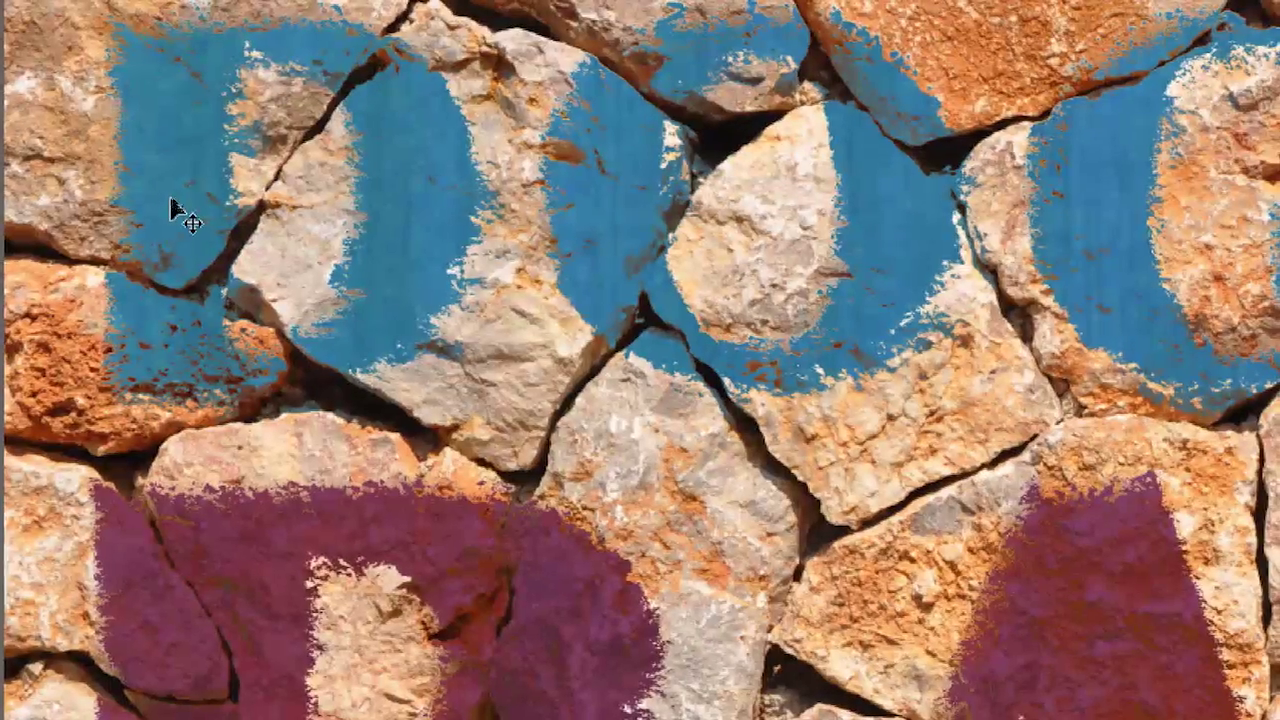
{"action": "left_click_drag", "start_coordinate": [170, 207], "coordinate": [232, 190]}
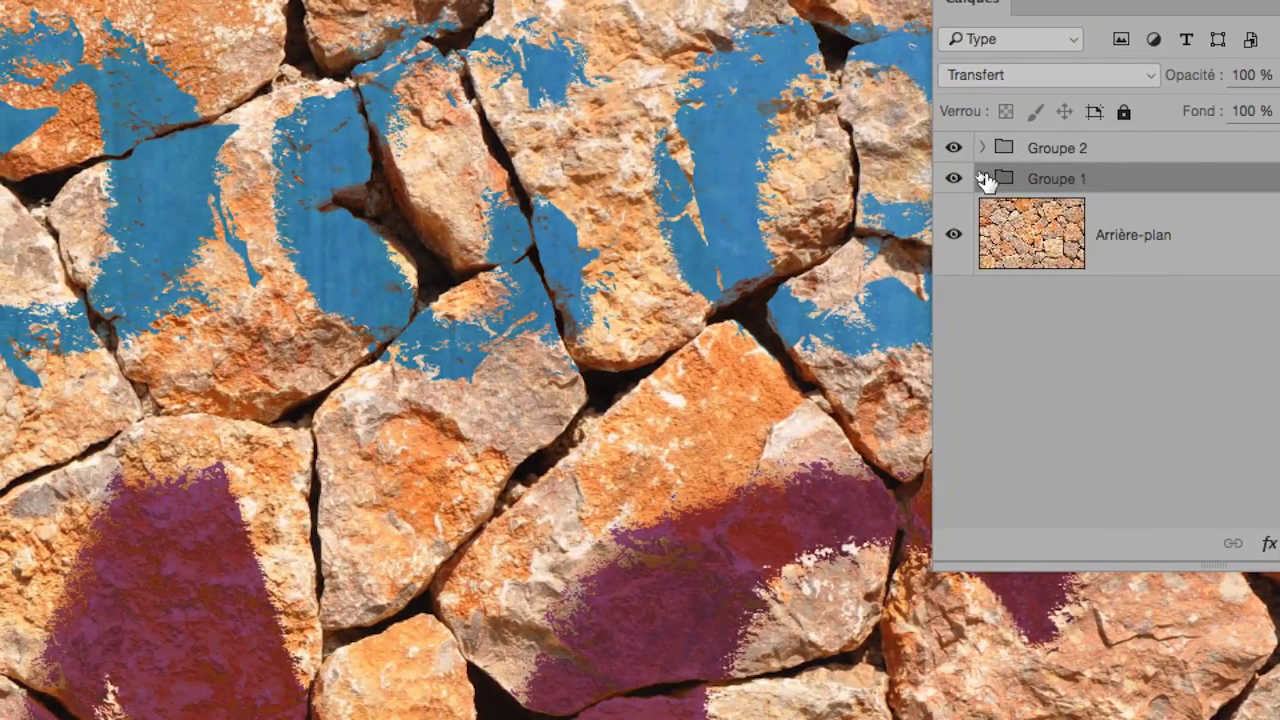
- Expand Groupe 1 and reapply DOGGY's Dispersion filter using textured-stone-wallpaper-DISPL-MAP.psd
{"action": "left_click", "coordinate": [983, 178]}
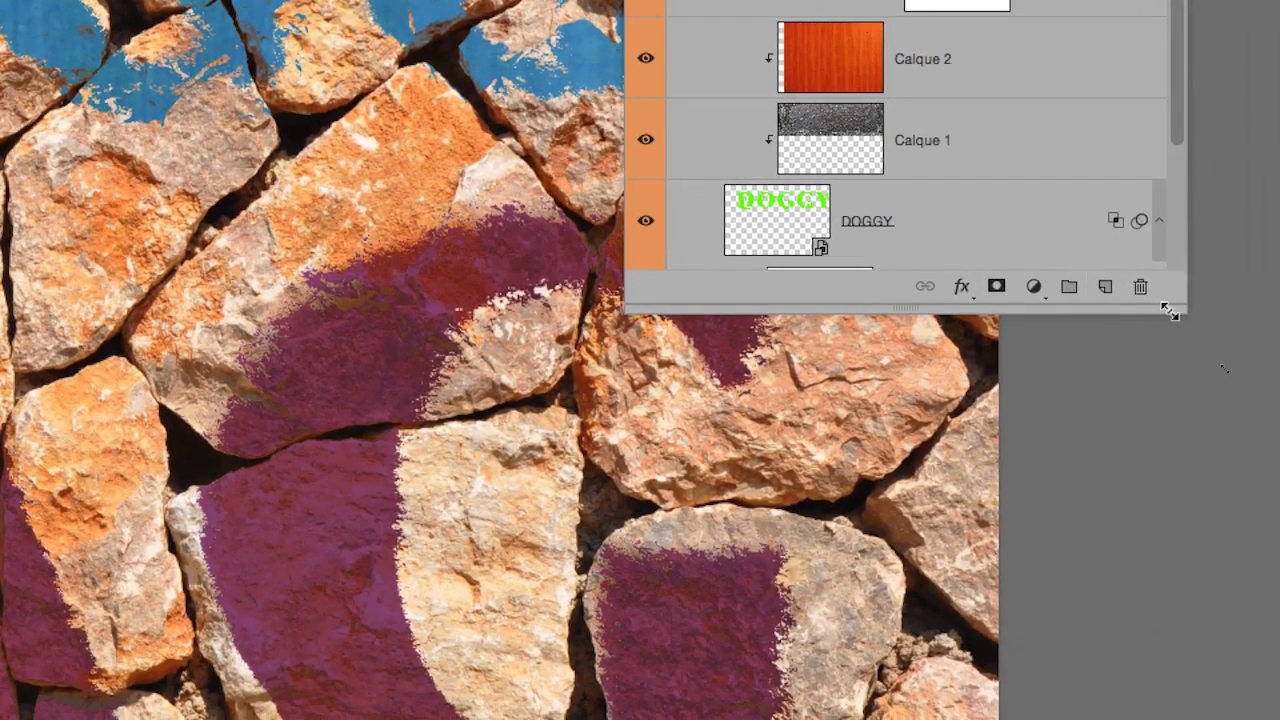
{"action": "left_click_drag", "start_coordinate": [1165, 317], "coordinate": [1171, 386]}
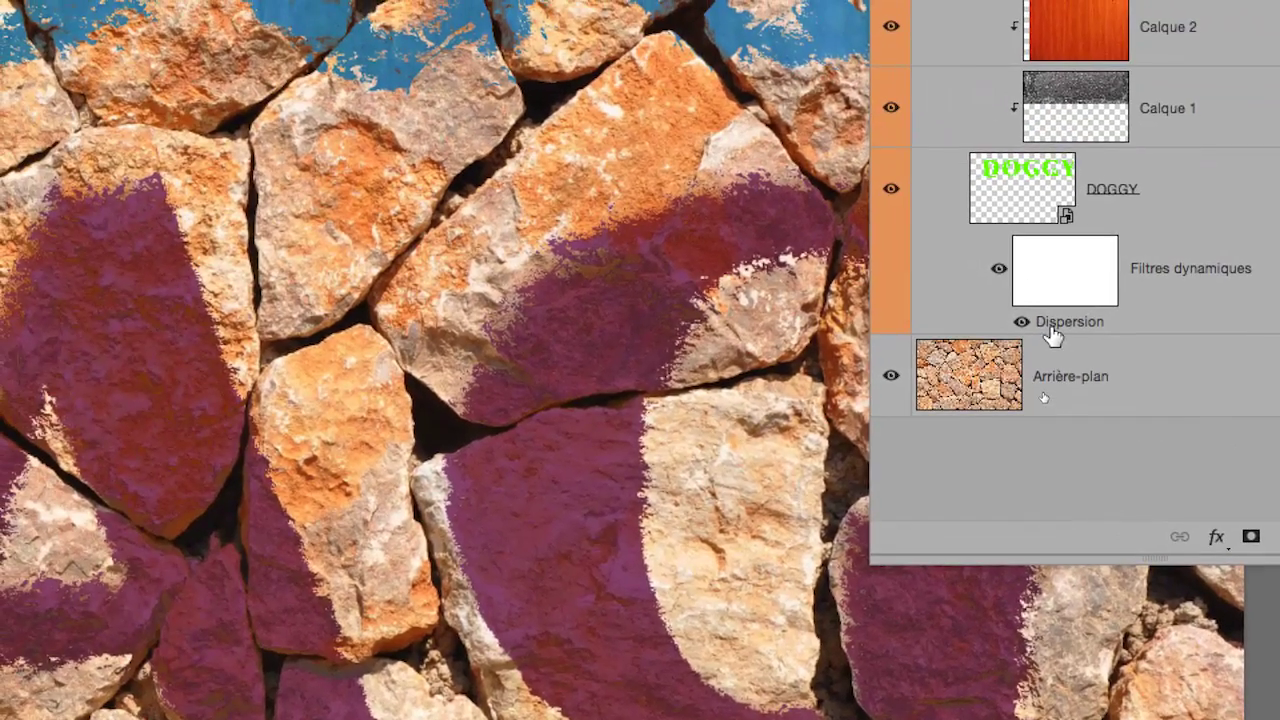
{"action": "double_click", "coordinate": [1052, 325]}
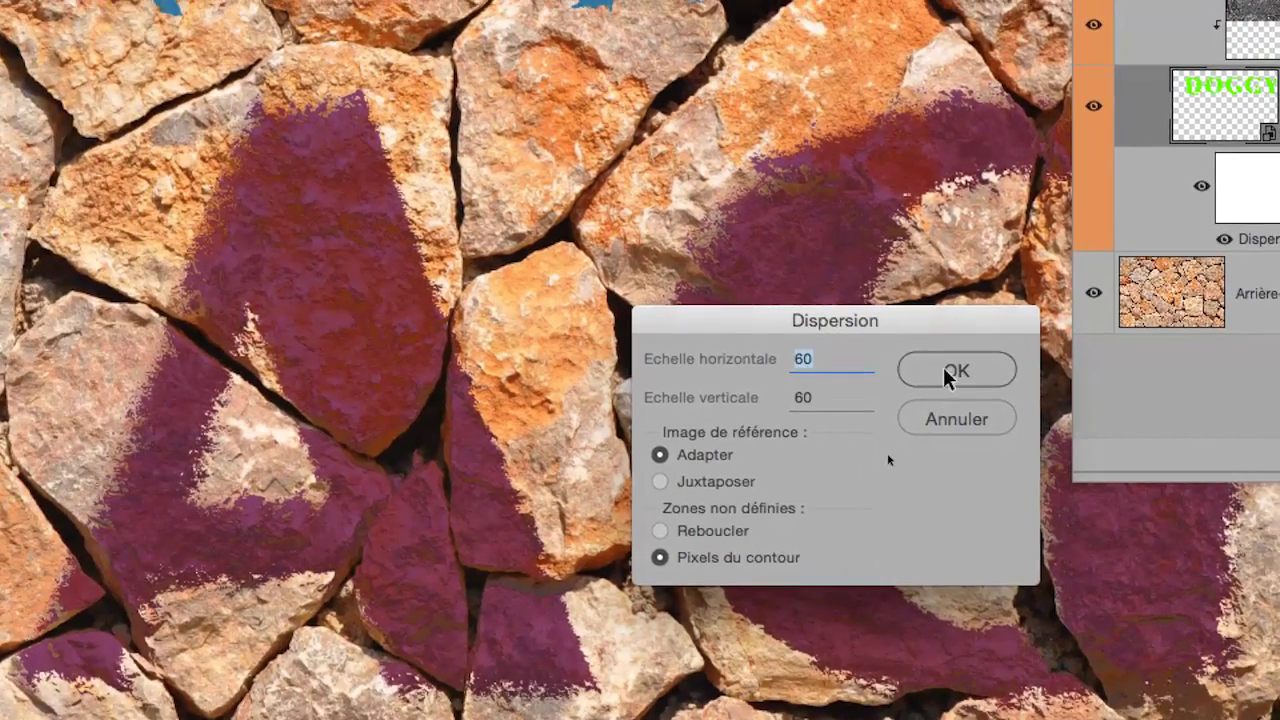
{"action": "left_click", "coordinate": [945, 372]}
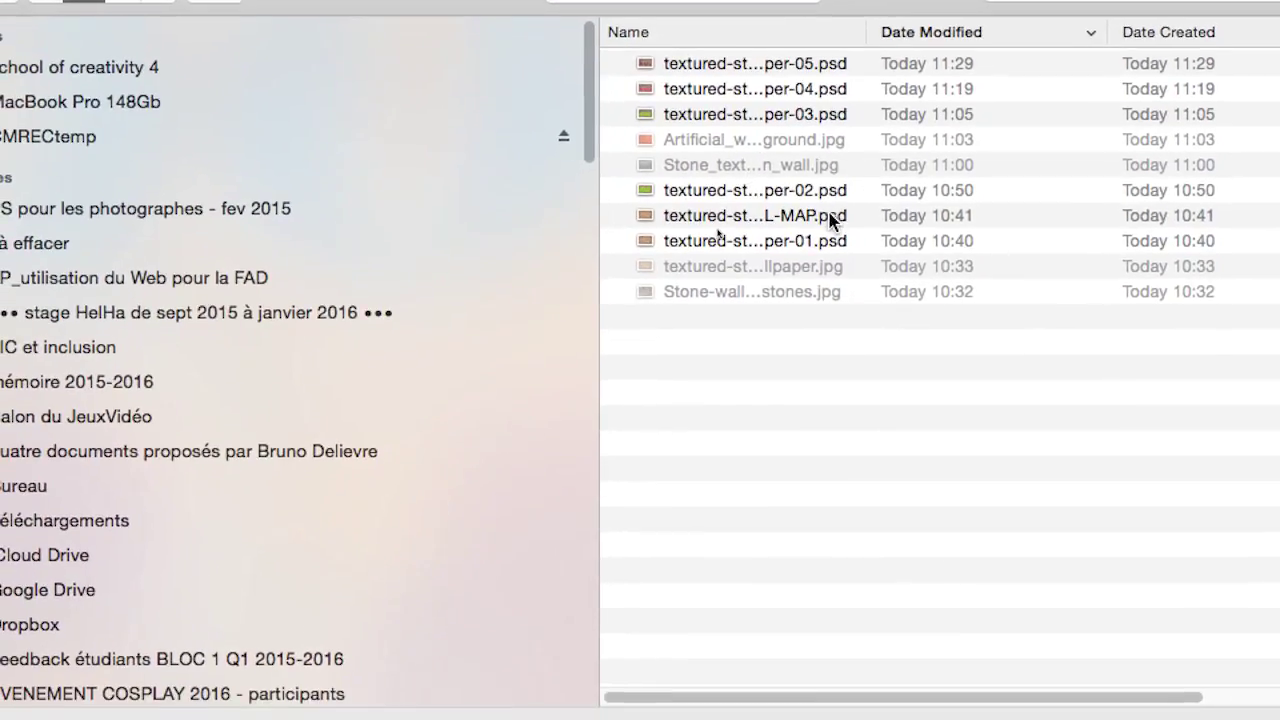
{"action": "left_click", "coordinate": [905, 229]}
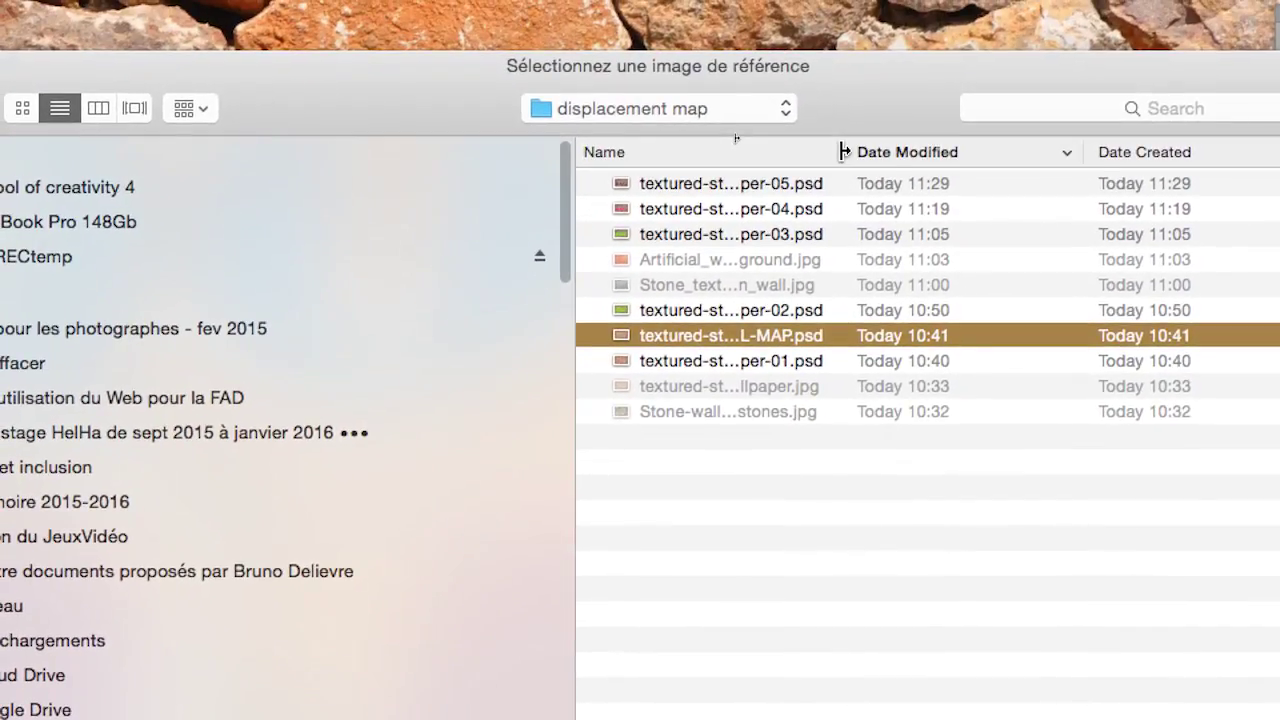
{"action": "left_click_drag", "start_coordinate": [843, 151], "coordinate": [920, 151]}
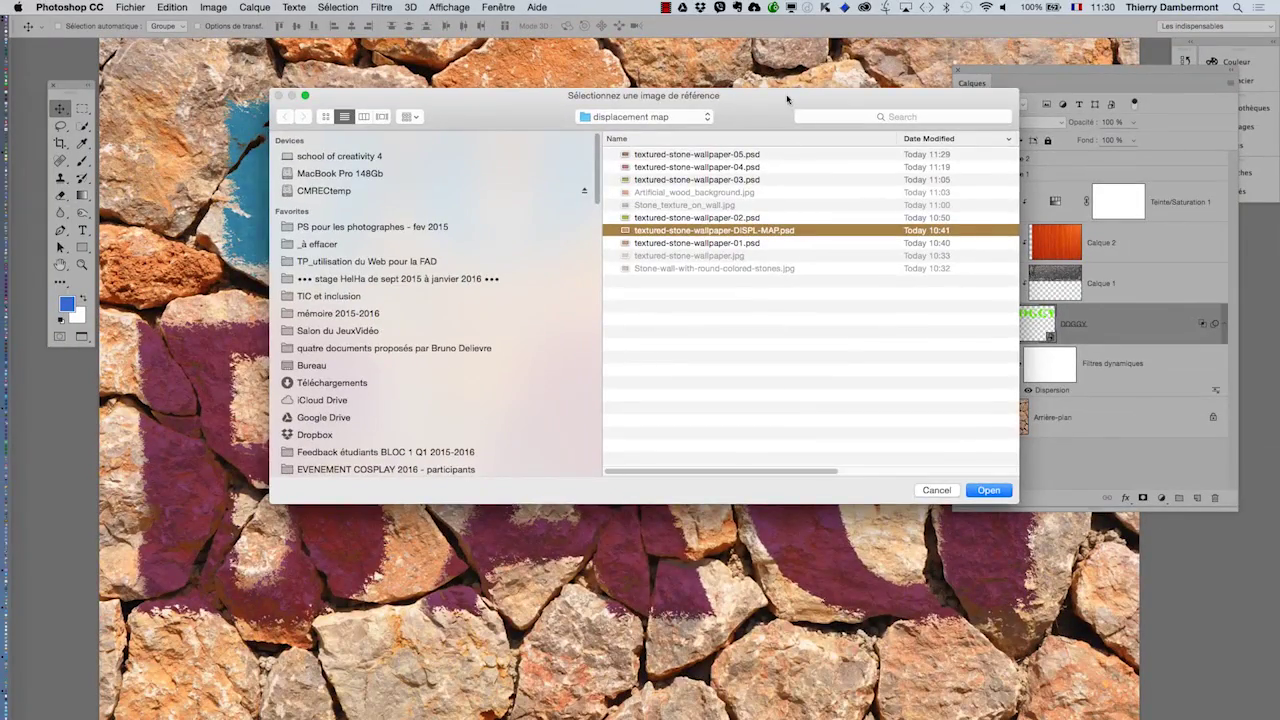
{"action": "left_click_drag", "start_coordinate": [787, 98], "coordinate": [1041, 270]}
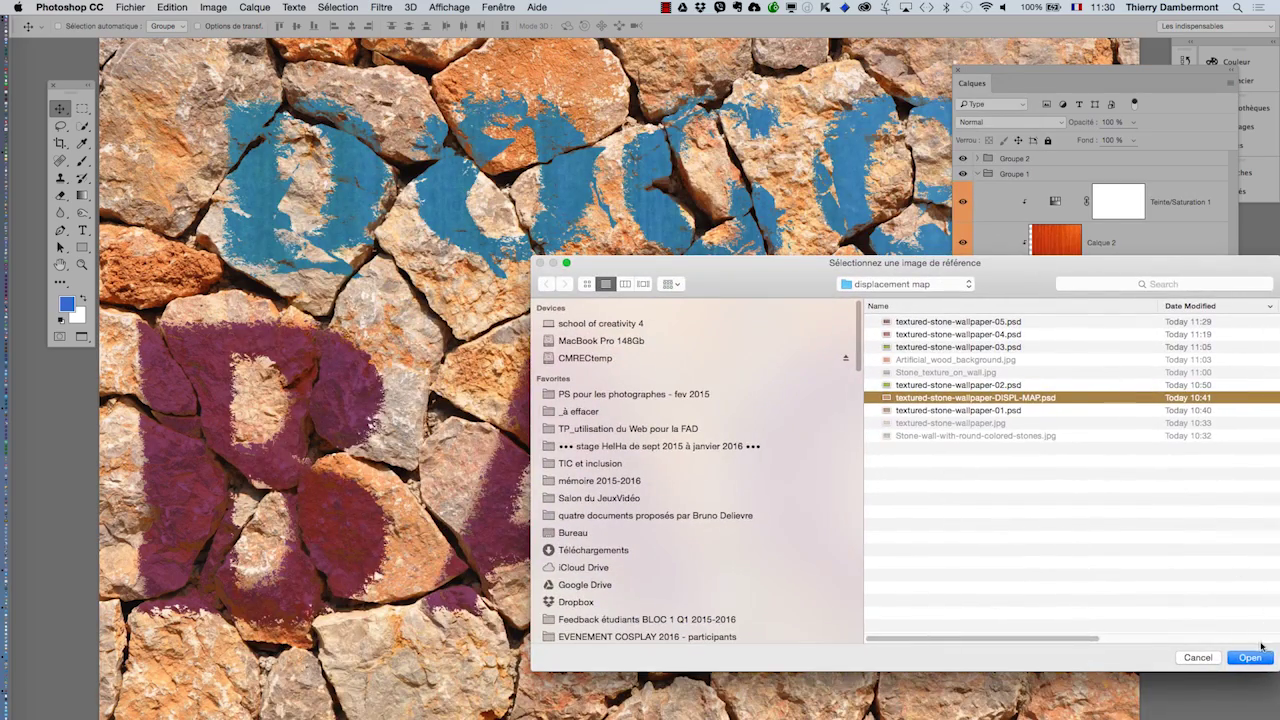
{"action": "left_click", "coordinate": [1255, 658]}
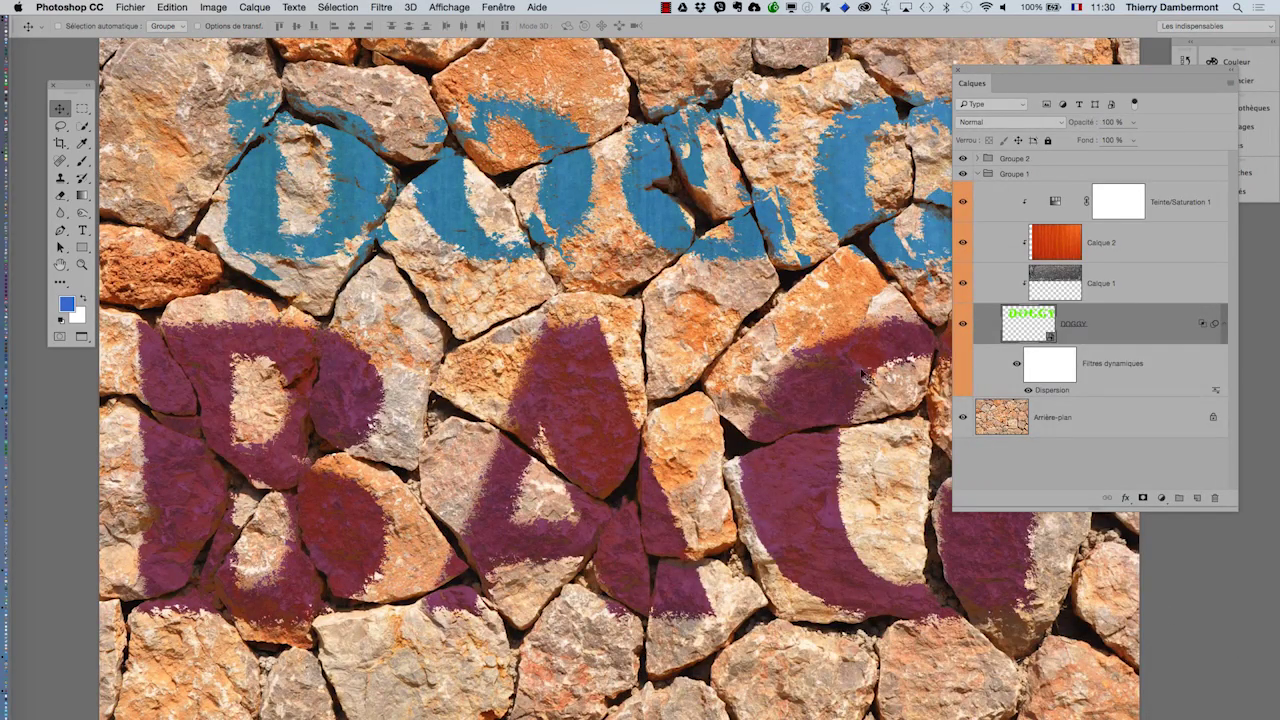
- Reopen Dispersion, accept its scale values and dismiss the map chooser without a new map
{"action": "double_click", "coordinate": [1052, 390]}
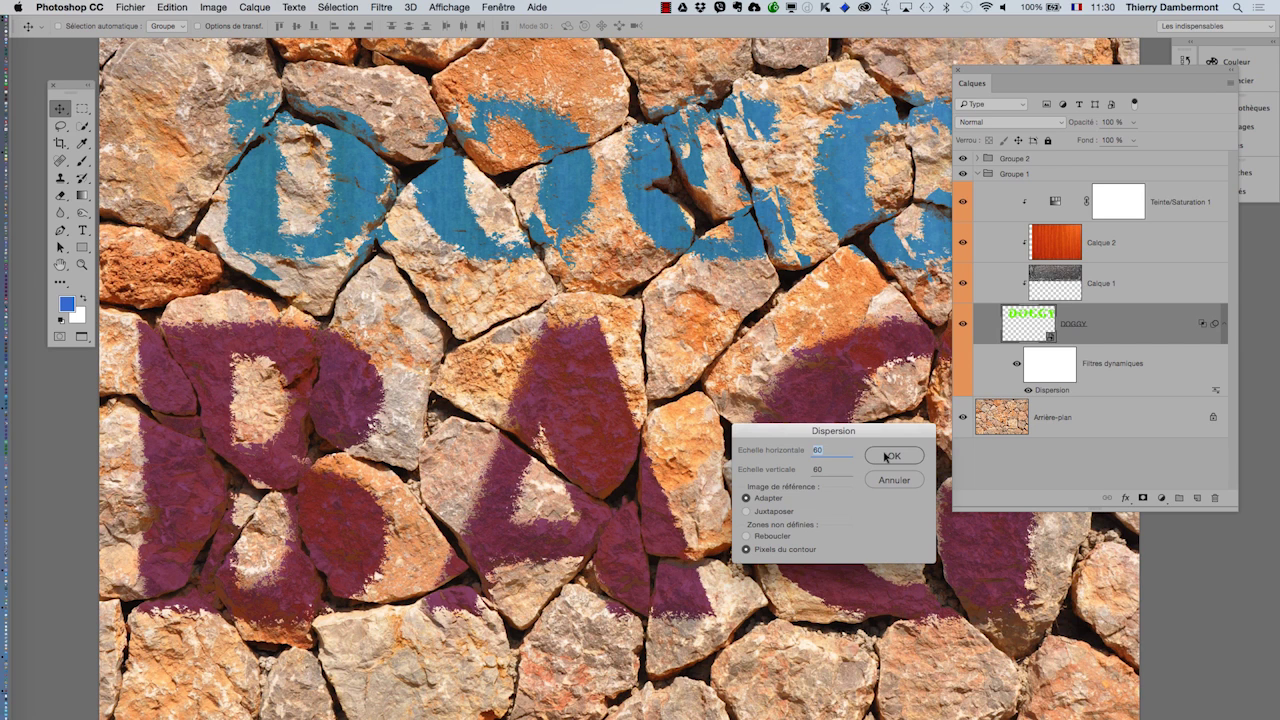
{"action": "left_click", "coordinate": [886, 456]}
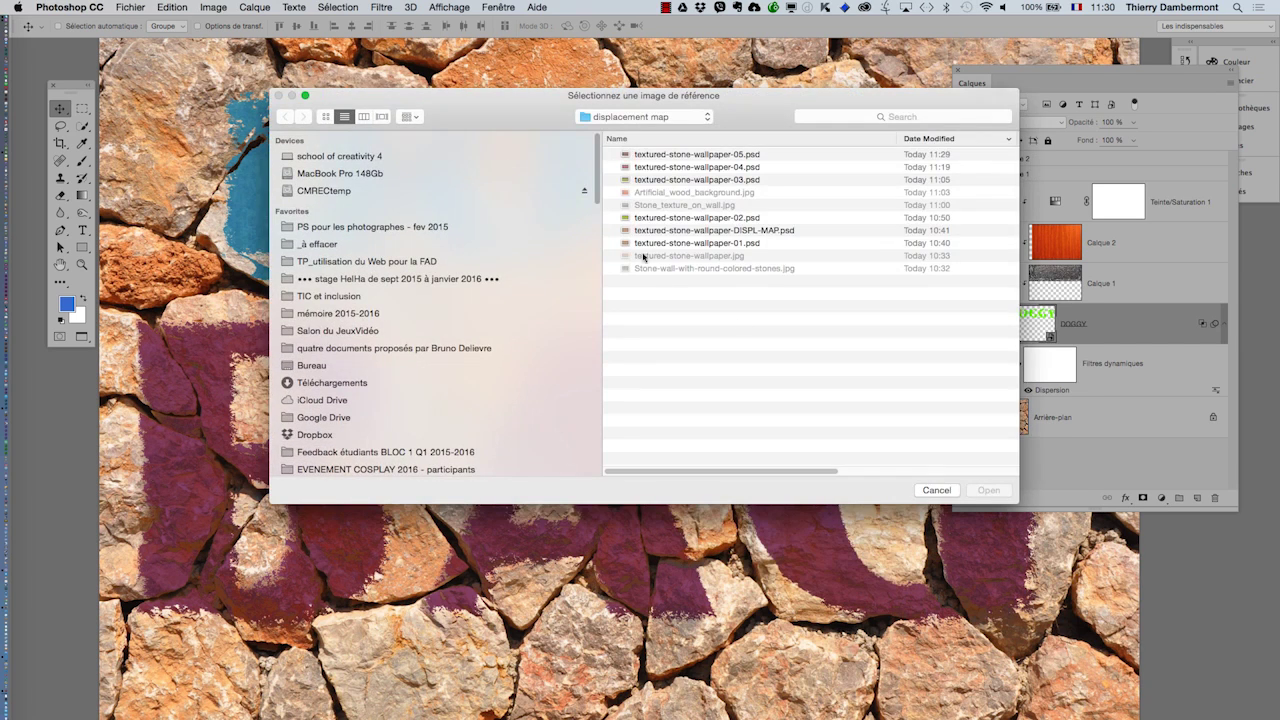
{"action": "key", "text": "Return"}
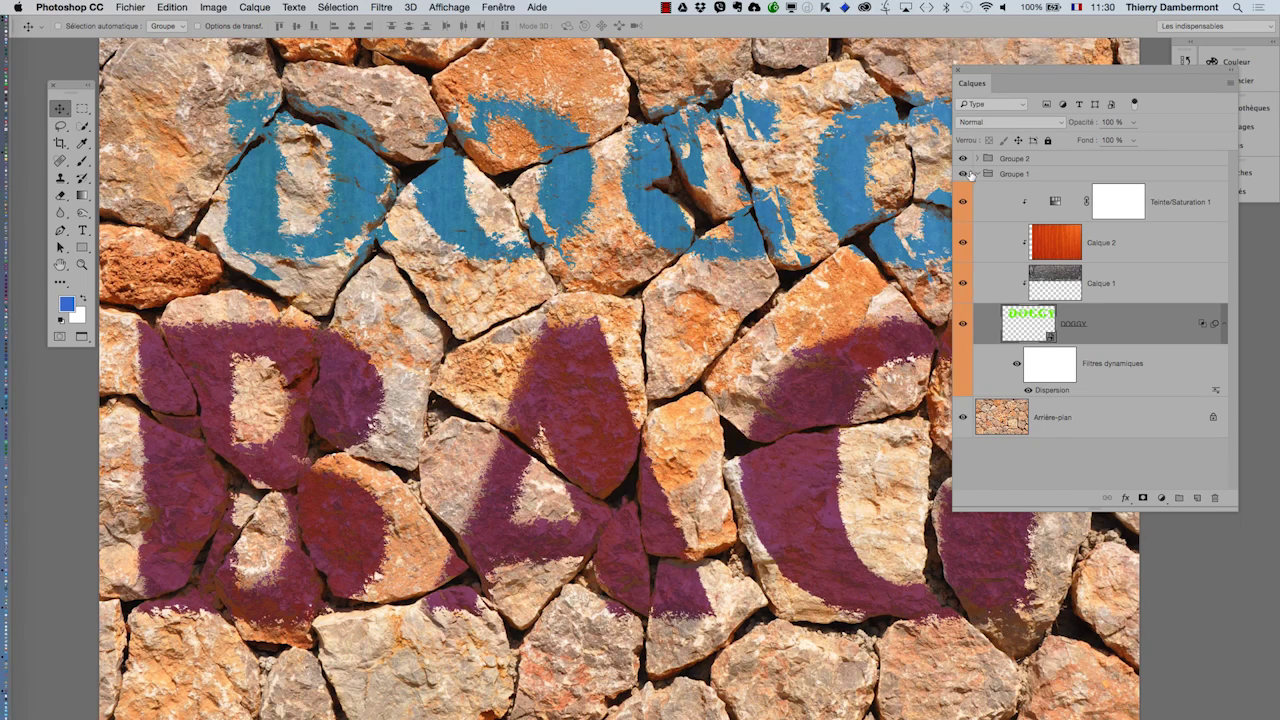
- Shift the Groupe 1 lettering left and down, then reapply Dispersion with textured-stone-wallpaper-DISPL-MAP.psd
{"action": "left_click", "coordinate": [979, 174]}
{"action": "left_click_drag", "start_coordinate": [699, 224], "coordinate": [599, 254]}
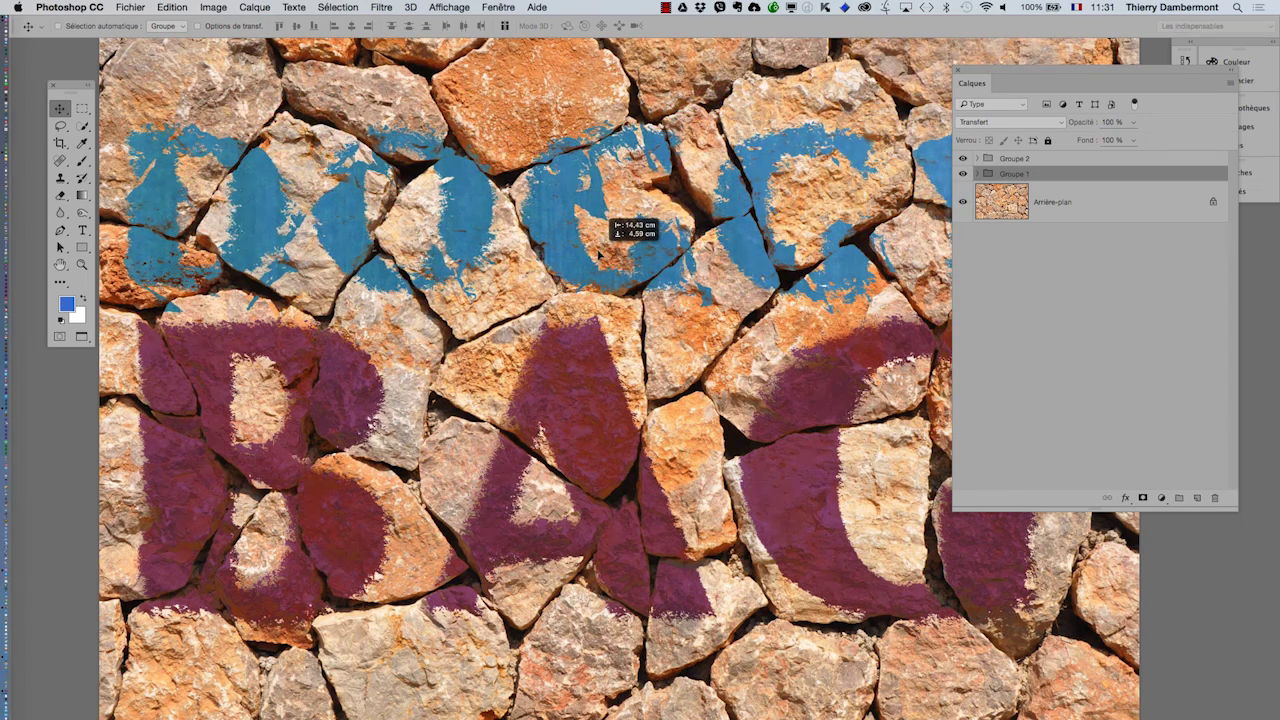
{"action": "left_click", "coordinate": [977, 174]}
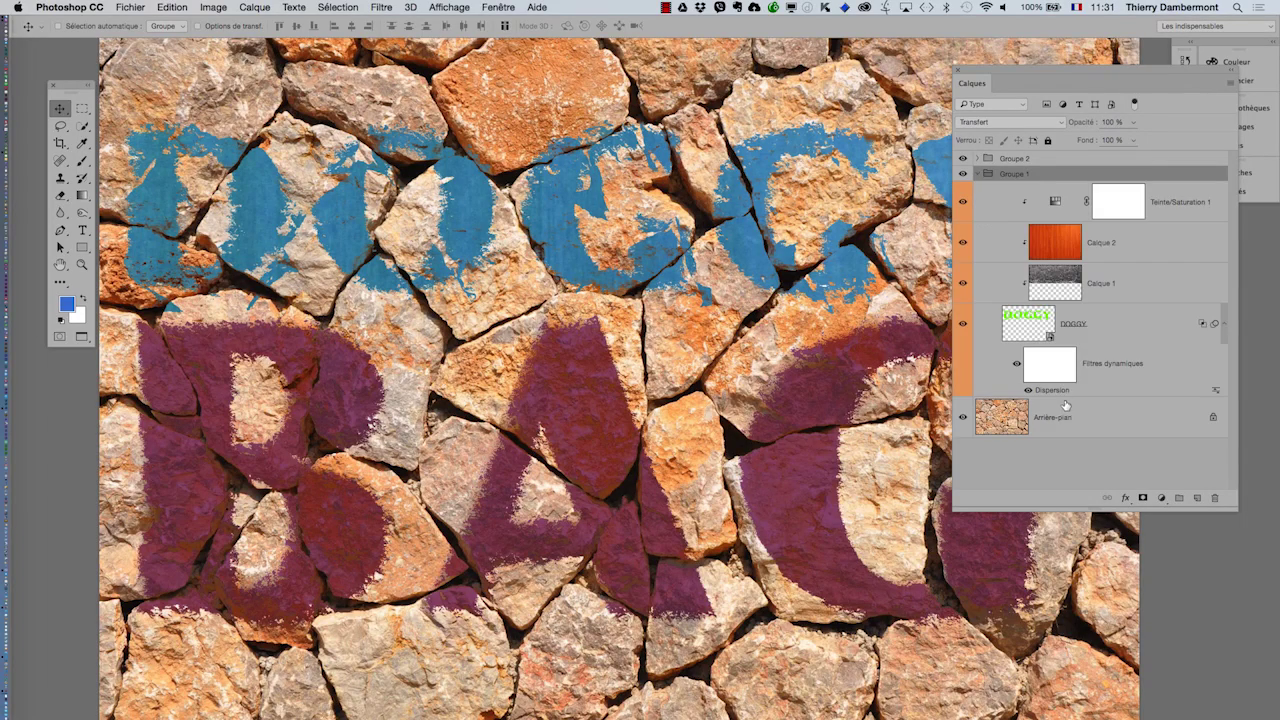
{"action": "double_click", "coordinate": [1057, 393]}
{"action": "left_click", "coordinate": [896, 458]}
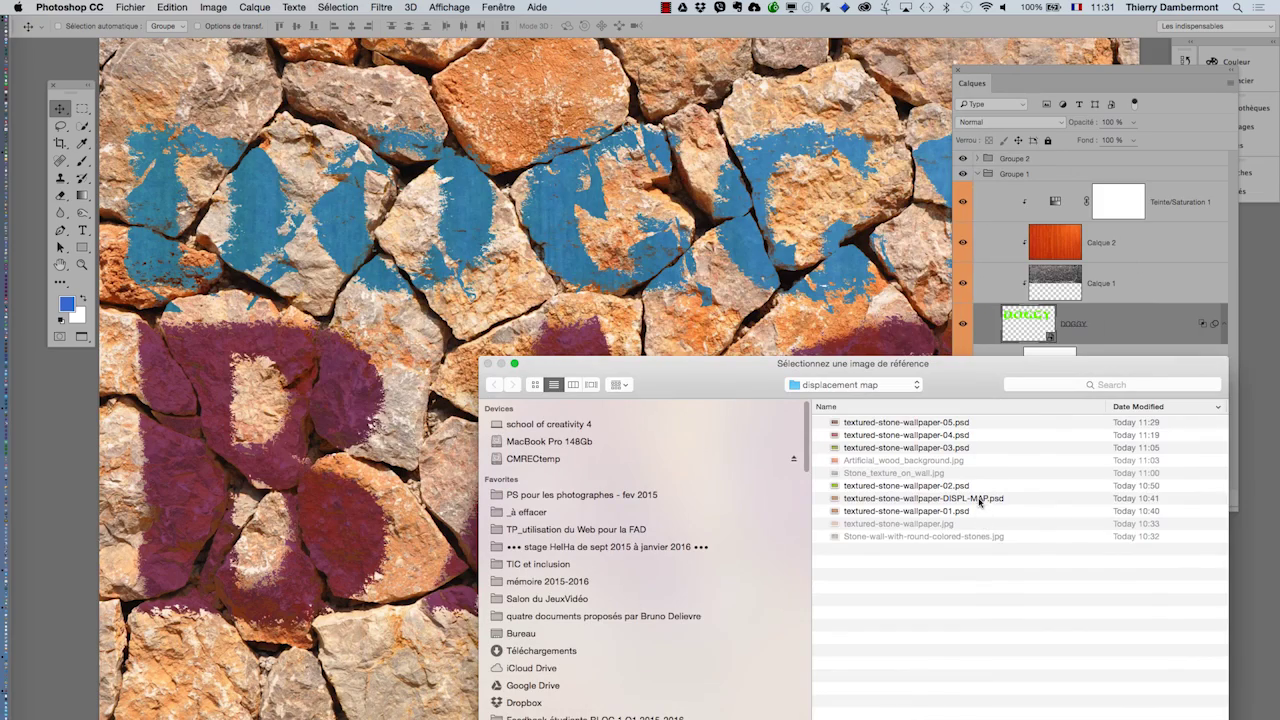
{"action": "left_click", "coordinate": [979, 498]}
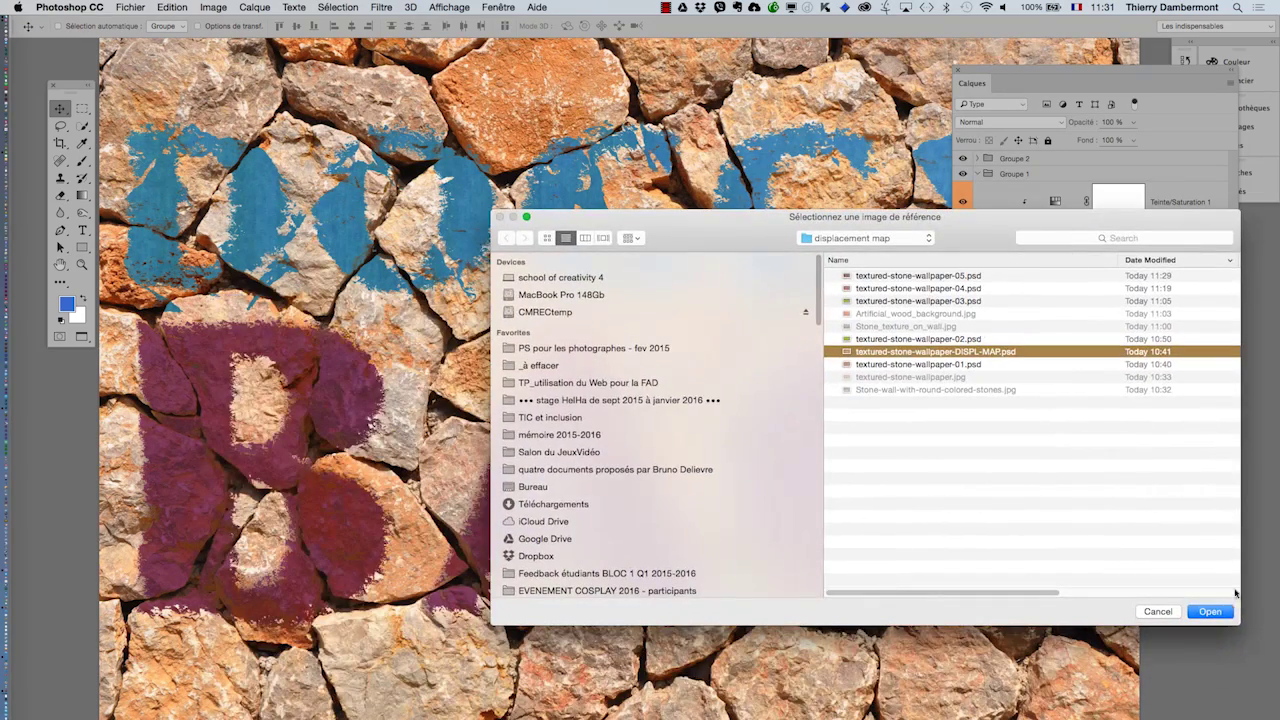
{"action": "left_click", "coordinate": [1222, 614]}
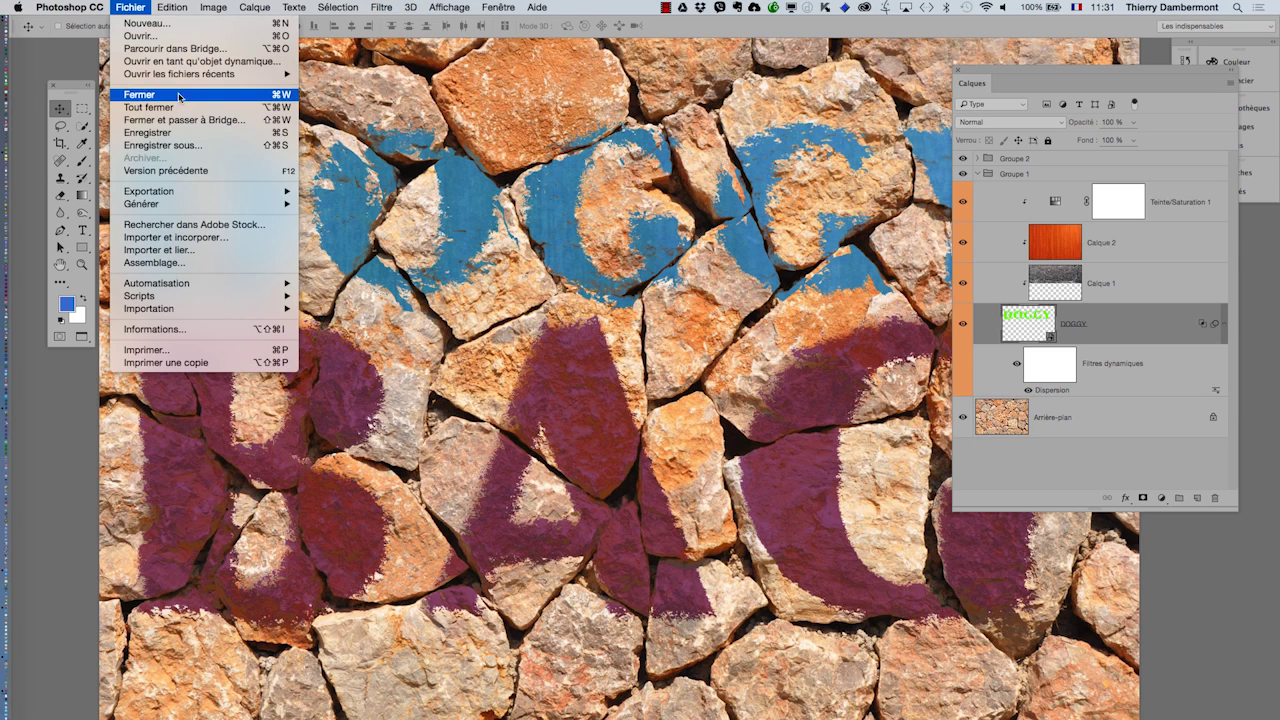
- Save the document as a new numbered version, textured-stone-wallpaper-05.psd
{"action": "key", "text": "super+shift+s"}
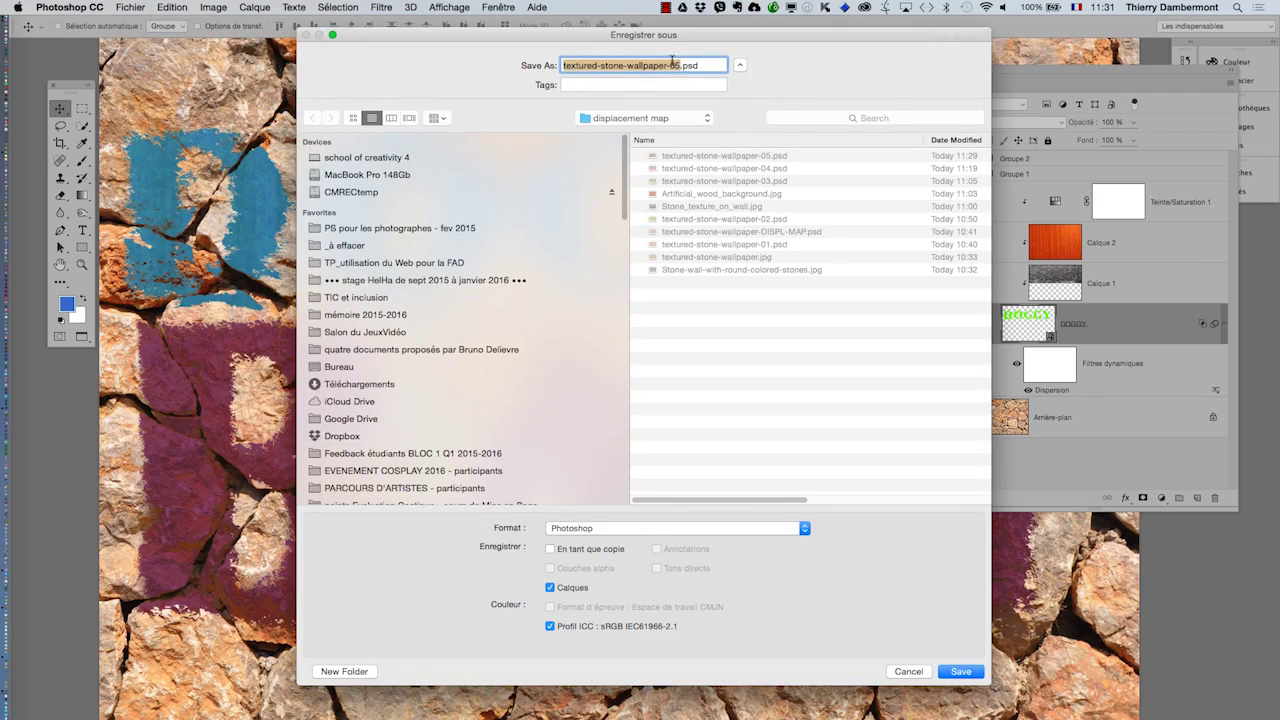
{"action": "left_click", "coordinate": [679, 65]}
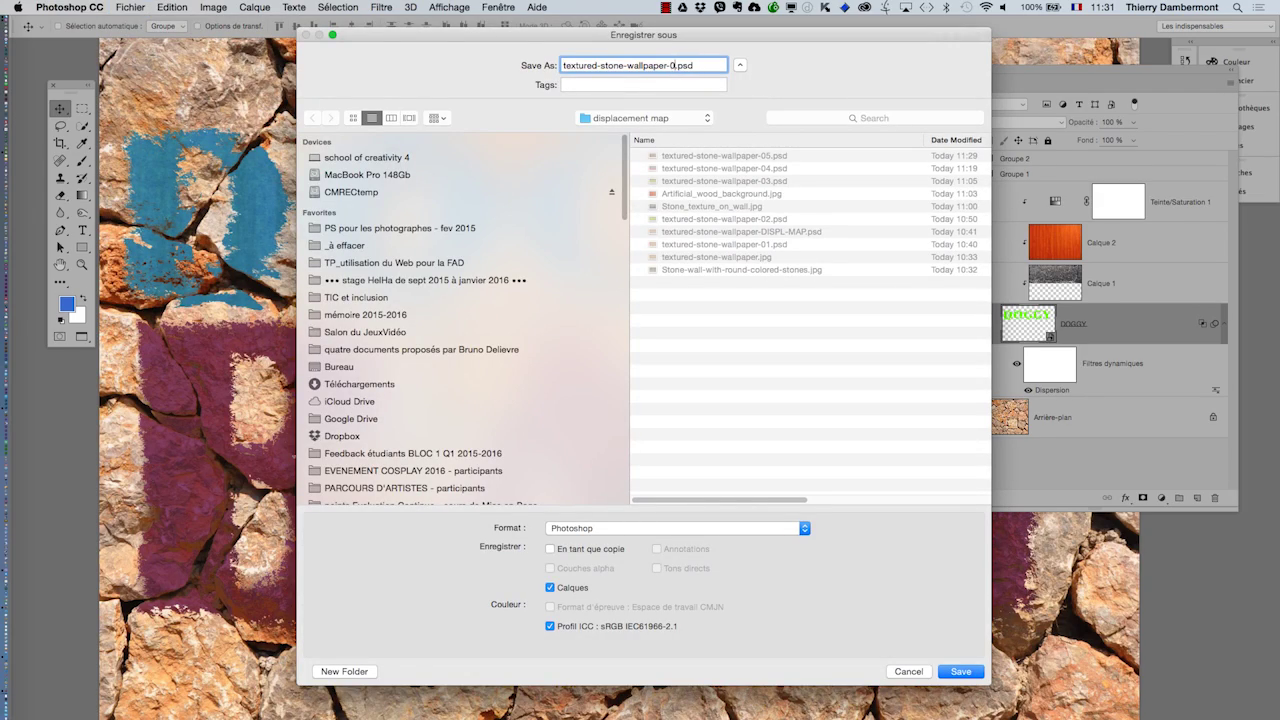
{"action": "key", "text": "Return"}
{"action": "mouse_move", "coordinate": [21, 676]}
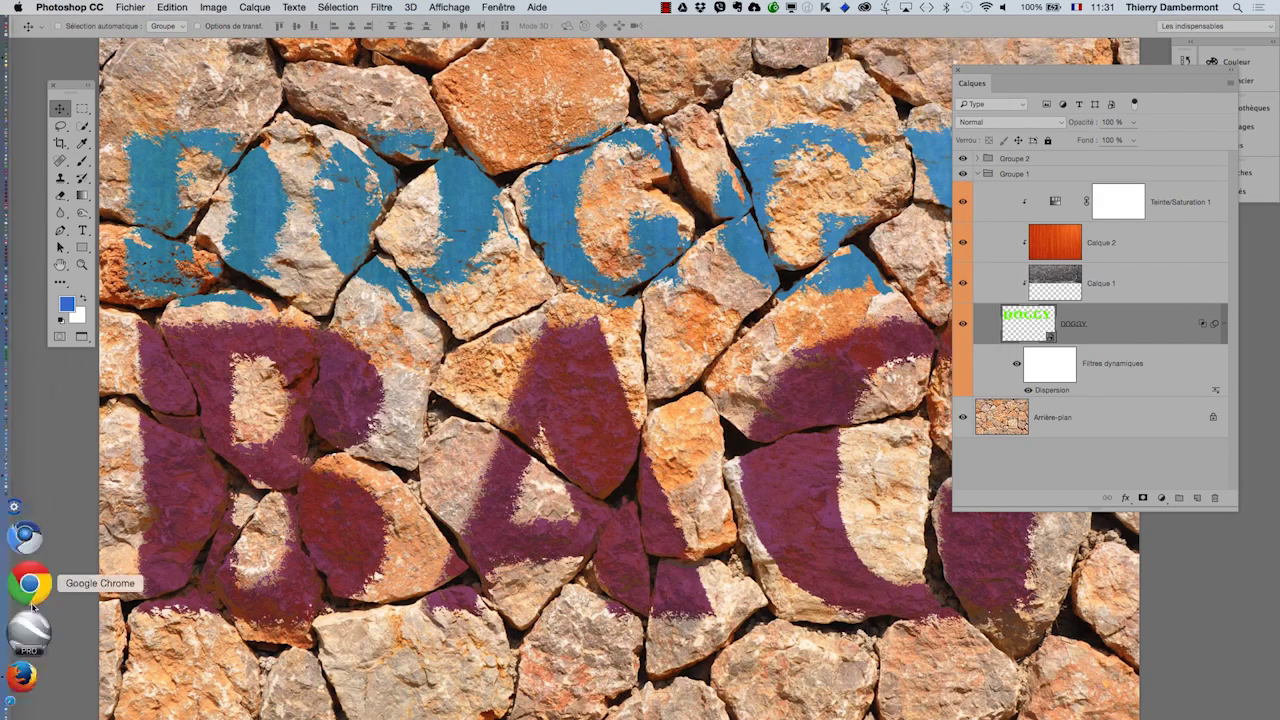
- Back in Google Images, replace 'pattern' with 'clothe' in the query and search
{"action": "left_click", "coordinate": [35, 608]}
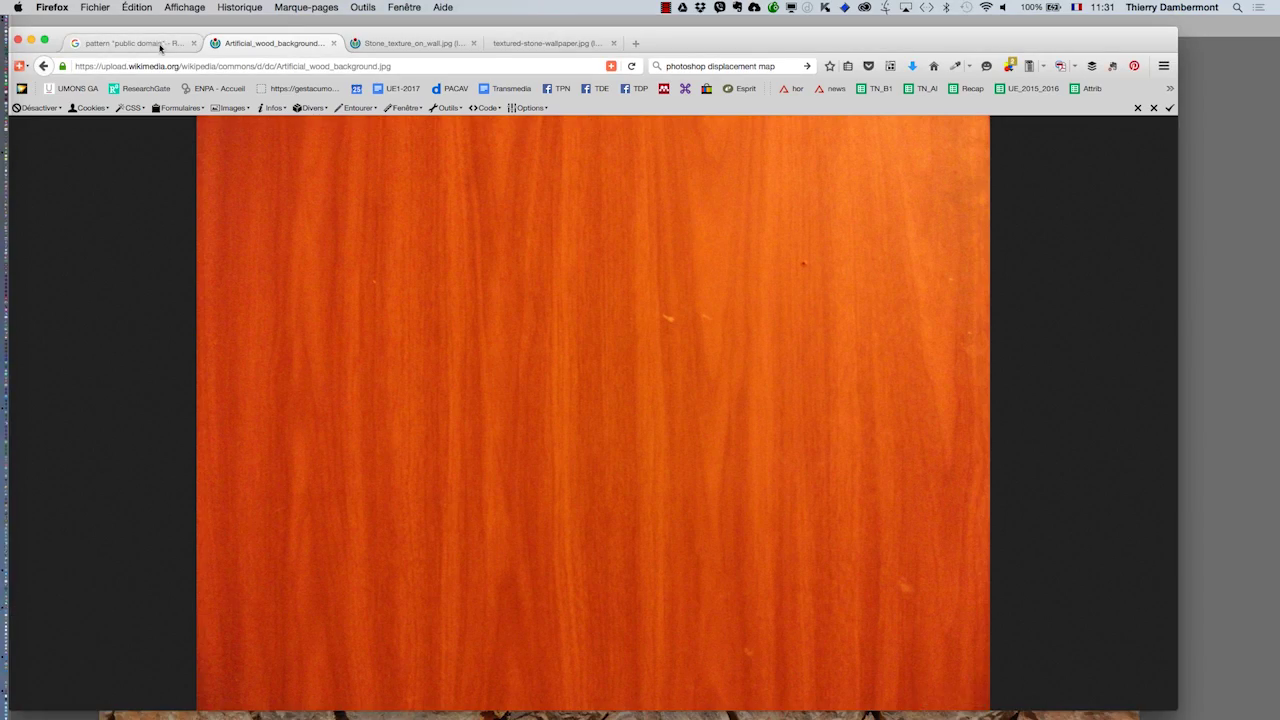
{"action": "left_click", "coordinate": [155, 46]}
{"action": "mouse_move", "coordinate": [706, 437]}
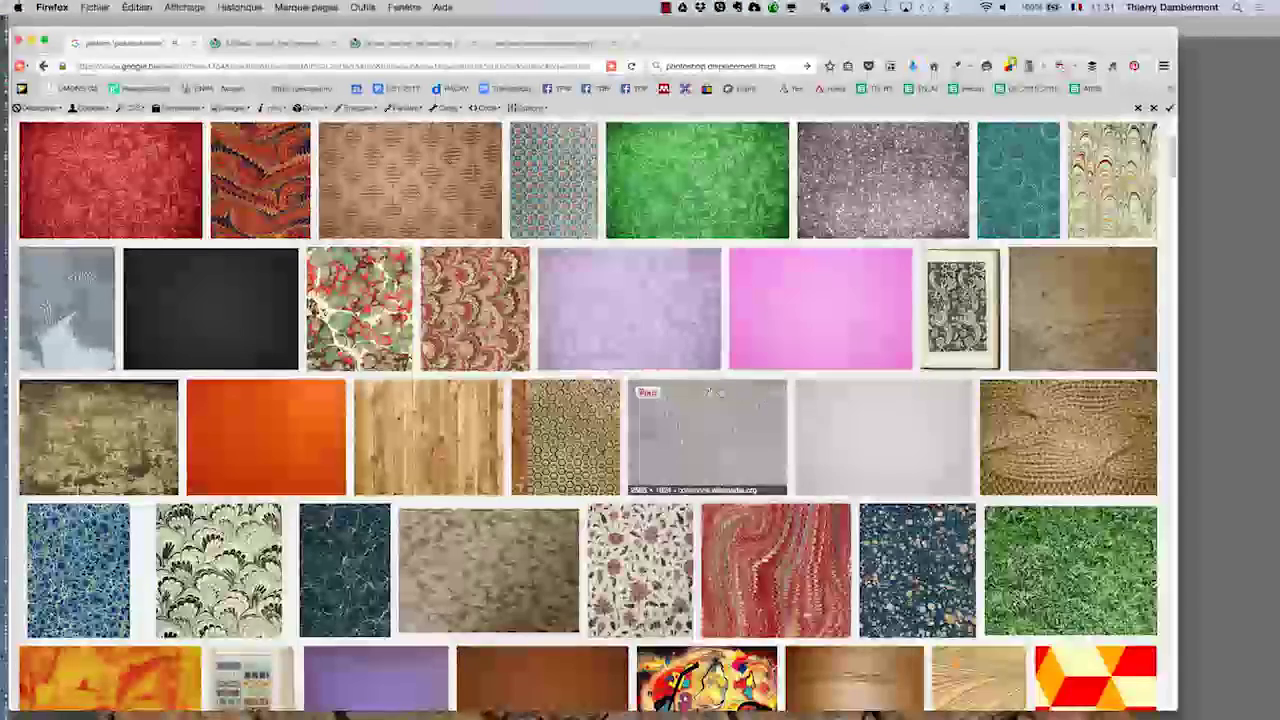
{"action": "scroll", "coordinate": [594, 386], "scroll_direction": "up", "scroll_amount": 5}
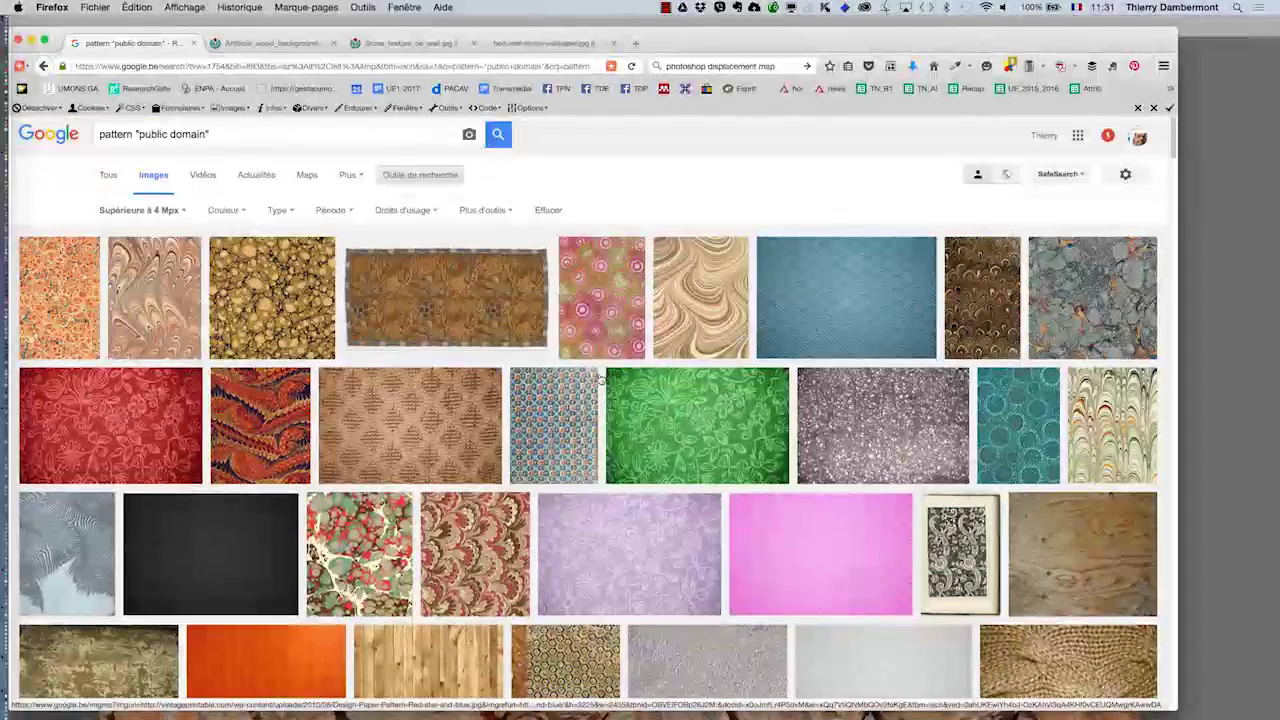
{"action": "double_click", "coordinate": [131, 136]}
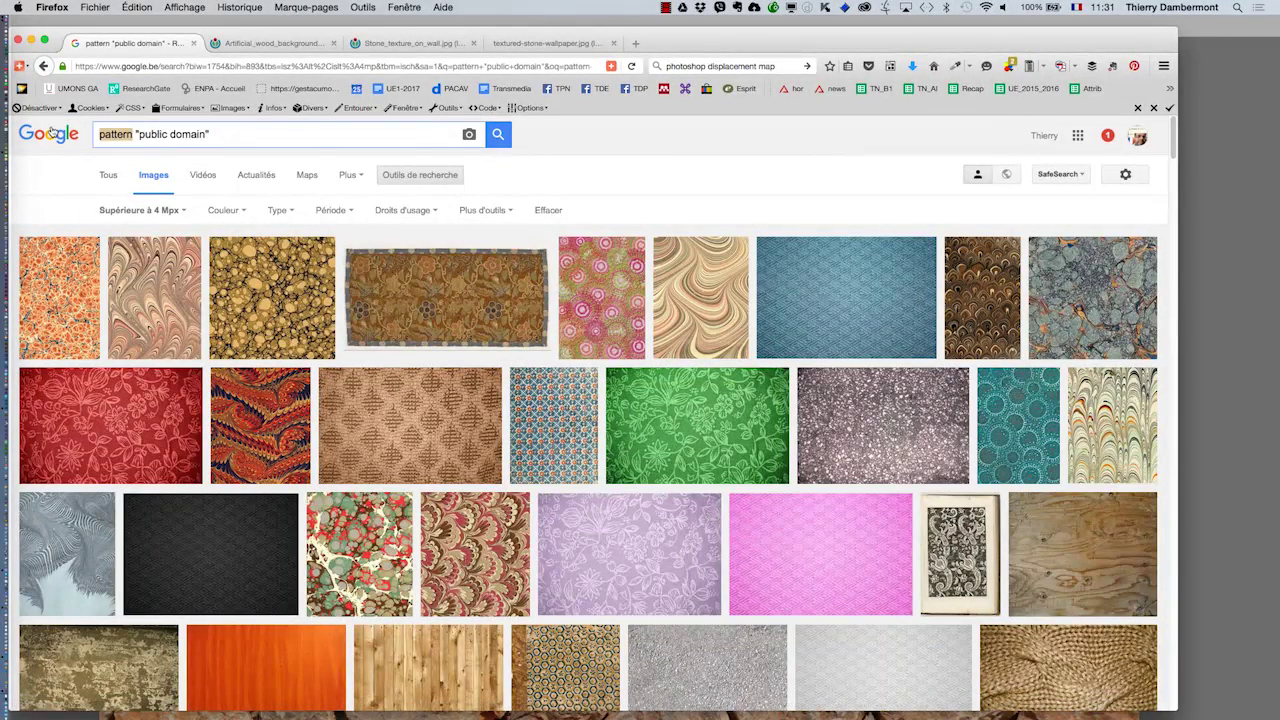
{"action": "type", "text": "clothe"}
{"action": "key", "text": "Return"}
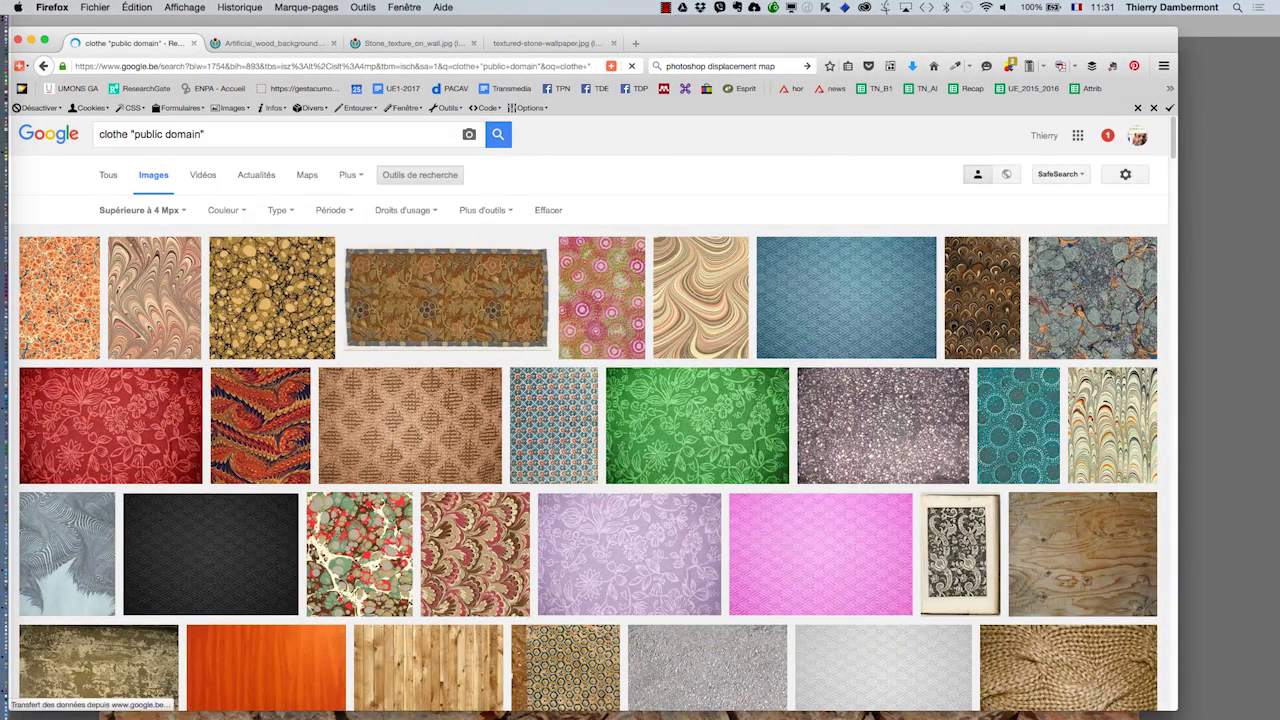
- Rerun the search with the suggested spelling 'clothed'
{"action": "scroll", "coordinate": [1100, 308], "scroll_direction": "down", "scroll_amount": 2}
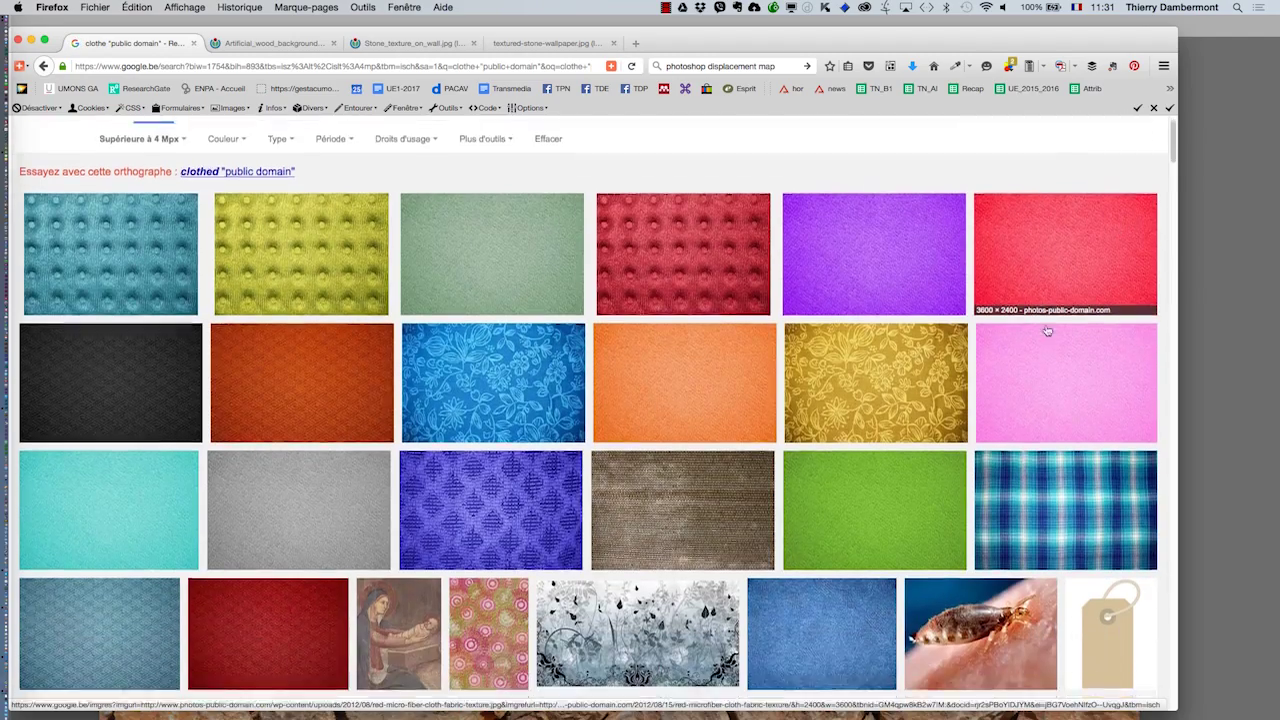
{"action": "scroll", "coordinate": [1070, 320], "scroll_direction": "down", "scroll_amount": 5}
{"action": "scroll", "coordinate": [1046, 333], "scroll_direction": "up", "scroll_amount": 7}
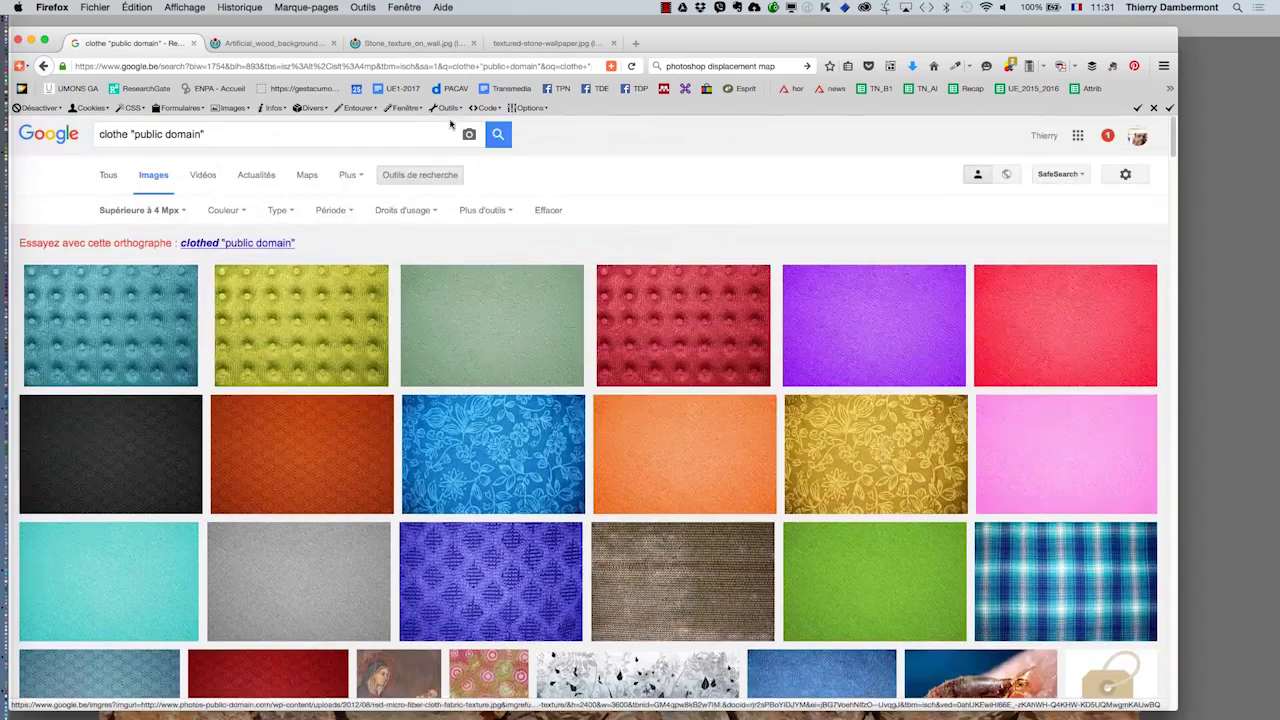
{"action": "left_click_drag", "start_coordinate": [113, 134], "coordinate": [129, 134]}
{"action": "left_click", "coordinate": [199, 242]}
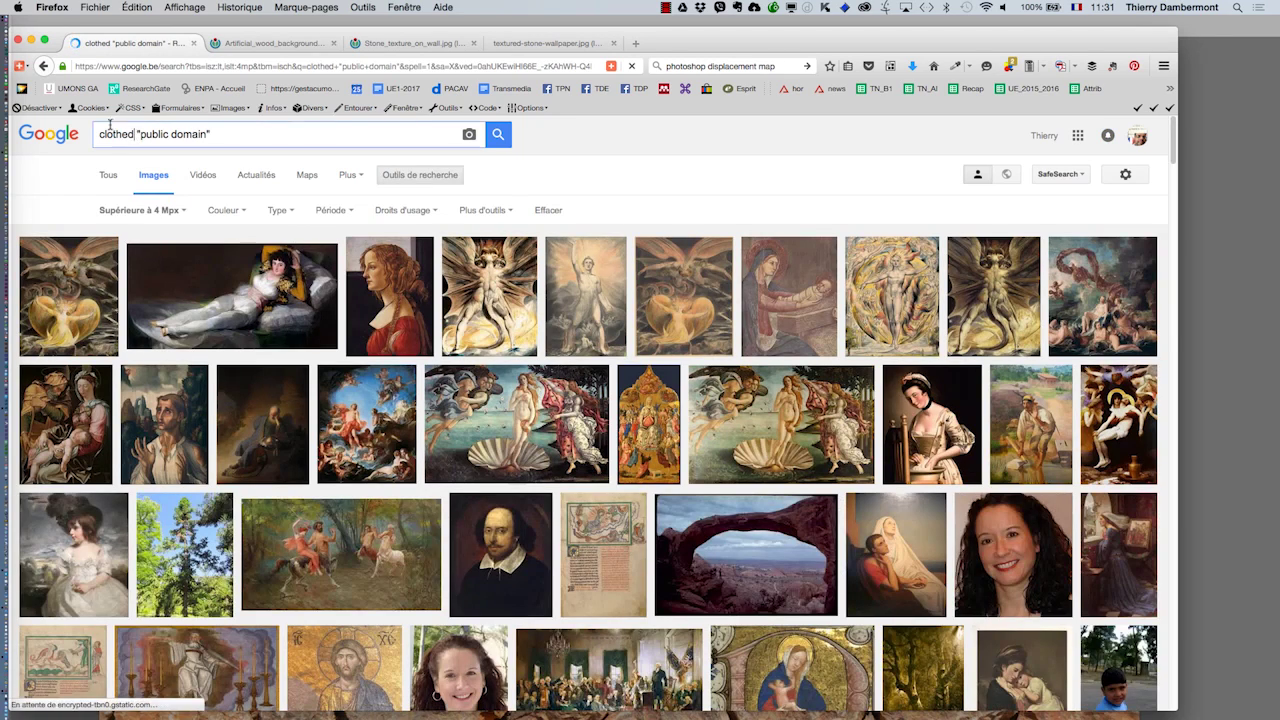
- Replace 'clothed' with 'garment' to search garment "public domain" images
{"action": "double_click", "coordinate": [120, 134]}
{"action": "type", "text": "garme"}
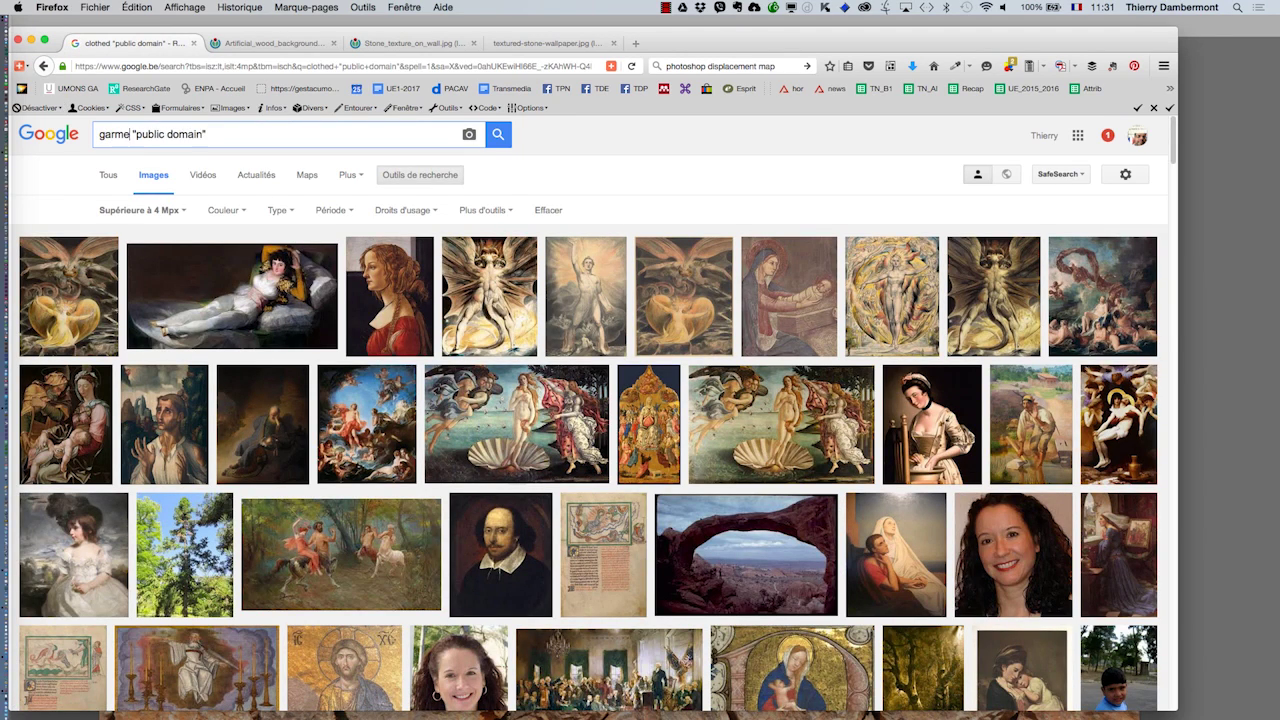
{"action": "type", "text": "nt"}
{"action": "key", "text": "Return"}
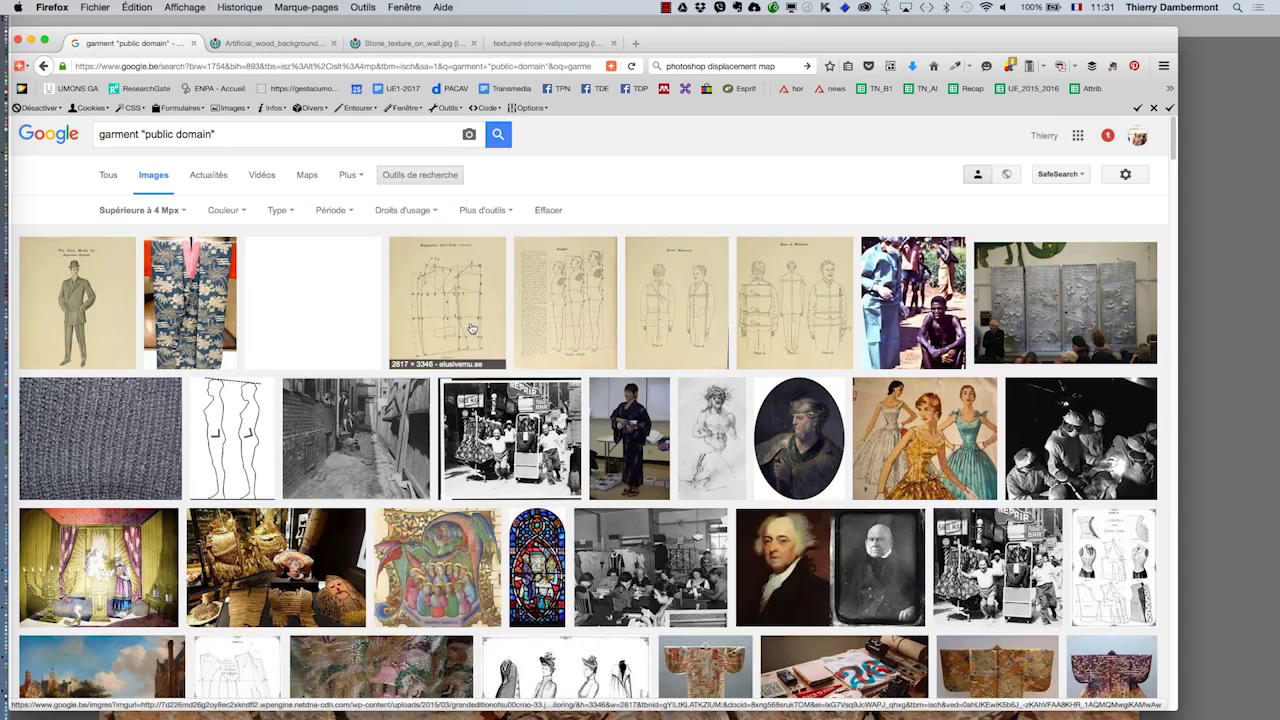
{"action": "scroll", "coordinate": [350, 258], "scroll_direction": "down", "scroll_amount": 3}
{"action": "scroll", "coordinate": [350, 258], "scroll_direction": "down", "scroll_amount": 3}
{"action": "scroll", "coordinate": [190, 243], "scroll_direction": "up", "scroll_amount": 6}
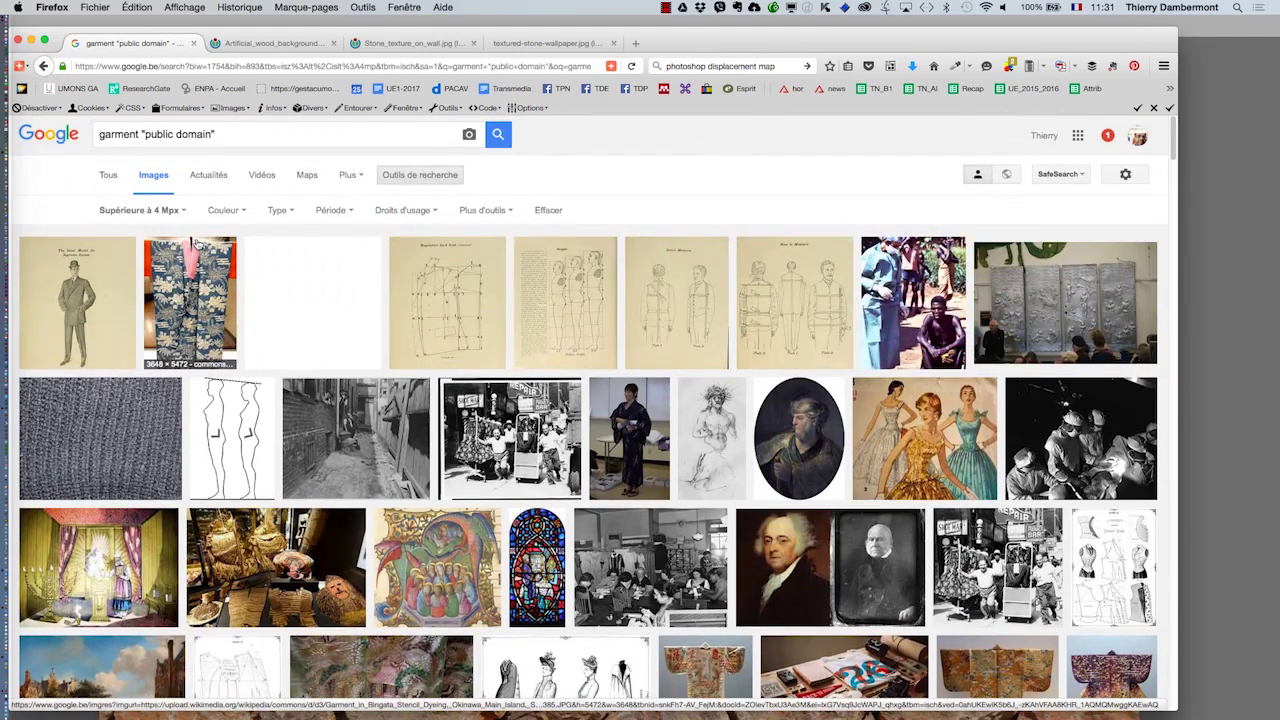
{"action": "double_click", "coordinate": [127, 134]}
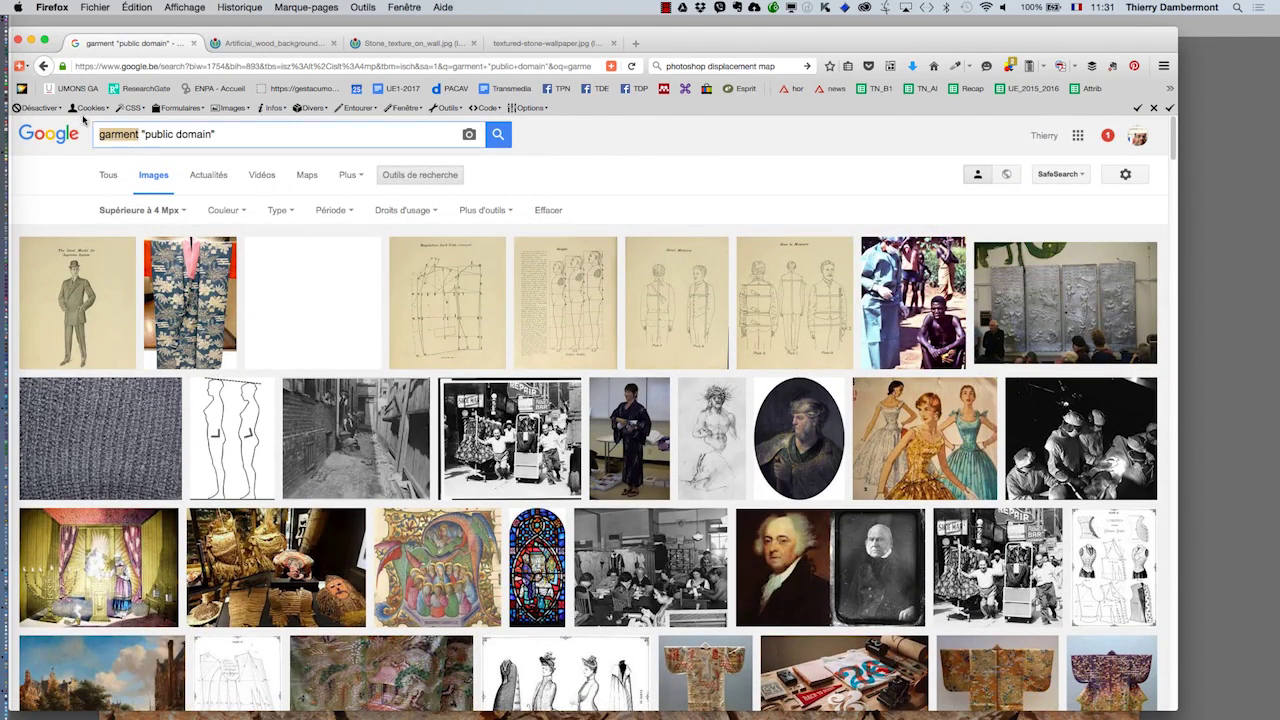
- Search Google Images for curtain "public domain"
{"action": "type", "text": "cu"}
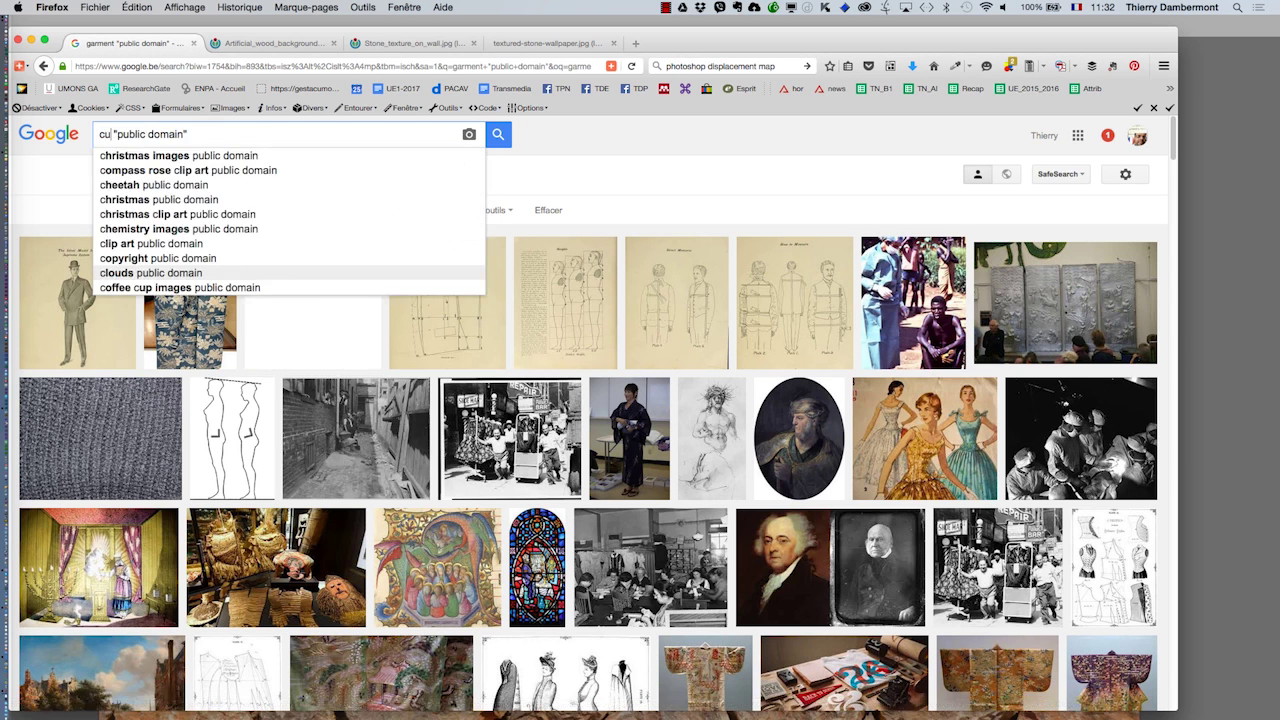
{"action": "type", "text": "rtain"}
{"action": "key", "text": "Return"}
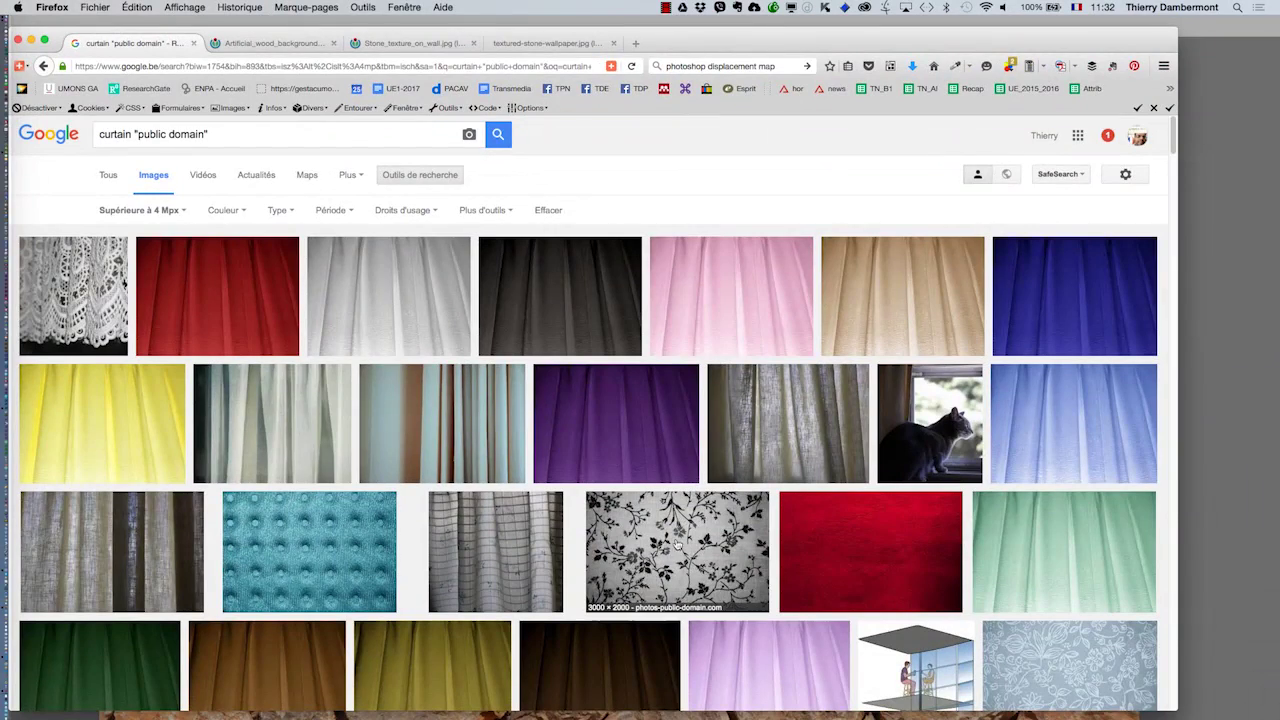
{"action": "scroll", "coordinate": [780, 578], "scroll_direction": "down", "scroll_amount": 2}
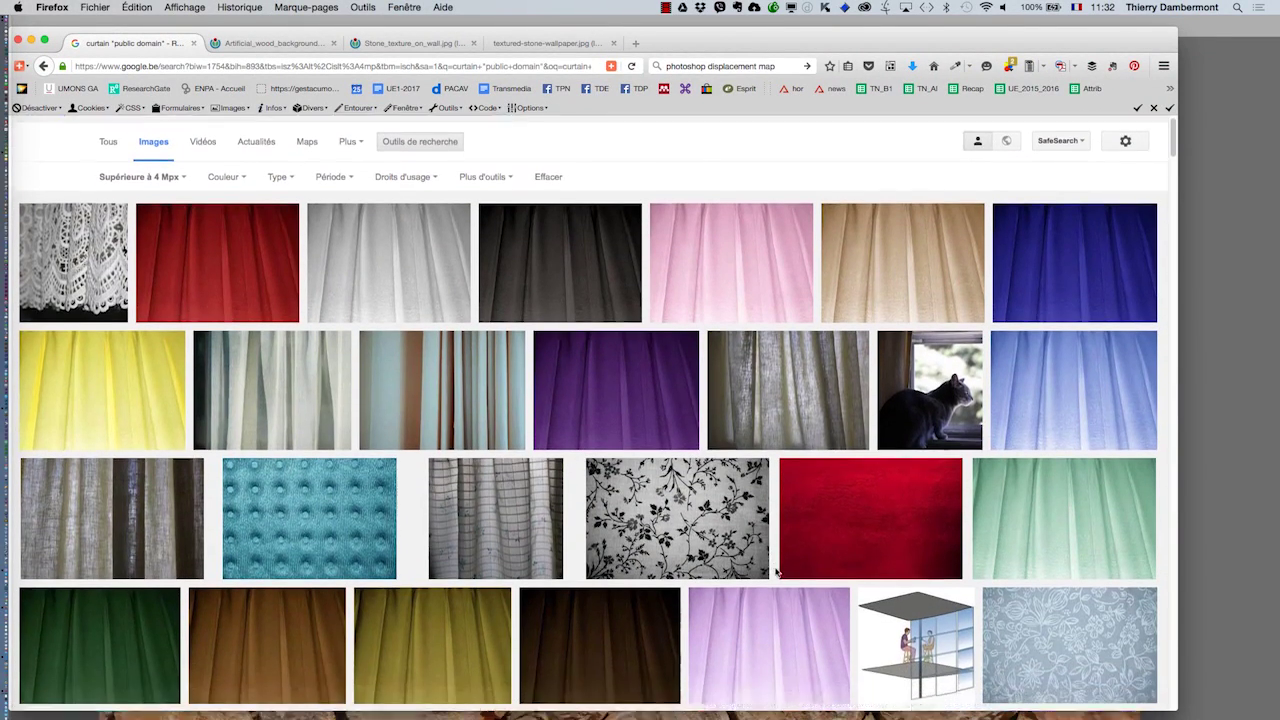
{"action": "scroll", "coordinate": [778, 572], "scroll_direction": "down", "scroll_amount": 1}
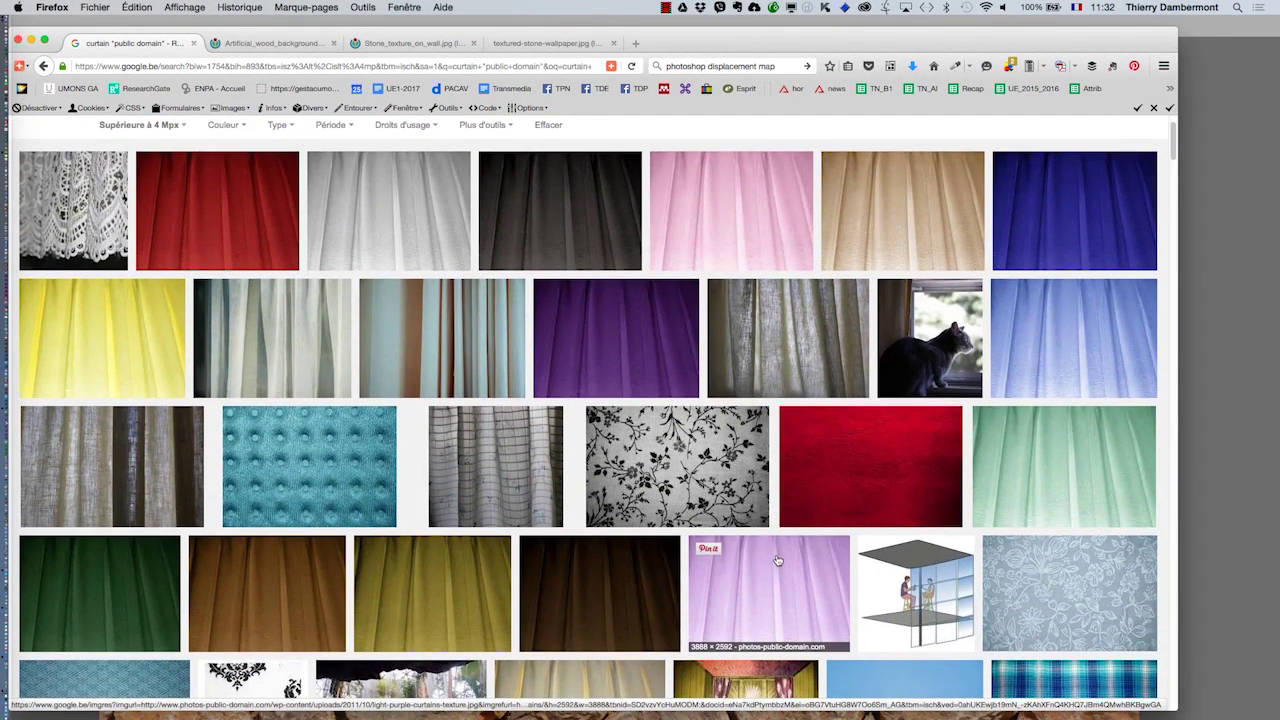
{"action": "scroll", "coordinate": [778, 561], "scroll_direction": "up", "scroll_amount": 2}
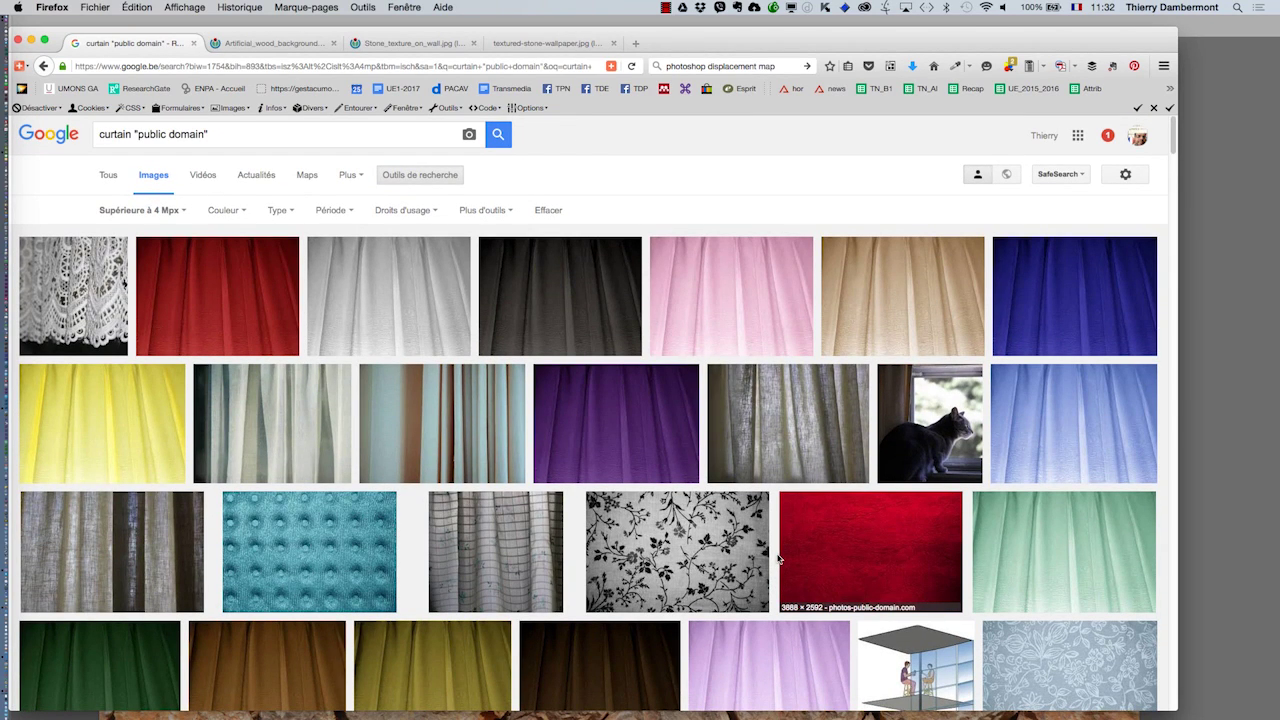
- Scroll down through the curtain texture results and back up
{"action": "scroll", "coordinate": [793, 553], "scroll_direction": "down", "scroll_amount": 1}
{"action": "scroll", "coordinate": [795, 552], "scroll_direction": "down", "scroll_amount": 1}
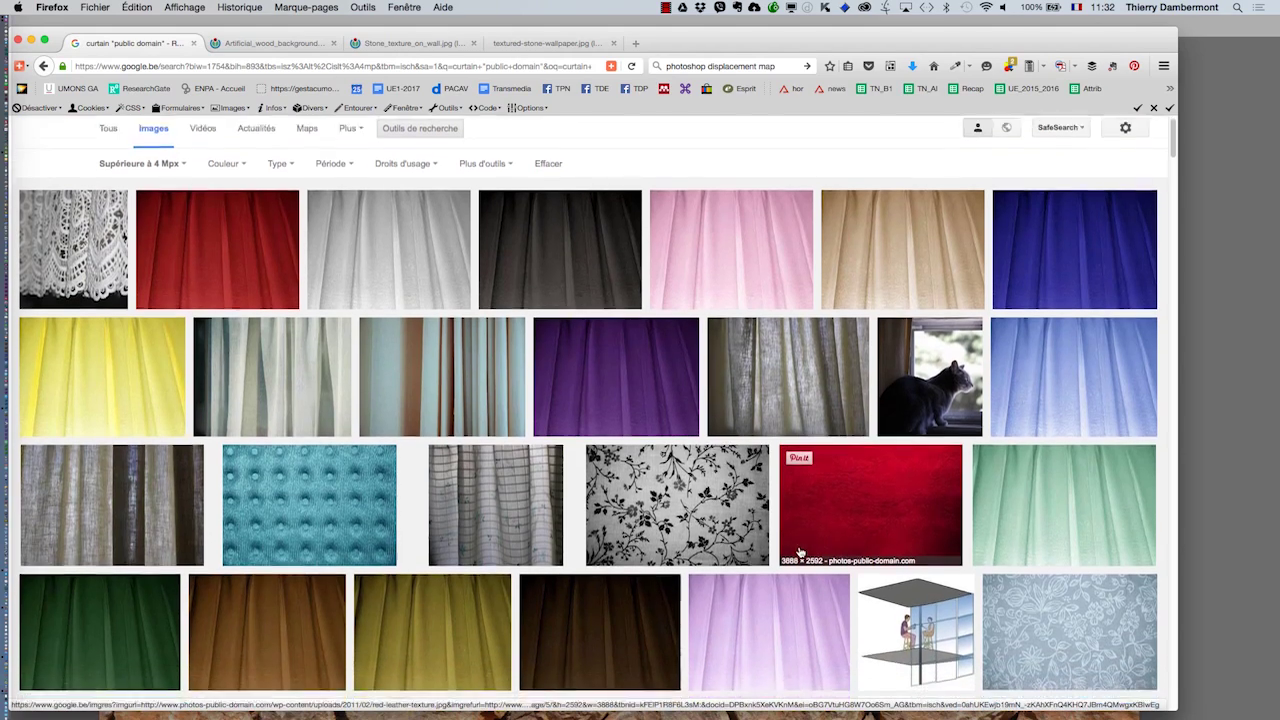
{"action": "scroll", "coordinate": [798, 550], "scroll_direction": "down", "scroll_amount": 1}
{"action": "scroll", "coordinate": [802, 548], "scroll_direction": "down", "scroll_amount": 2}
{"action": "scroll", "coordinate": [802, 548], "scroll_direction": "down", "scroll_amount": 1}
{"action": "scroll", "coordinate": [802, 548], "scroll_direction": "down", "scroll_amount": 1}
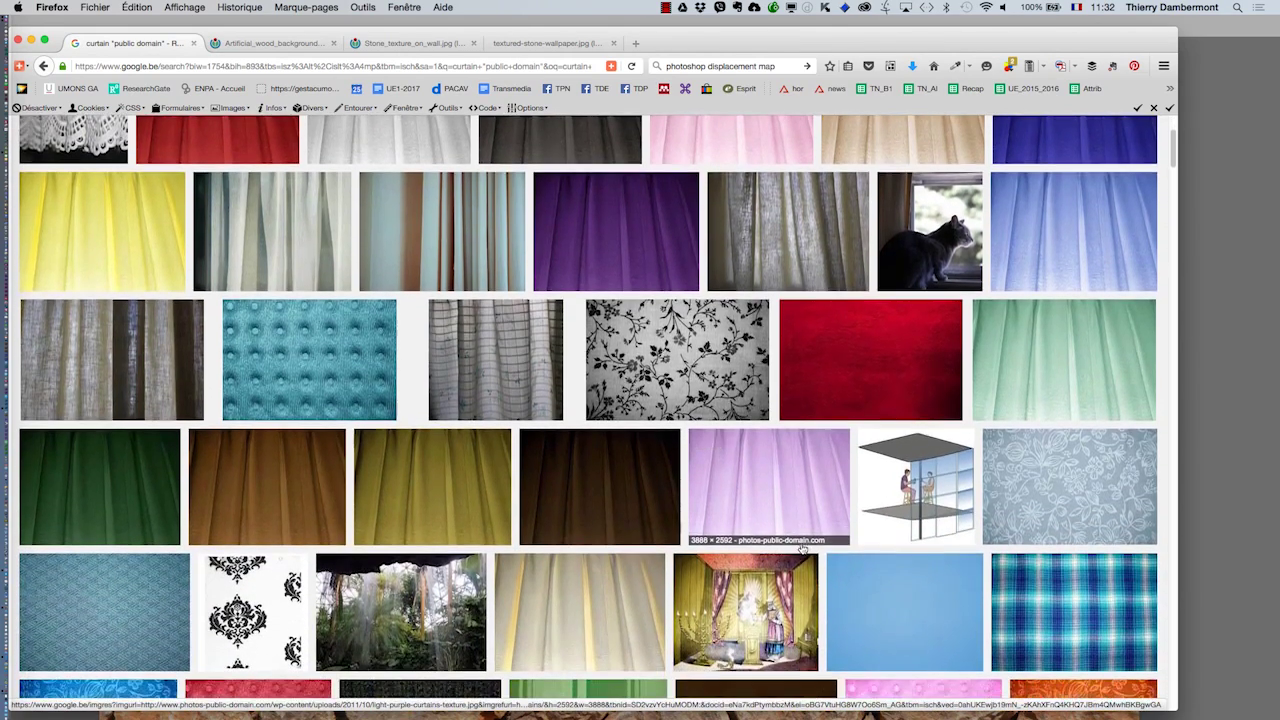
{"action": "scroll", "coordinate": [802, 548], "scroll_direction": "down", "scroll_amount": 1}
{"action": "scroll", "coordinate": [802, 548], "scroll_direction": "down", "scroll_amount": 3}
{"action": "scroll", "coordinate": [802, 548], "scroll_direction": "down", "scroll_amount": 1}
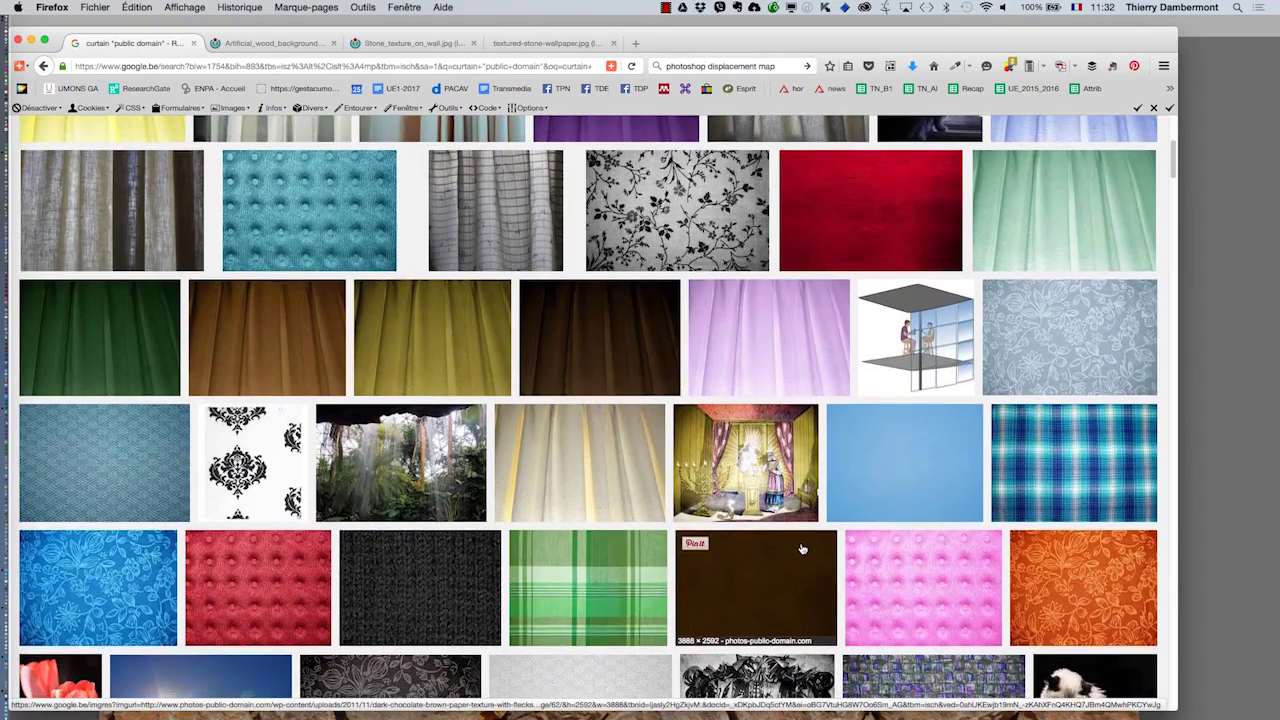
{"action": "scroll", "coordinate": [550, 525], "scroll_direction": "up", "scroll_amount": 7}
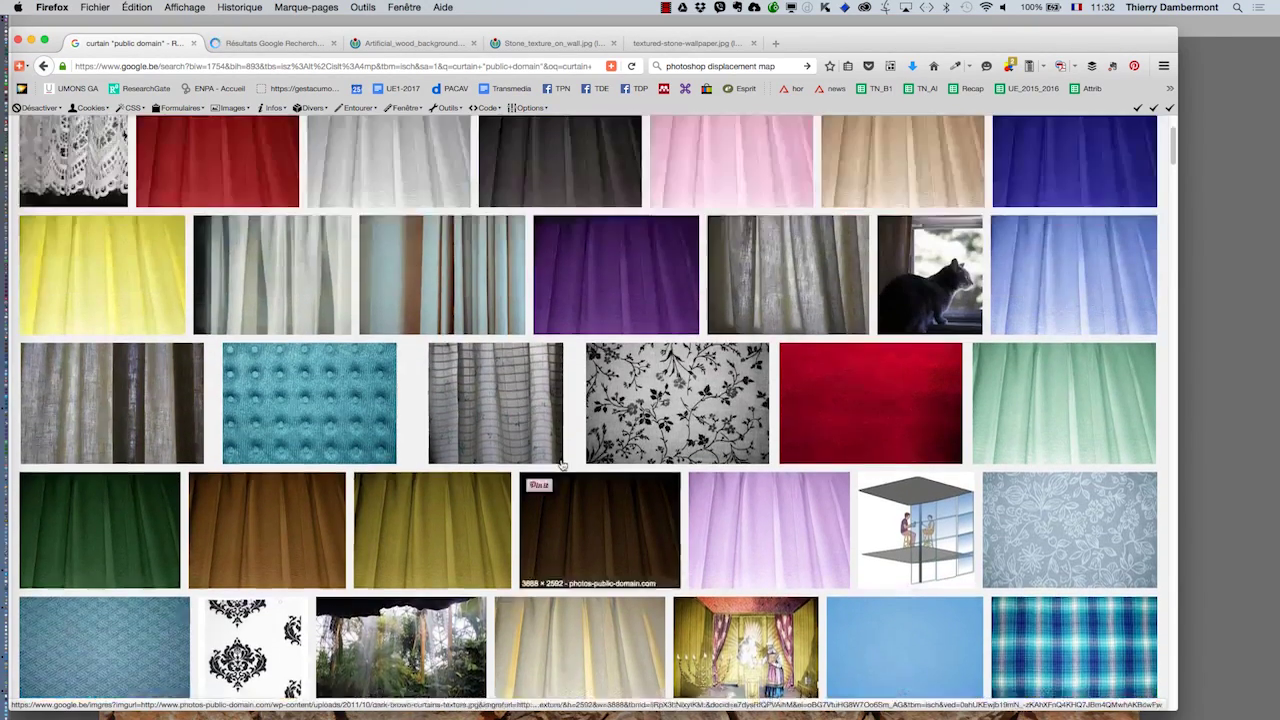
{"action": "scroll", "coordinate": [450, 400], "scroll_direction": "up", "scroll_amount": 3}
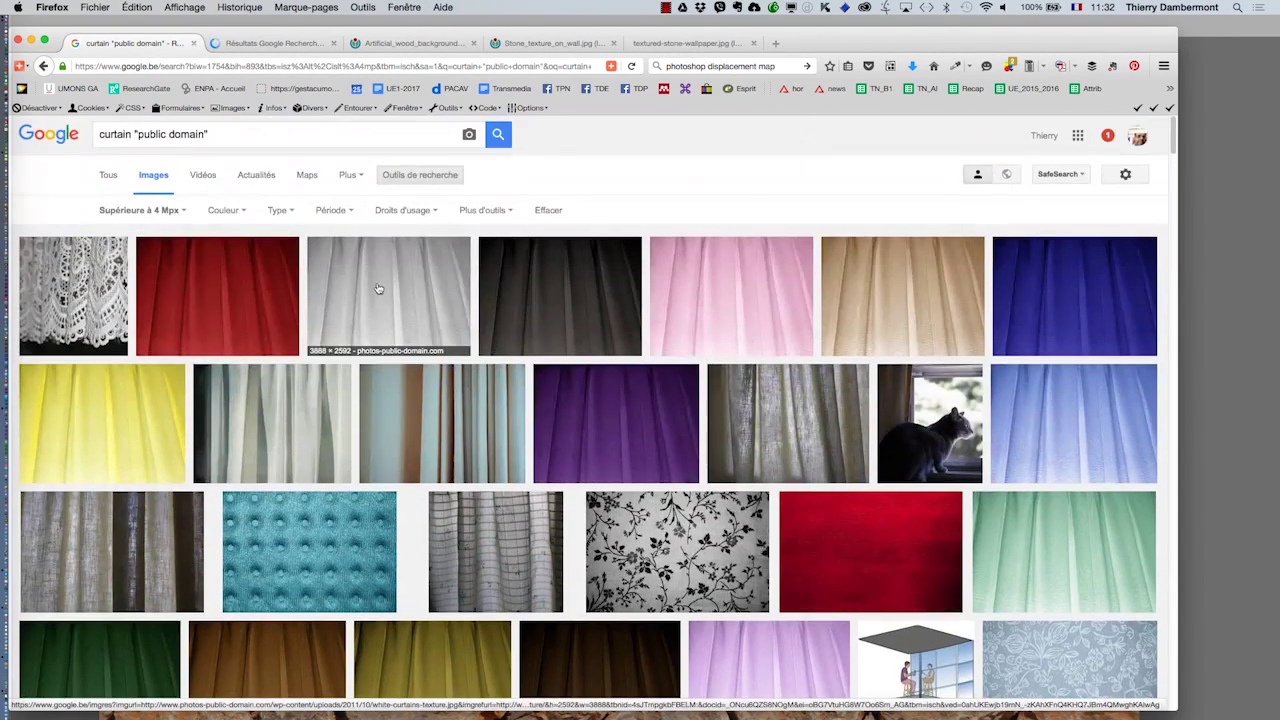
- Open the red tufted fabric and gray curtains images in tabs and save the red fabric image
{"action": "left_click", "coordinate": [588, 313], "text": "super"}
{"action": "left_click", "coordinate": [290, 45]}
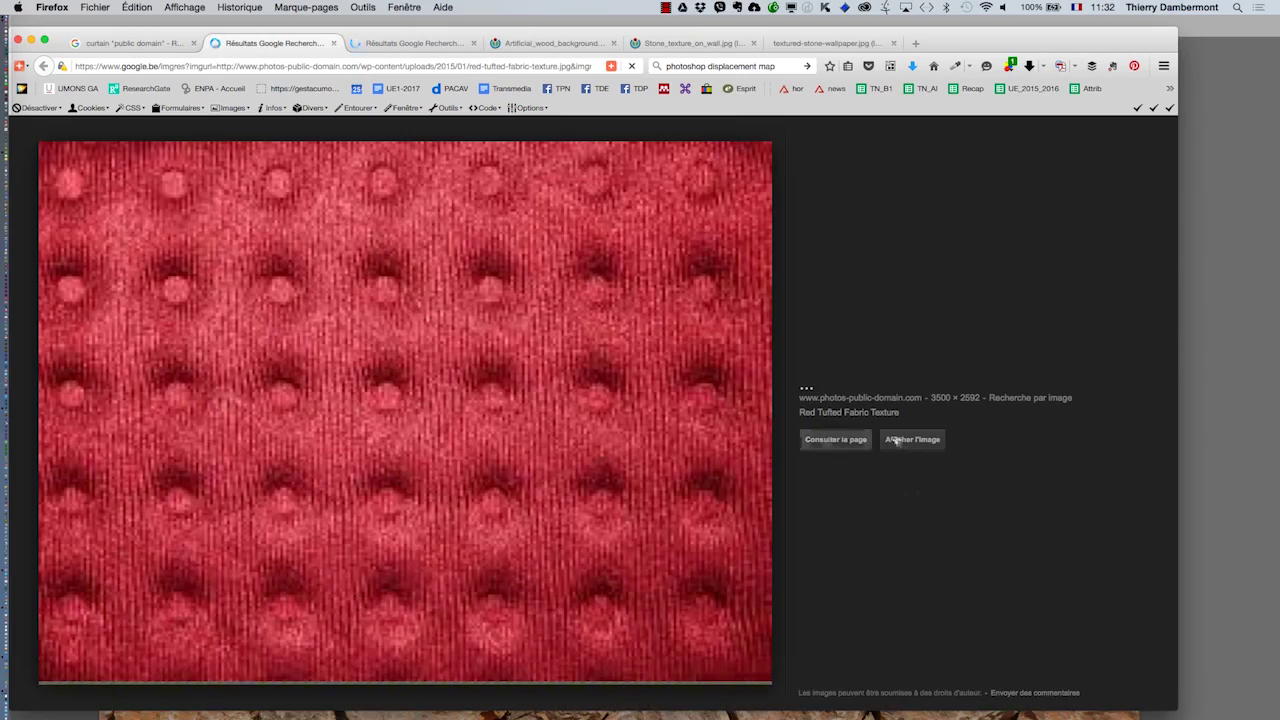
{"action": "left_click", "coordinate": [395, 42]}
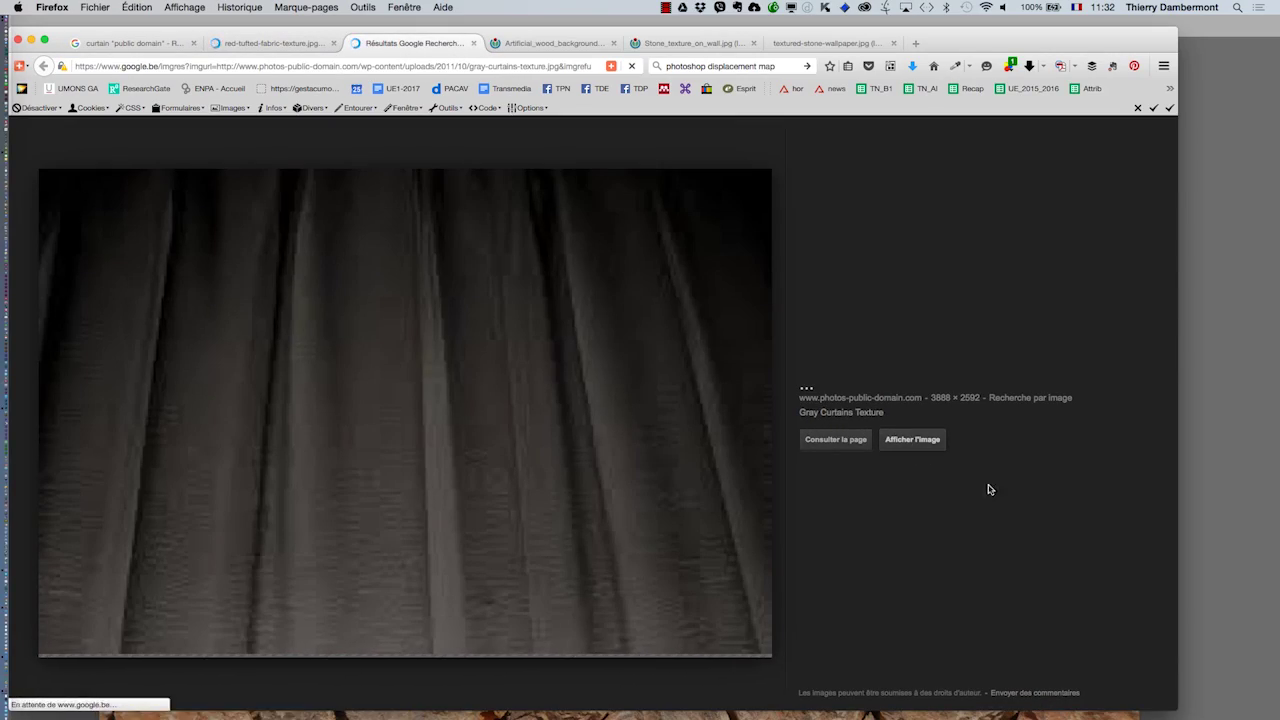
{"action": "left_click", "coordinate": [267, 42]}
{"action": "right_click", "coordinate": [524, 319]}
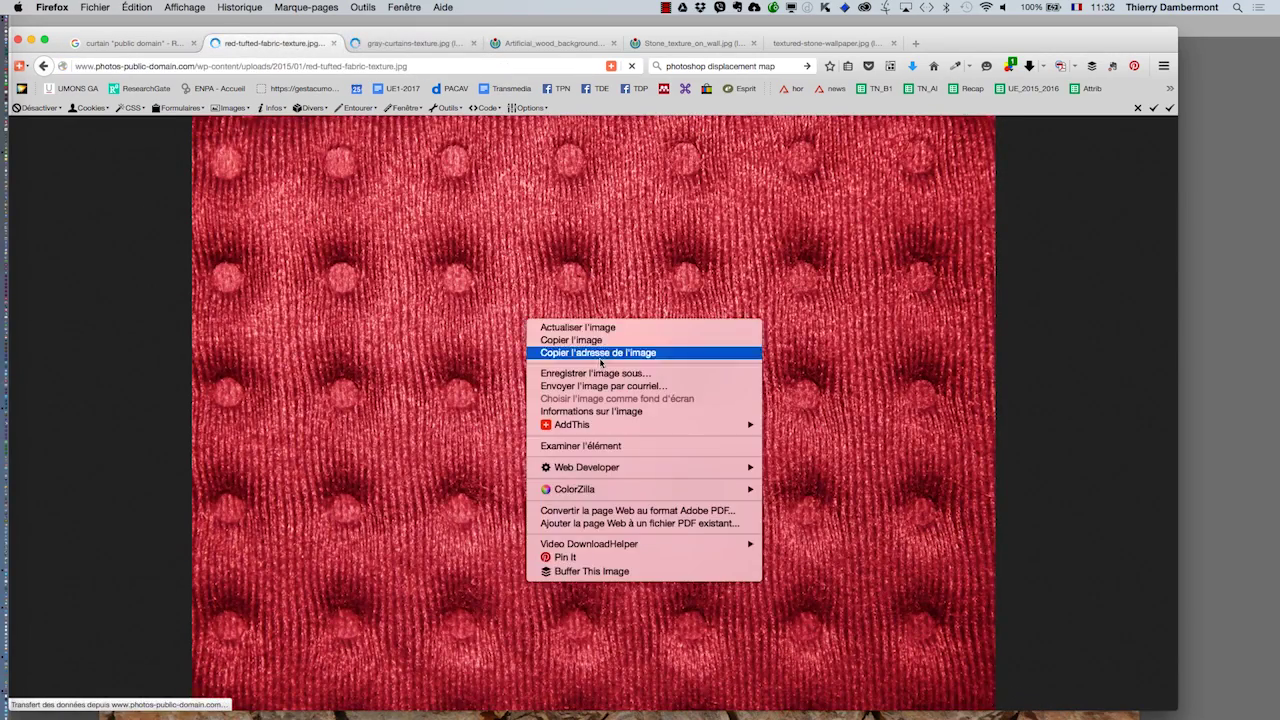
{"action": "left_click", "coordinate": [604, 374]}
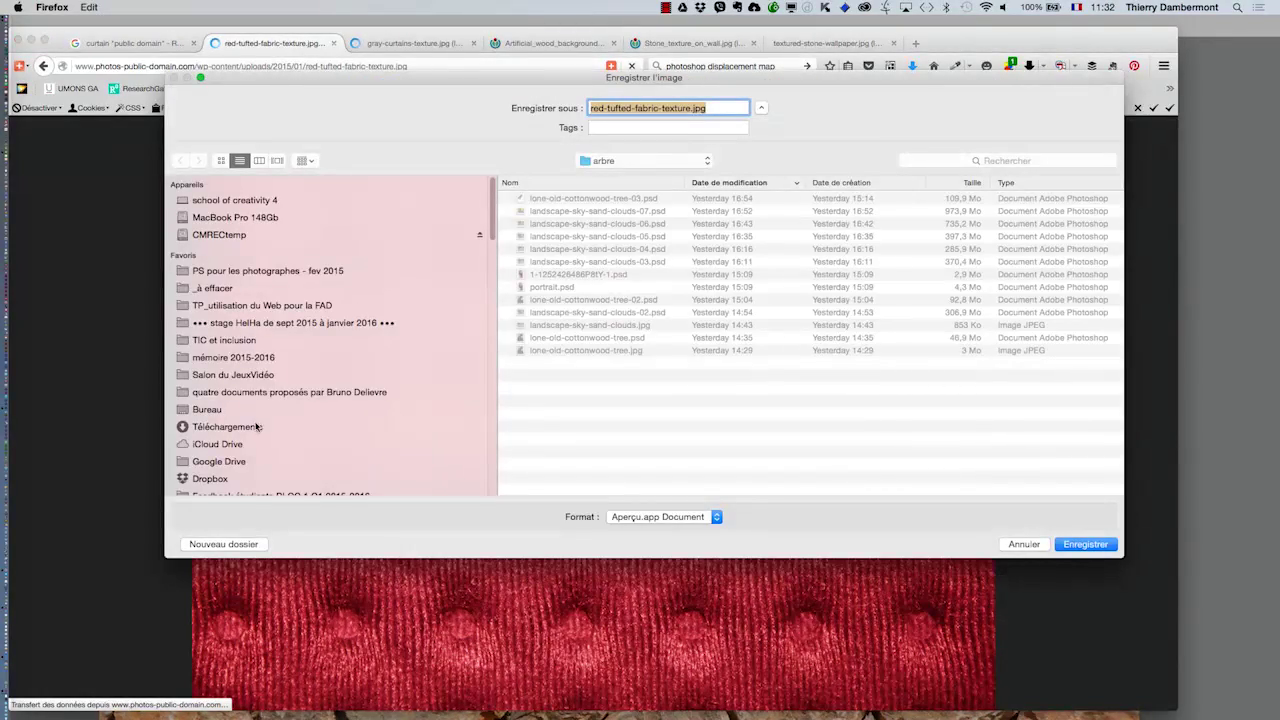
{"action": "left_click", "coordinate": [1062, 546]}
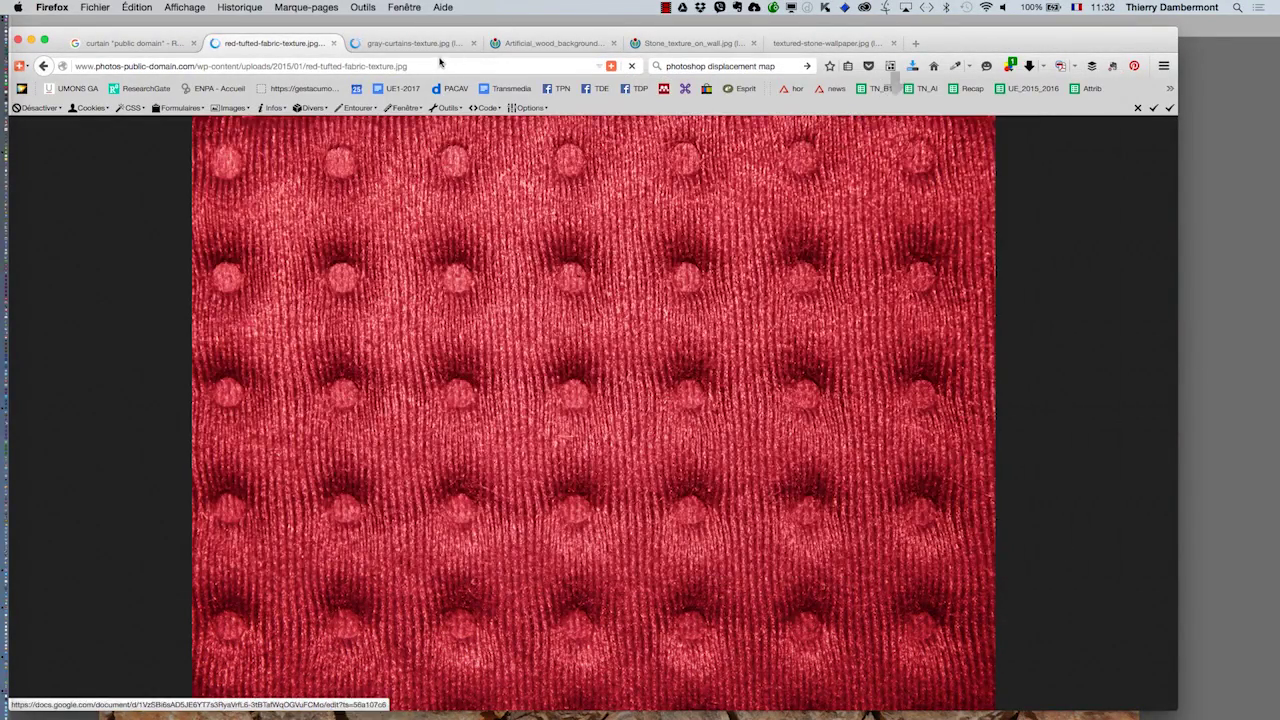
- Save the gray curtains image to the arbre folder as well
{"action": "left_click", "coordinate": [407, 45]}
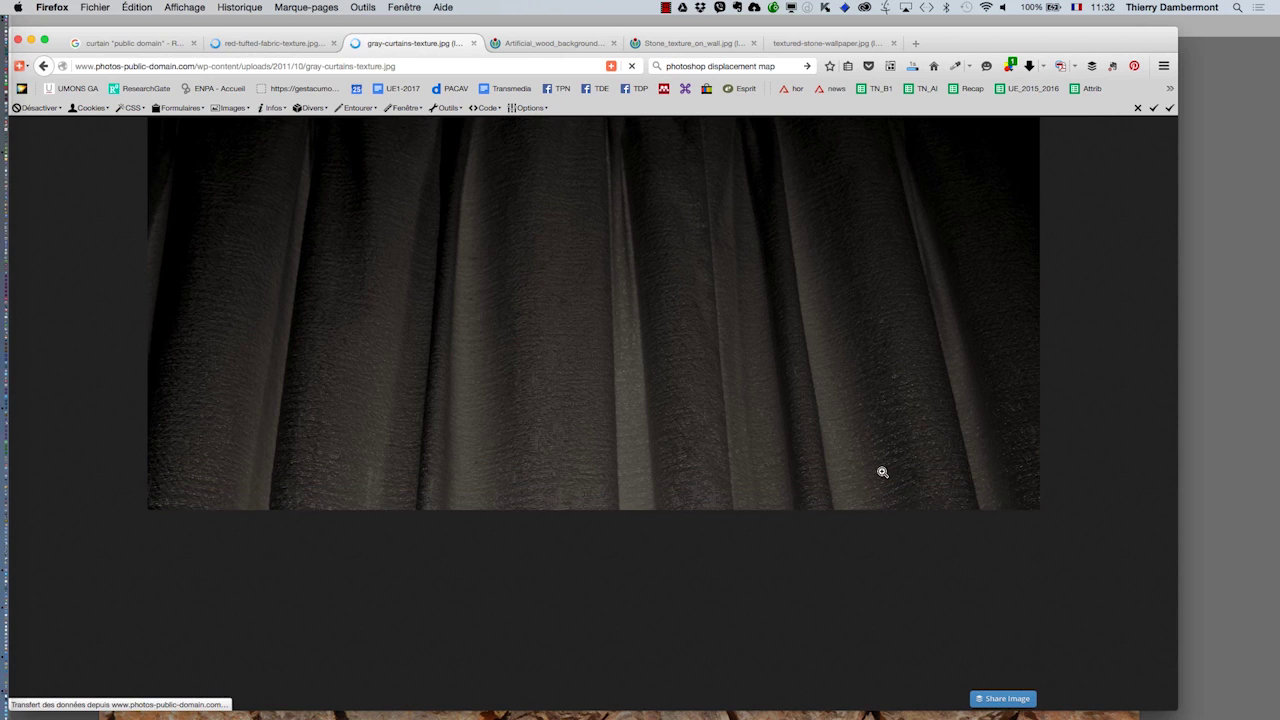
{"action": "right_click", "coordinate": [526, 360]}
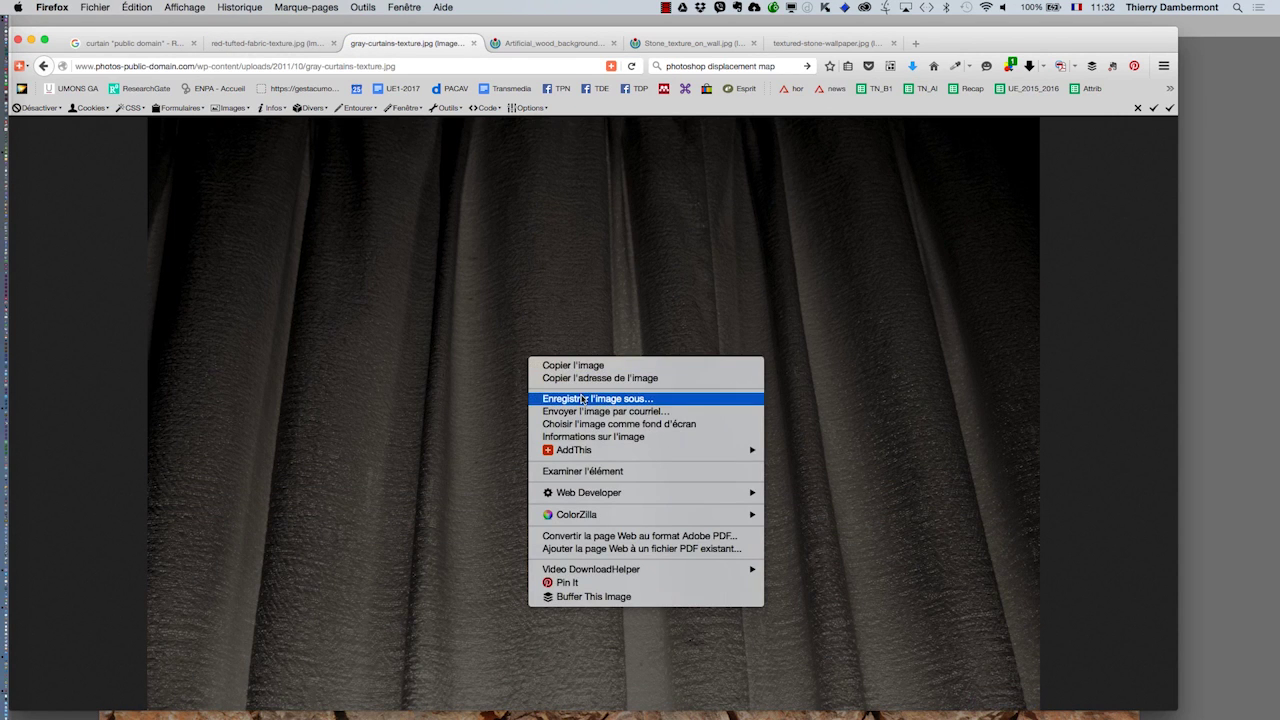
{"action": "left_click", "coordinate": [584, 399]}
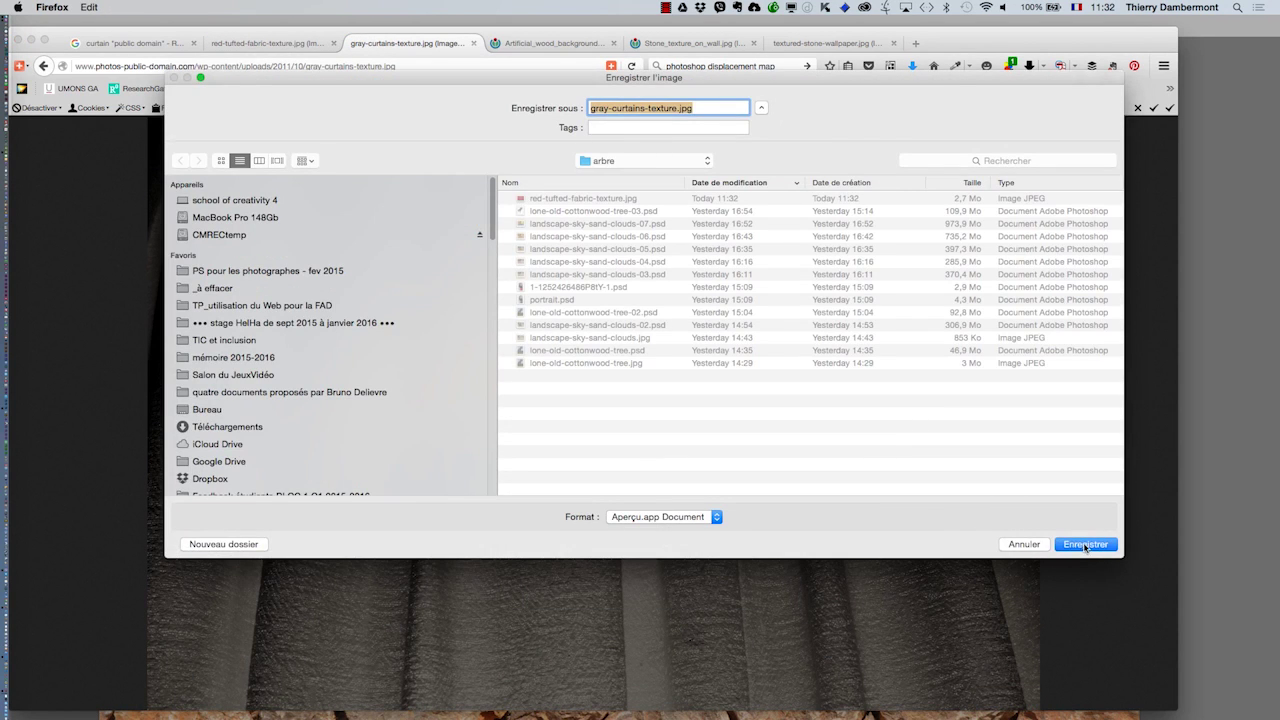
{"action": "left_click", "coordinate": [1085, 545]}
{"action": "key", "text": "super+Tab"}
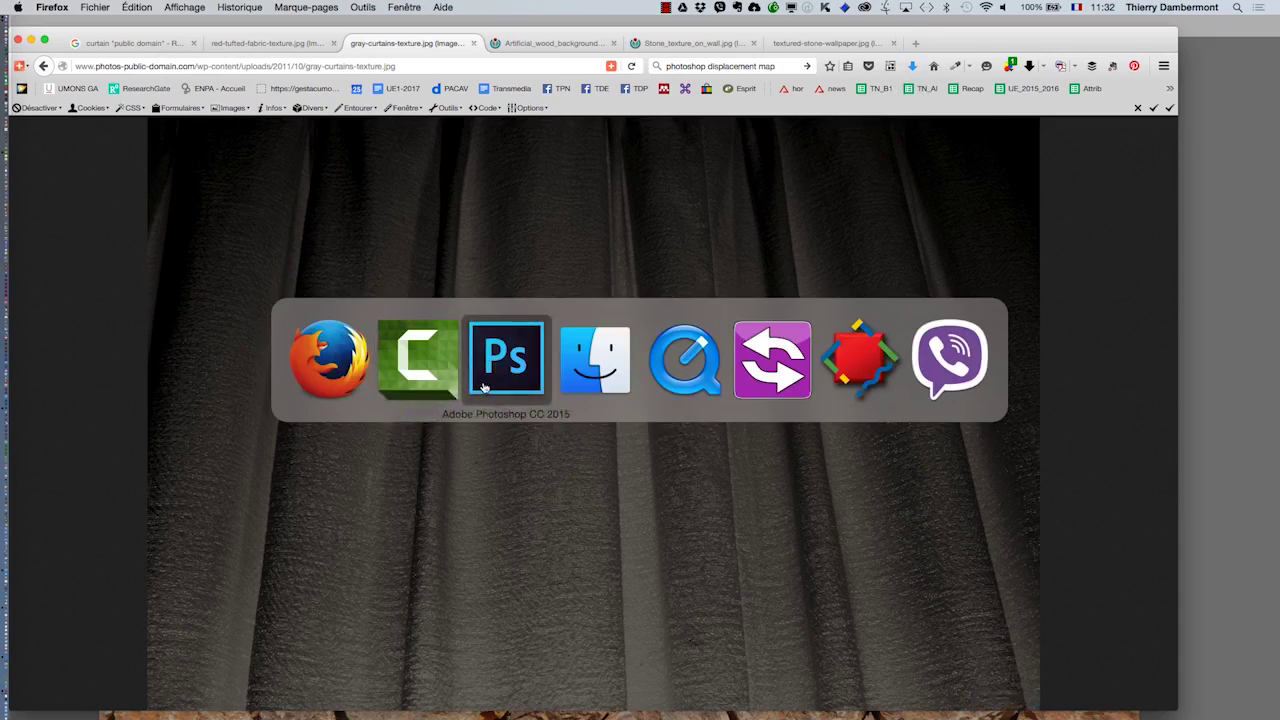
{"action": "left_click", "coordinate": [484, 387]}
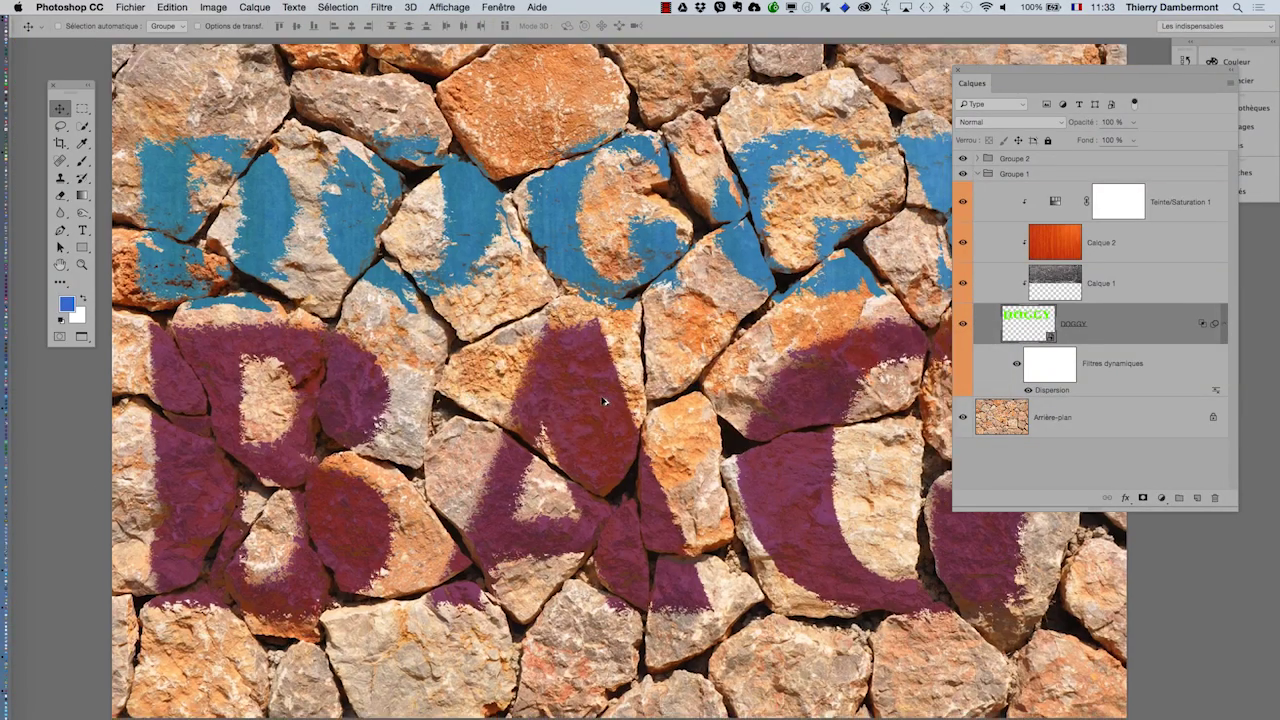
{"action": "left_click_drag", "start_coordinate": [467, 399], "coordinate": [38, 138]}
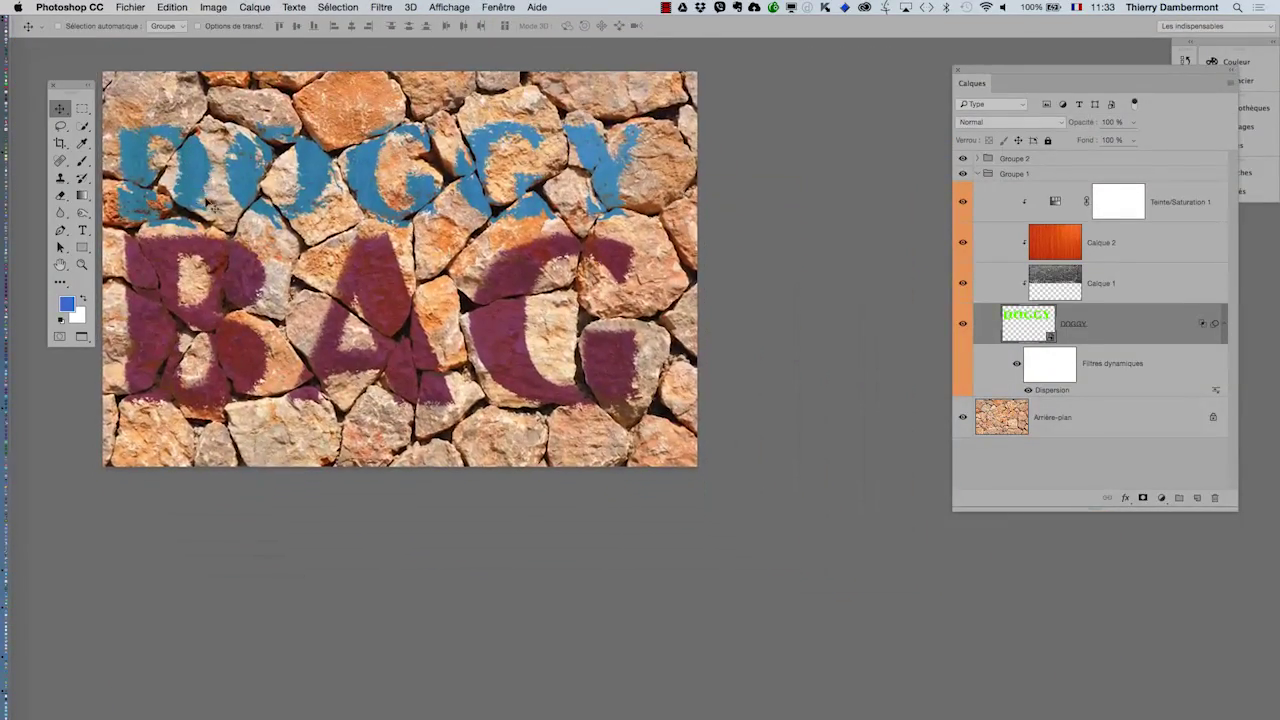
{"action": "left_click", "coordinate": [143, 5]}
{"action": "left_click", "coordinate": [130, 40]}
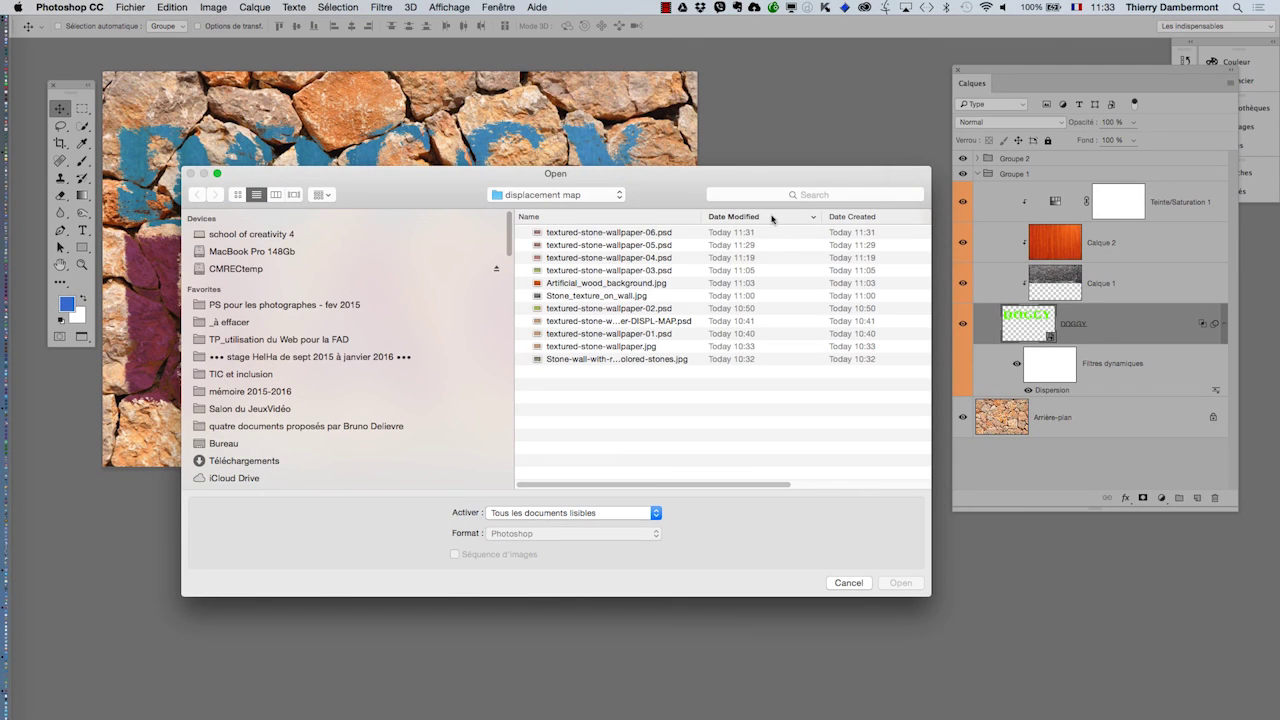
{"action": "left_click", "coordinate": [772, 218]}
{"action": "left_click", "coordinate": [730, 218]}
{"action": "left_click", "coordinate": [838, 585]}
{"action": "key", "text": "super+Tab"}
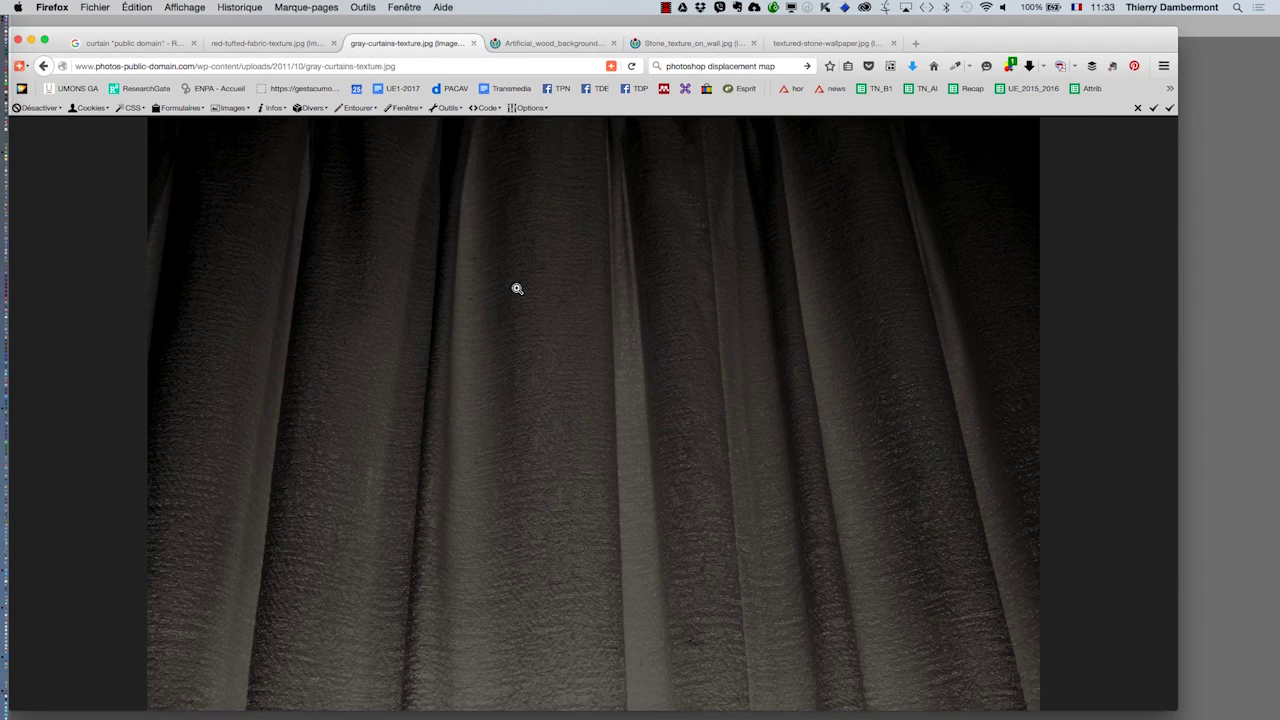
- Save the gray curtains image again into the displacement map folder
{"action": "right_click", "coordinate": [517, 289]}
{"action": "left_click", "coordinate": [574, 327]}
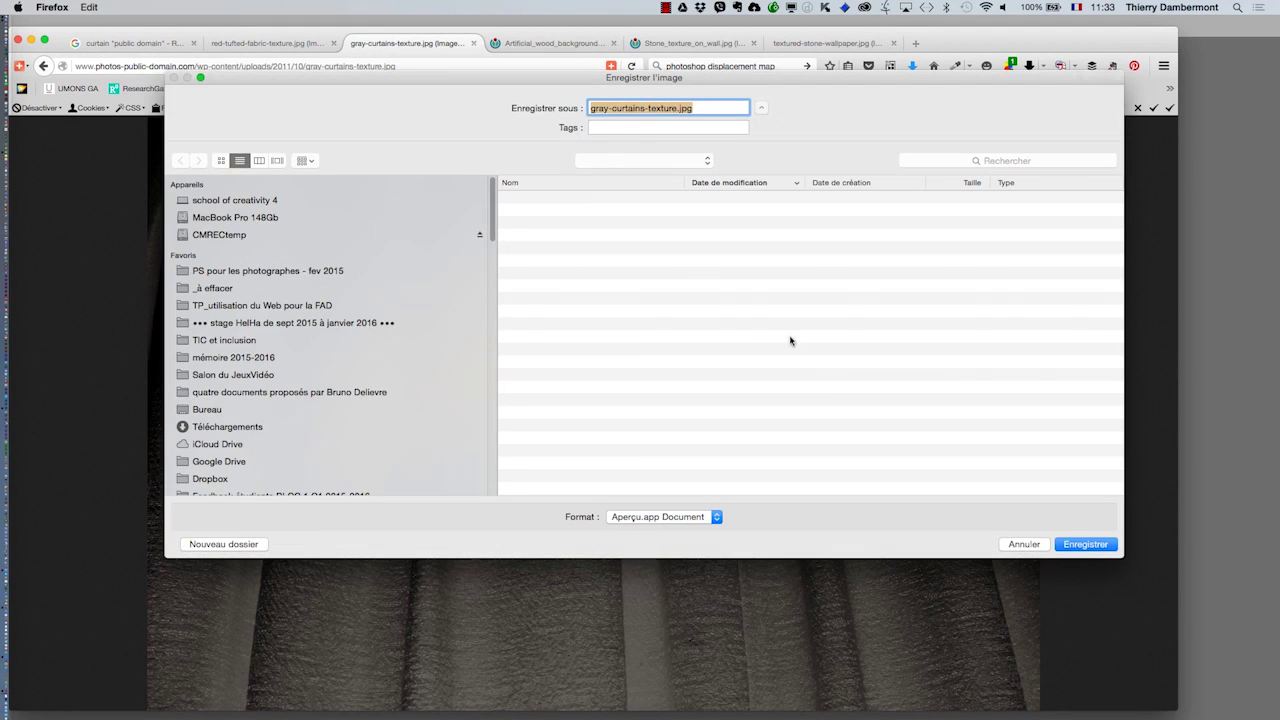
{"action": "left_click", "coordinate": [234, 274]}
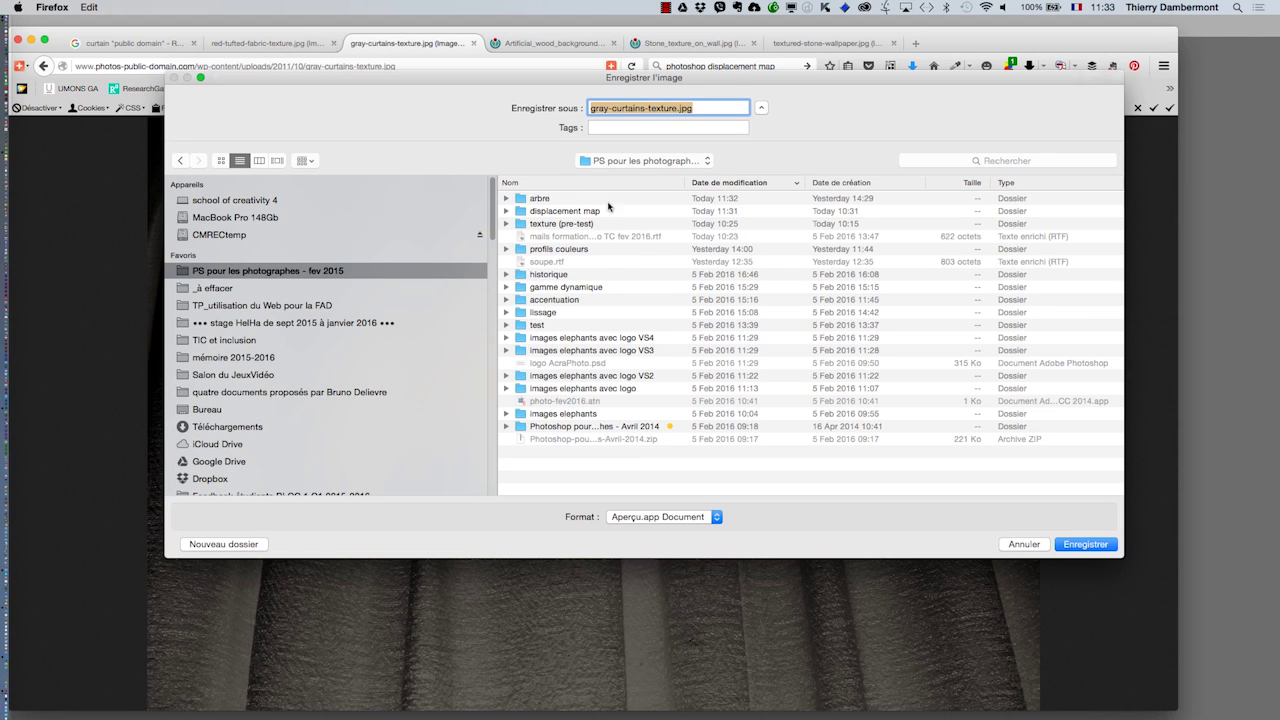
{"action": "double_click", "coordinate": [560, 213]}
{"action": "left_click", "coordinate": [1080, 544]}
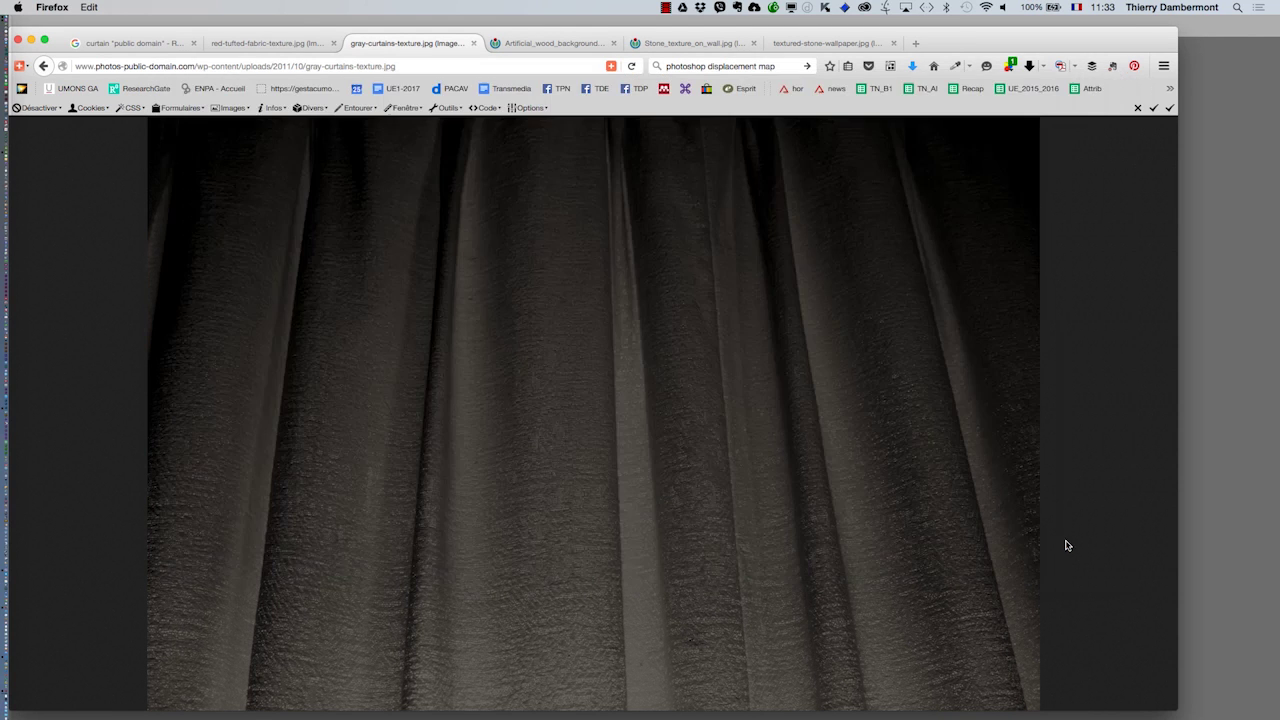
- In Photoshop, open gray-curtains-texture.jpg from that folder
{"action": "key", "text": "super+Tab"}
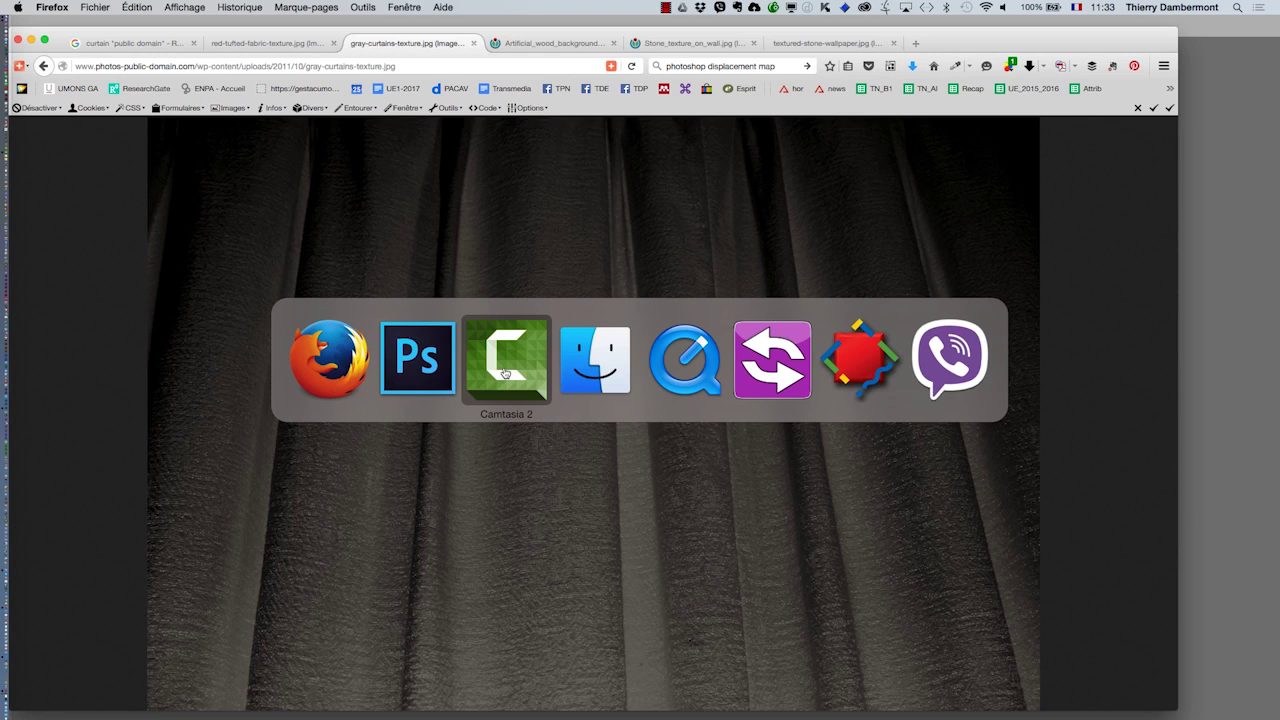
{"action": "left_click", "coordinate": [417, 358]}
{"action": "left_click", "coordinate": [130, 7]}
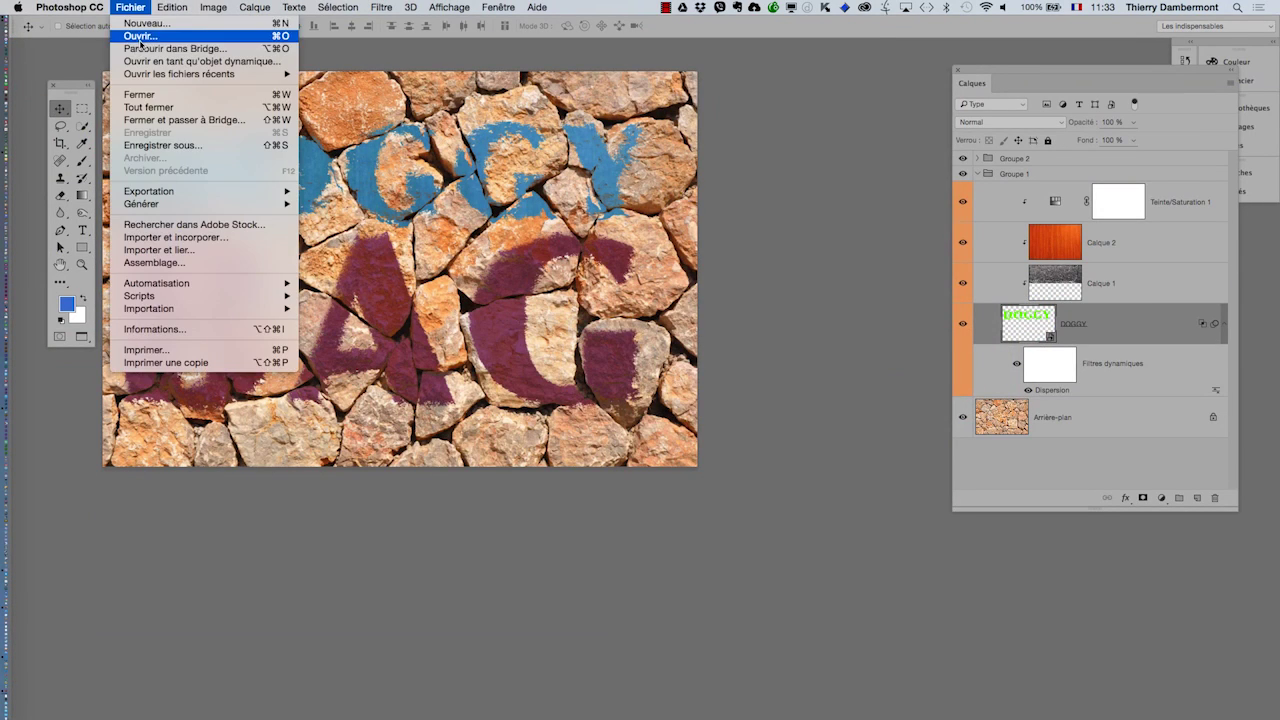
{"action": "left_click", "coordinate": [672, 277]}
{"action": "left_click", "coordinate": [619, 219]}
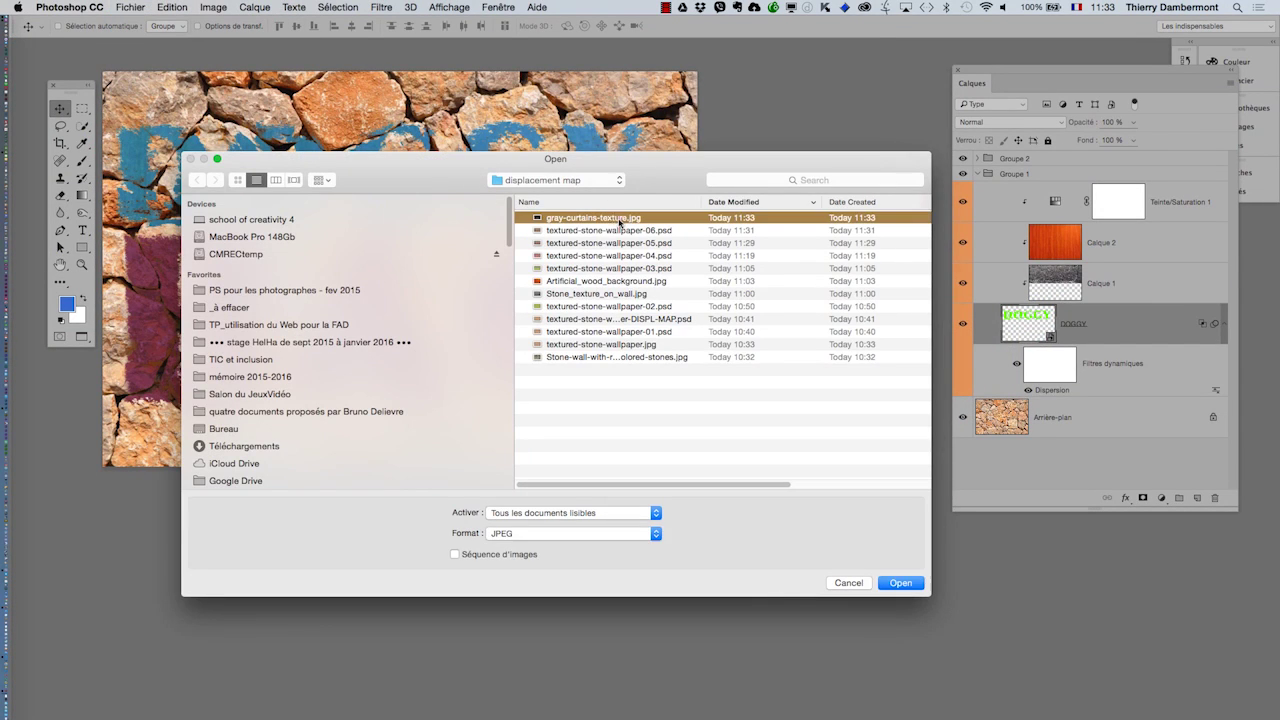
{"action": "left_click", "coordinate": [900, 583]}
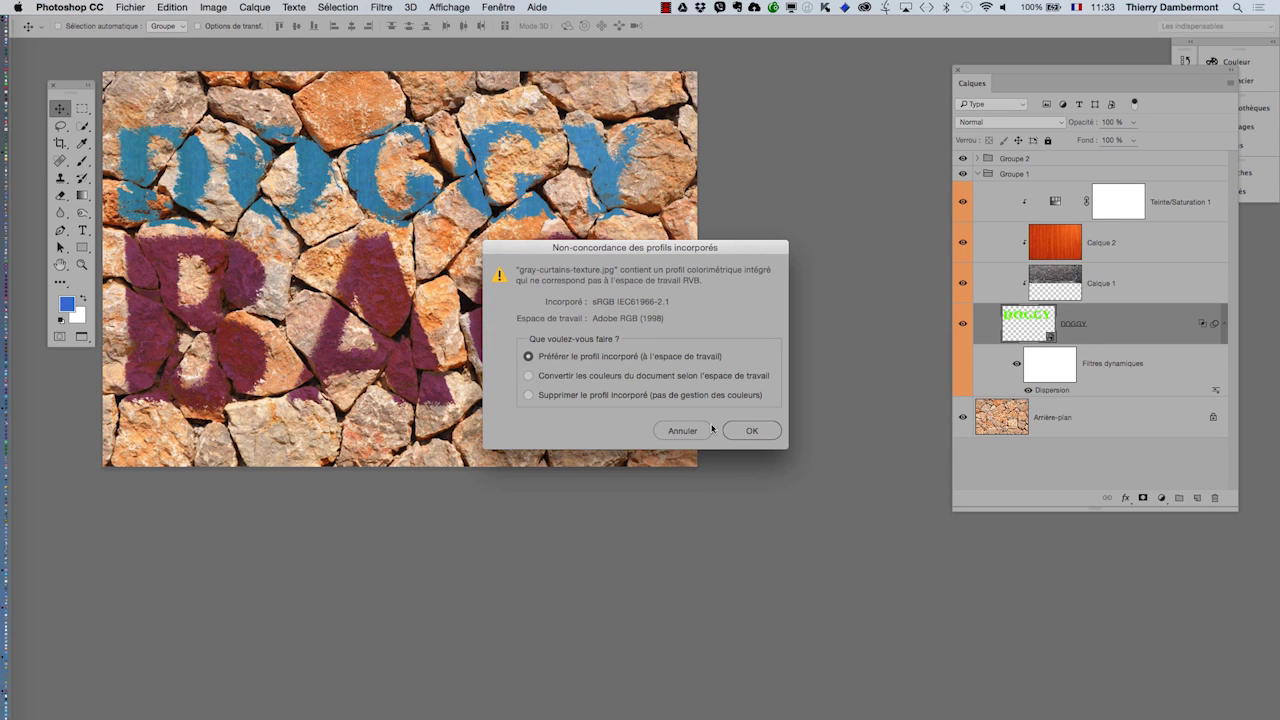
- Keep the embedded profile and save the curtains image in Photoshop format
{"action": "left_click", "coordinate": [753, 431]}
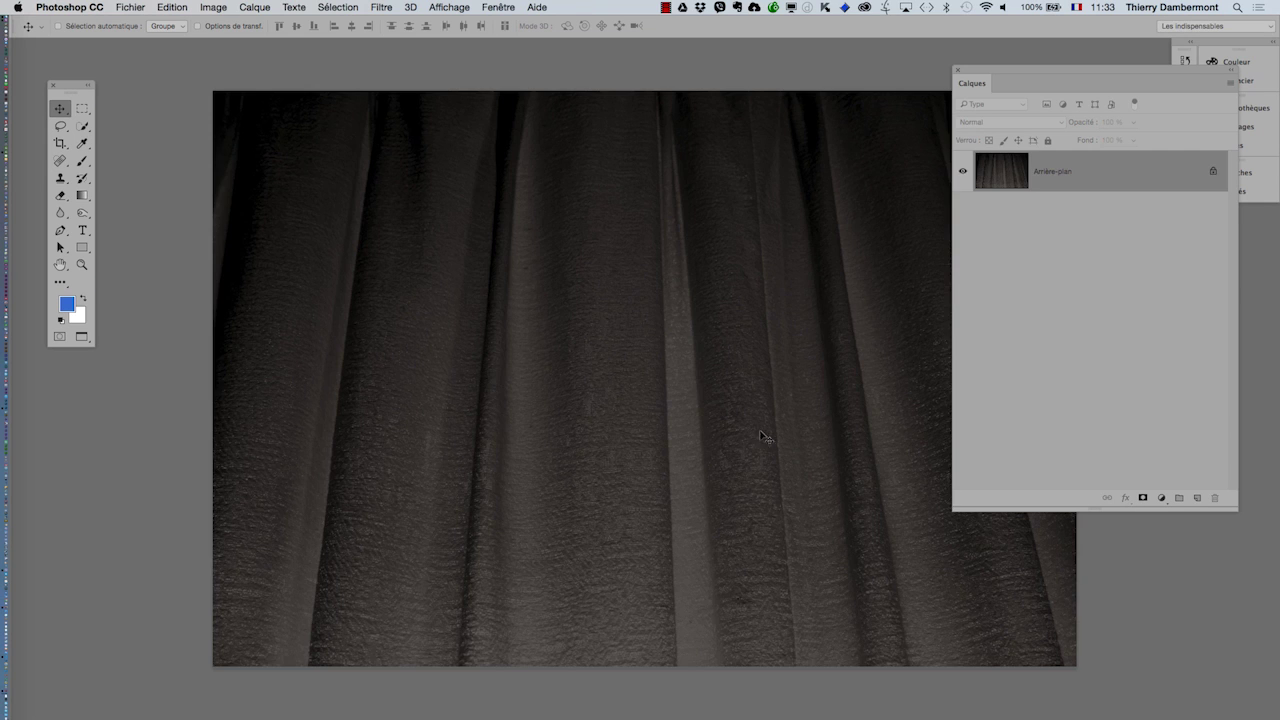
{"action": "left_click", "coordinate": [131, 7]}
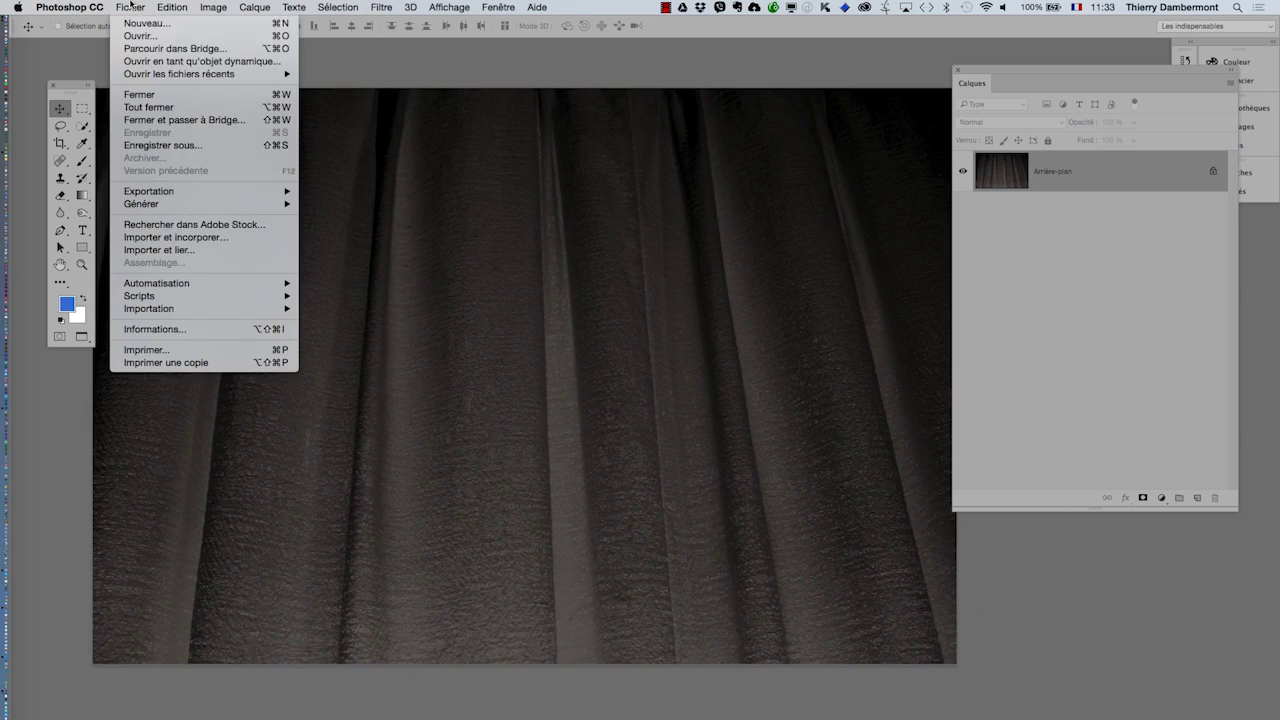
{"action": "left_click", "coordinate": [163, 145]}
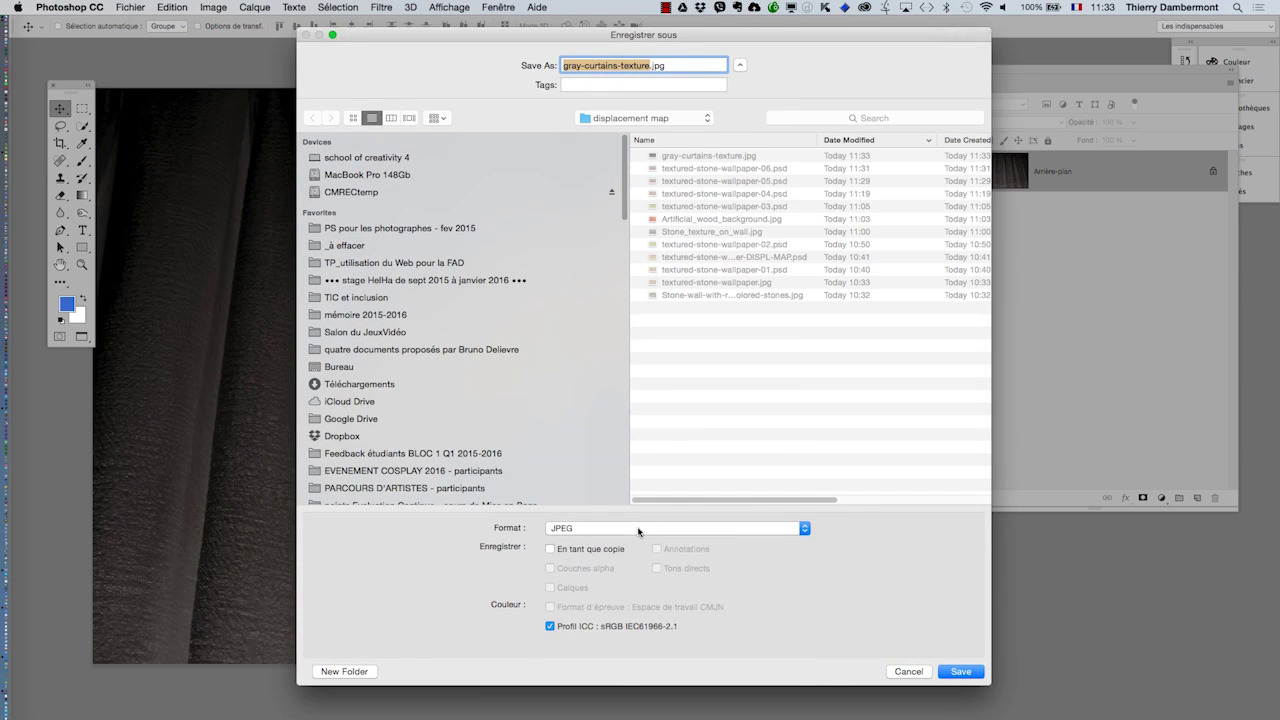
{"action": "left_click", "coordinate": [638, 528]}
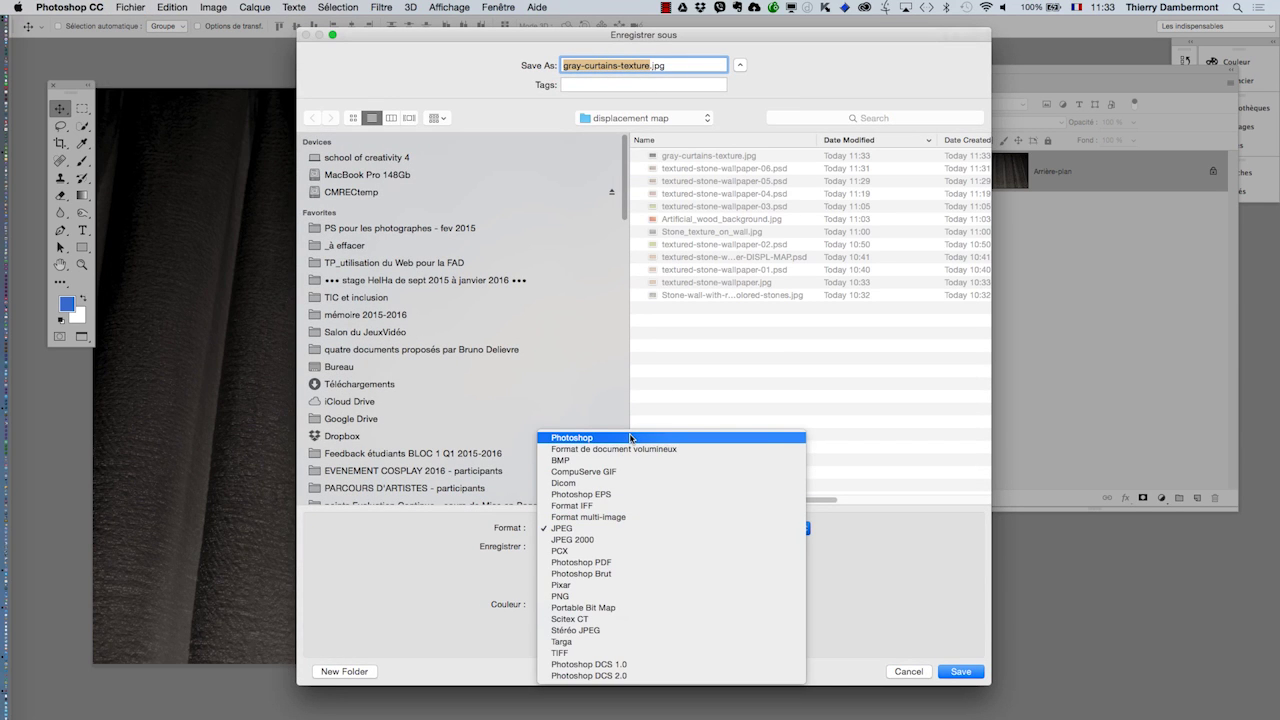
{"action": "left_click", "coordinate": [631, 437]}
{"action": "left_click", "coordinate": [962, 672]}
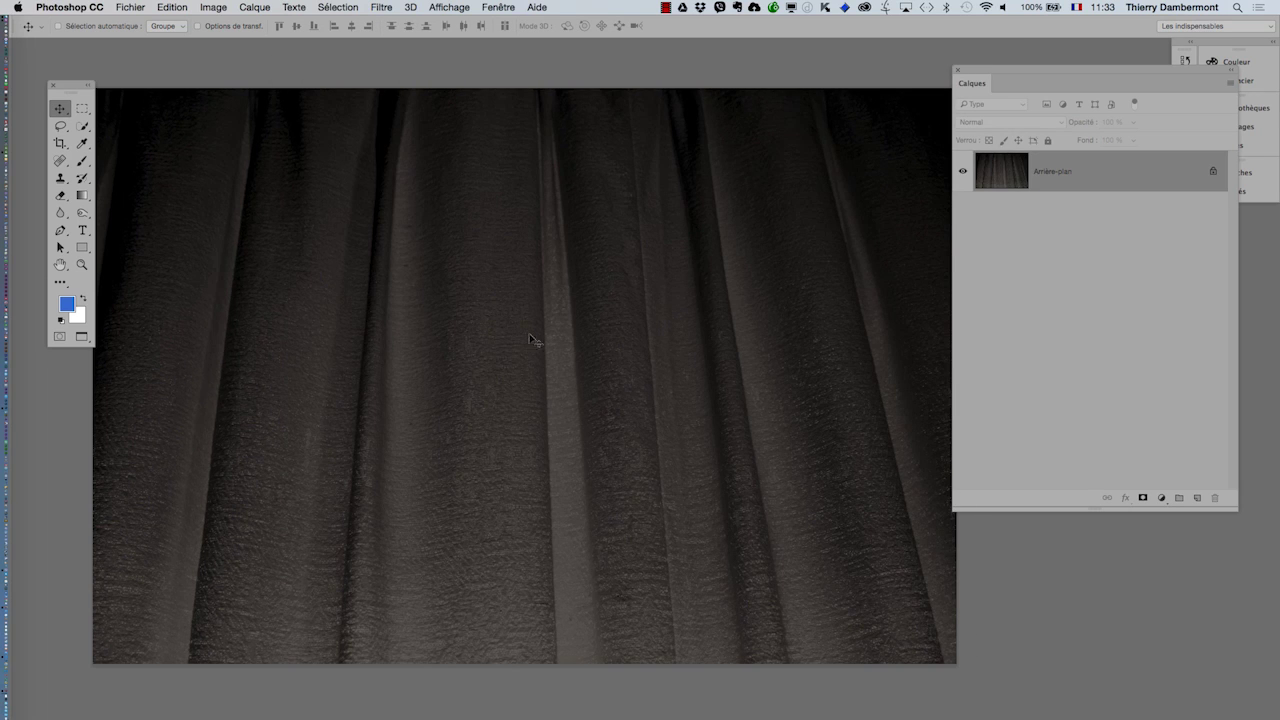
- Save a second copy named gray-curtains-texture-DISPL MAP.psd
{"action": "left_click", "coordinate": [121, 5]}
{"action": "left_click", "coordinate": [150, 146]}
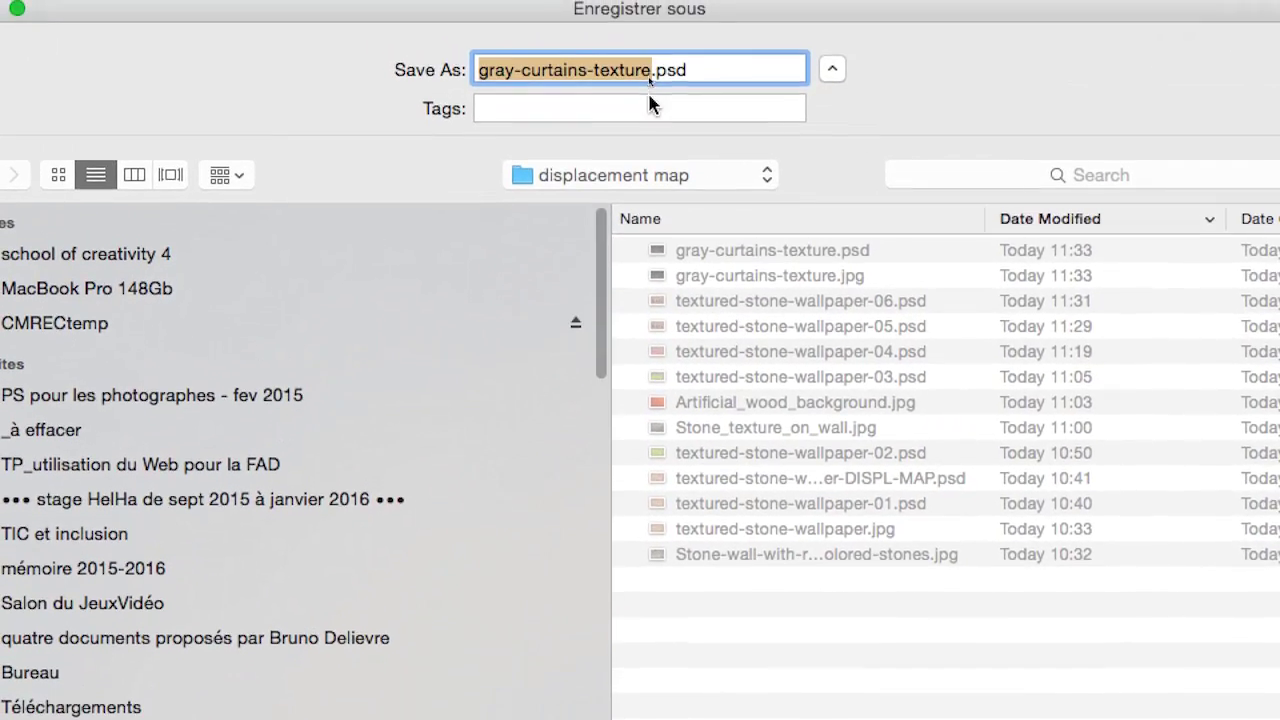
{"action": "left_click", "coordinate": [651, 80]}
{"action": "type", "text": "-"}
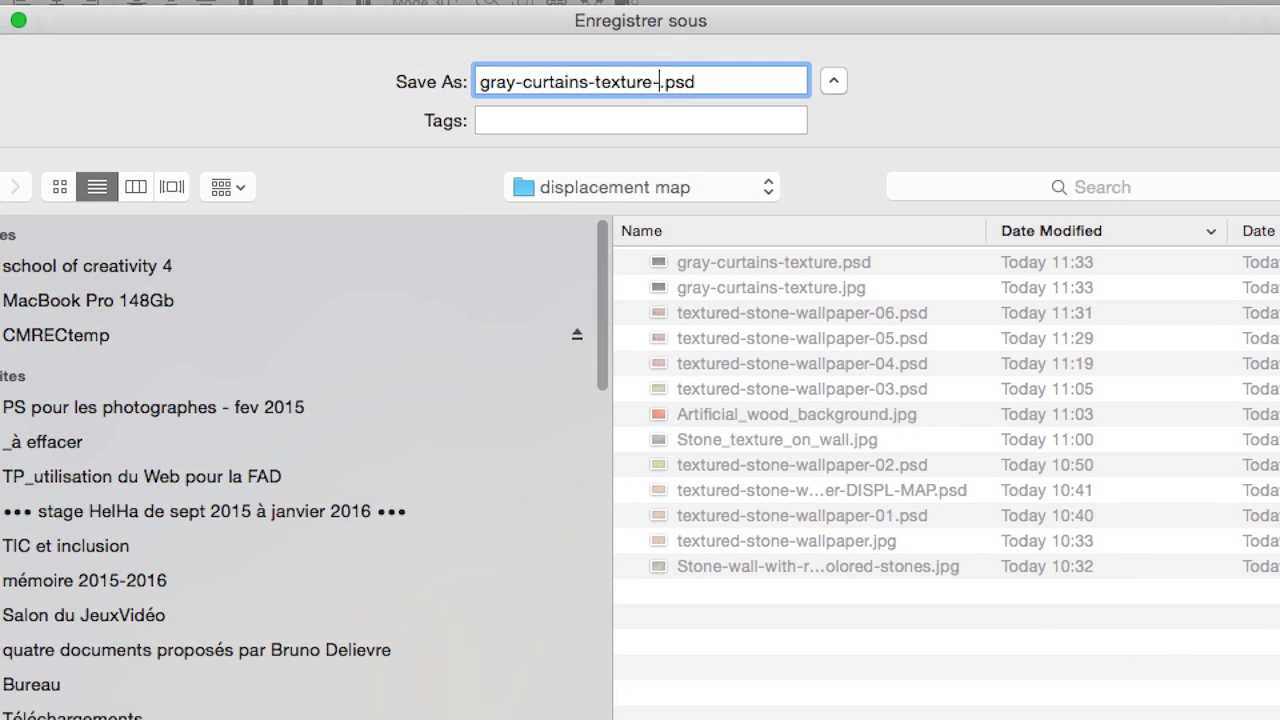
{"action": "type", "text": "DIS"}
{"action": "type", "text": "P"}
{"action": "key", "text": "BackSpace"}
{"action": "type", "text": "PL"}
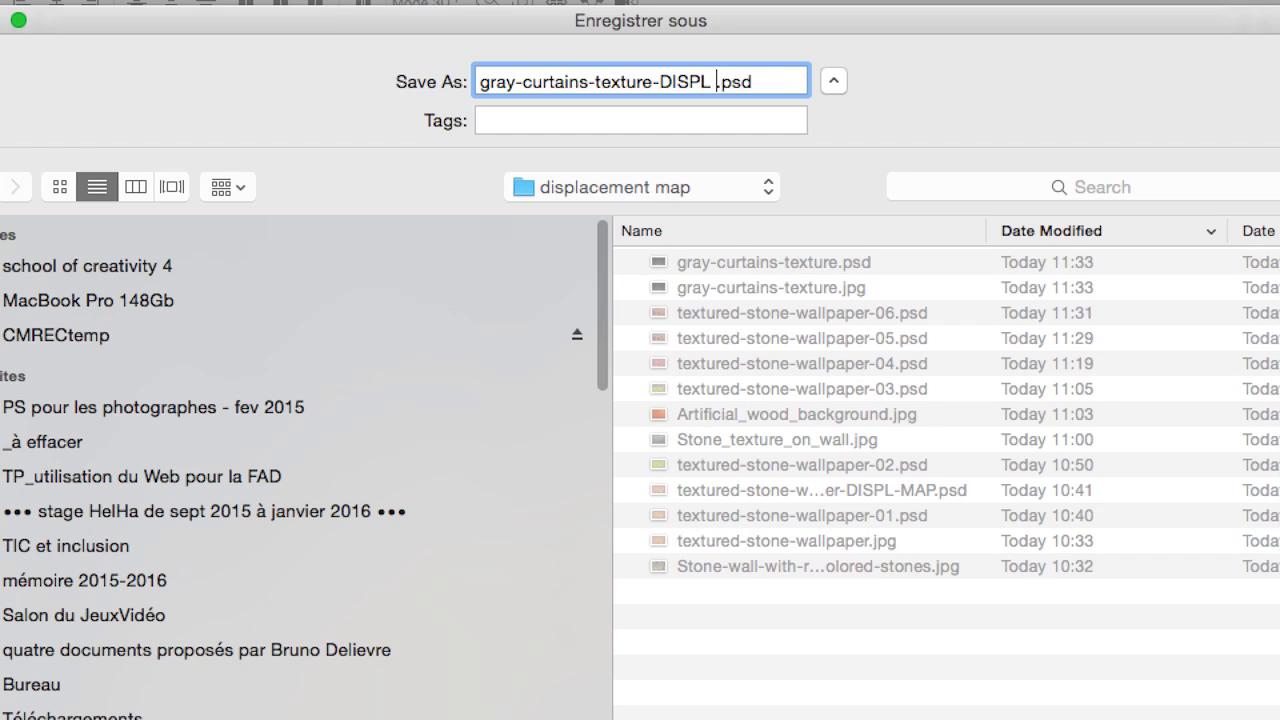
{"action": "type", "text": " MAP"}
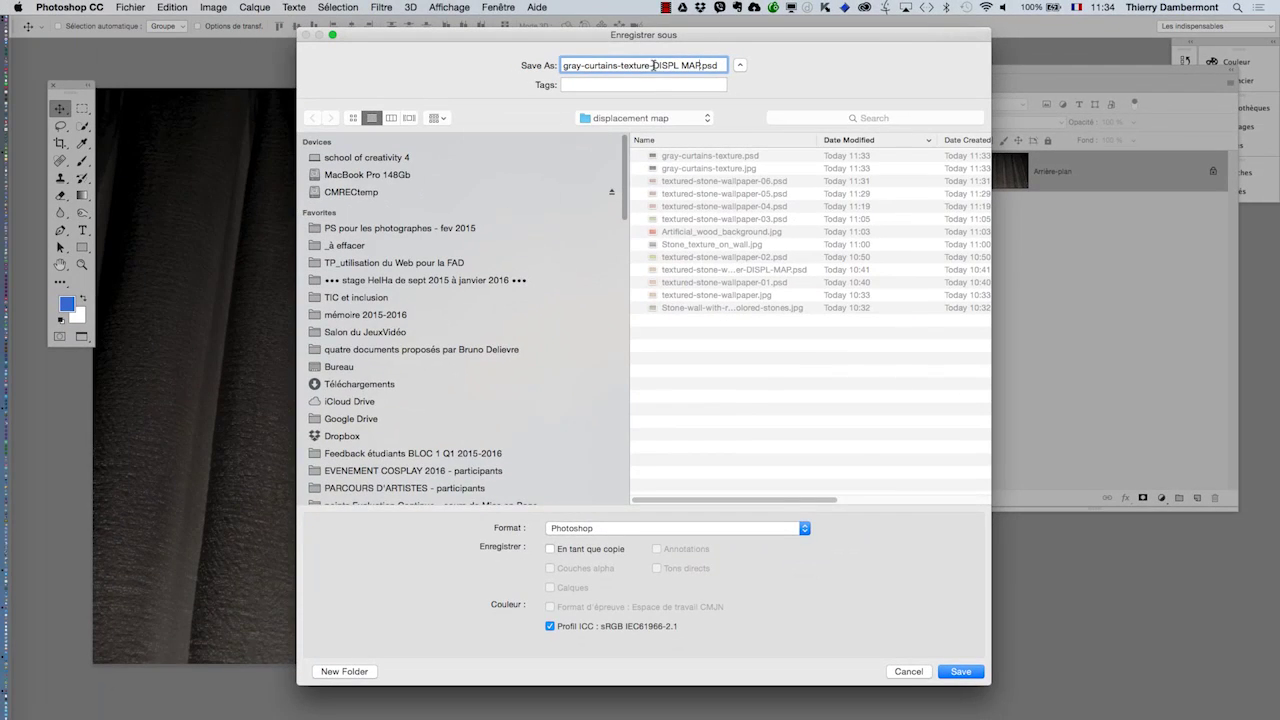
{"action": "left_click", "coordinate": [968, 675]}
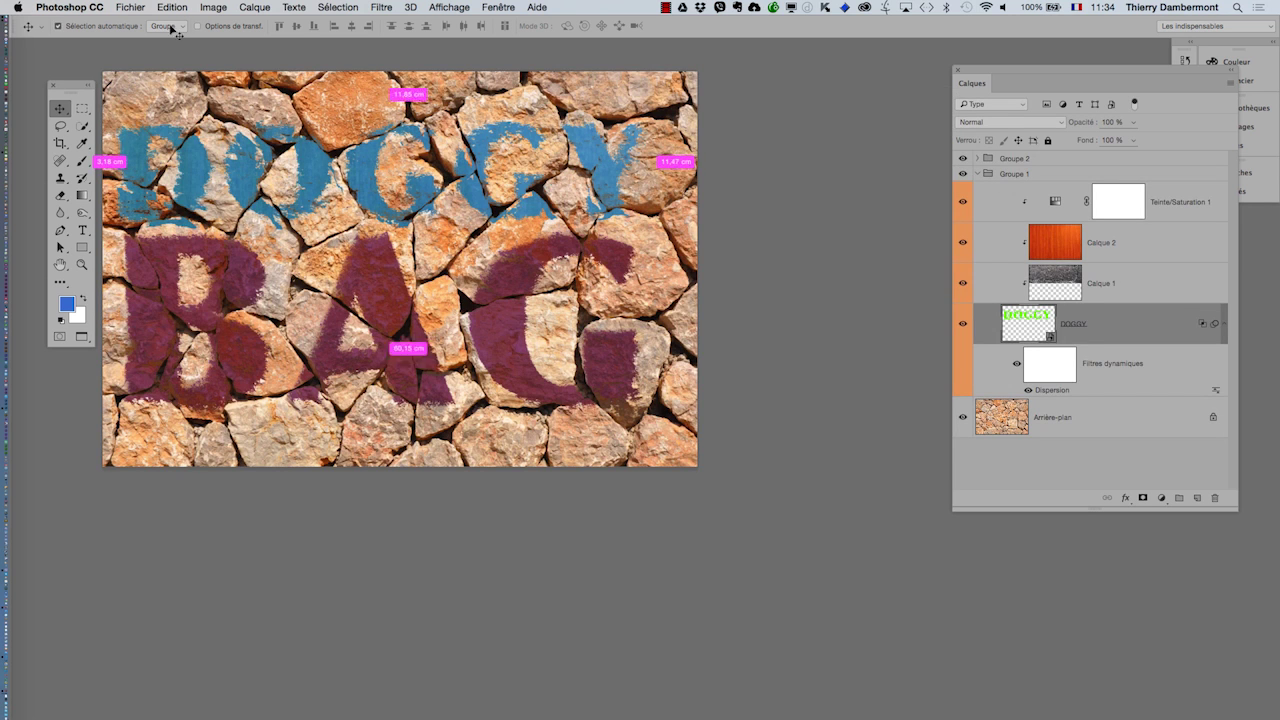
- Open gray-curtains-texture.psd, keeping its embedded colour profile
{"action": "left_click", "coordinate": [130, 7]}
{"action": "left_click", "coordinate": [148, 36]}
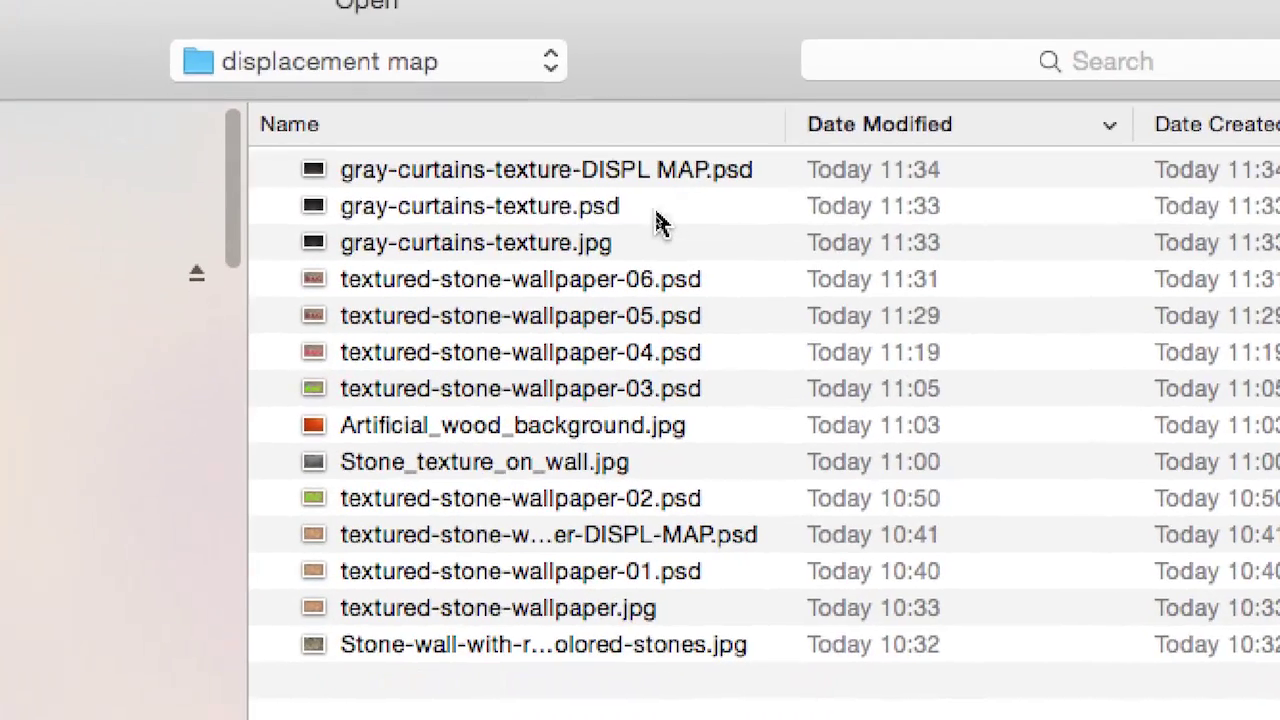
{"action": "left_click", "coordinate": [657, 214]}
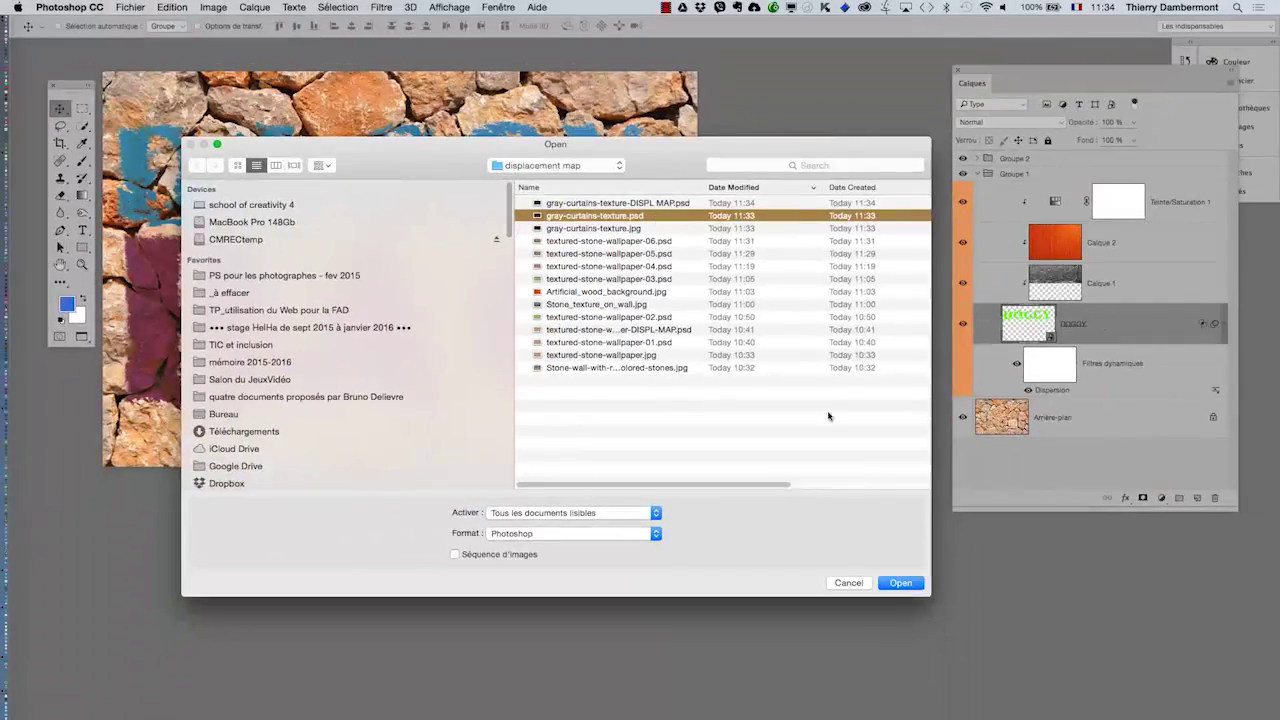
{"action": "left_click", "coordinate": [903, 583]}
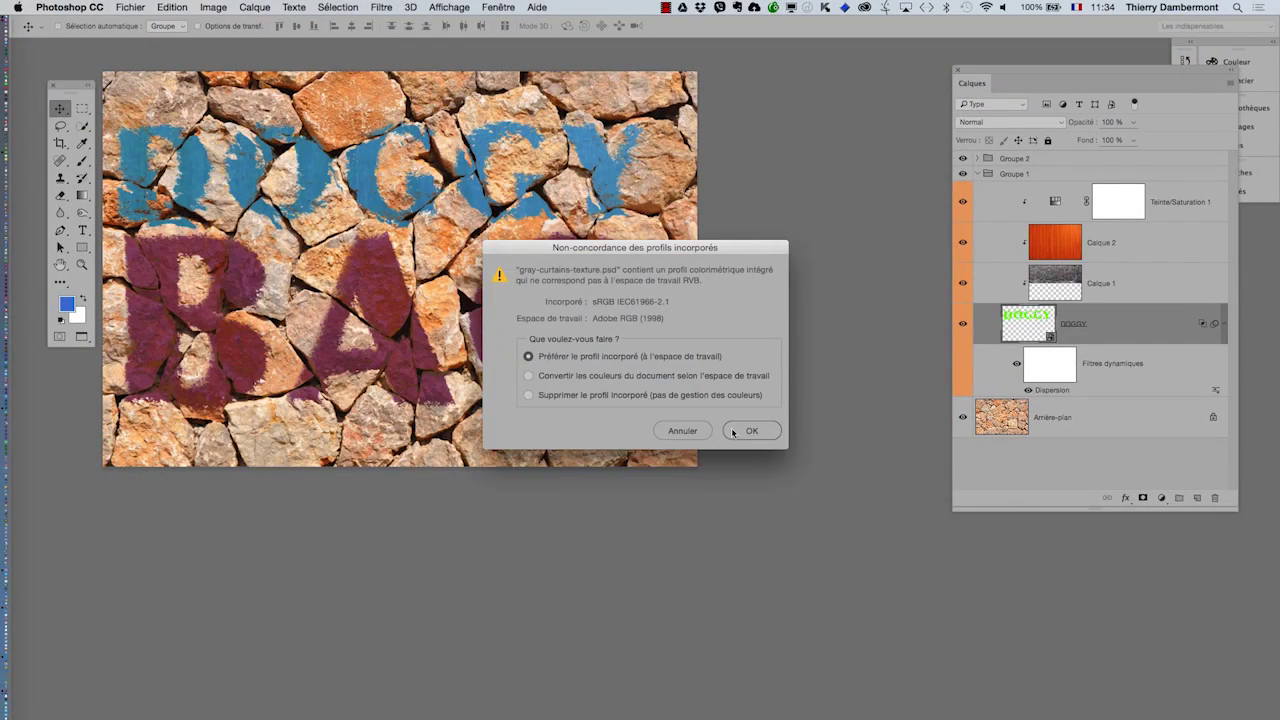
{"action": "left_click", "coordinate": [735, 432]}
- Float the curtains document in its own window beside the stone-wall artwork
{"action": "key", "text": "f"}
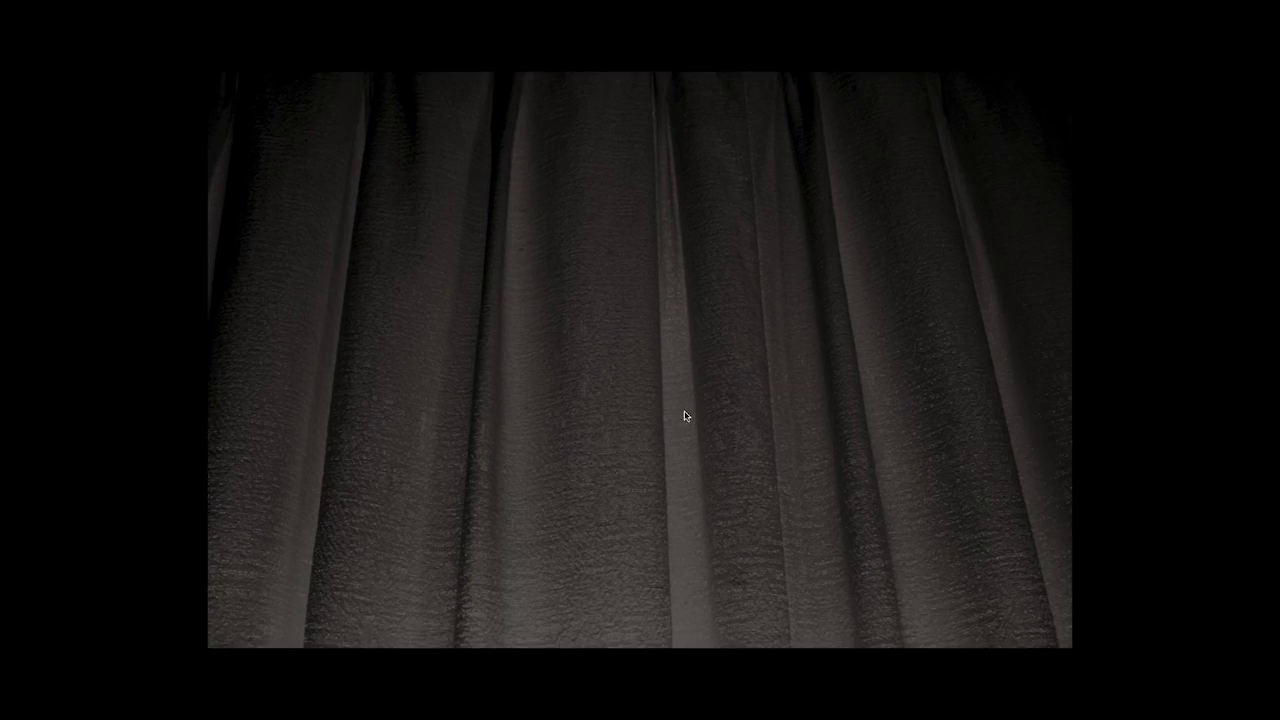
{"action": "key", "text": "f"}
{"action": "left_click_drag", "start_coordinate": [503, 63], "coordinate": [863, 163]}
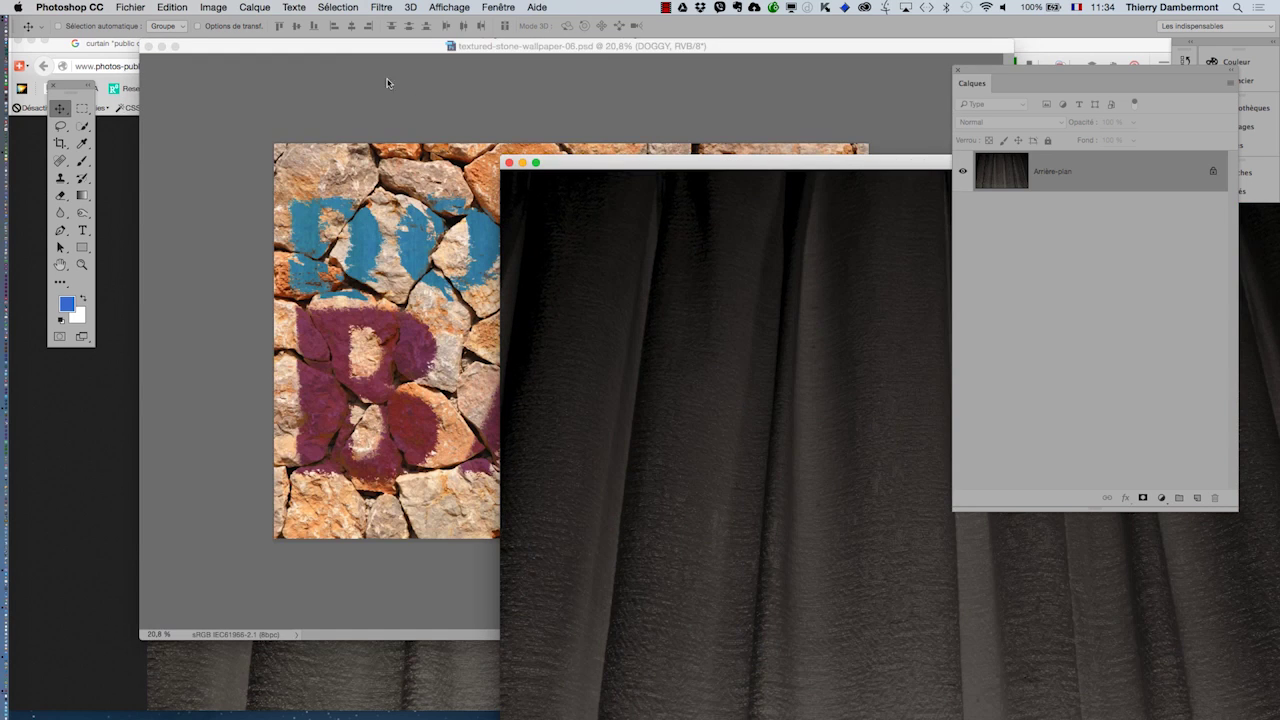
- Copy Groupe 1 and Groupe 2 from the stone-wall document into the curtains document, then maximise it
{"action": "left_click", "coordinate": [320, 50]}
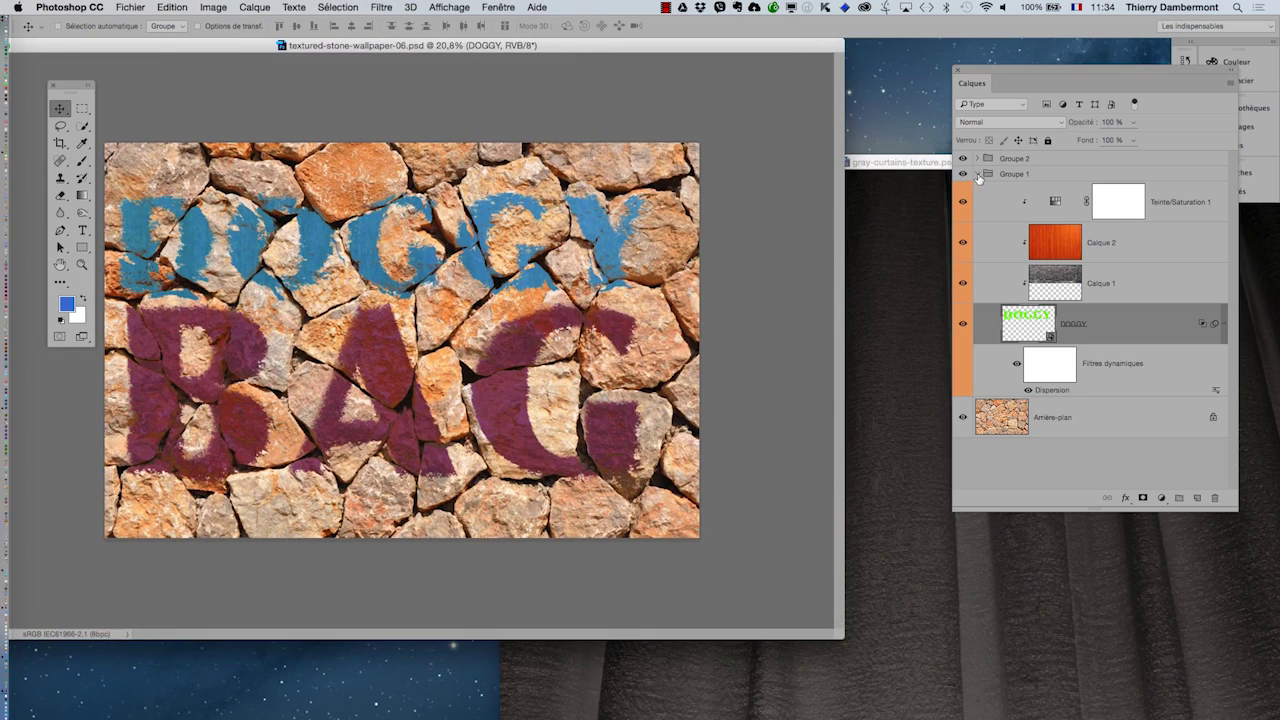
{"action": "left_click", "coordinate": [978, 174]}
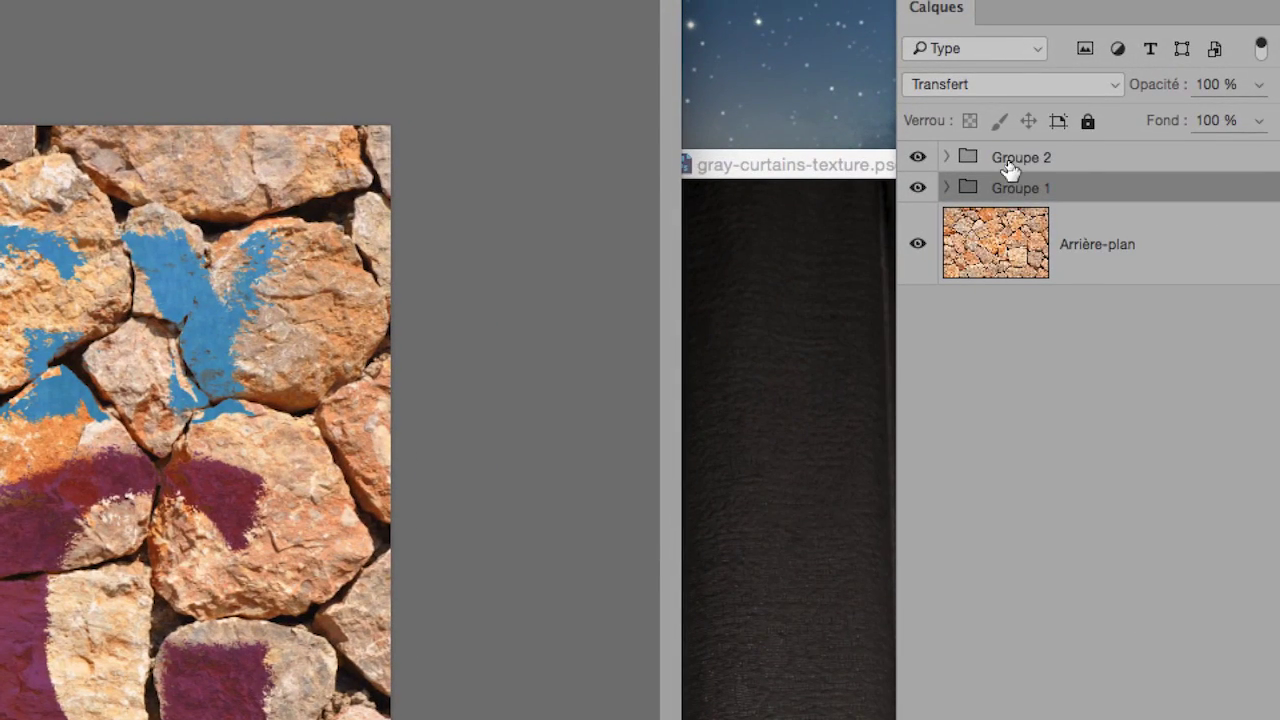
{"action": "left_click", "coordinate": [1006, 163], "text": "shift"}
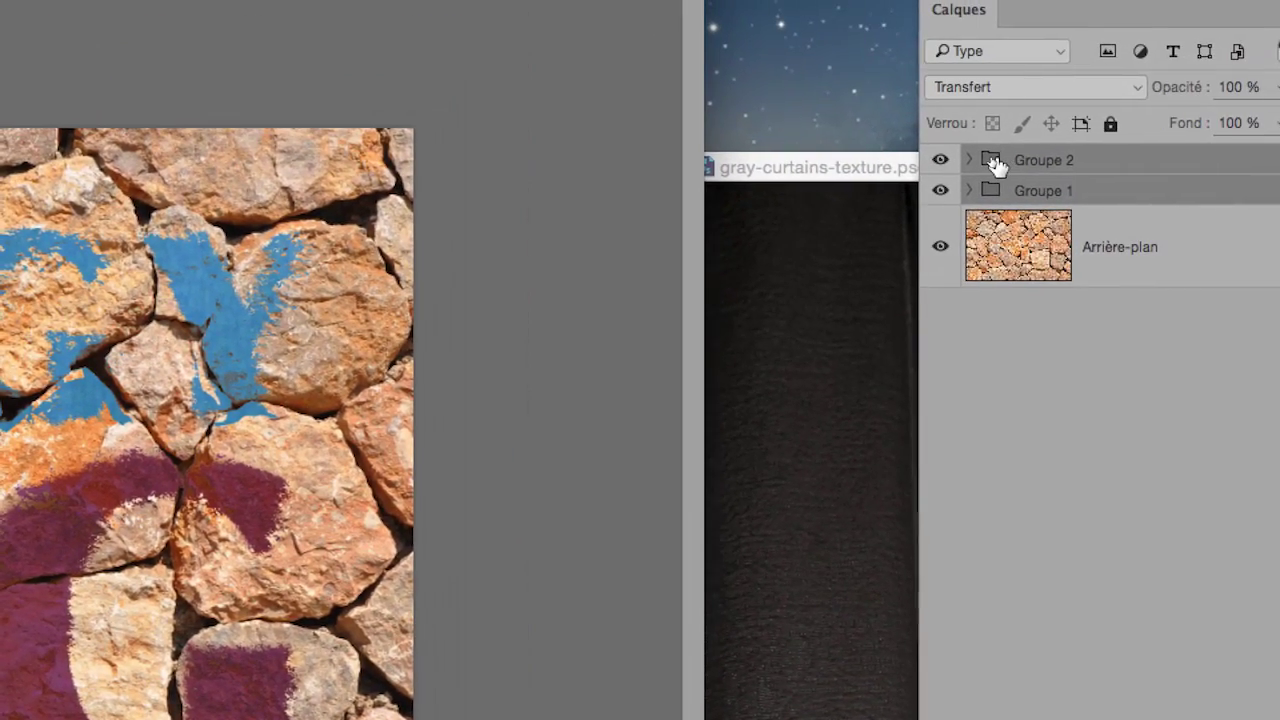
{"action": "left_click_drag", "start_coordinate": [995, 163], "coordinate": [928, 253]}
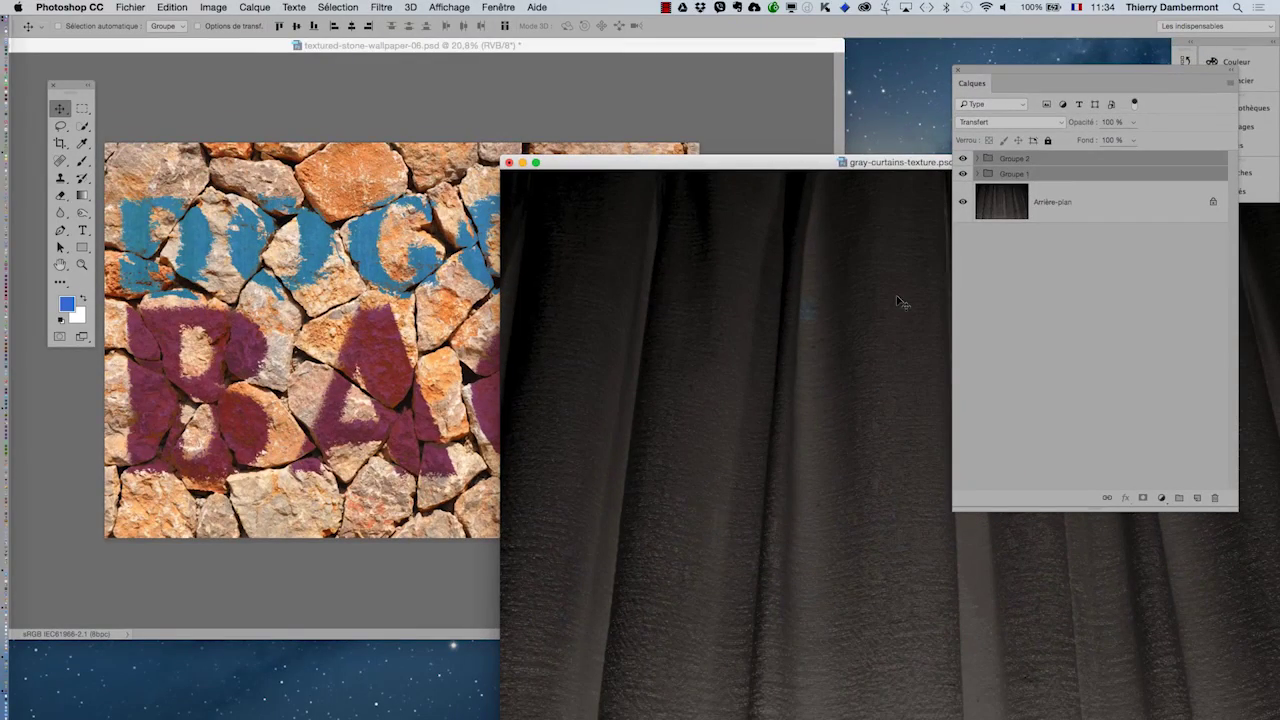
{"action": "double_click", "coordinate": [869, 163]}
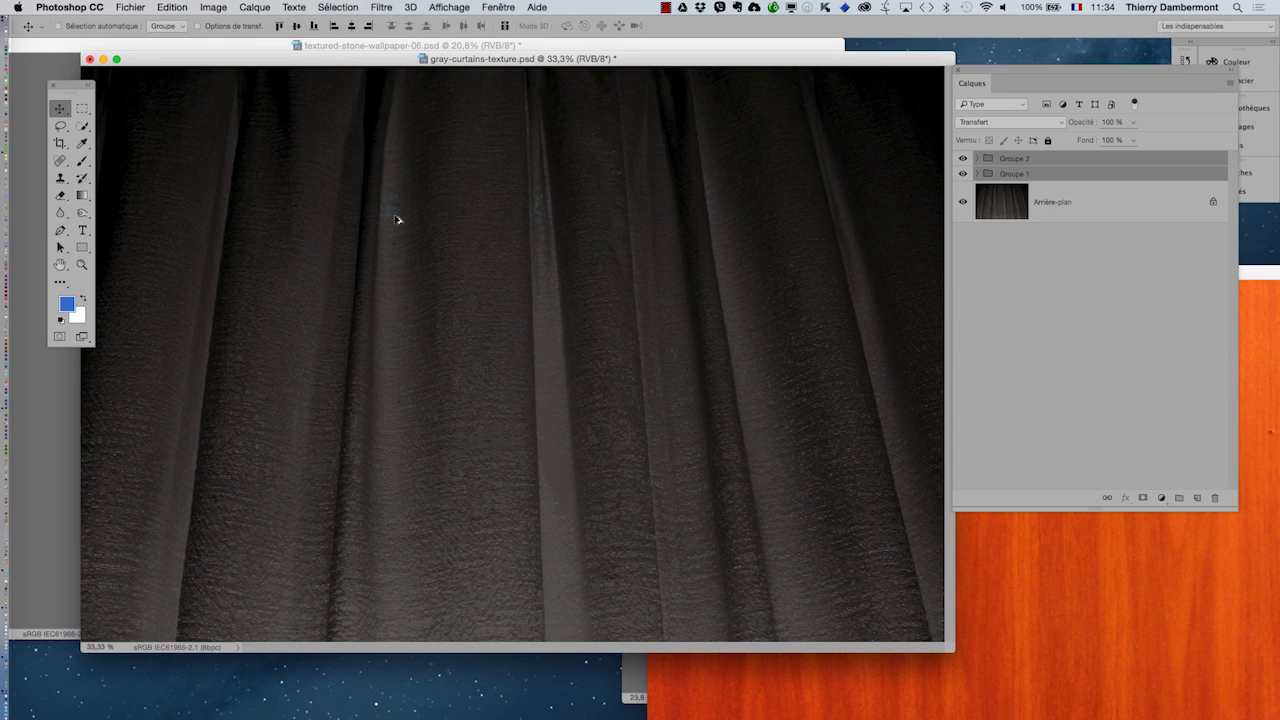
{"action": "scroll", "coordinate": [397, 220], "scroll_direction": "up", "scroll_amount": 3}
{"action": "scroll", "coordinate": [397, 220], "scroll_direction": "up", "scroll_amount": 2}
{"action": "scroll", "coordinate": [397, 224], "scroll_direction": "down", "scroll_amount": 8}
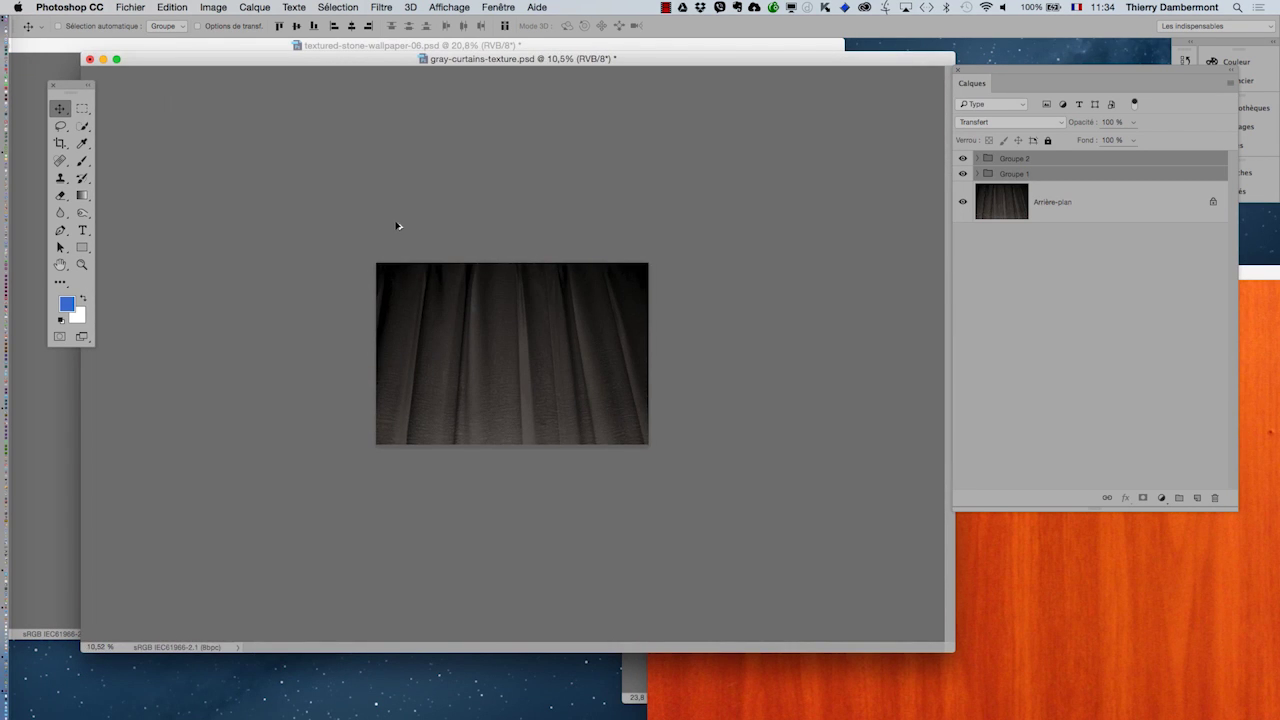
- Scale both DOGGY BAG groups to about 70% and shift them left onto the curtains
{"action": "left_click", "coordinate": [977, 174]}
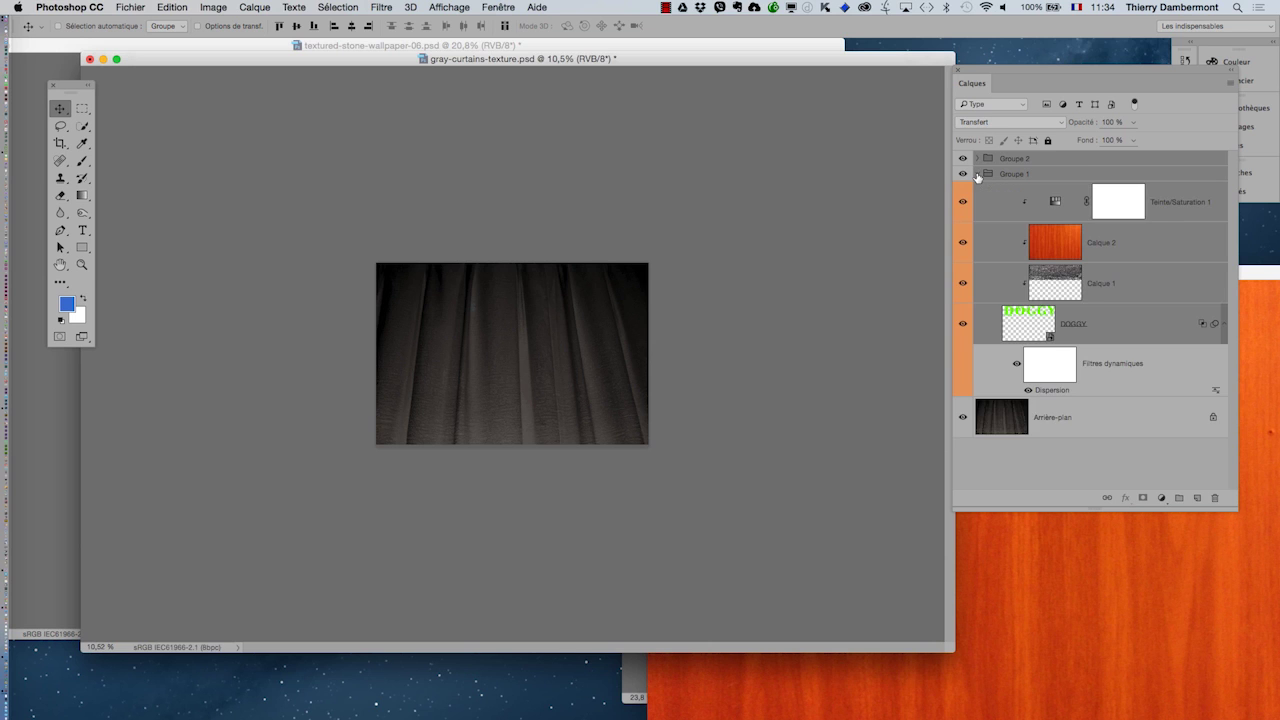
{"action": "left_click", "coordinate": [978, 158]}
{"action": "left_click", "coordinate": [977, 174]}
{"action": "key", "text": "super+t"}
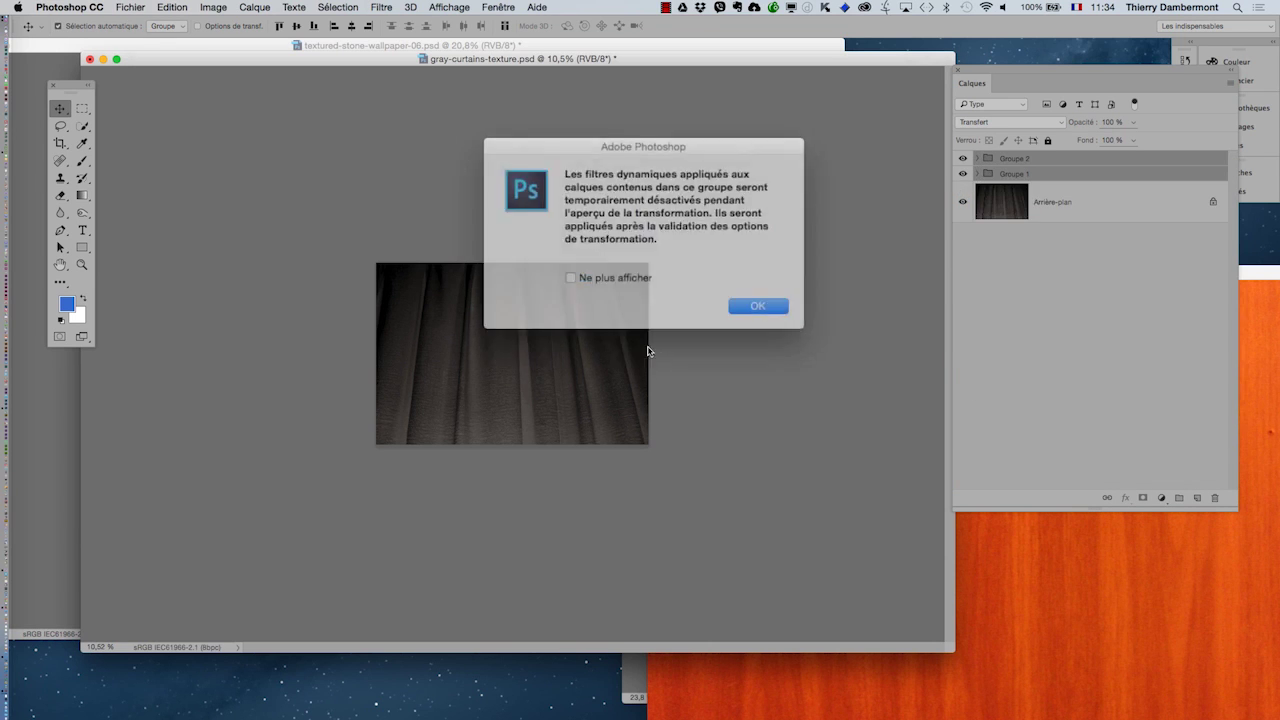
{"action": "left_click", "coordinate": [736, 299]}
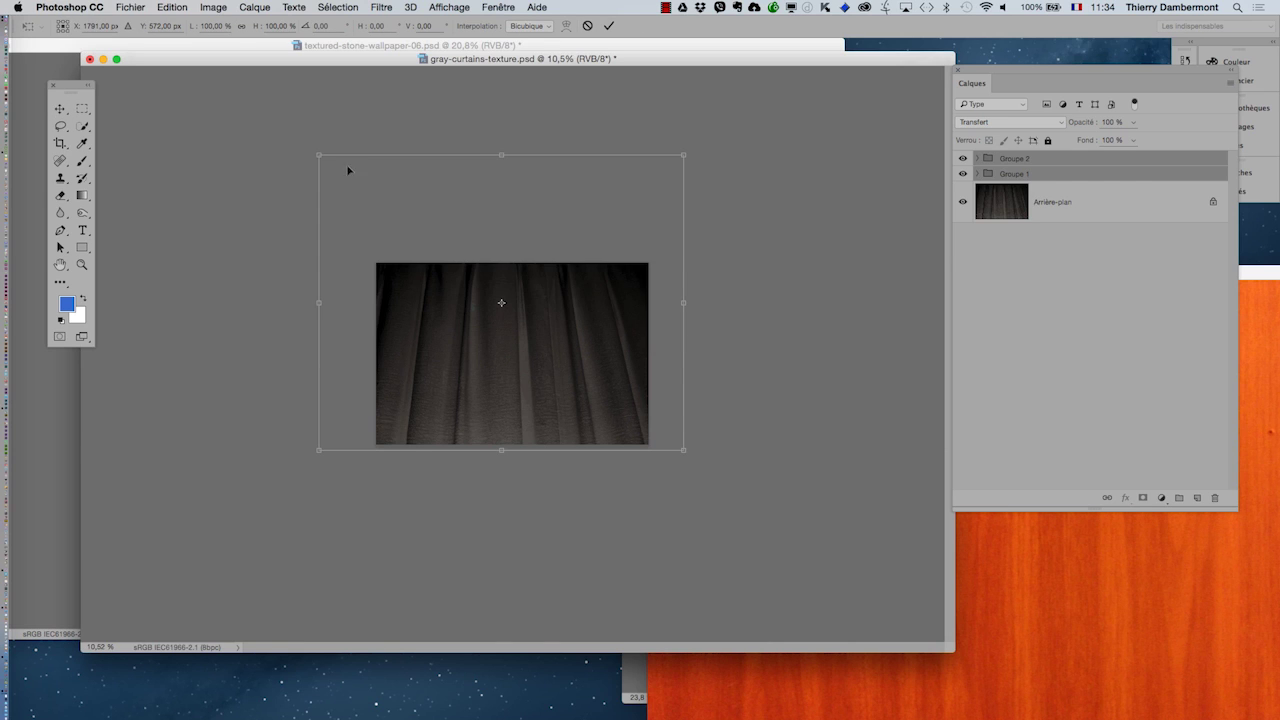
{"action": "left_click_drag", "start_coordinate": [317, 153], "coordinate": [421, 249]}
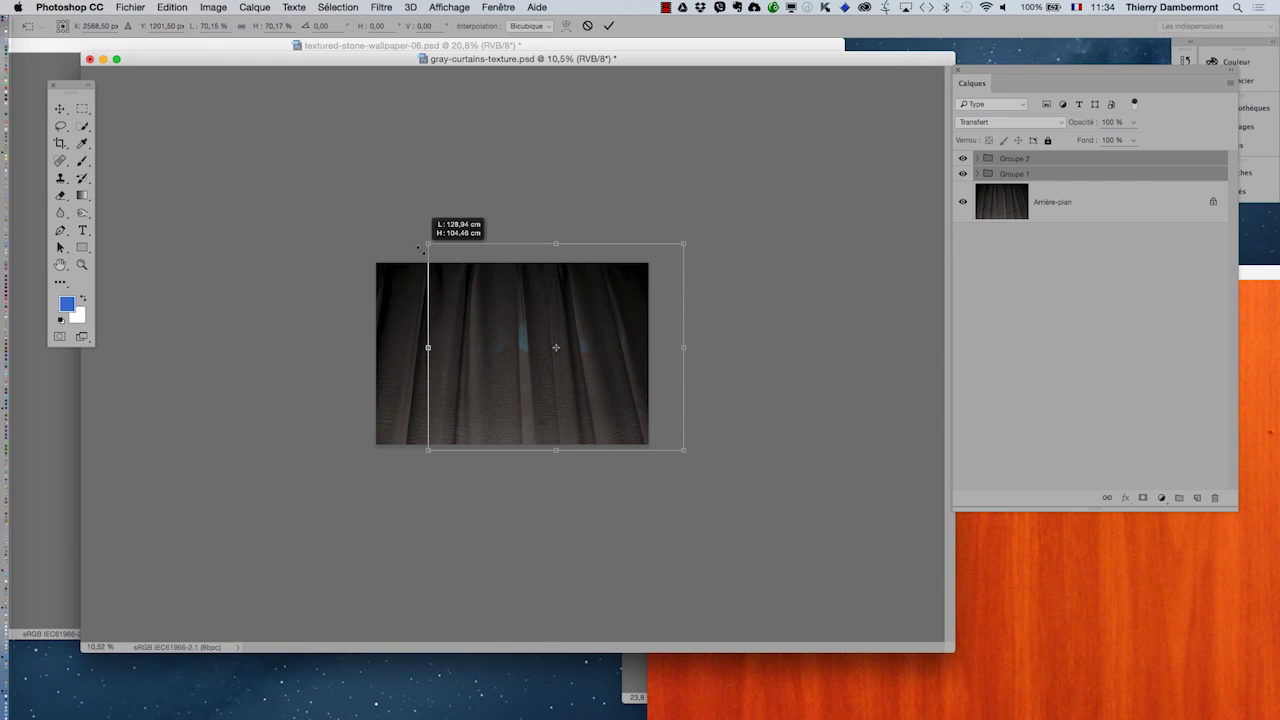
{"action": "mouse_move", "coordinate": [582, 351]}
{"action": "left_mouse_down"}
{"action": "mouse_move", "coordinate": [531, 348]}
{"action": "mouse_move", "coordinate": [546, 348]}
{"action": "left_mouse_up"}
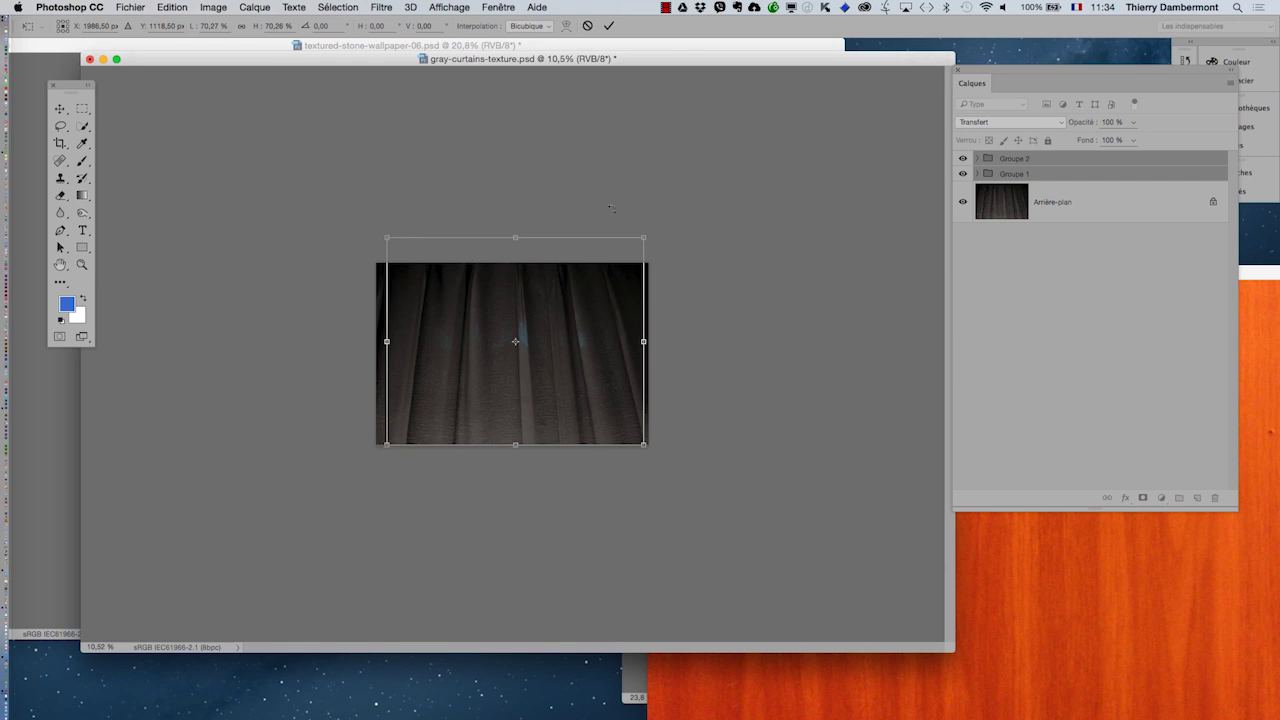
{"action": "left_click", "coordinate": [609, 27]}
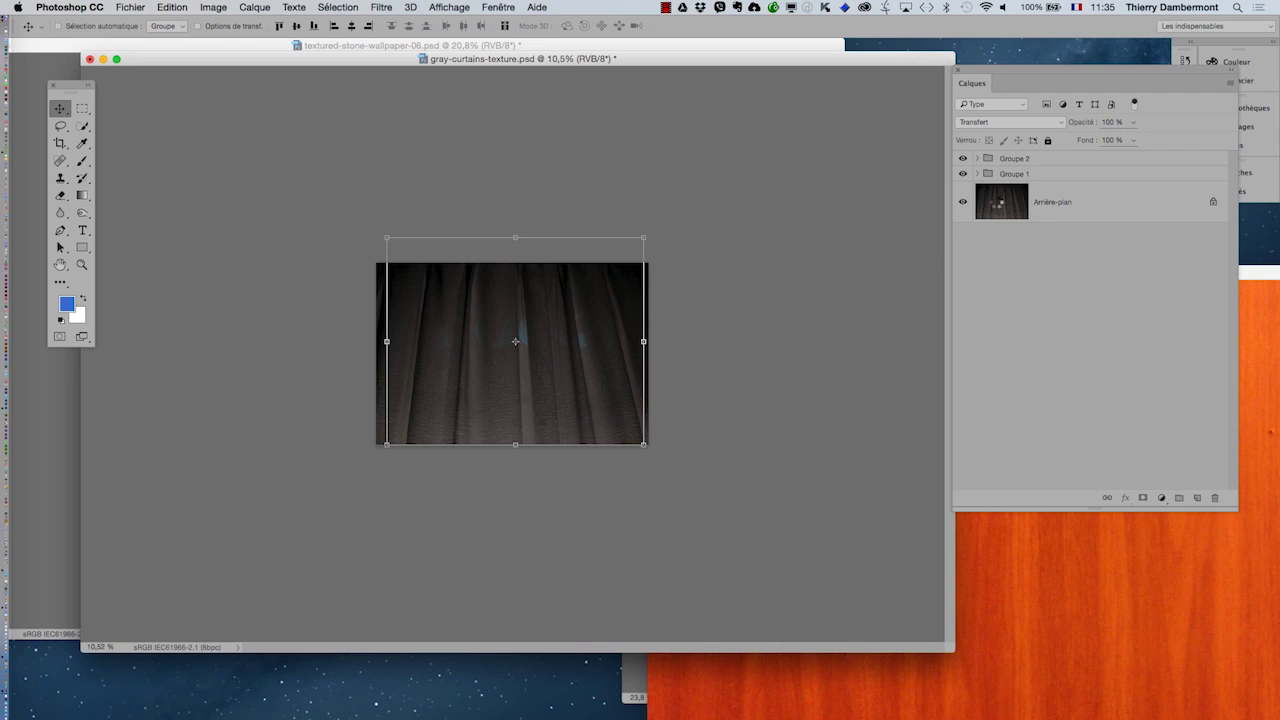
{"action": "left_click", "coordinate": [997, 207]}
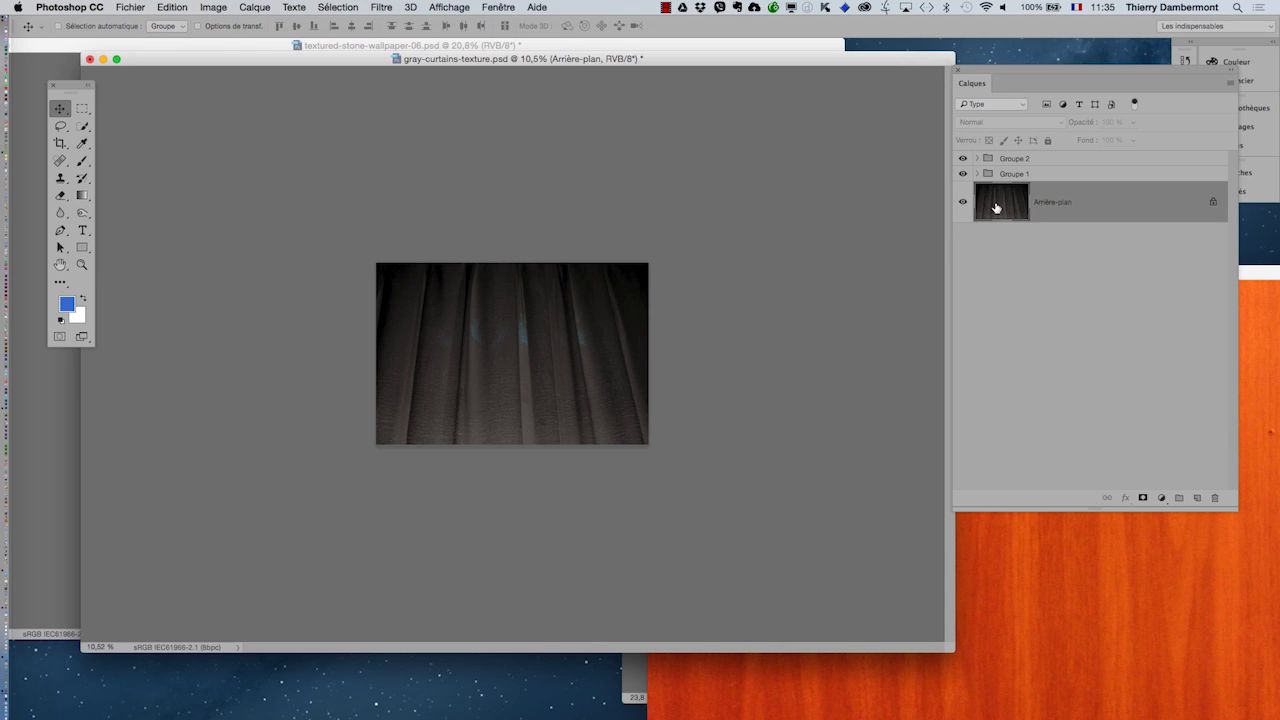
- Preview a brightening RVB Curves adjustment on the curtains background, then cancel it
{"action": "key", "text": "super+u"}
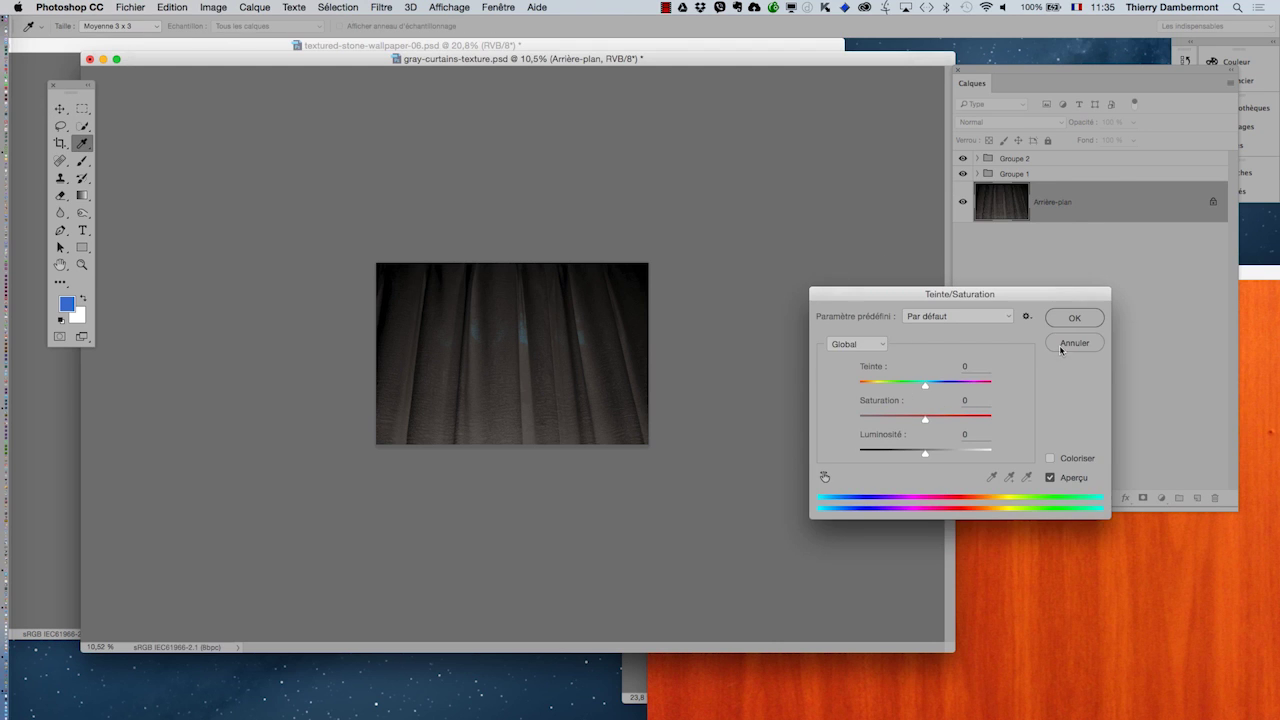
{"action": "left_click", "coordinate": [1061, 347]}
{"action": "left_click", "coordinate": [213, 7]}
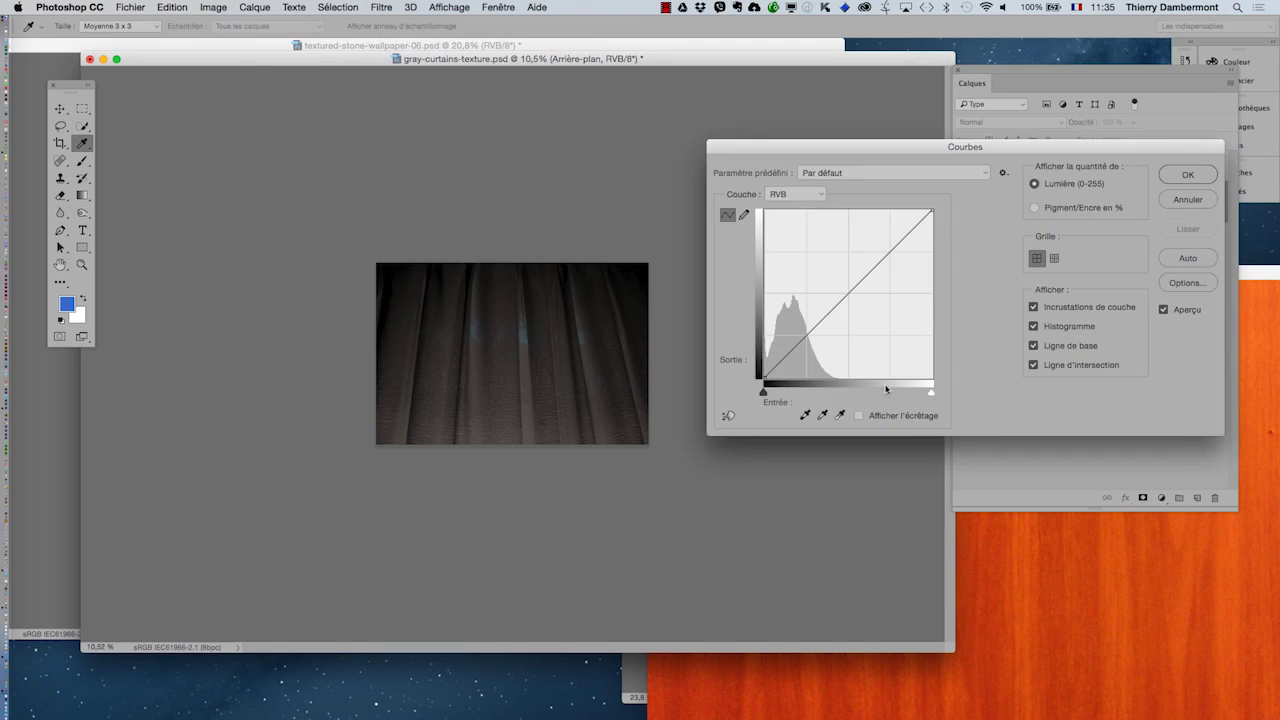
{"action": "left_click_drag", "start_coordinate": [846, 294], "coordinate": [834, 234]}
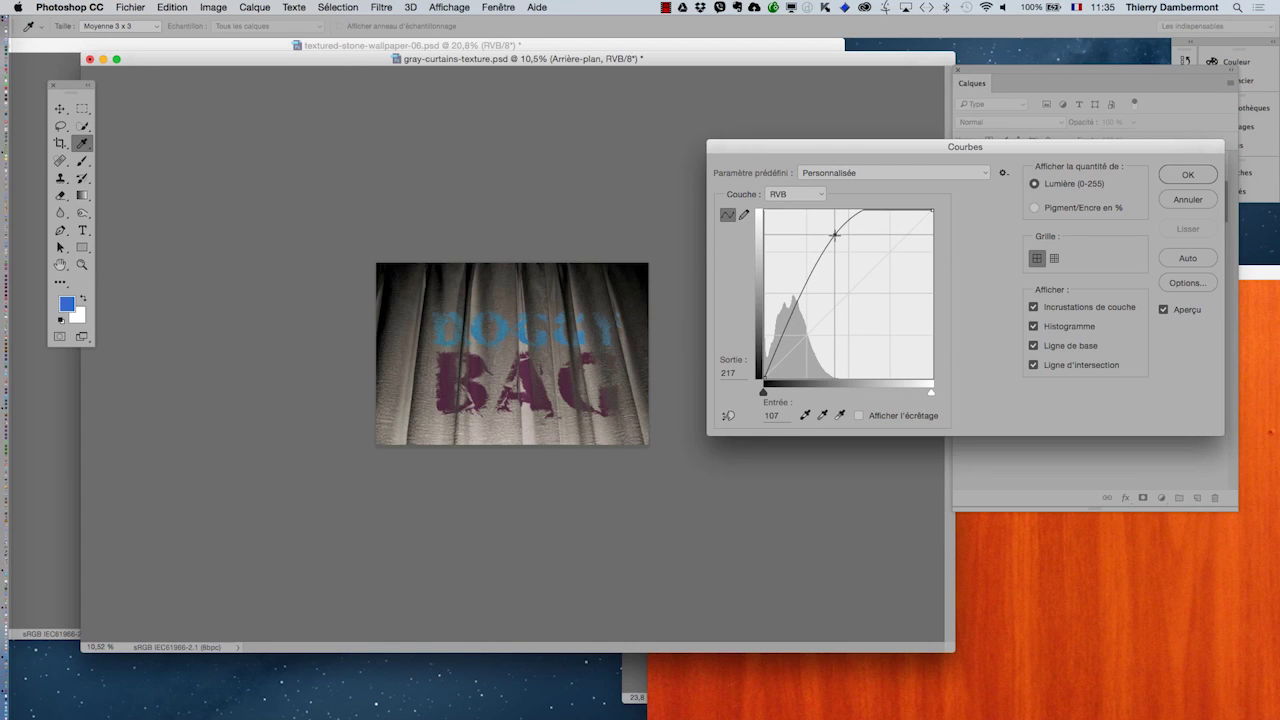
{"action": "left_click_drag", "start_coordinate": [809, 285], "coordinate": [794, 287]}
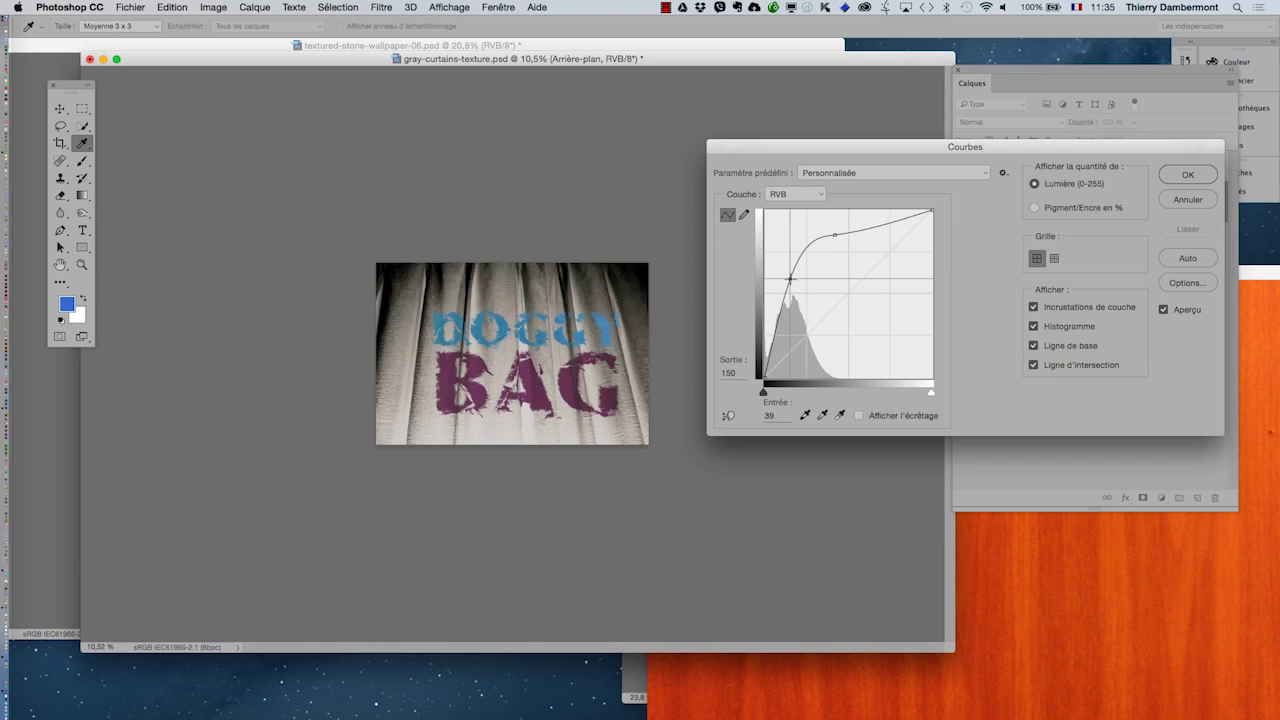
{"action": "left_click_drag", "start_coordinate": [834, 234], "coordinate": [838, 232]}
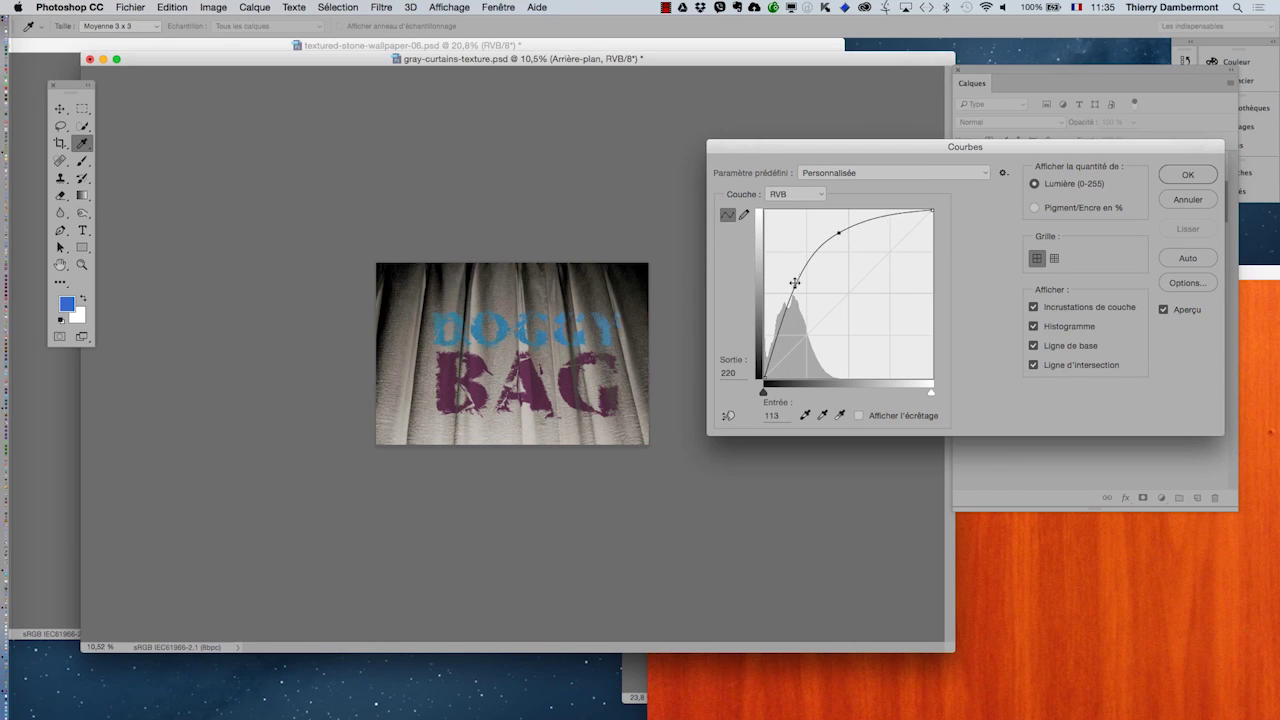
{"action": "left_click_drag", "start_coordinate": [794, 287], "coordinate": [790, 297]}
{"action": "left_click_drag", "start_coordinate": [835, 237], "coordinate": [846, 239]}
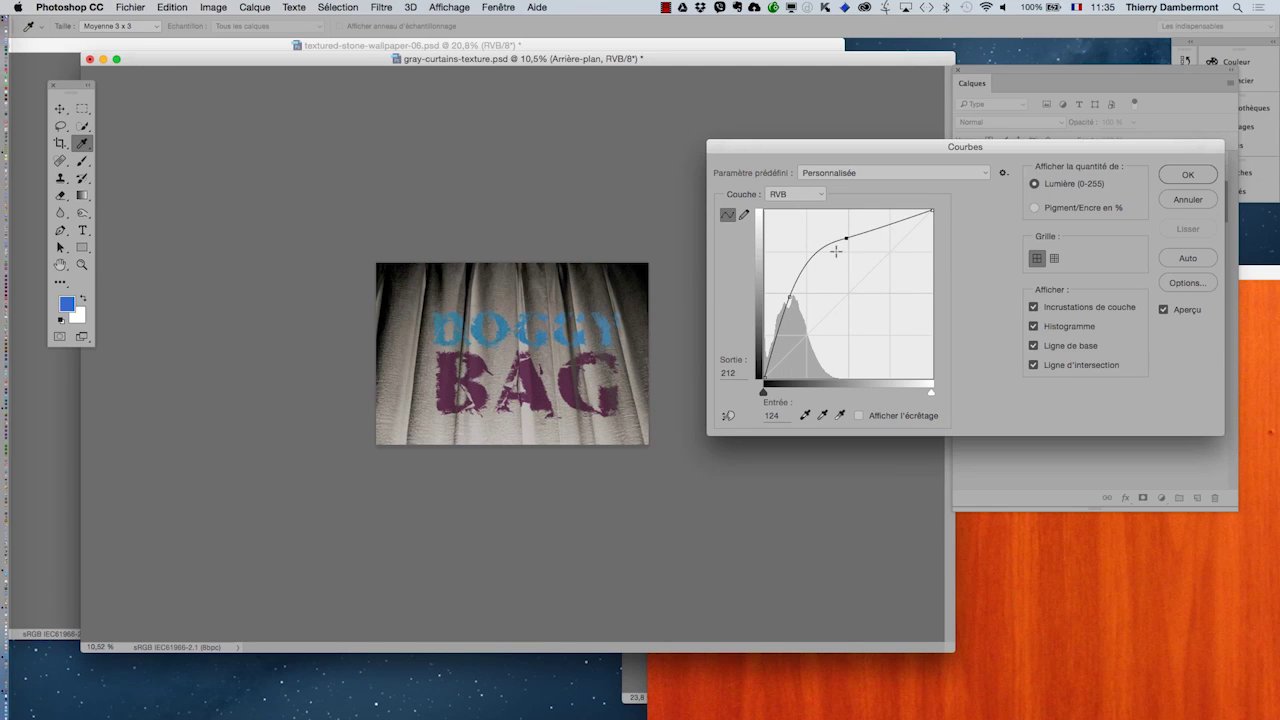
{"action": "left_click", "coordinate": [1165, 199]}
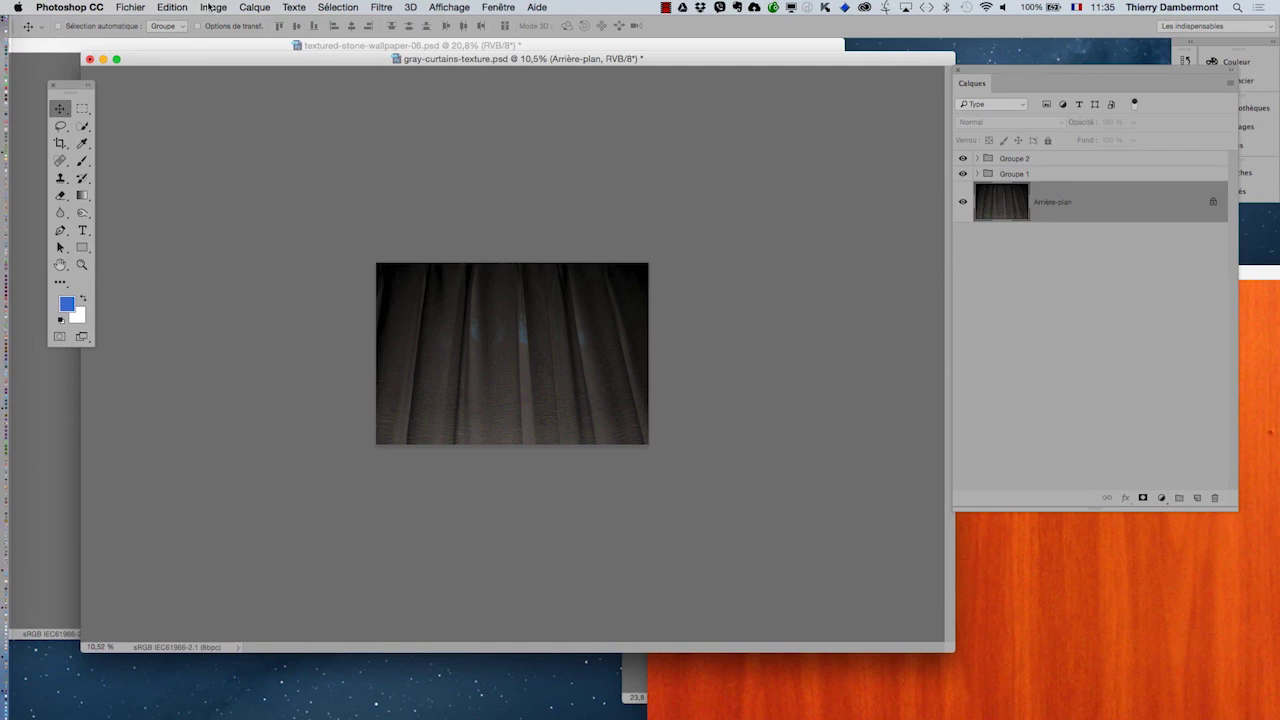
- Apply Levels to the curtains with the midtone input slider at about 2,24
{"action": "left_click", "coordinate": [211, 7]}
{"action": "left_click", "coordinate": [420, 64]}
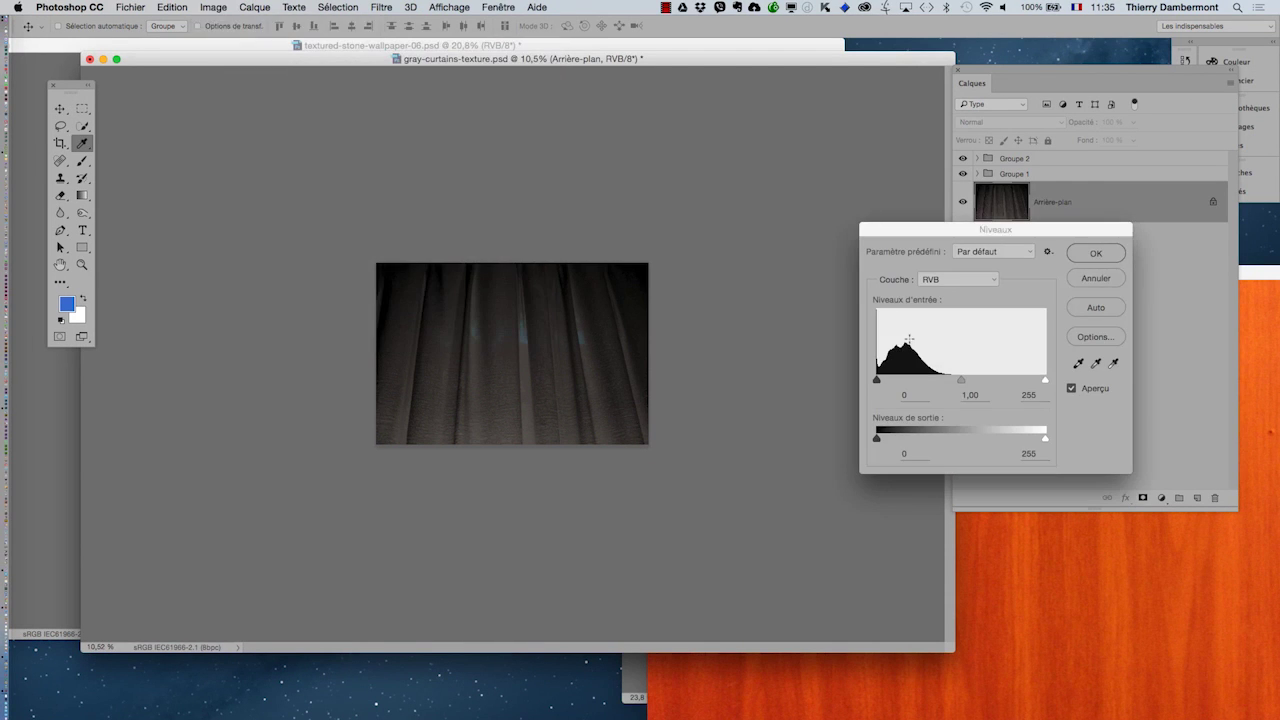
{"action": "key", "text": "alt"}
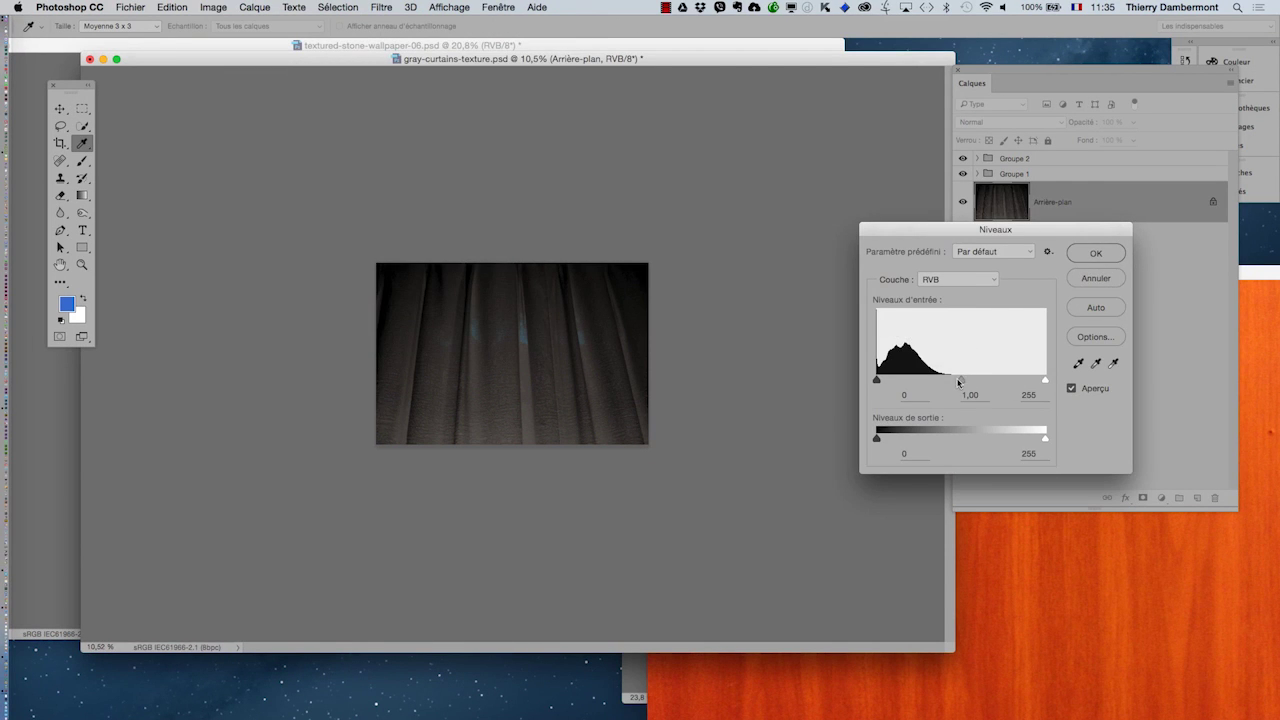
{"action": "left_click_drag", "start_coordinate": [959, 381], "coordinate": [919, 383]}
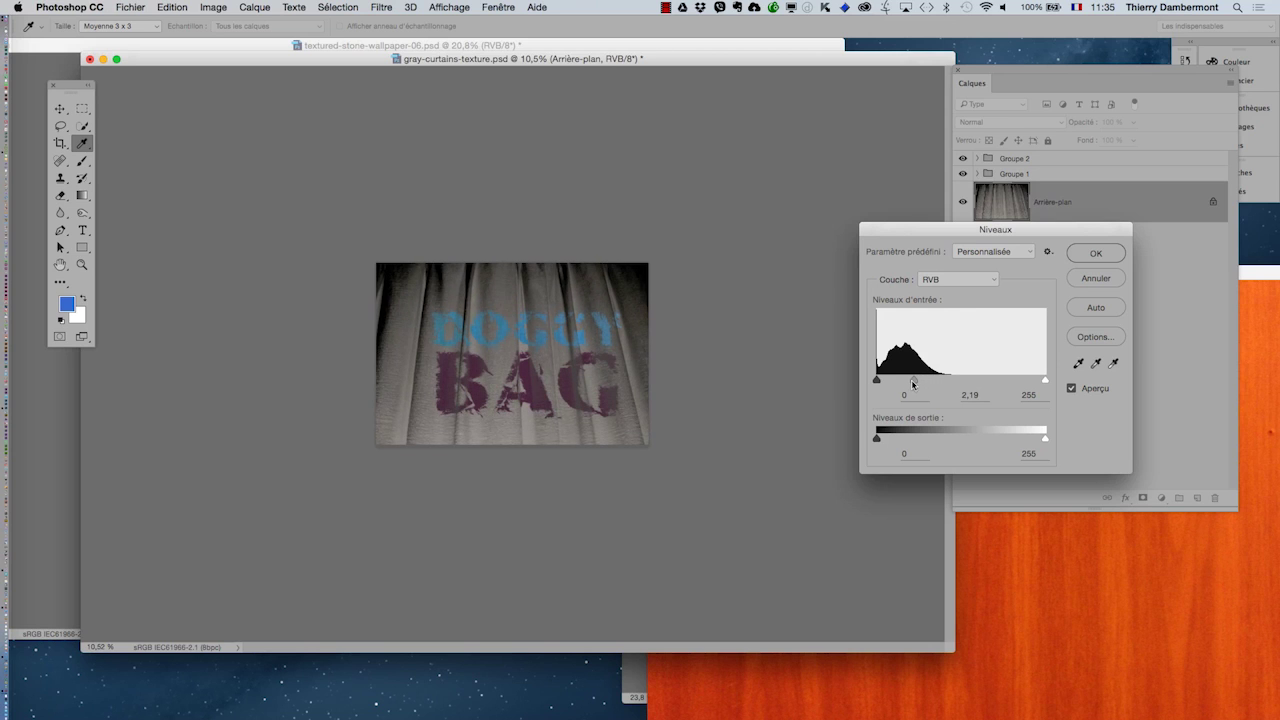
{"action": "left_click_drag", "start_coordinate": [905, 383], "coordinate": [913, 381]}
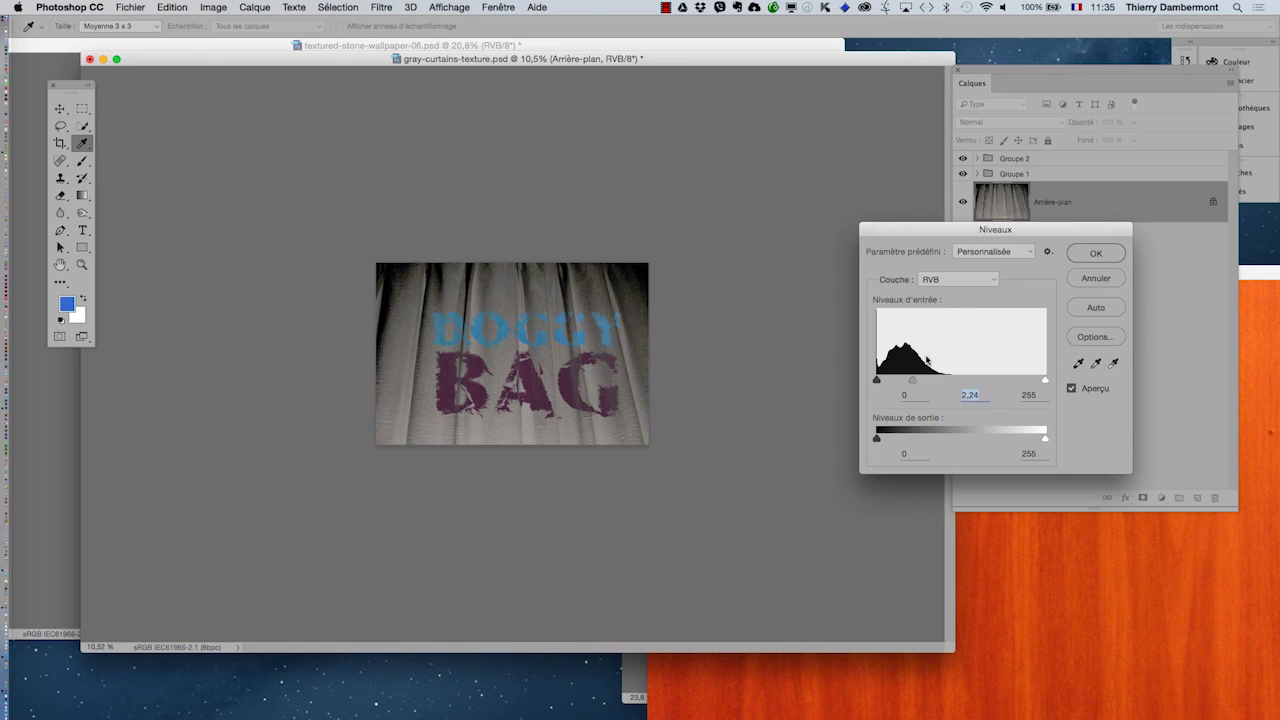
{"action": "left_click", "coordinate": [1093, 258]}
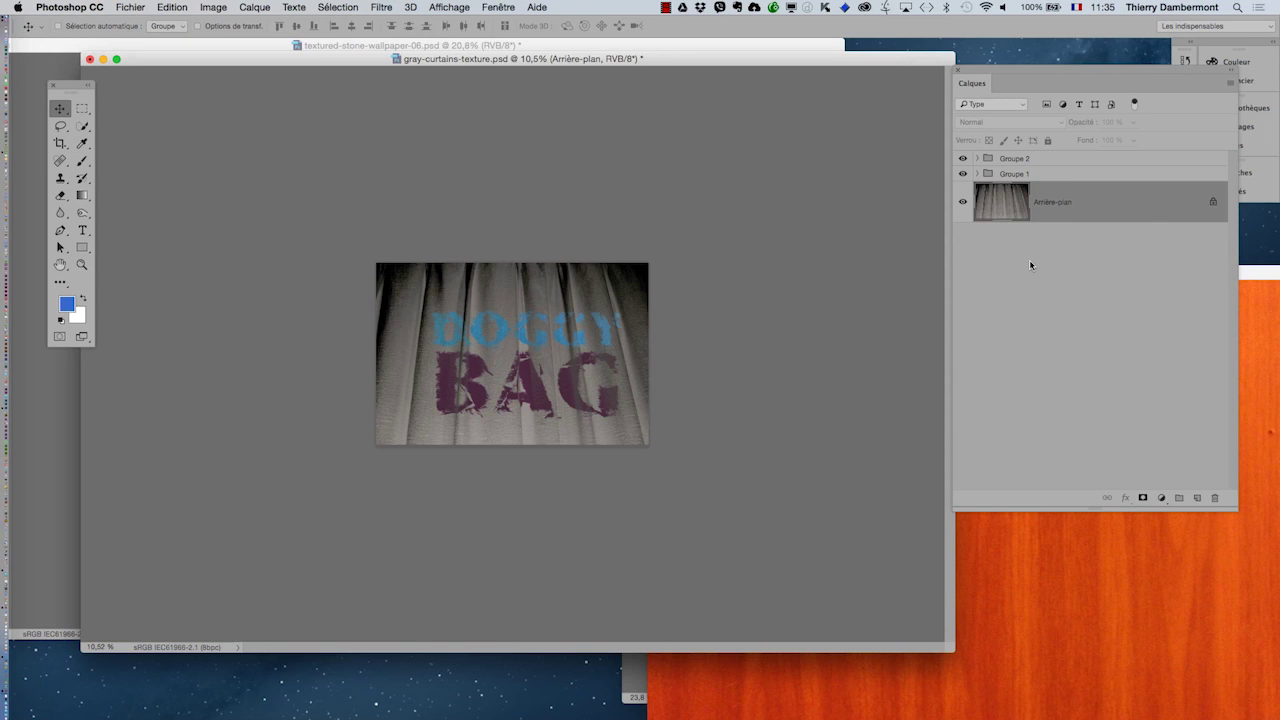
- Expand Groupe 1 and inspect DOGGY's blending options (underlying layer 46/126) in full-screen view
{"action": "key", "text": "ctrl+plus"}
{"action": "key", "text": "ctrl+plus"}
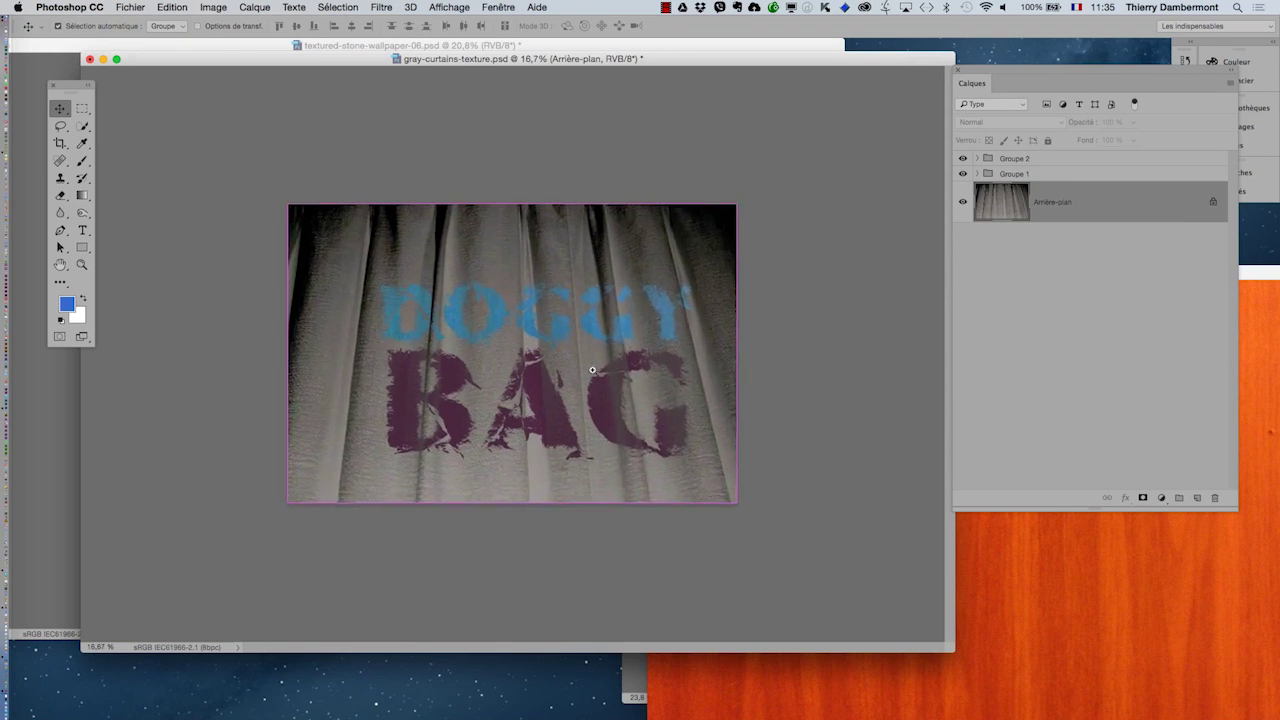
{"action": "key", "text": "ctrl+plus"}
{"action": "key", "text": "f"}
{"action": "left_click_drag", "start_coordinate": [674, 357], "coordinate": [609, 348]}
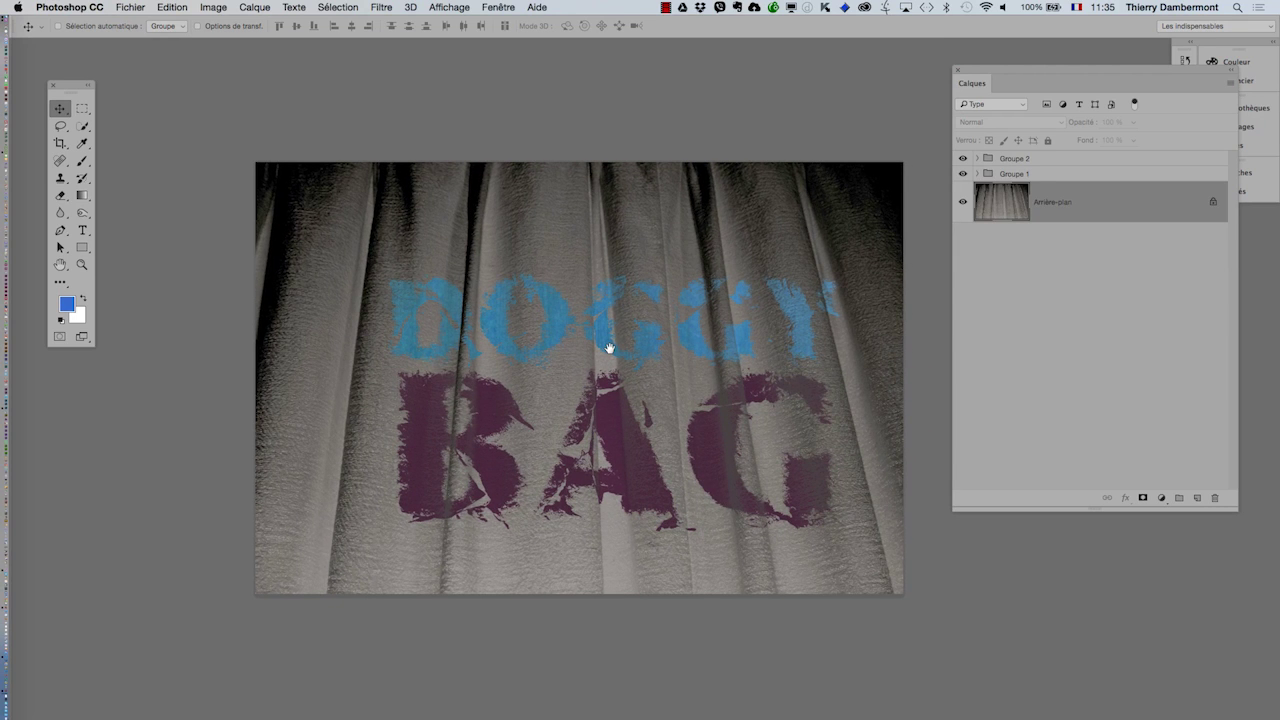
{"action": "left_click", "coordinate": [978, 174]}
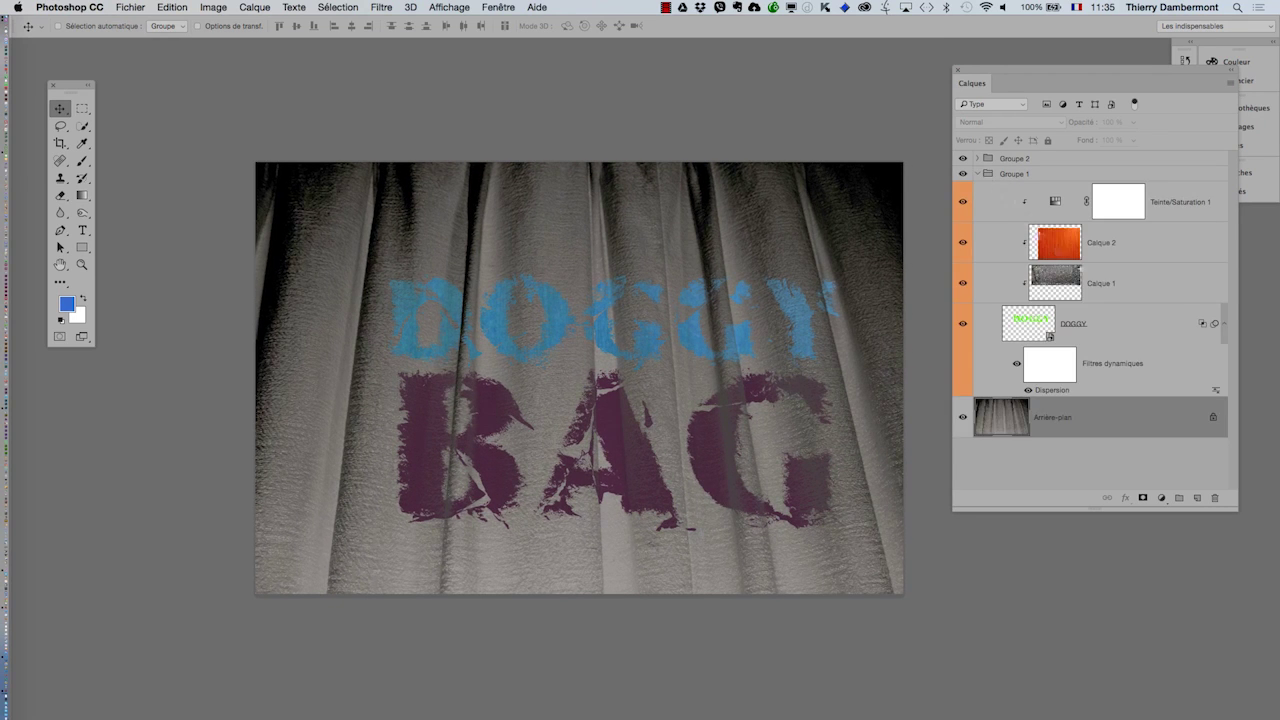
{"action": "double_click", "coordinate": [1104, 326]}
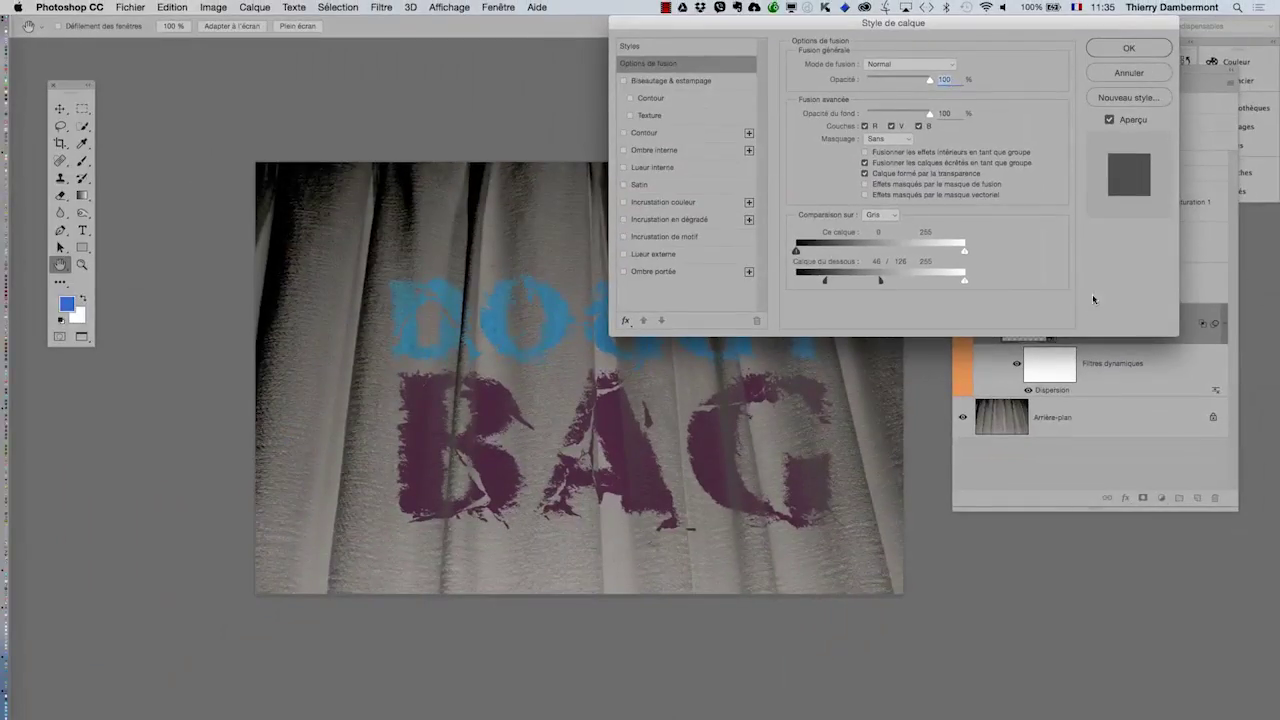
{"action": "left_click", "coordinate": [1129, 73]}
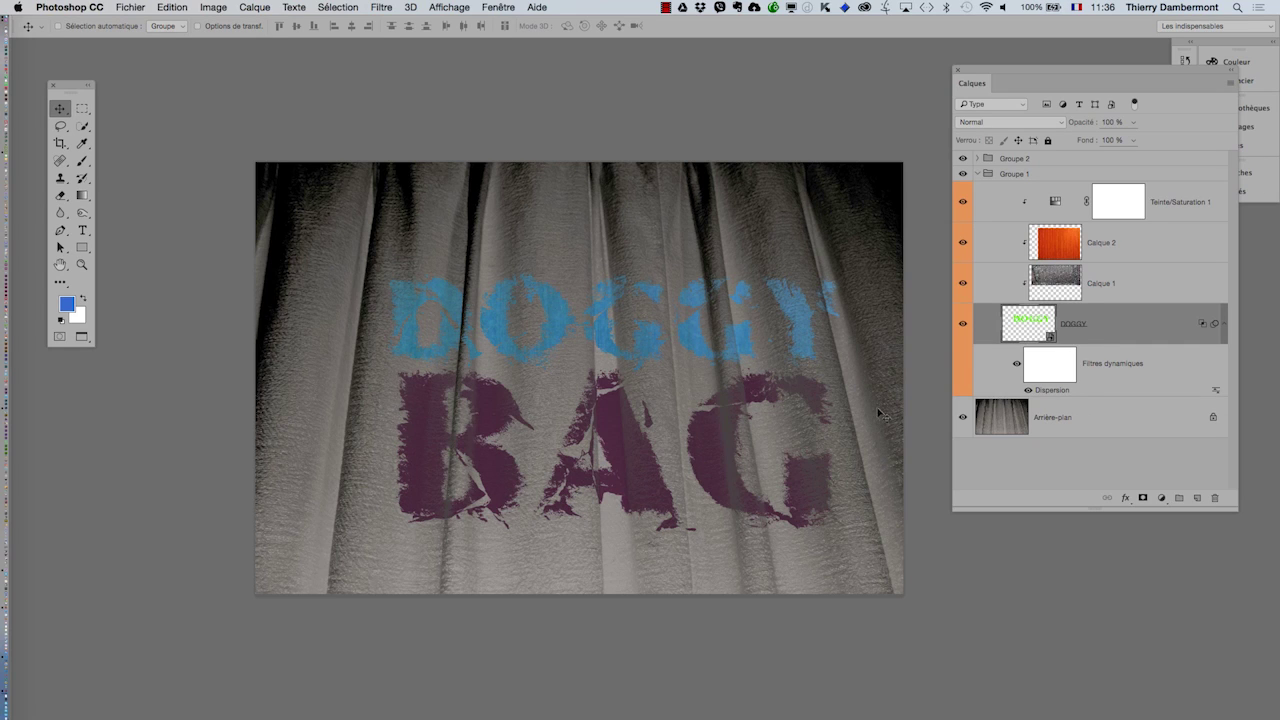
- Collapse Groupe 1, expand Groupe 2, and select the BAG smart object layer
{"action": "left_click", "coordinate": [60, 265]}
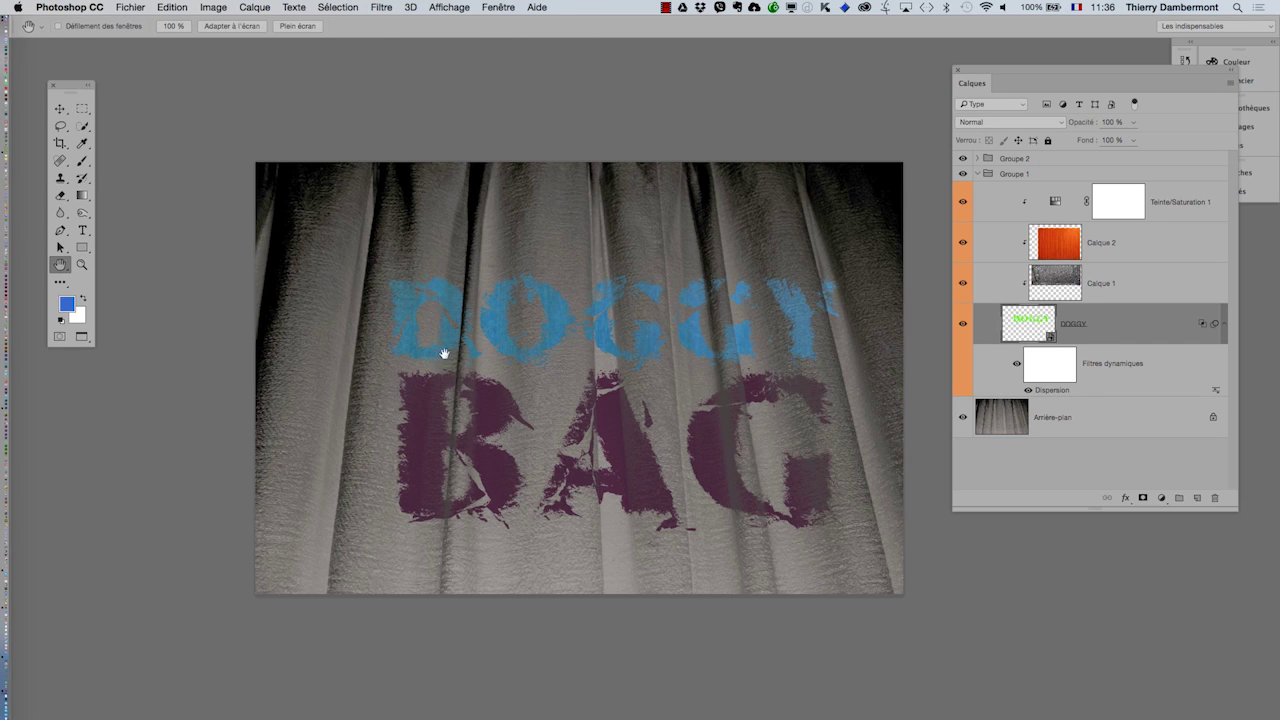
{"action": "left_click", "coordinate": [980, 174]}
{"action": "left_click", "coordinate": [978, 159]}
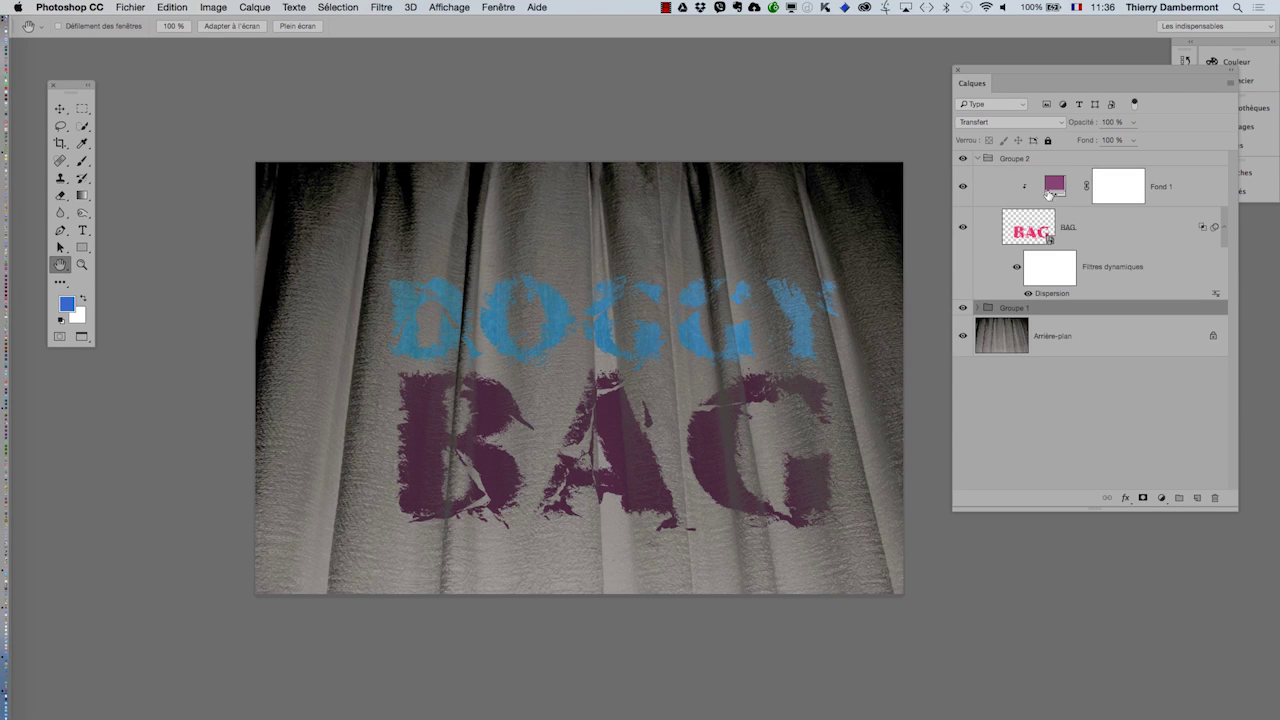
{"action": "scroll", "coordinate": [643, 450], "scroll_direction": "up", "scroll_amount": 3}
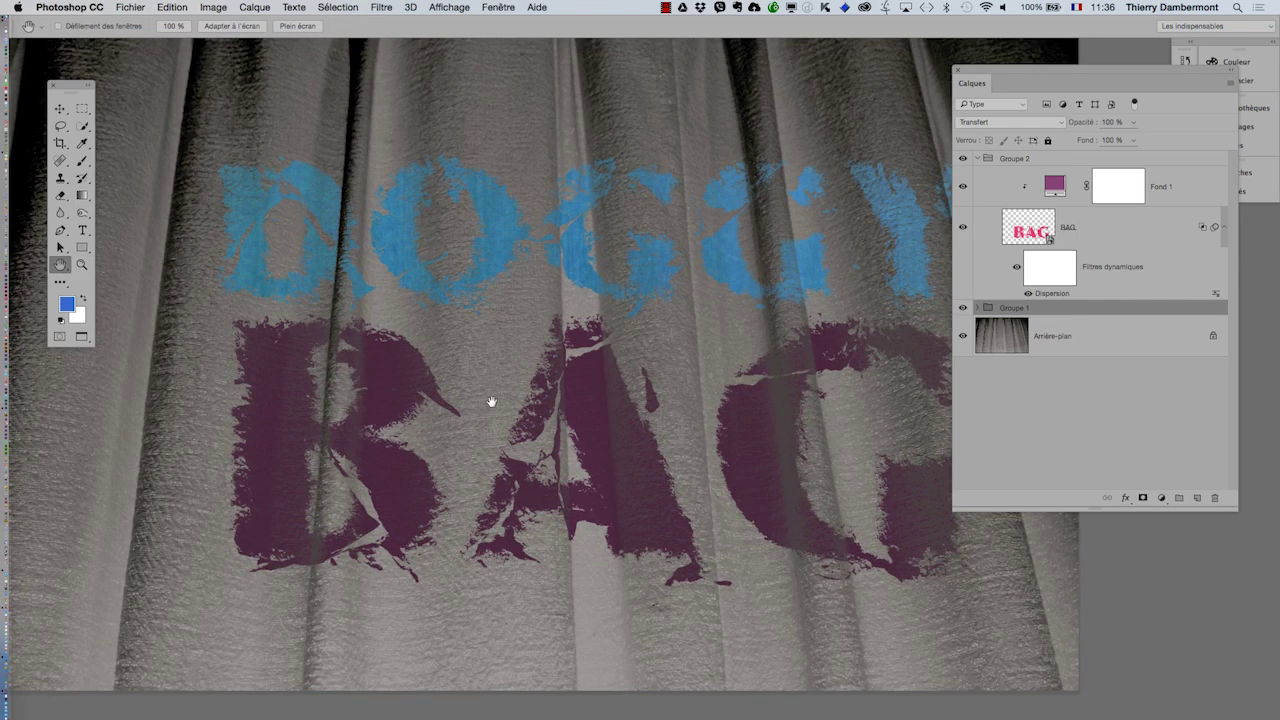
{"action": "mouse_move", "coordinate": [490, 400]}
{"action": "left_mouse_down"}
{"action": "mouse_move", "coordinate": [429, 351]}
{"action": "mouse_move", "coordinate": [390, 293]}
{"action": "mouse_move", "coordinate": [437, 277]}
{"action": "left_mouse_up"}
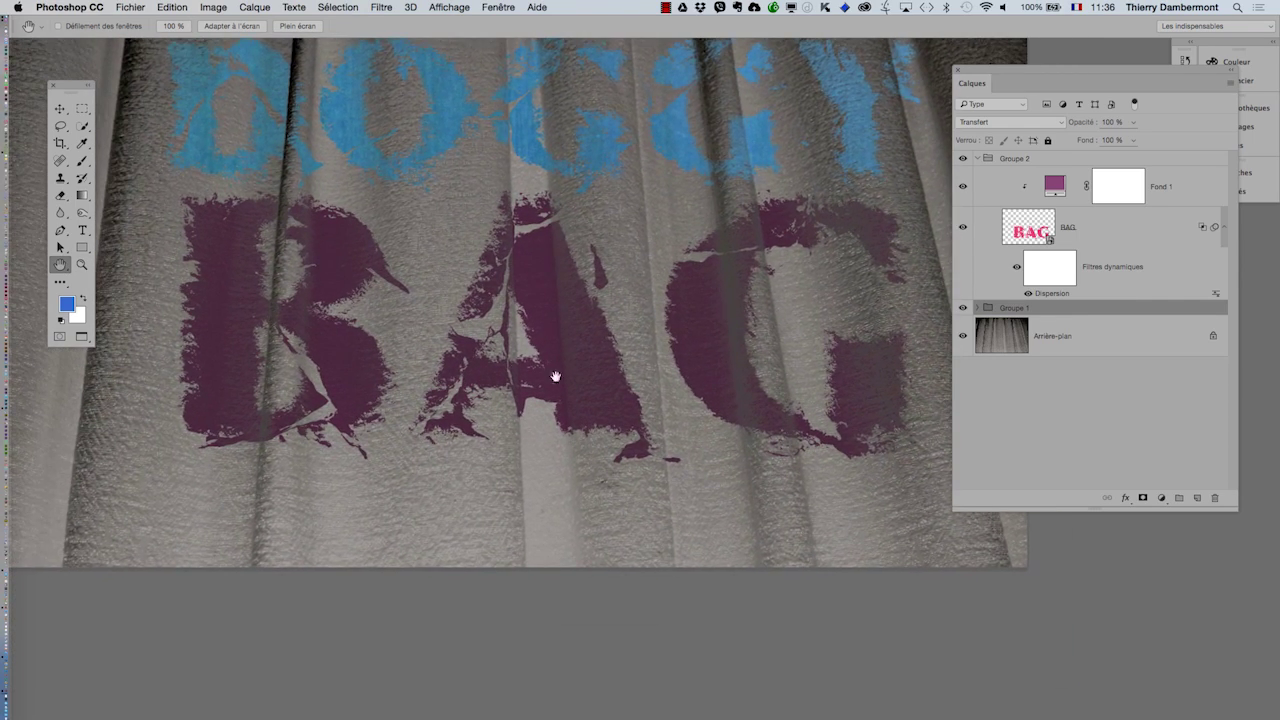
{"action": "left_click", "coordinate": [1057, 296]}
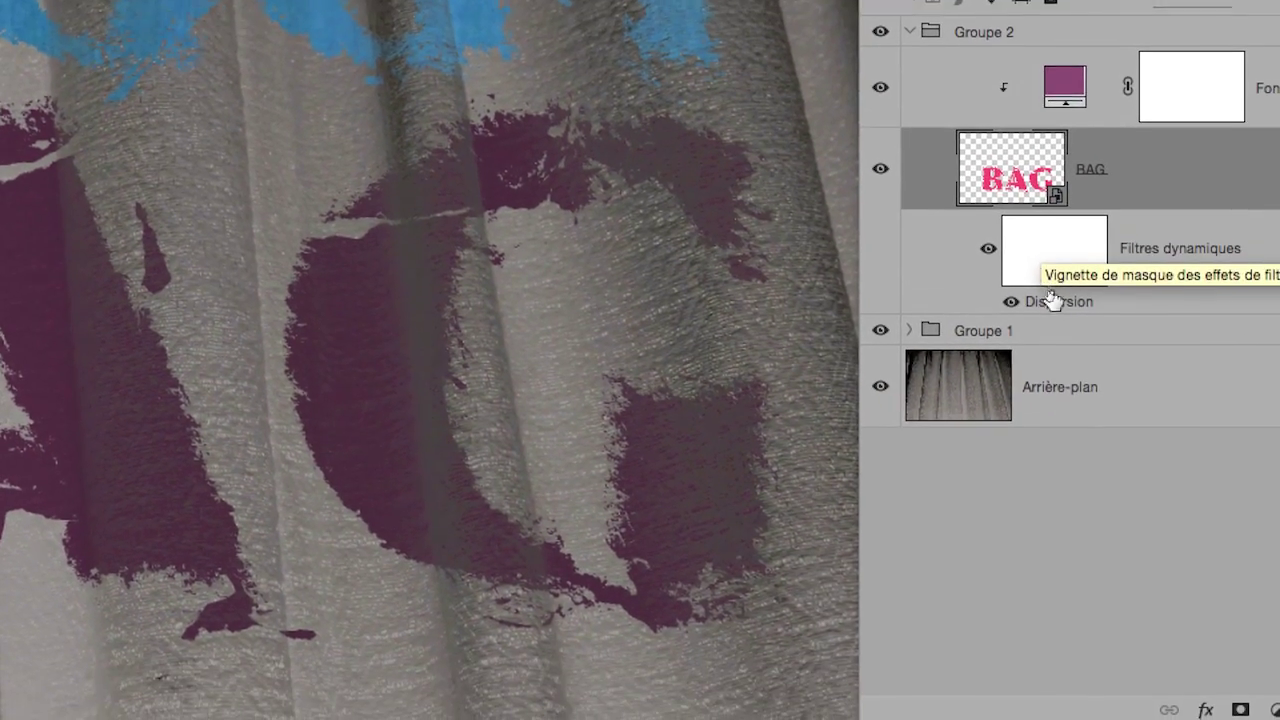
- Re-run BAG's Dispersion filter using gray-curtains-texture-DISPL MAP.psd as the map
{"action": "double_click", "coordinate": [1053, 300]}
{"action": "left_click", "coordinate": [952, 405]}
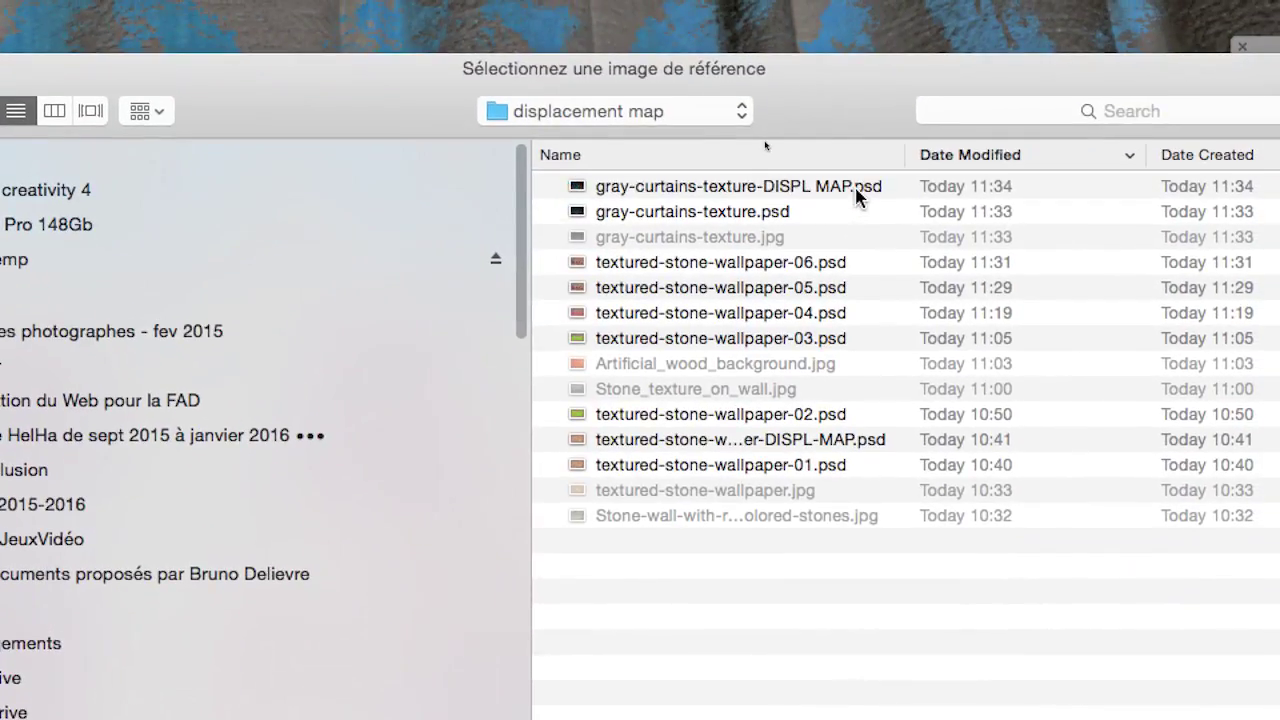
{"action": "left_click", "coordinate": [855, 190]}
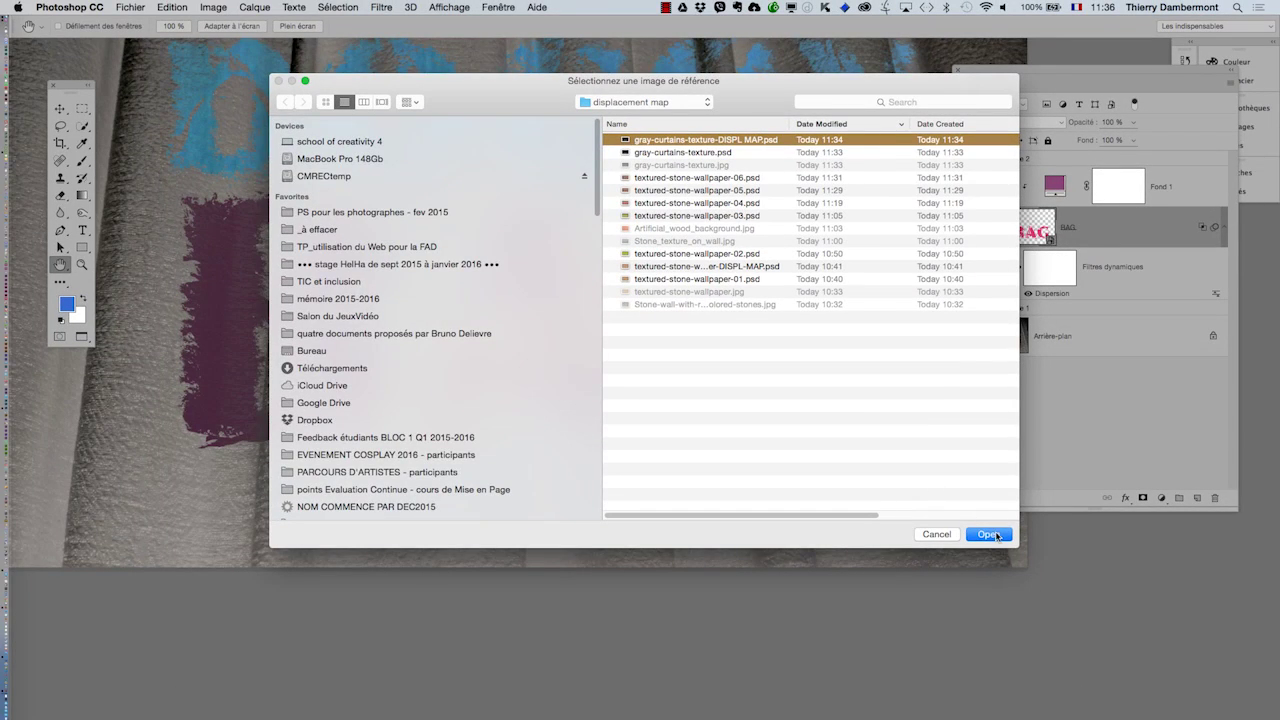
{"action": "left_click", "coordinate": [988, 534]}
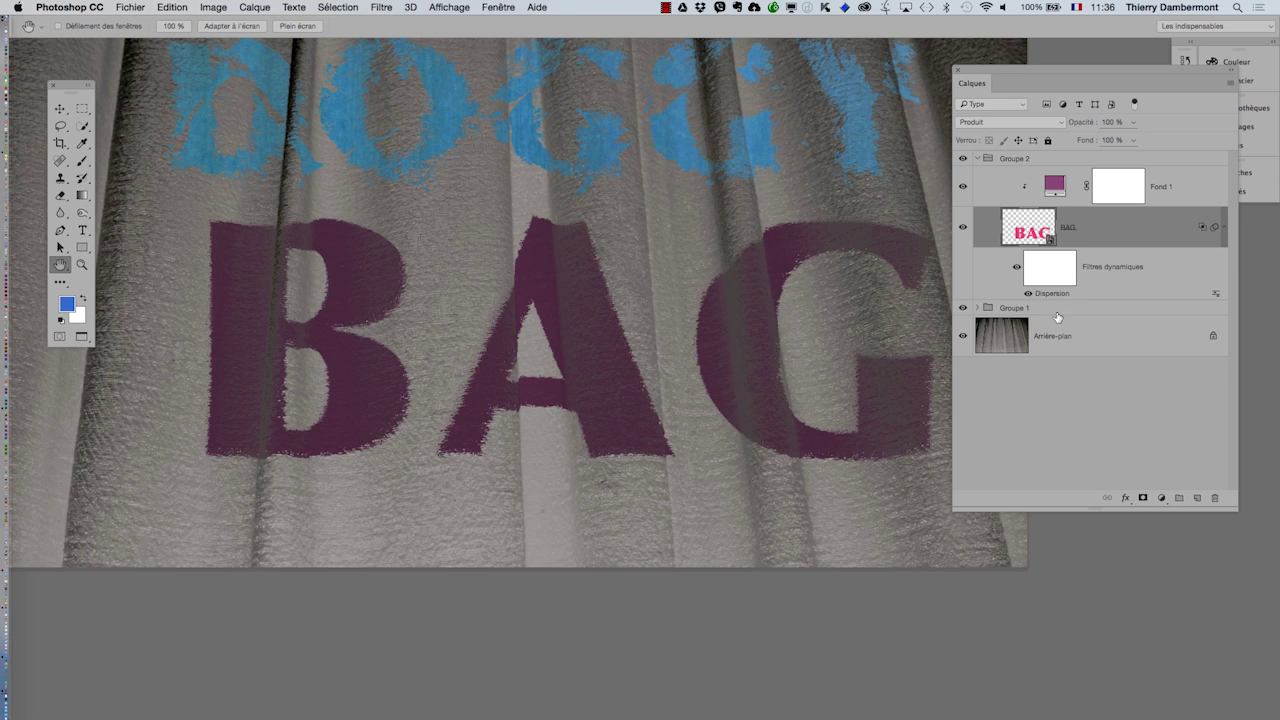
- Review BAG's blending options, with the underlying-layer range at 76/97
{"action": "double_click", "coordinate": [1092, 227]}
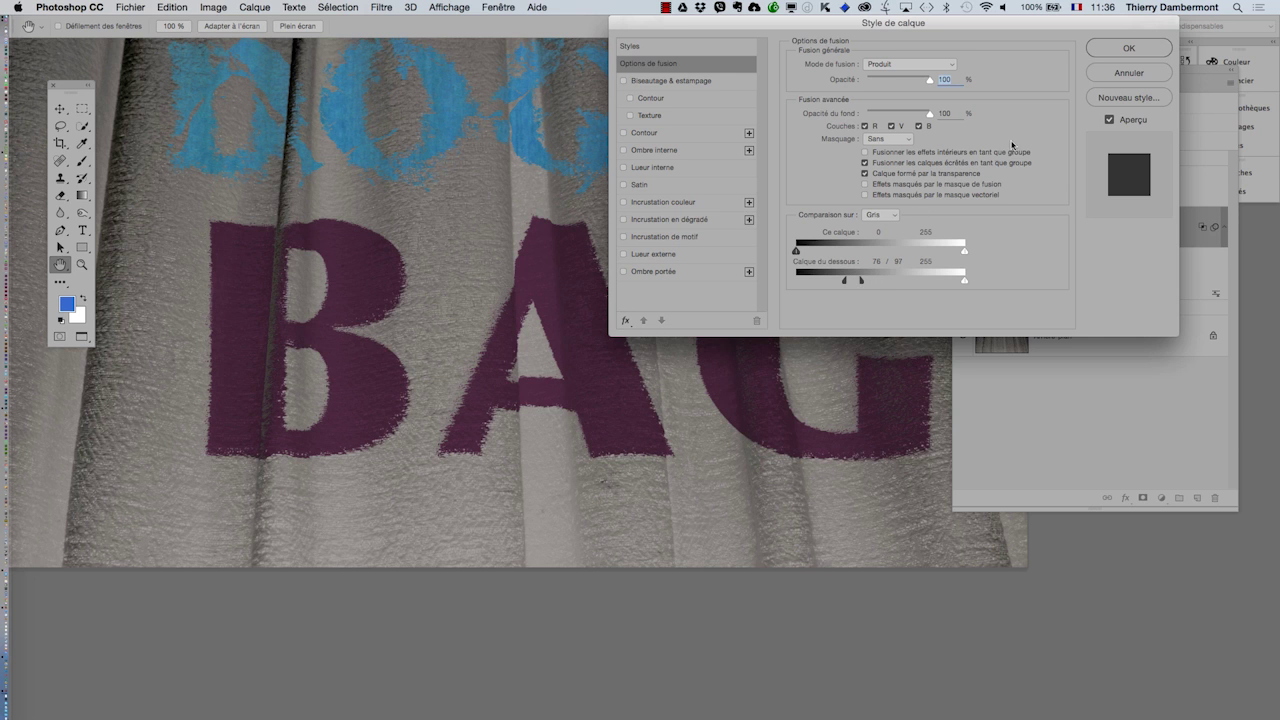
{"action": "left_click", "coordinate": [1110, 49]}
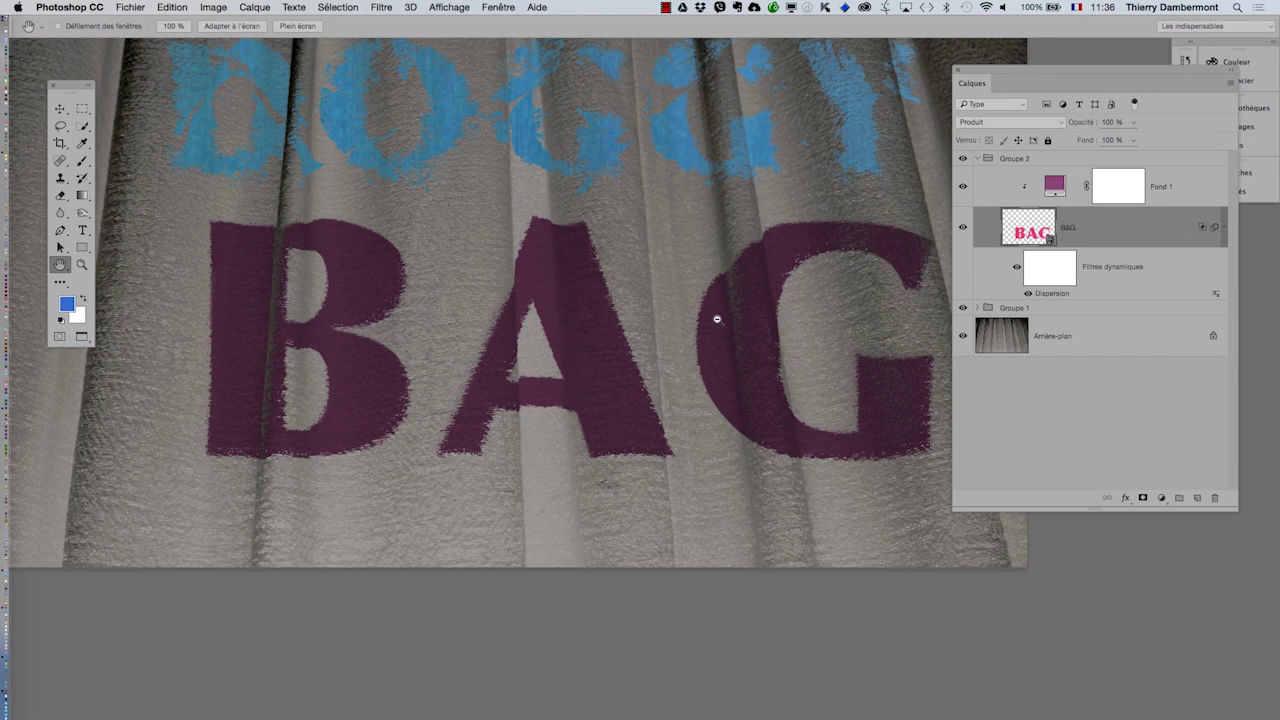
{"action": "scroll", "coordinate": [717, 319], "scroll_direction": "up", "scroll_amount": 1}
{"action": "scroll", "coordinate": [717, 319], "scroll_direction": "down", "scroll_amount": 1}
{"action": "scroll", "coordinate": [716, 318], "scroll_direction": "down", "scroll_amount": 1}
{"action": "scroll", "coordinate": [715, 317], "scroll_direction": "down", "scroll_amount": 1}
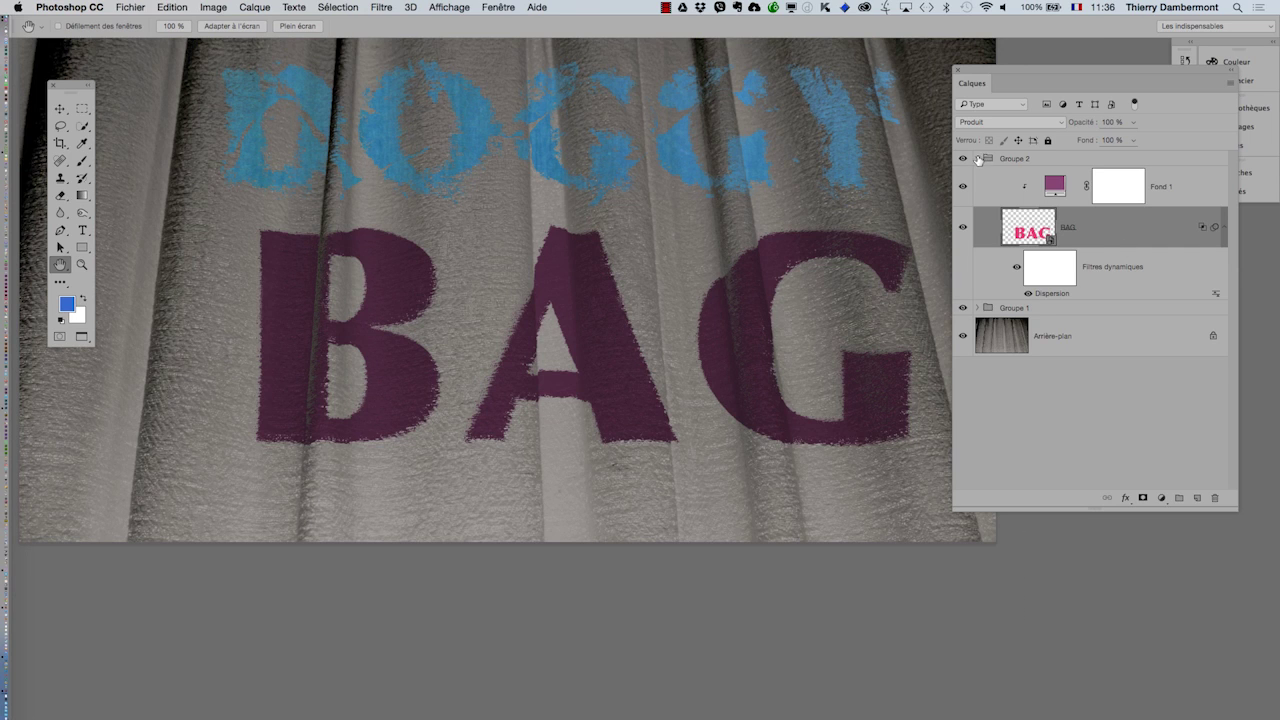
{"action": "left_click", "coordinate": [977, 159]}
{"action": "left_click", "coordinate": [977, 174]}
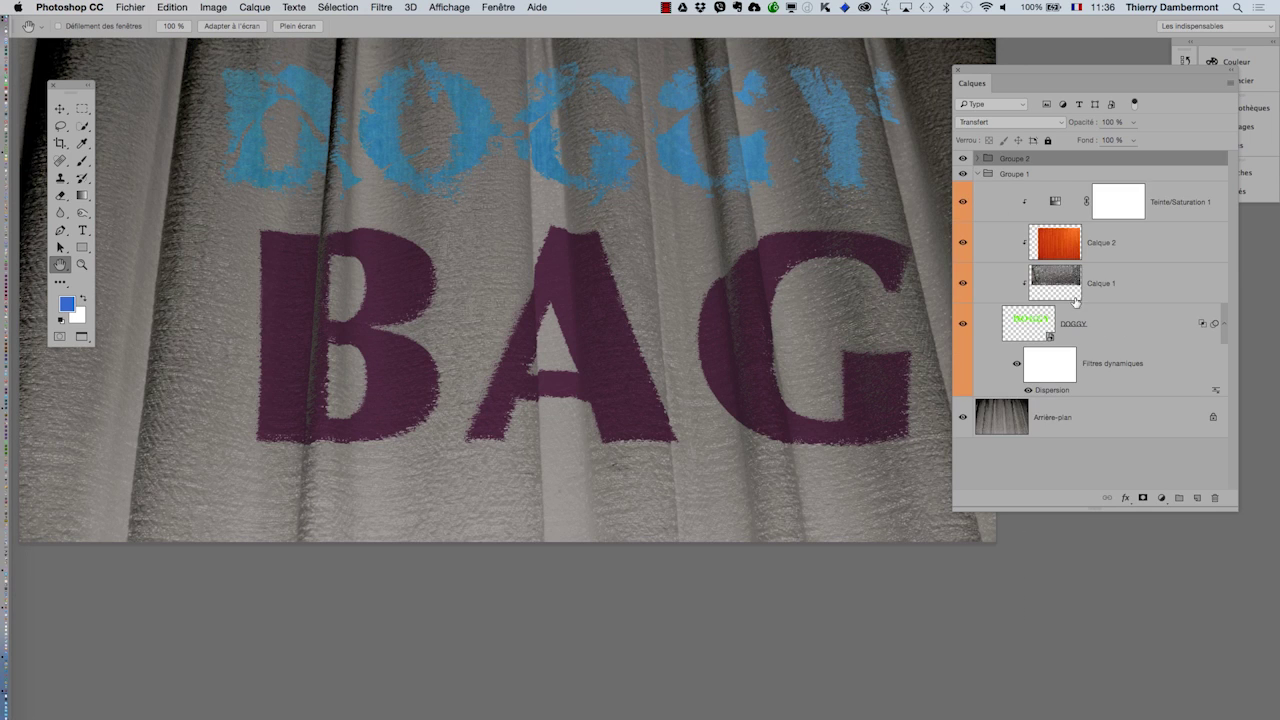
{"action": "double_click", "coordinate": [1055, 391]}
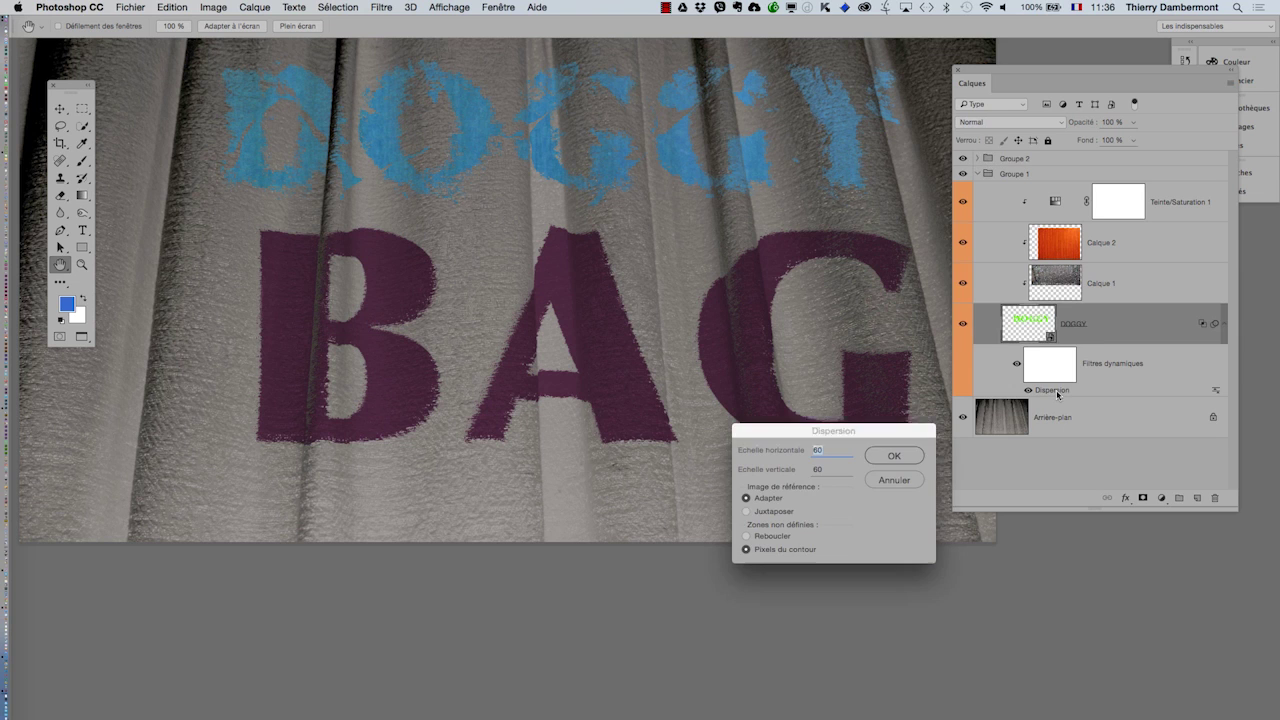
{"action": "left_click", "coordinate": [893, 456]}
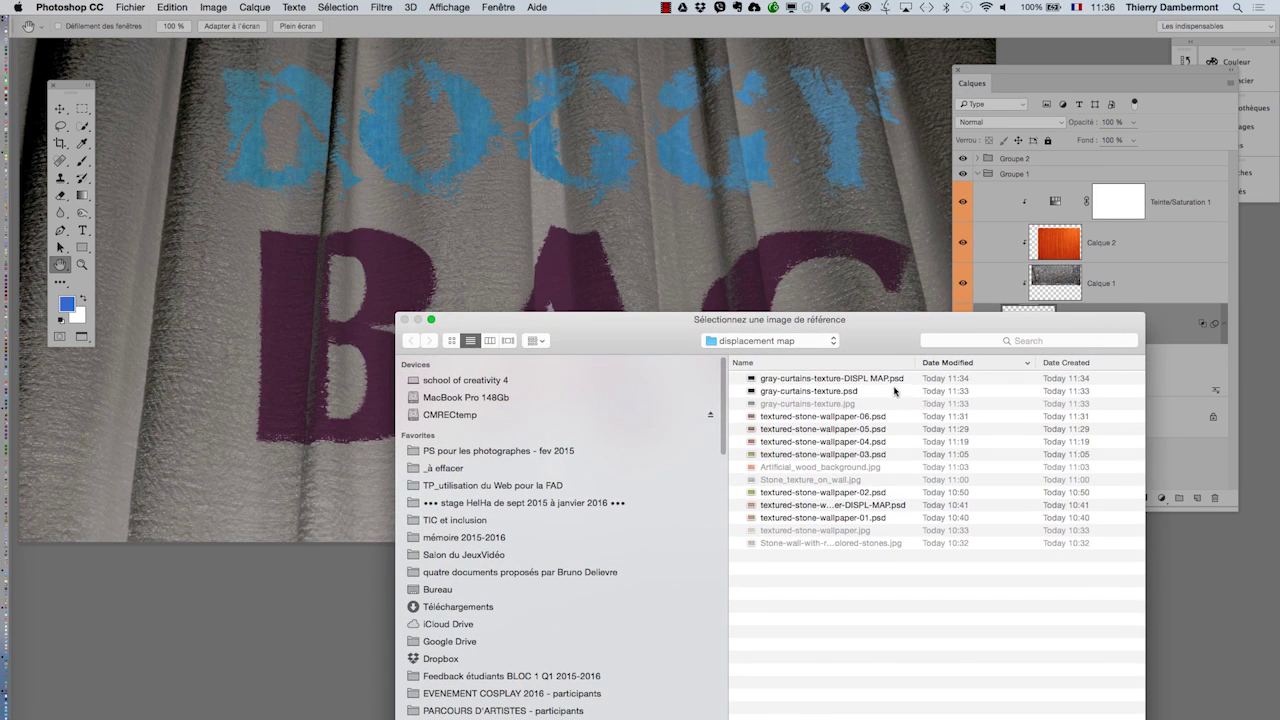
{"action": "left_click", "coordinate": [893, 378]}
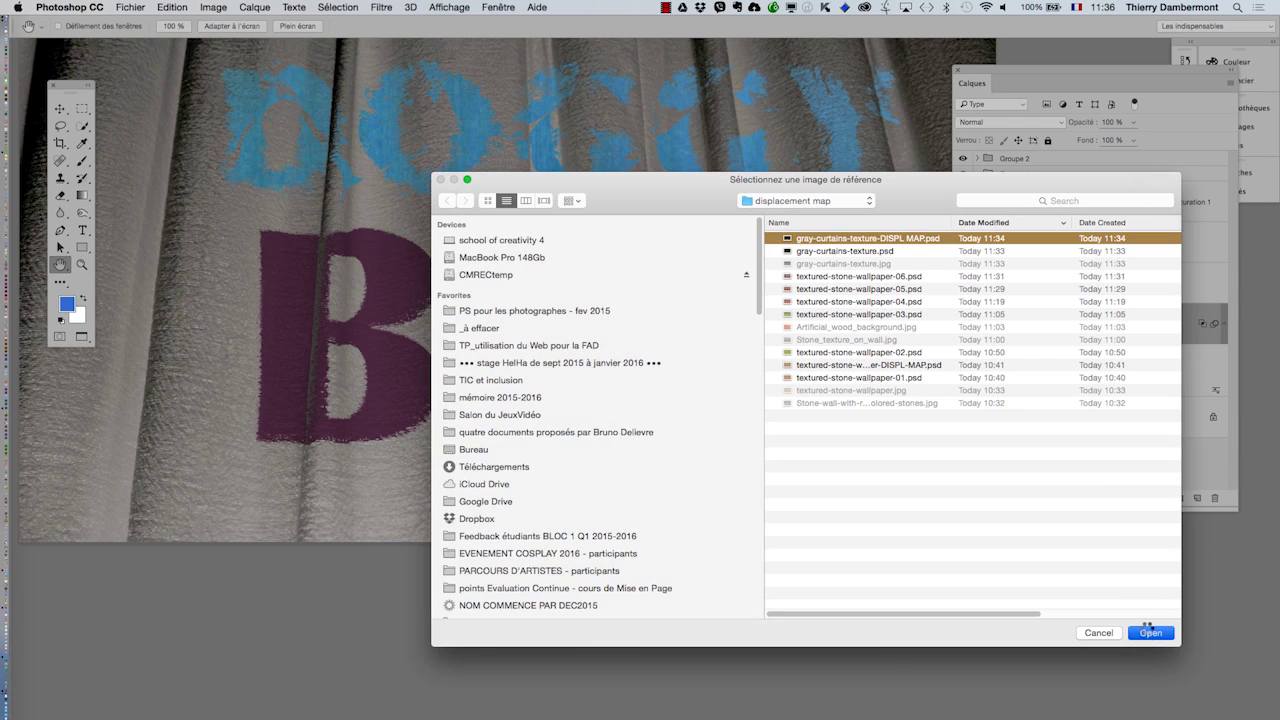
{"action": "left_click", "coordinate": [1149, 631]}
{"action": "scroll", "coordinate": [711, 175], "scroll_direction": "up", "scroll_amount": 1}
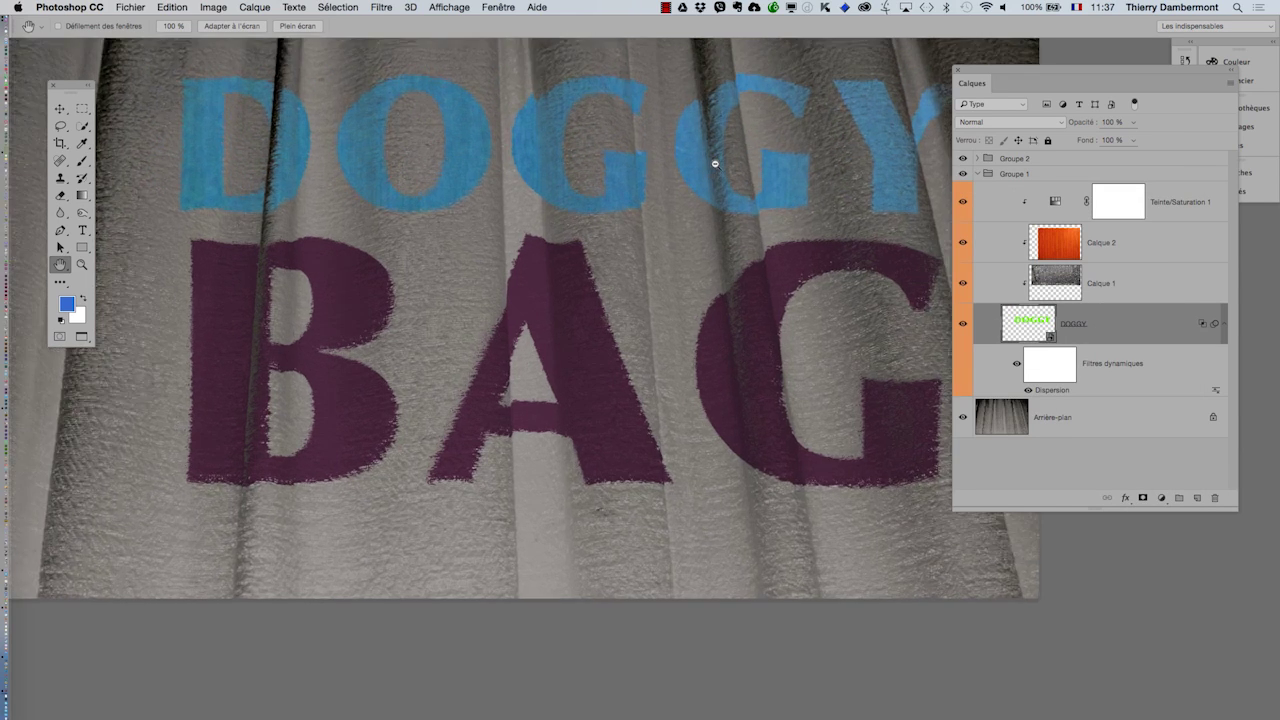
{"action": "scroll", "coordinate": [714, 163], "scroll_direction": "up", "scroll_amount": 1}
{"action": "scroll", "coordinate": [700, 180], "scroll_direction": "up", "scroll_amount": 1}
{"action": "scroll", "coordinate": [680, 323], "scroll_direction": "up", "scroll_amount": 1}
{"action": "scroll", "coordinate": [690, 220], "scroll_direction": "up", "scroll_amount": 1}
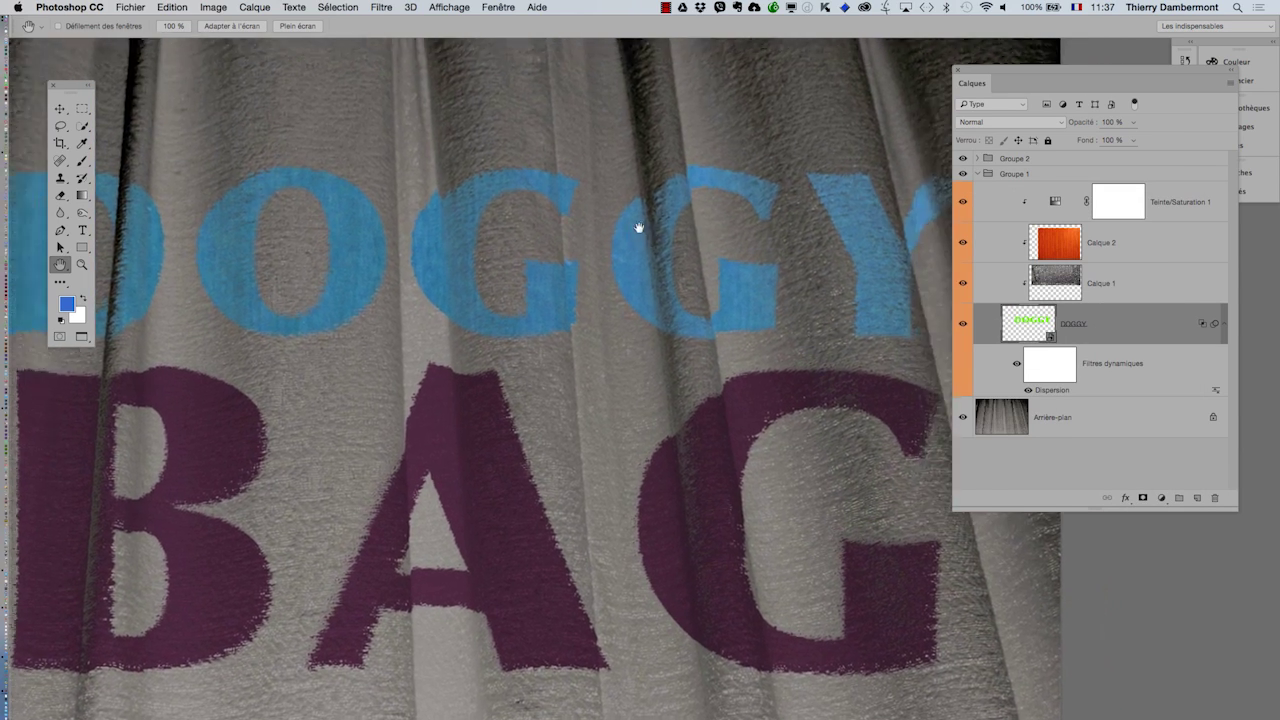
{"action": "scroll", "coordinate": [760, 232], "scroll_direction": "up", "scroll_amount": 1}
{"action": "scroll", "coordinate": [859, 251], "scroll_direction": "up", "scroll_amount": 1}
{"action": "scroll", "coordinate": [860, 248], "scroll_direction": "up", "scroll_amount": 1}
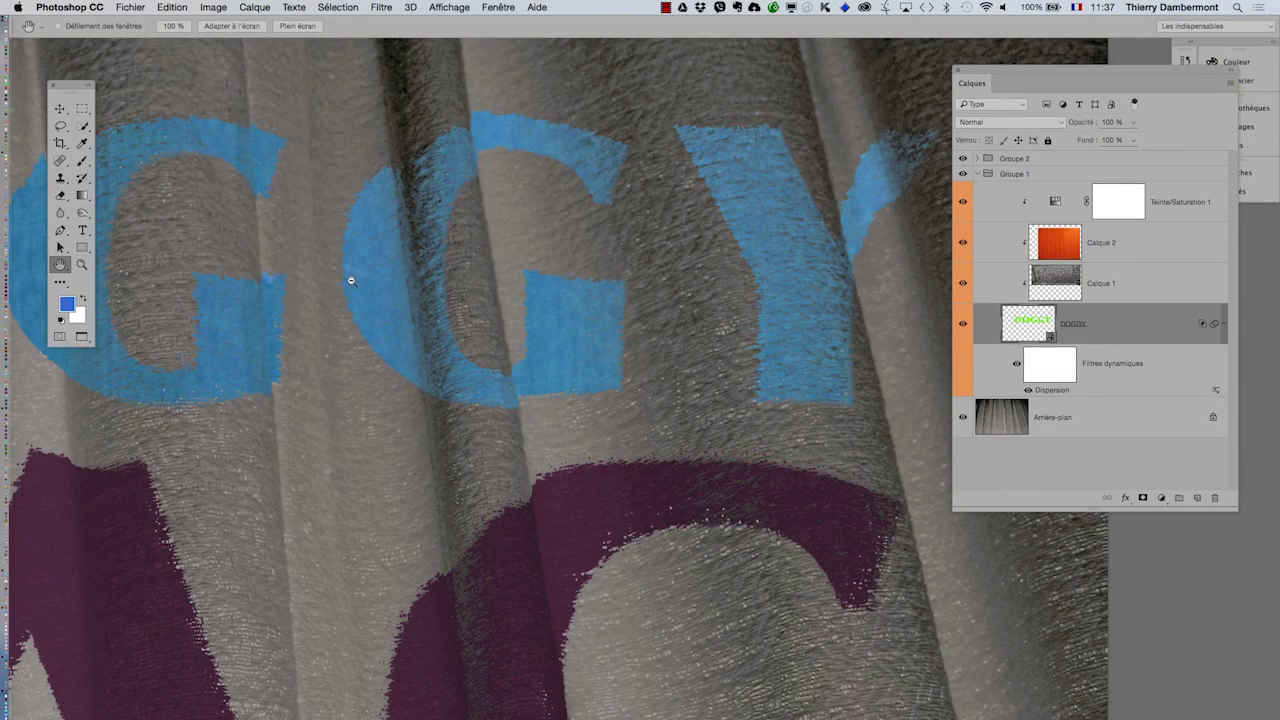
{"action": "scroll", "coordinate": [351, 281], "scroll_direction": "down", "scroll_amount": 1}
{"action": "scroll", "coordinate": [351, 281], "scroll_direction": "down", "scroll_amount": 1}
{"action": "scroll", "coordinate": [351, 285], "scroll_direction": "down", "scroll_amount": 1}
{"action": "scroll", "coordinate": [351, 288], "scroll_direction": "down", "scroll_amount": 1}
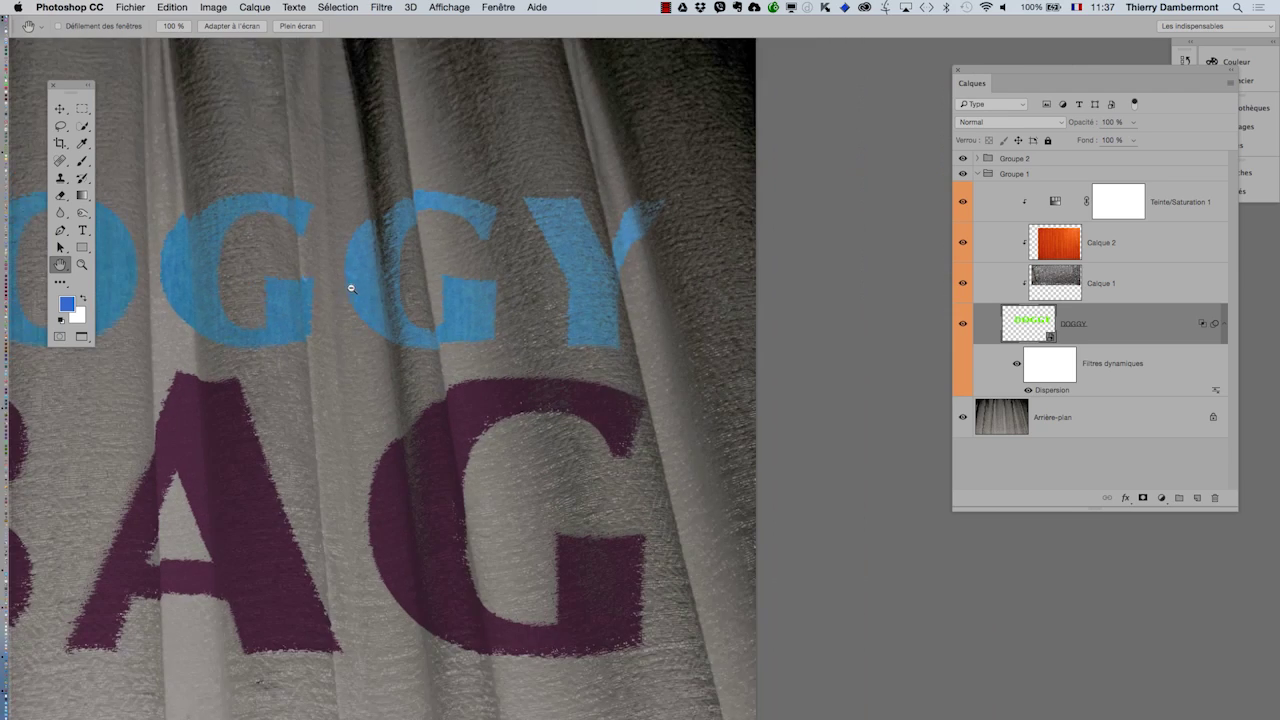
{"action": "scroll", "coordinate": [354, 291], "scroll_direction": "down", "scroll_amount": 1}
{"action": "scroll", "coordinate": [362, 296], "scroll_direction": "down", "scroll_amount": 1}
{"action": "scroll", "coordinate": [370, 297], "scroll_direction": "down", "scroll_amount": 1}
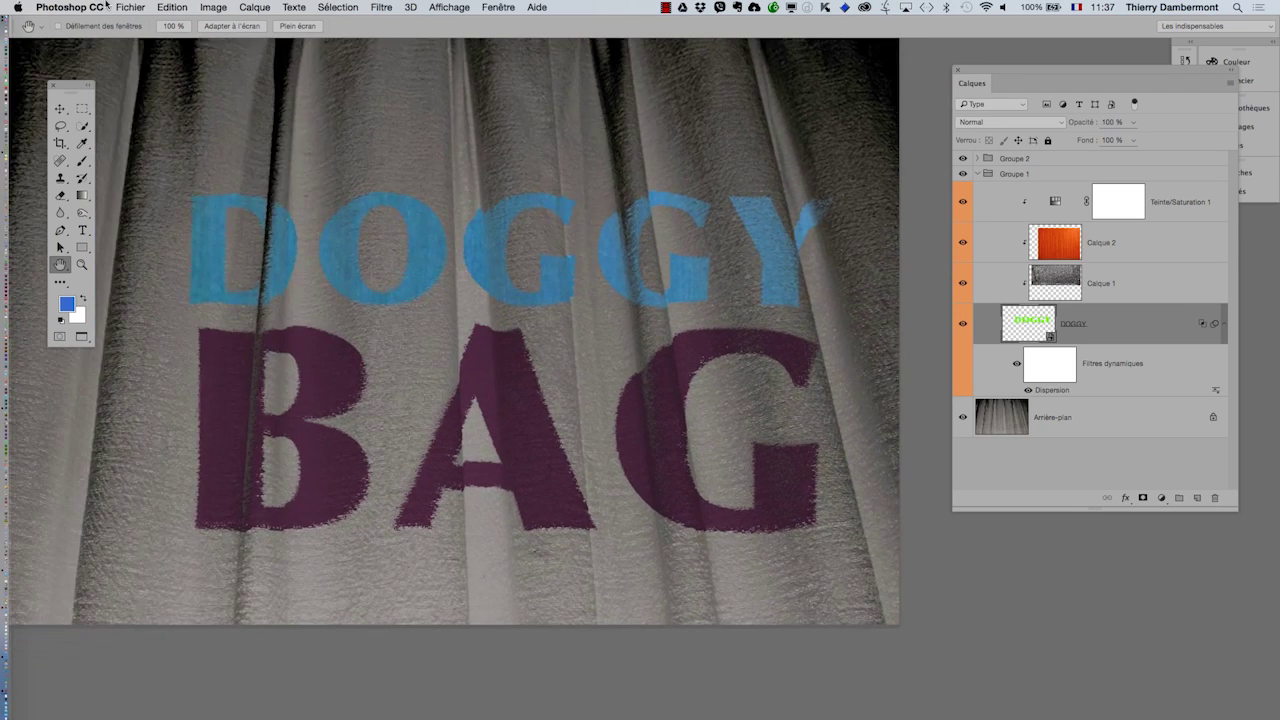
{"action": "left_click", "coordinate": [130, 7]}
{"action": "left_click", "coordinate": [140, 40]}
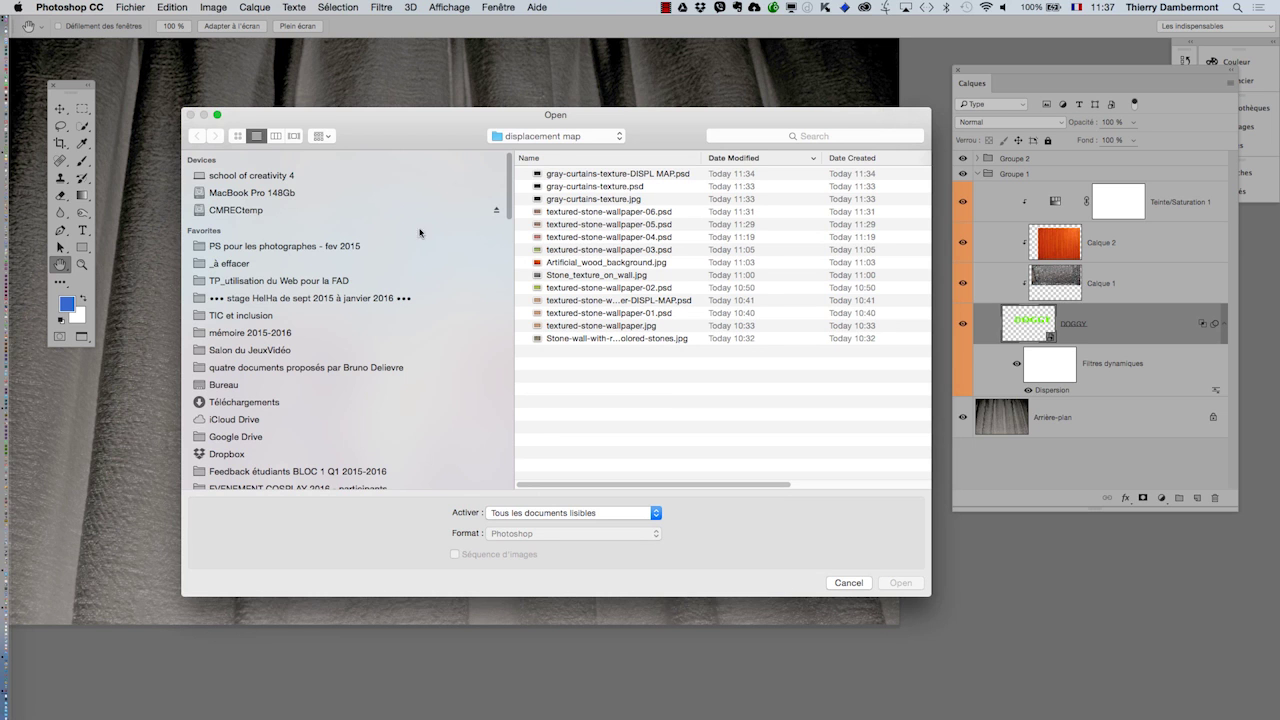
{"action": "left_click", "coordinate": [848, 582]}
- Save the red tufted fabric image from Firefox into the displacement map folder
{"action": "key", "text": "super+Tab"}
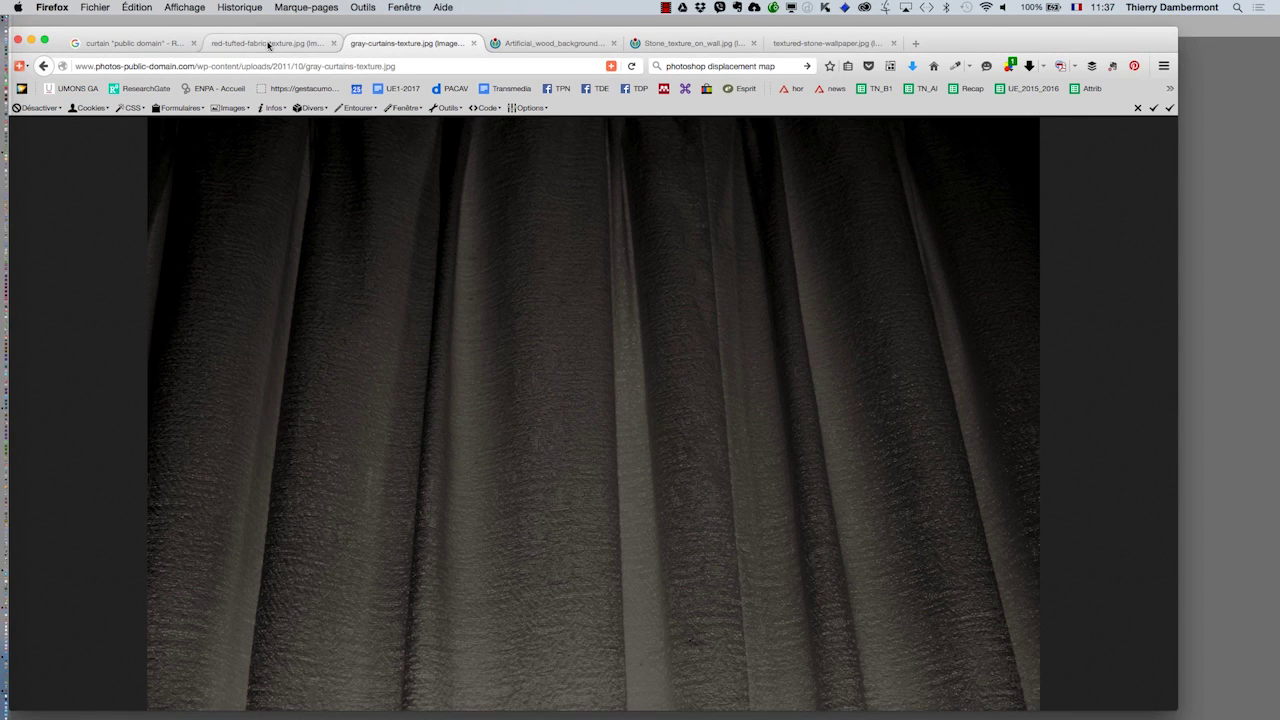
{"action": "left_click", "coordinate": [271, 43]}
{"action": "right_click", "coordinate": [514, 329]}
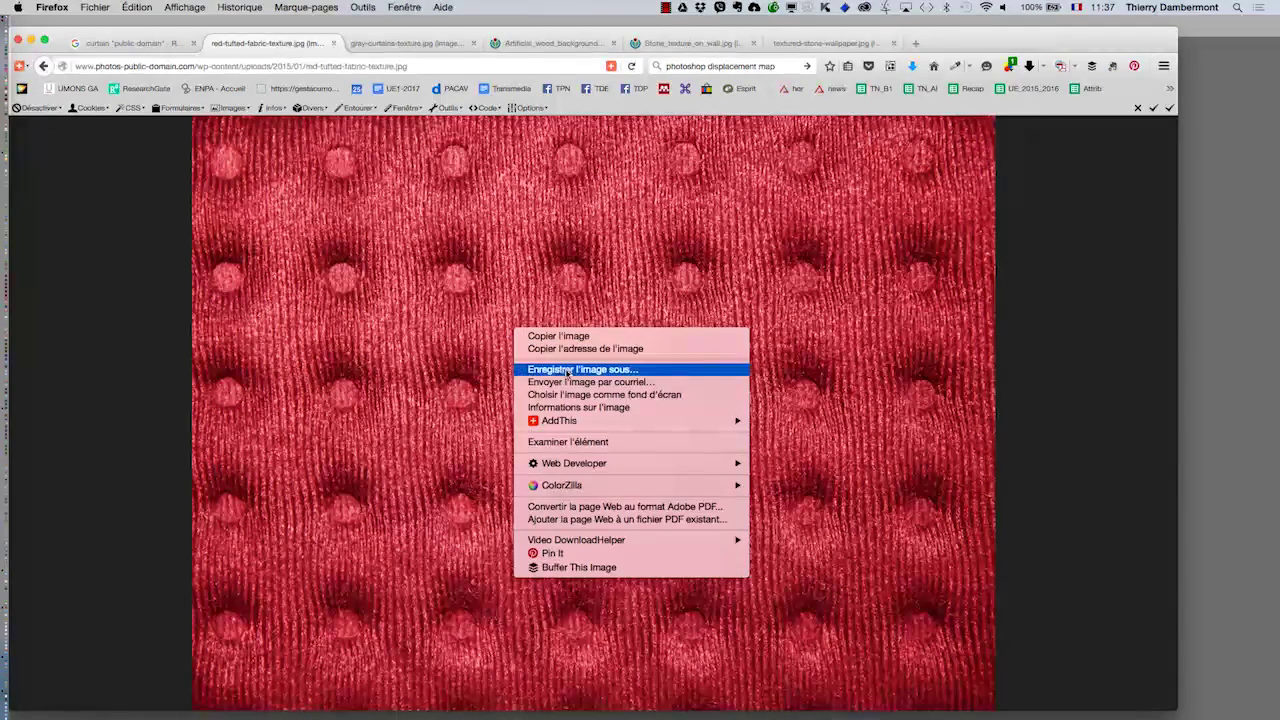
{"action": "left_click", "coordinate": [466, 329]}
{"action": "left_click", "coordinate": [552, 325]}
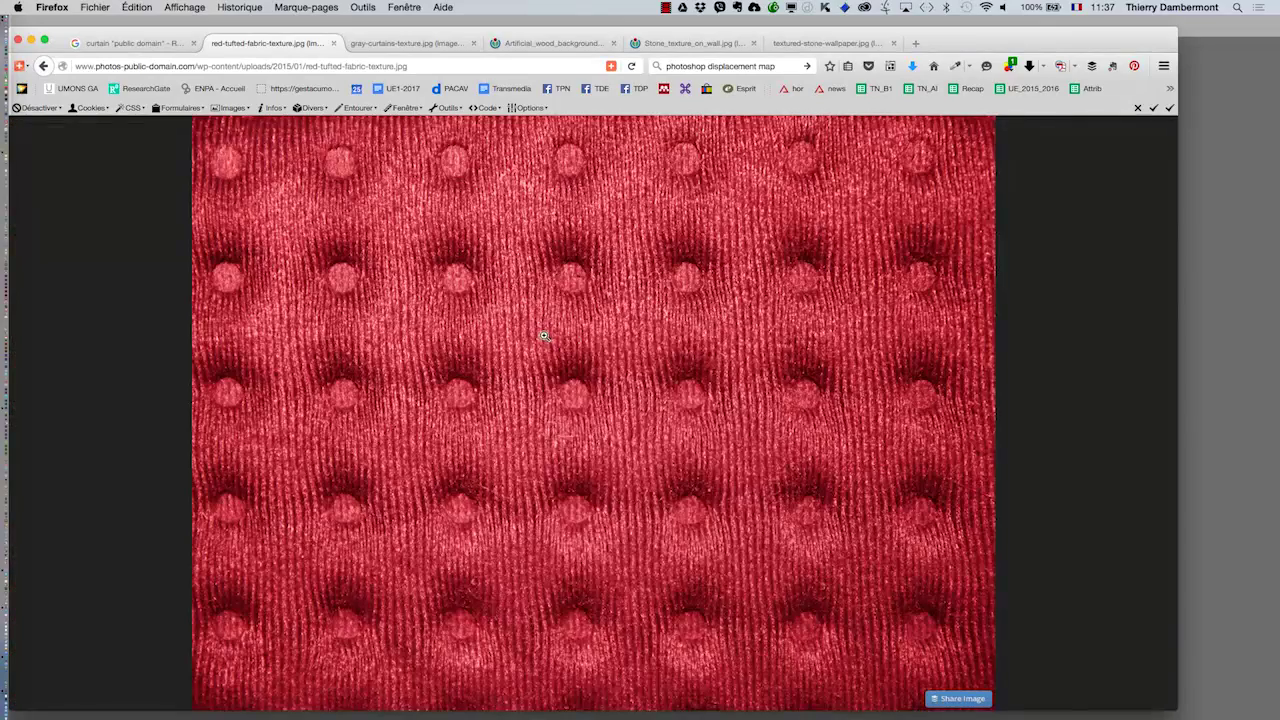
{"action": "right_click", "coordinate": [543, 331]}
{"action": "left_click", "coordinate": [600, 370]}
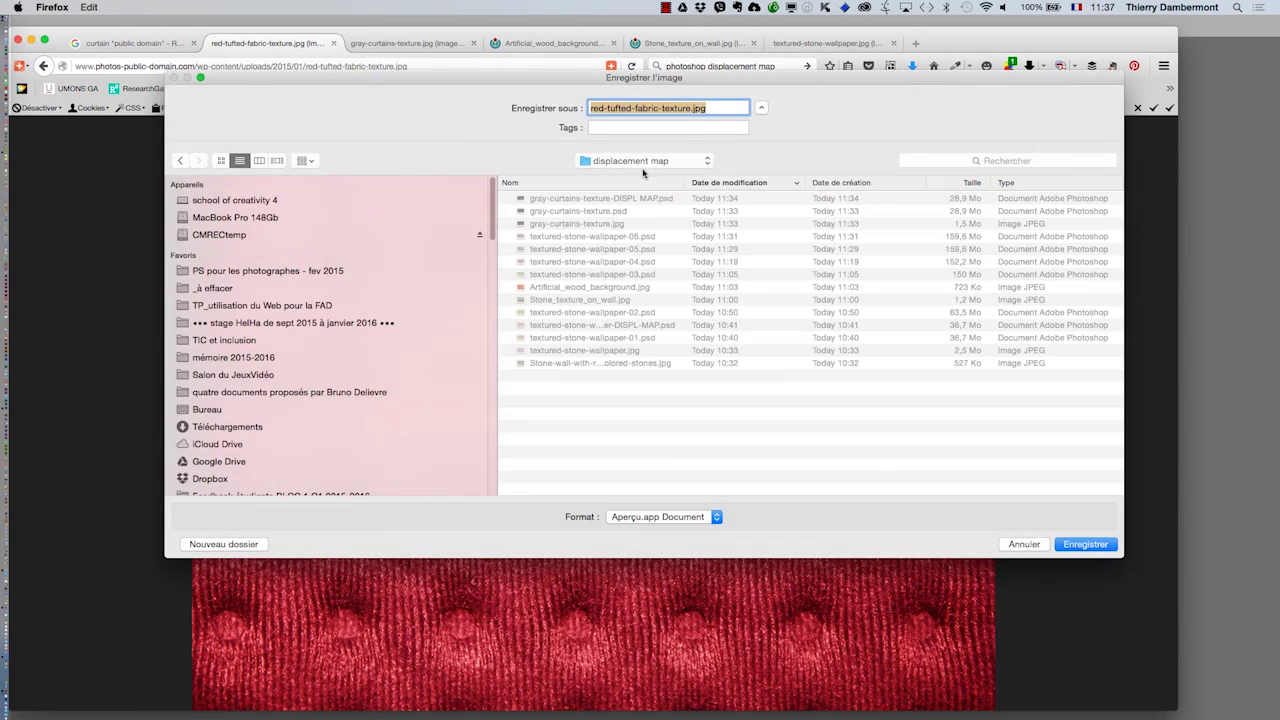
{"action": "left_click", "coordinate": [1105, 545]}
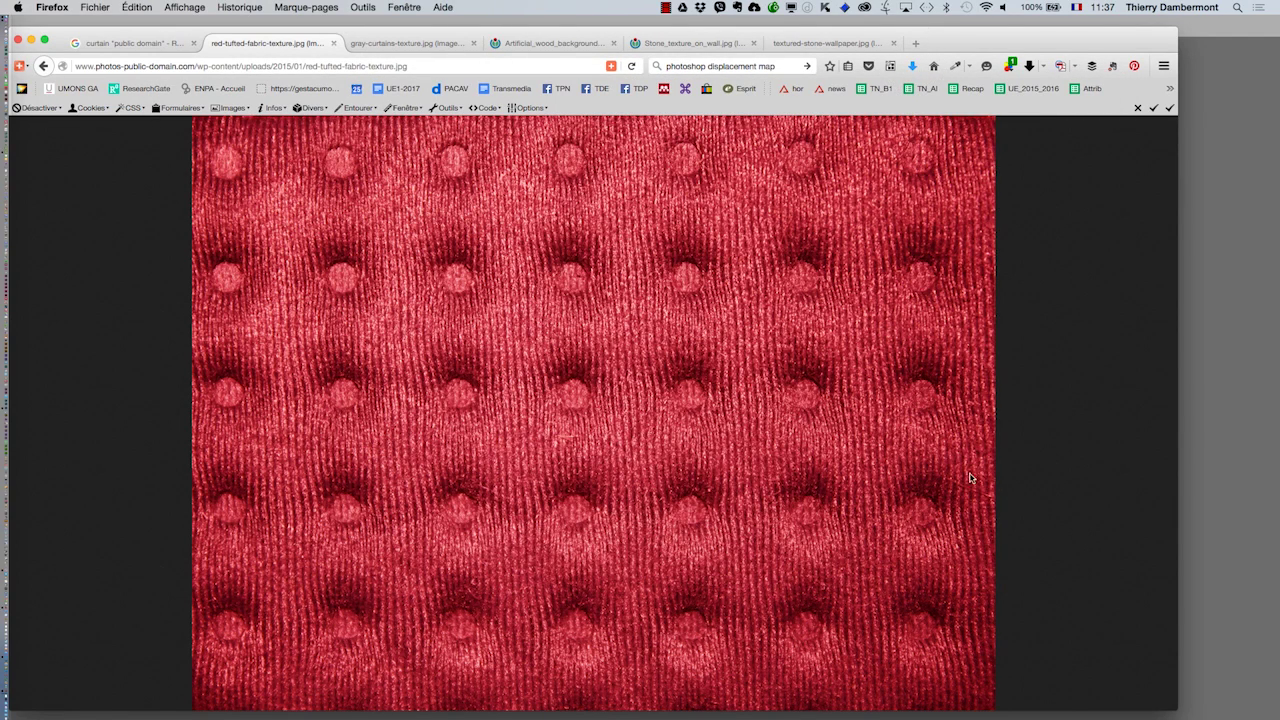
{"action": "key", "text": "super+Tab"}
- Open the red tufted fabric jpg, keeping its embedded colour profile, at actual size
{"action": "left_click", "coordinate": [426, 323]}
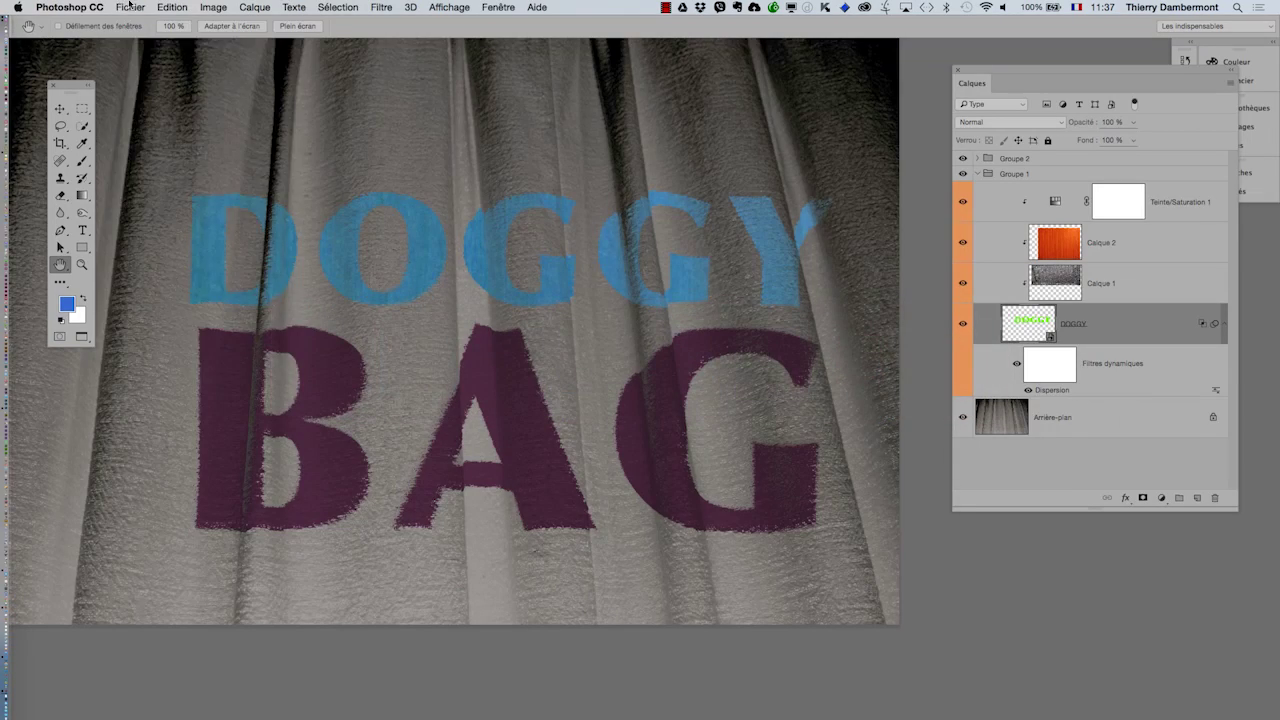
{"action": "left_click", "coordinate": [130, 7]}
{"action": "left_click", "coordinate": [140, 50]}
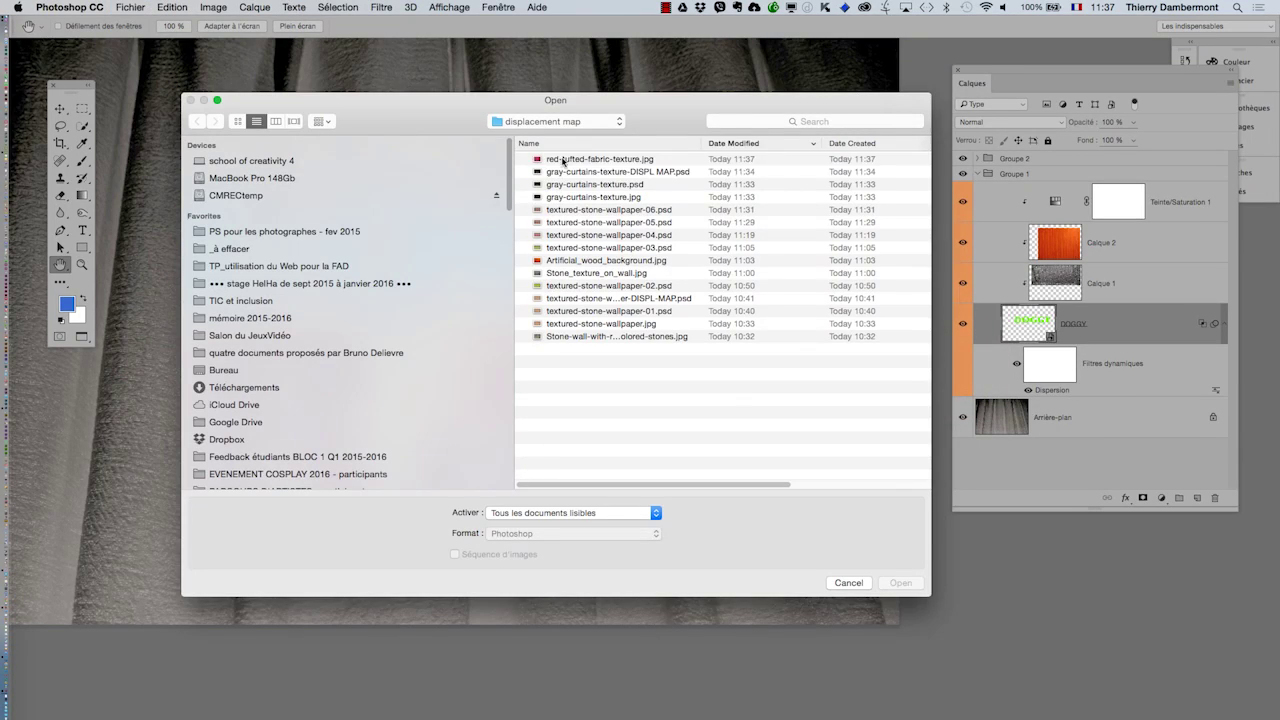
{"action": "left_click", "coordinate": [562, 160]}
{"action": "left_click", "coordinate": [915, 587]}
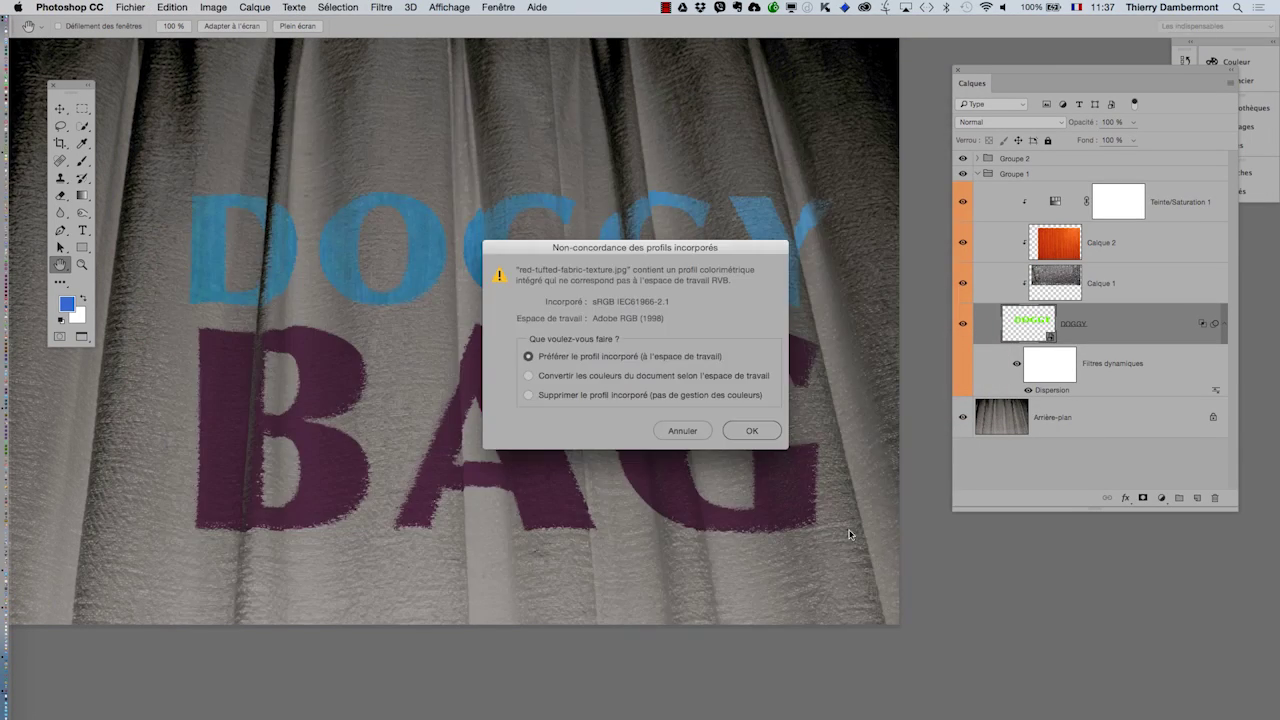
{"action": "left_click", "coordinate": [751, 431]}
{"action": "left_click", "coordinate": [173, 26]}
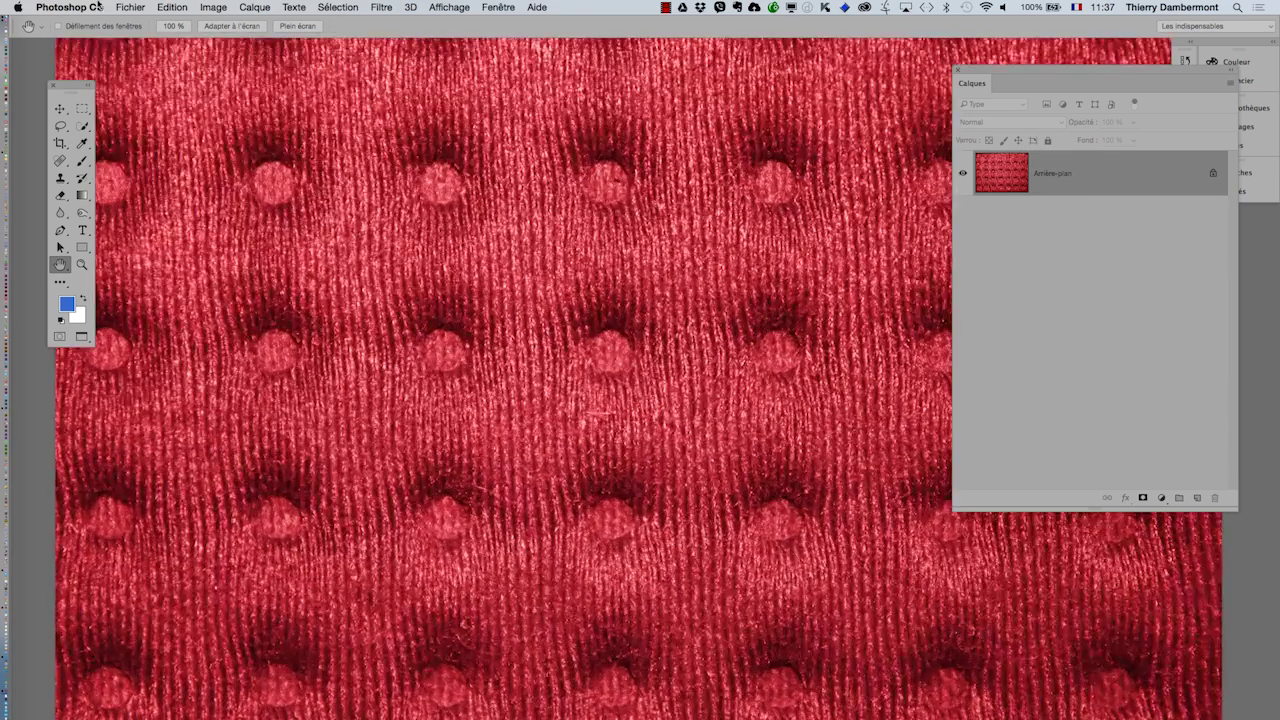
- Save the fabric photo in Photoshop (.psd) format
{"action": "left_click", "coordinate": [130, 7]}
{"action": "left_click", "coordinate": [182, 145]}
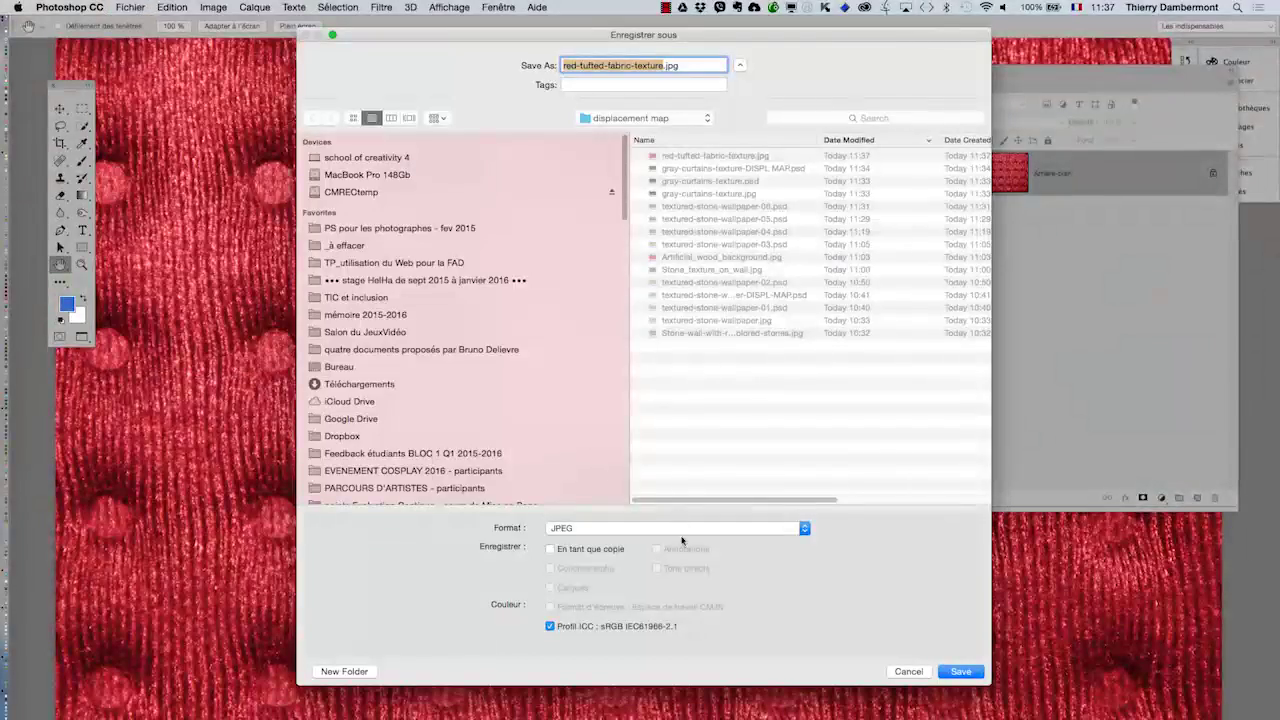
{"action": "left_click", "coordinate": [682, 528]}
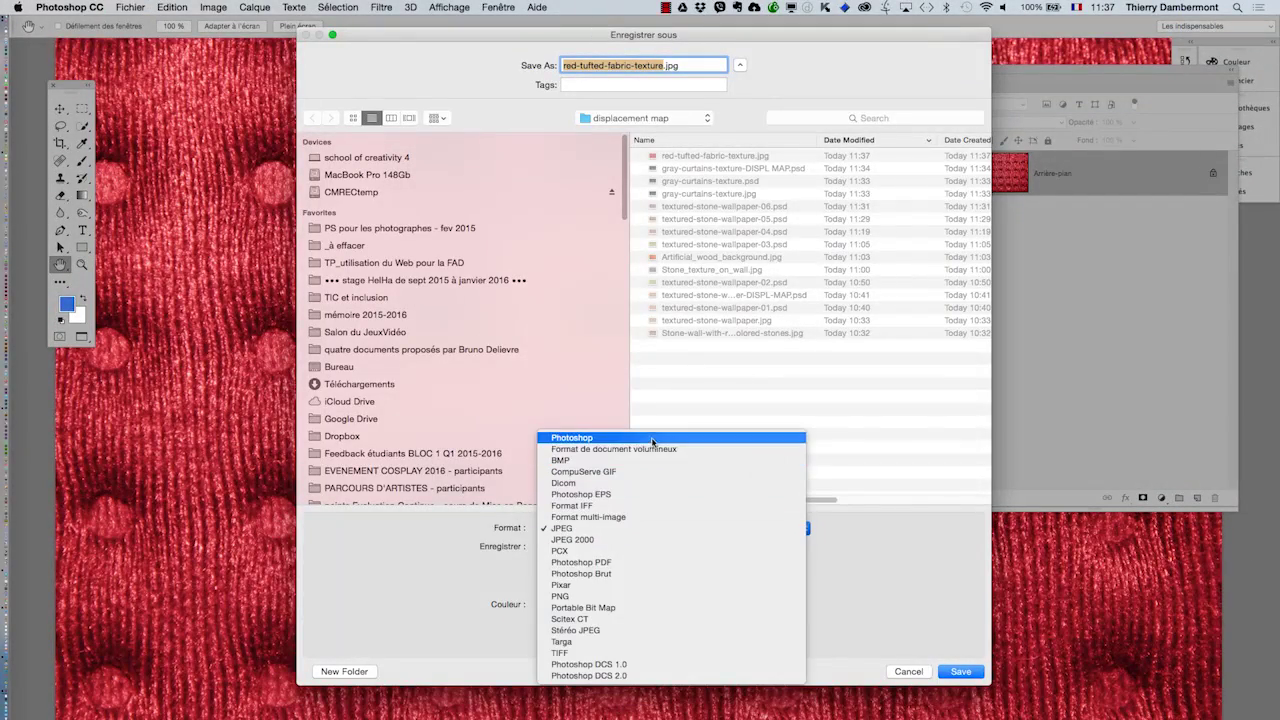
{"action": "left_click", "coordinate": [600, 434]}
{"action": "left_click", "coordinate": [950, 673]}
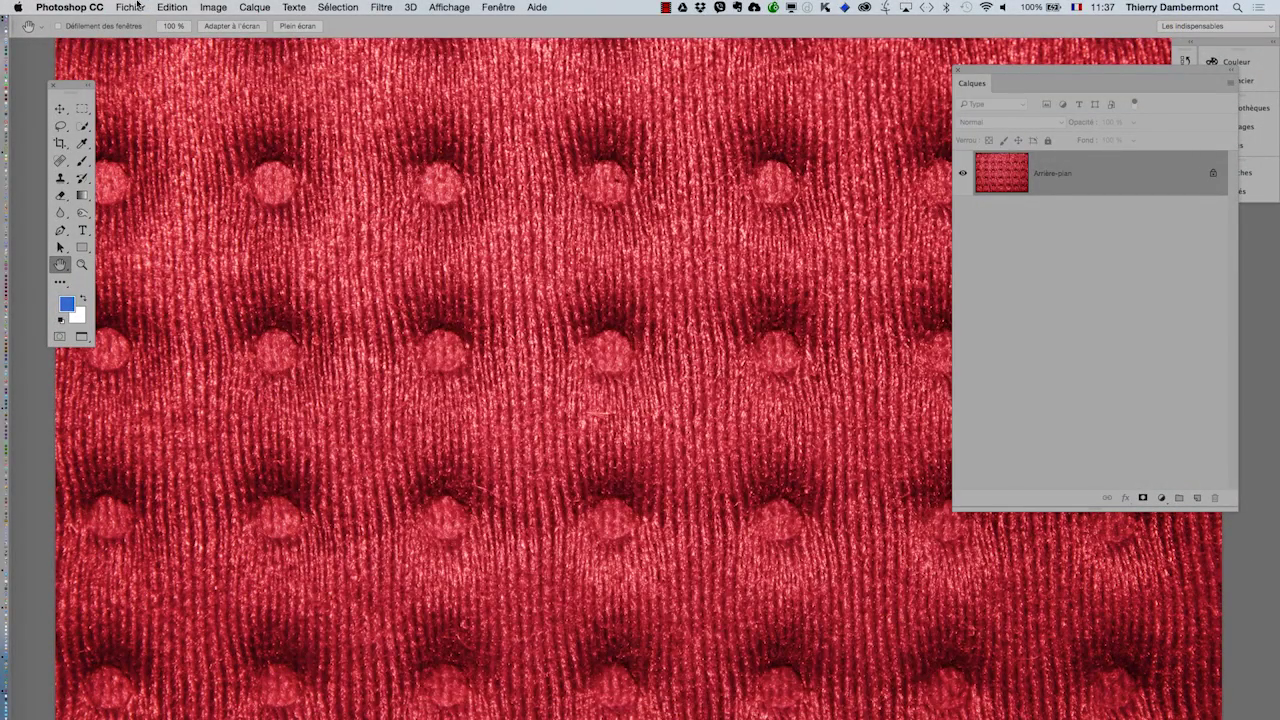
- Save it again as red-tufted-fabric-texture-DISPL MAP.psd
{"action": "left_click", "coordinate": [131, 7]}
{"action": "left_click", "coordinate": [190, 146]}
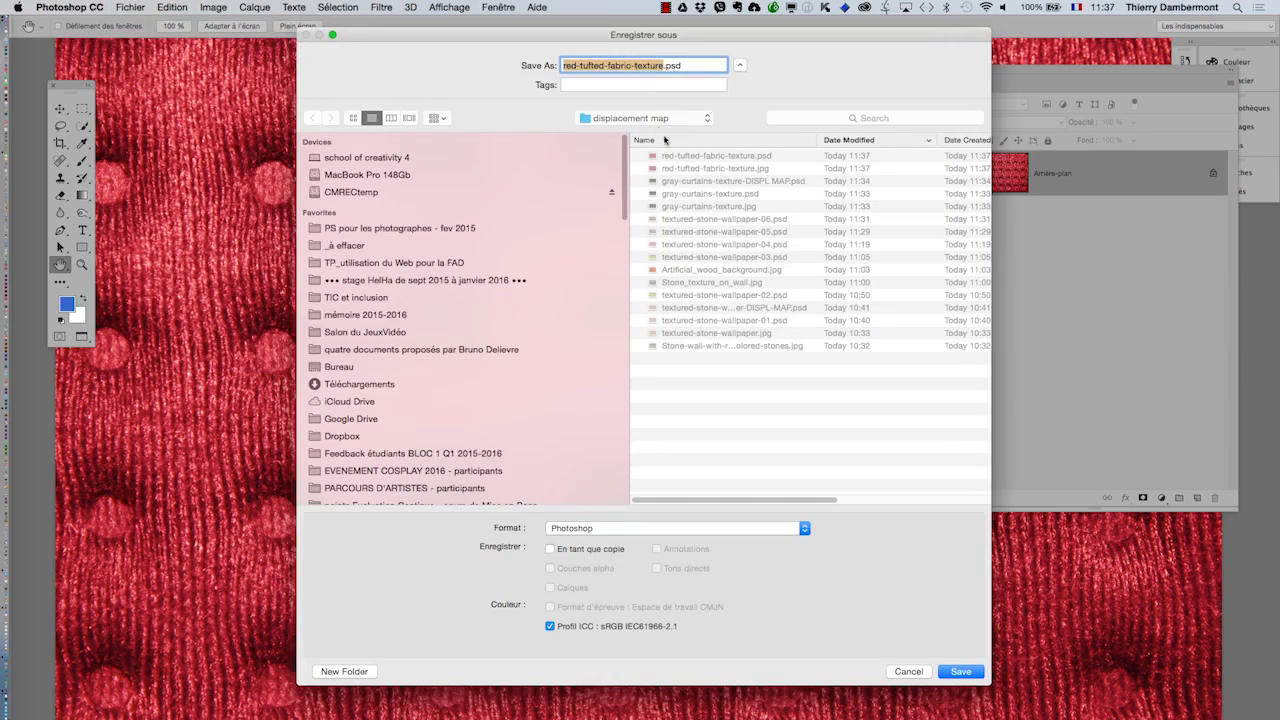
{"action": "left_click", "coordinate": [664, 65]}
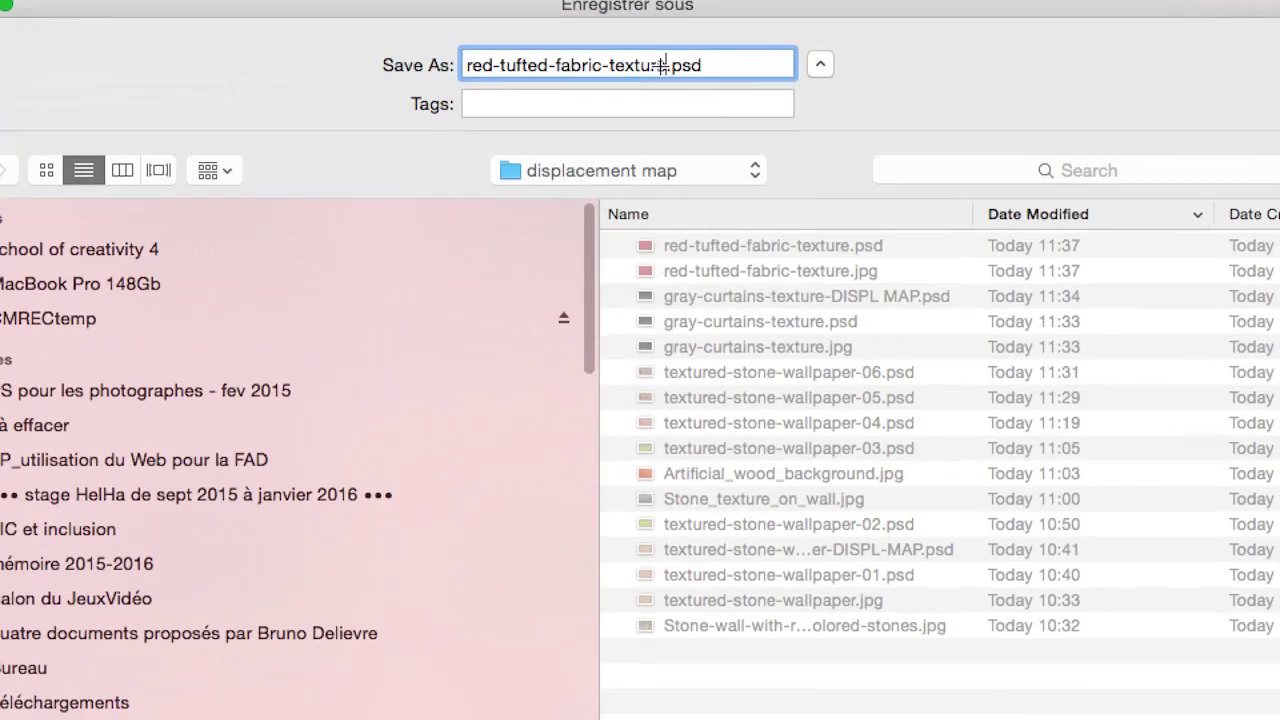
{"action": "type", "text": "-DISP"}
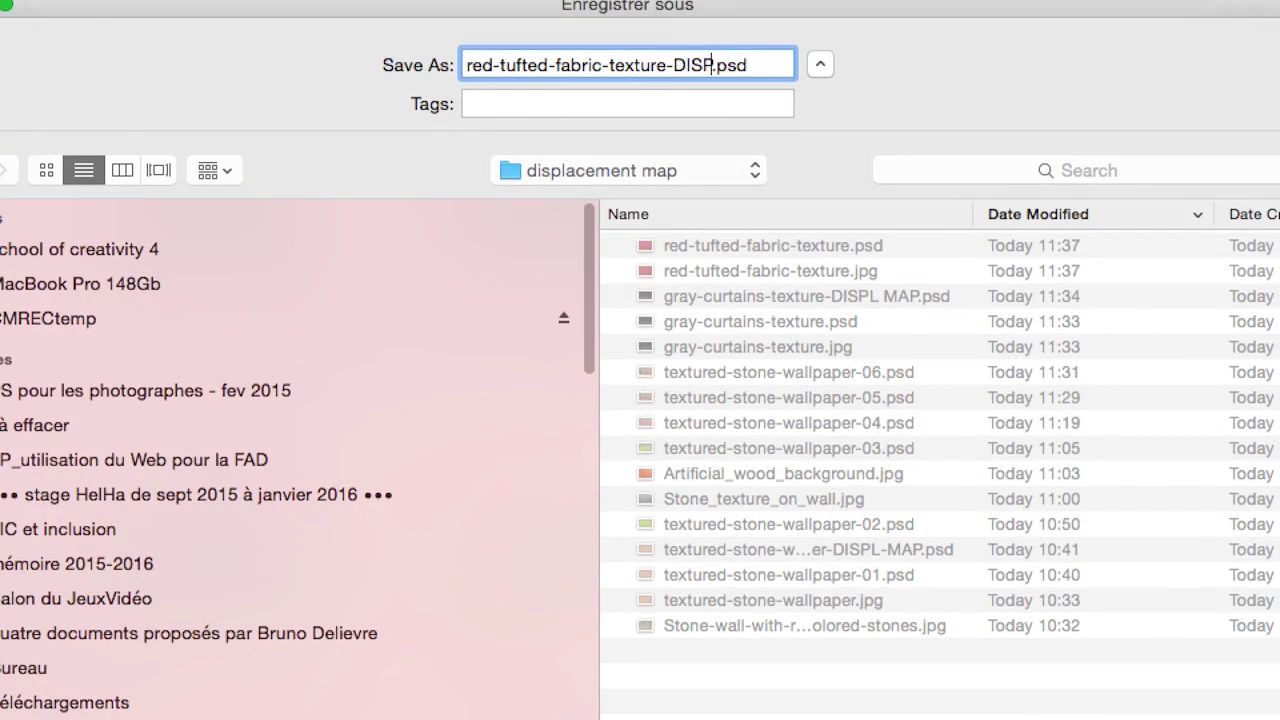
{"action": "type", "text": "L MAP"}
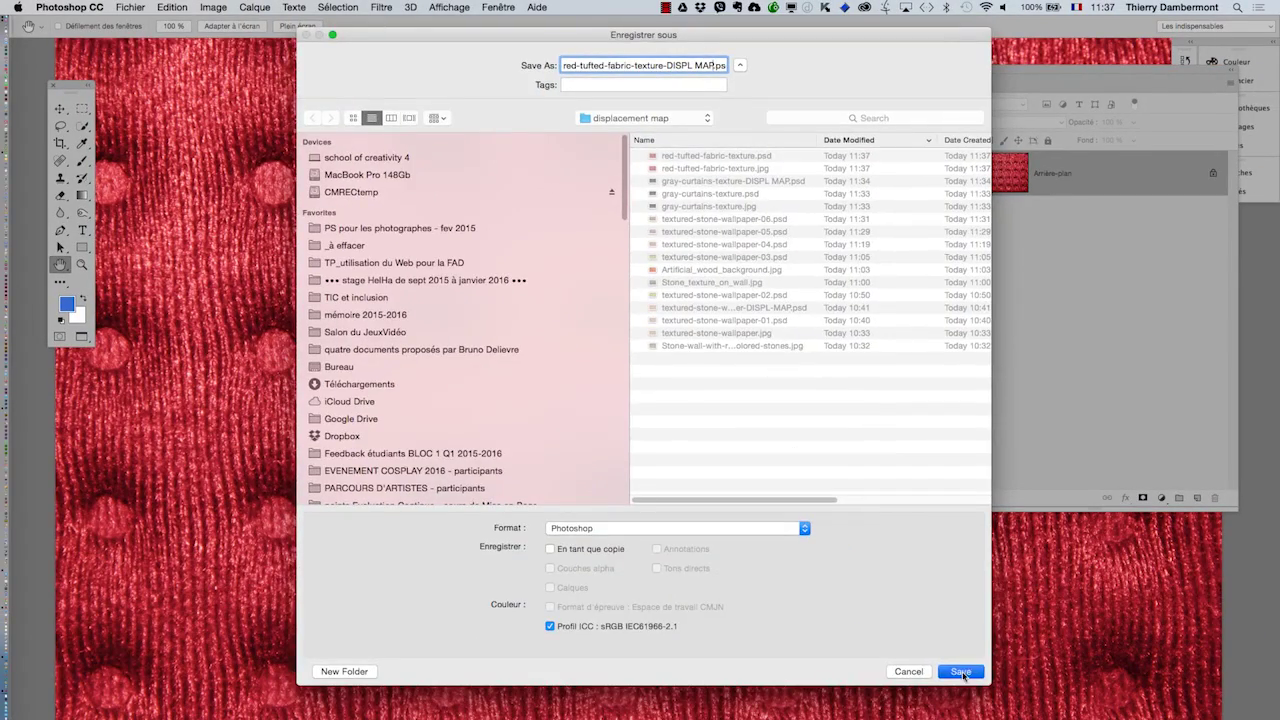
{"action": "left_click", "coordinate": [960, 671]}
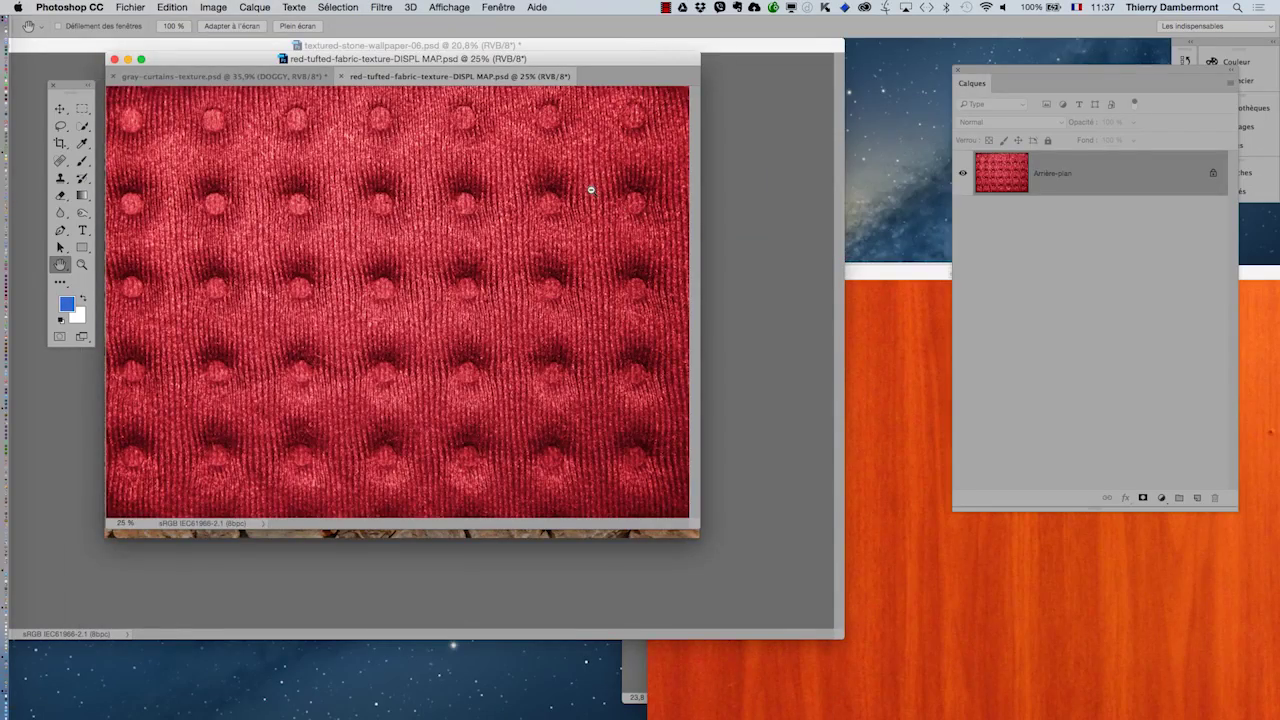
- Float the DISPL MAP document in its own window and collapse Groupe 1 in the curtains document
{"action": "left_click_drag", "start_coordinate": [400, 80], "coordinate": [692, 300]}
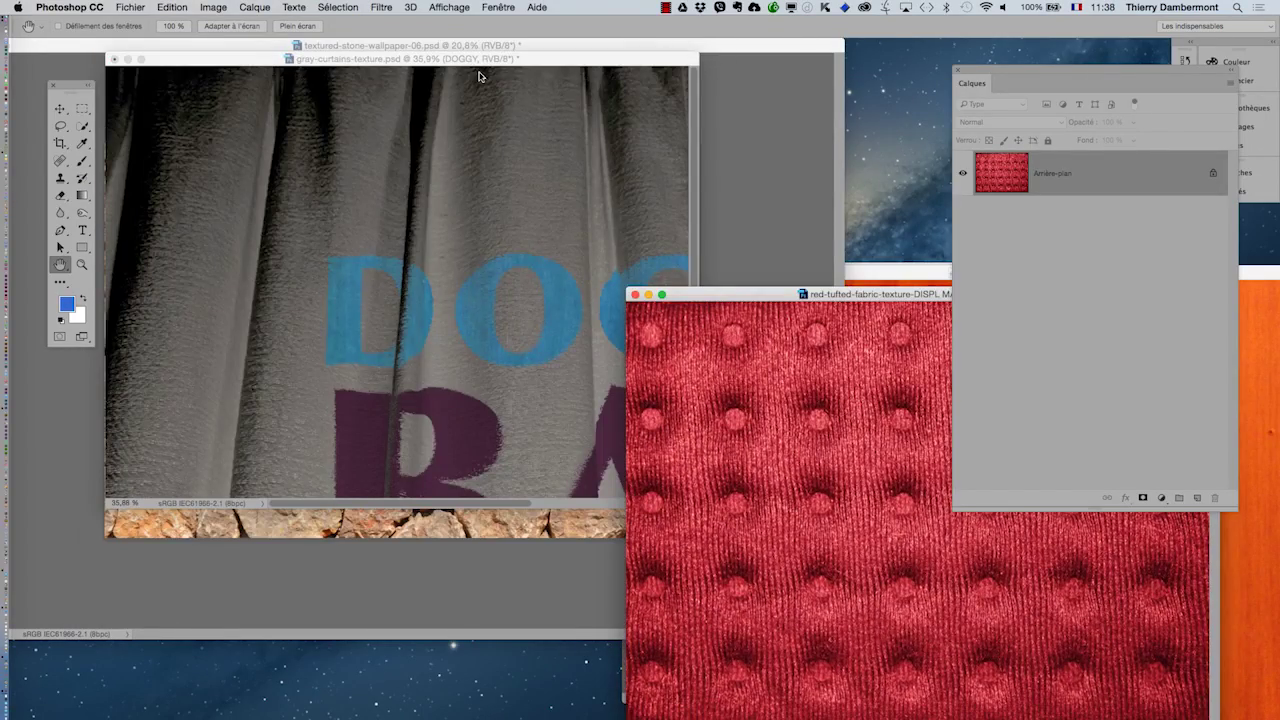
{"action": "left_click", "coordinate": [511, 59]}
{"action": "scroll", "coordinate": [514, 263], "scroll_direction": "up", "scroll_amount": 3}
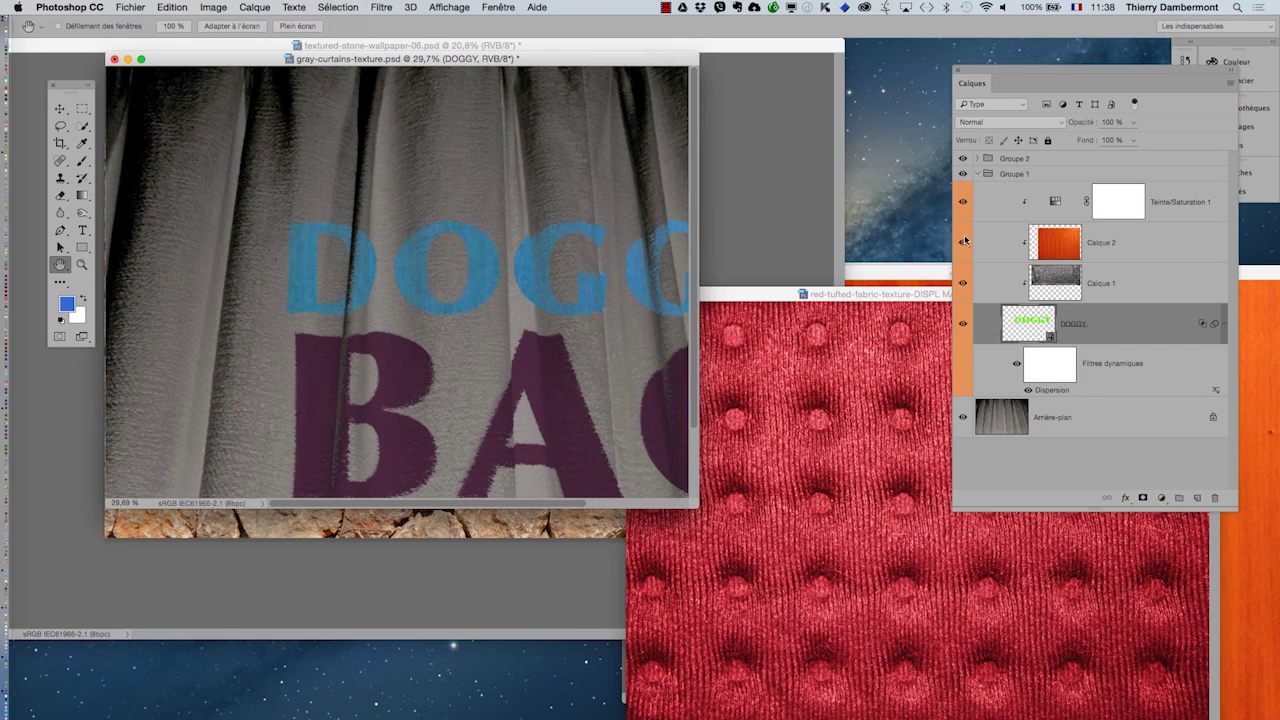
{"action": "left_click", "coordinate": [977, 175]}
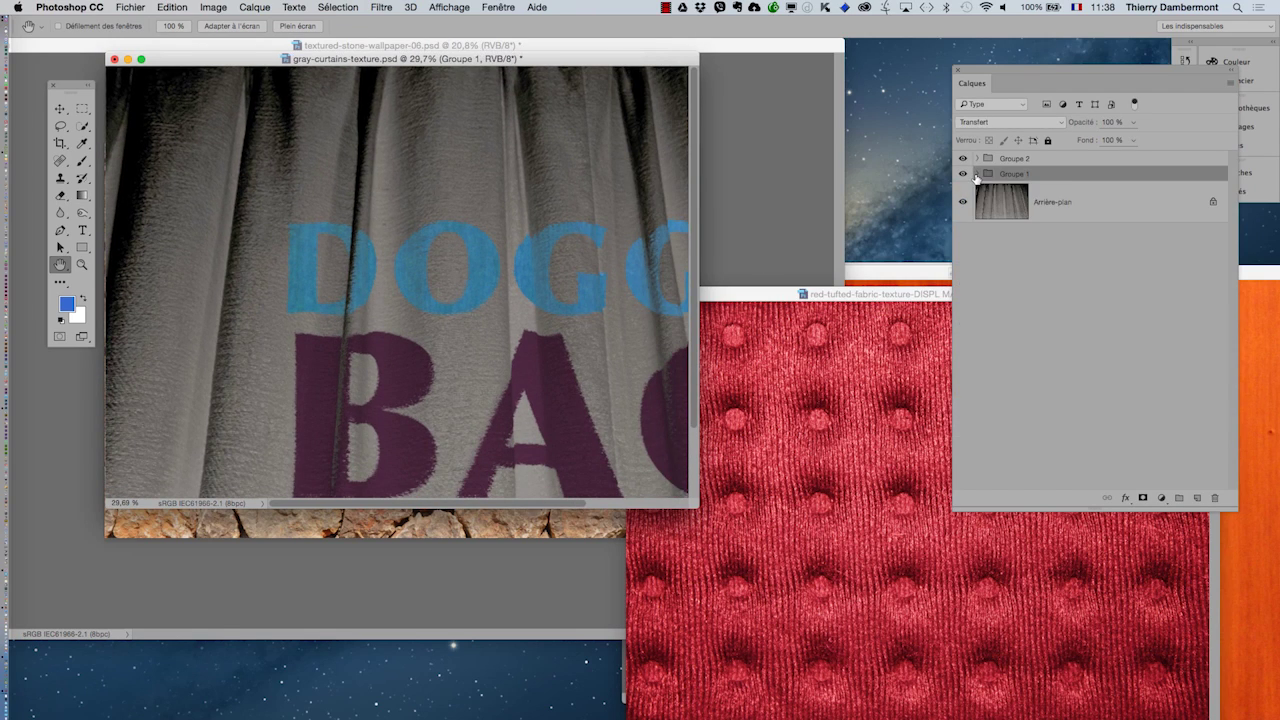
- Minimise the stone wallpaper document and zoom out to show the whole DOGGY BAG text
{"action": "left_click", "coordinate": [447, 563]}
{"action": "left_click_drag", "start_coordinate": [28, 46], "coordinate": [398, 50]}
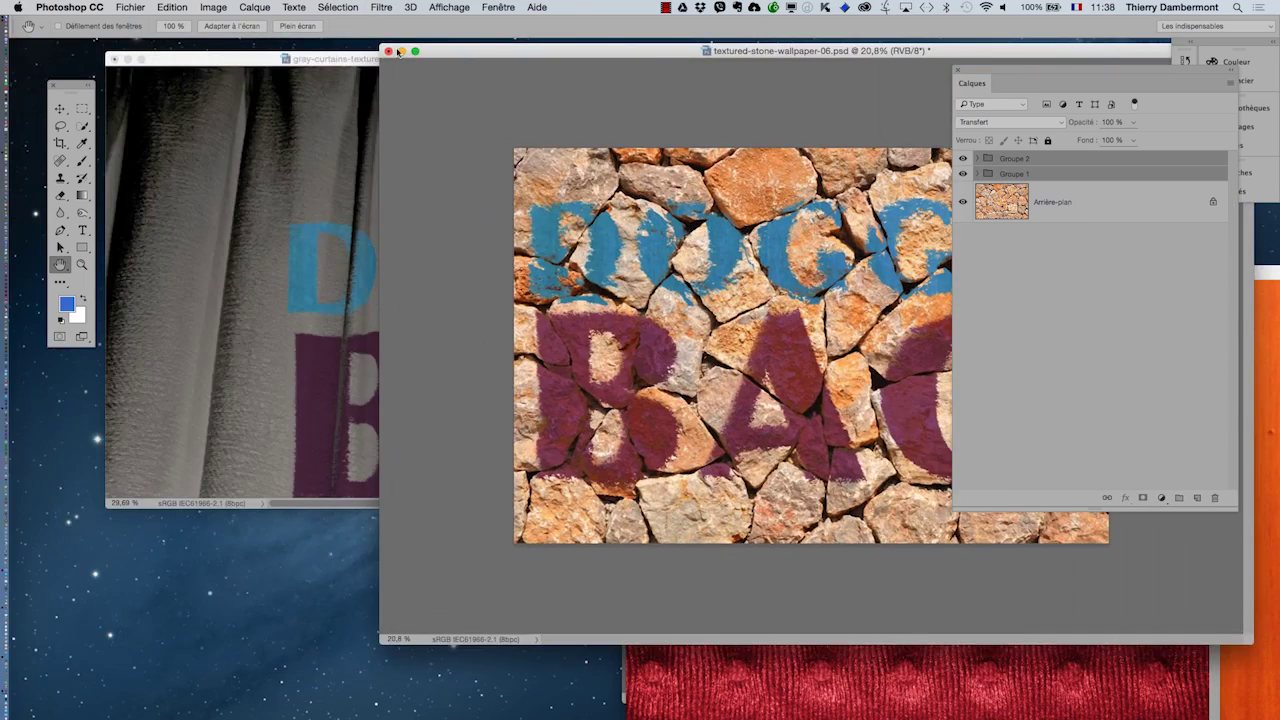
{"action": "left_click", "coordinate": [402, 51]}
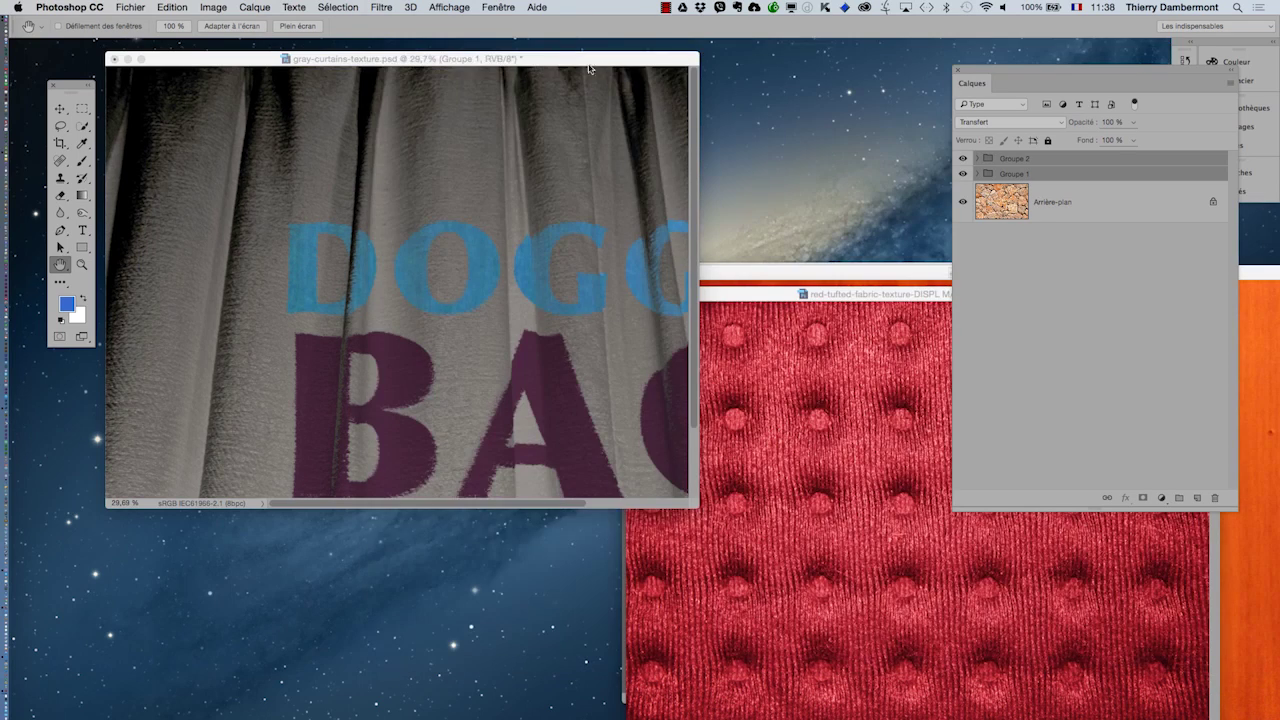
{"action": "left_click_drag", "start_coordinate": [587, 213], "coordinate": [581, 216]}
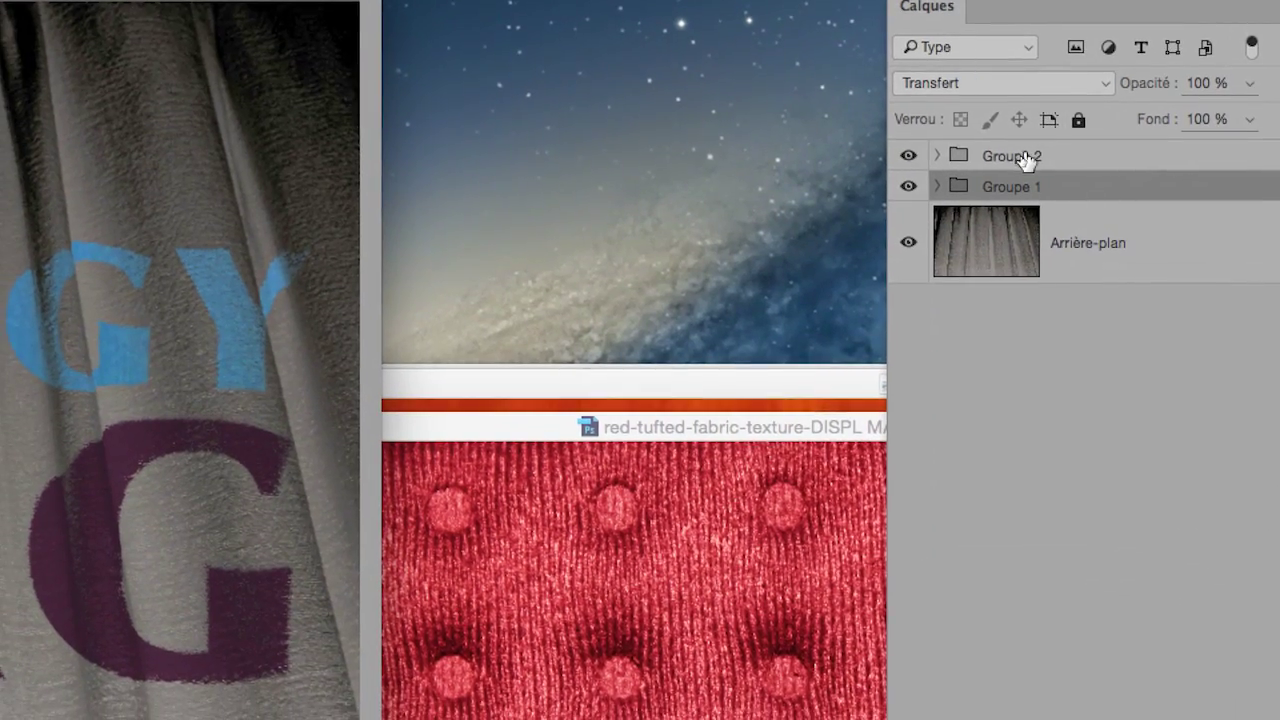
- Copy Groupe 1 and Groupe 2, the DOGGY BAG lettering, onto the red tufted fabric document
{"action": "left_click", "coordinate": [1000, 172], "text": "shift"}
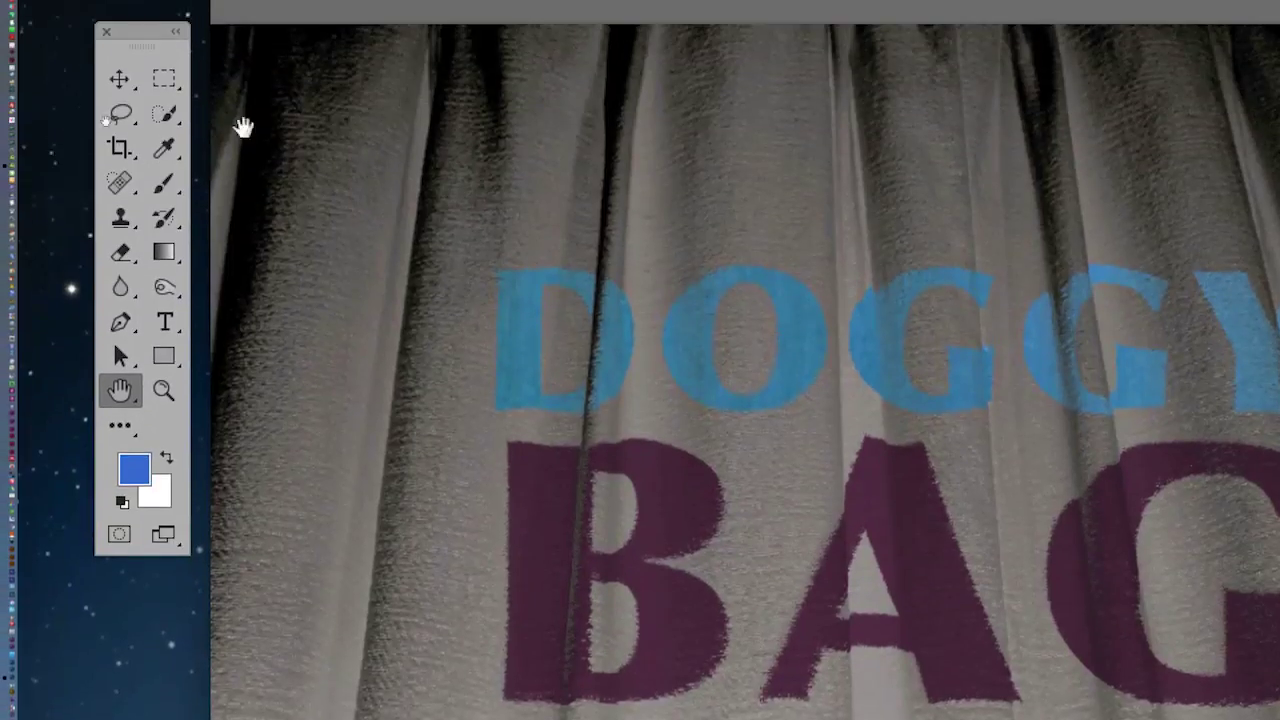
{"action": "left_click", "coordinate": [119, 79]}
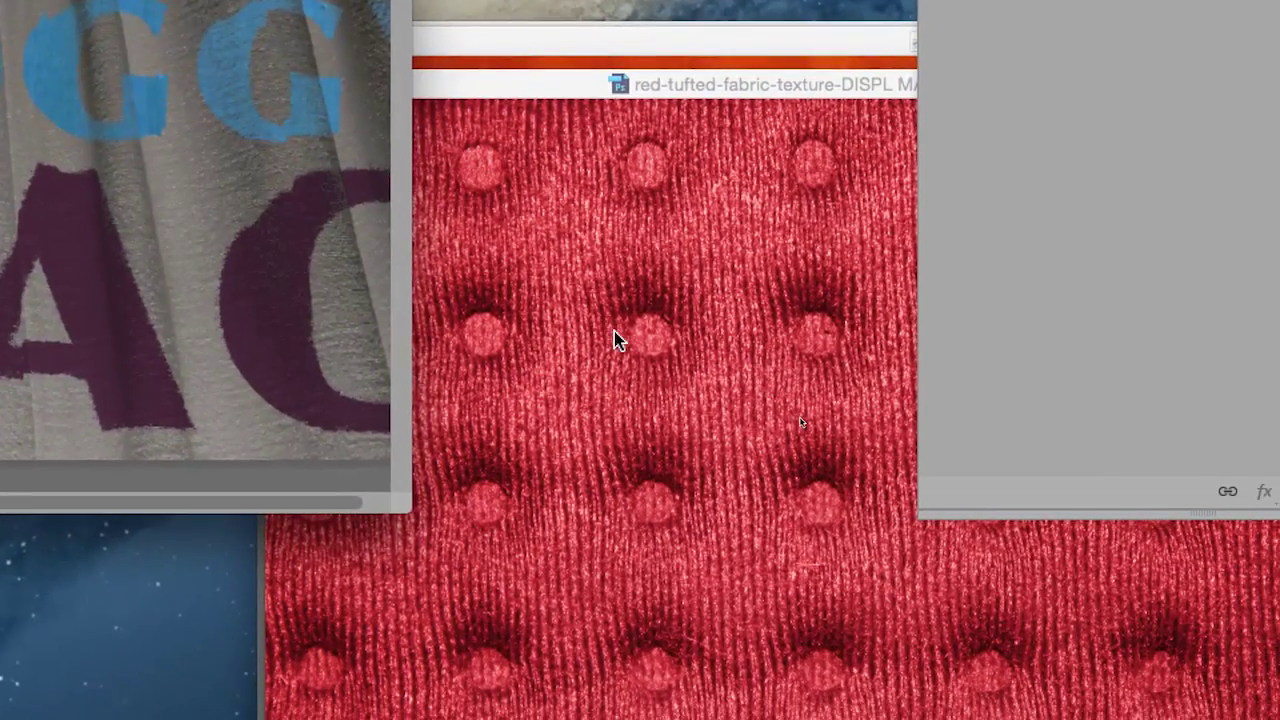
{"action": "left_click", "coordinate": [614, 338]}
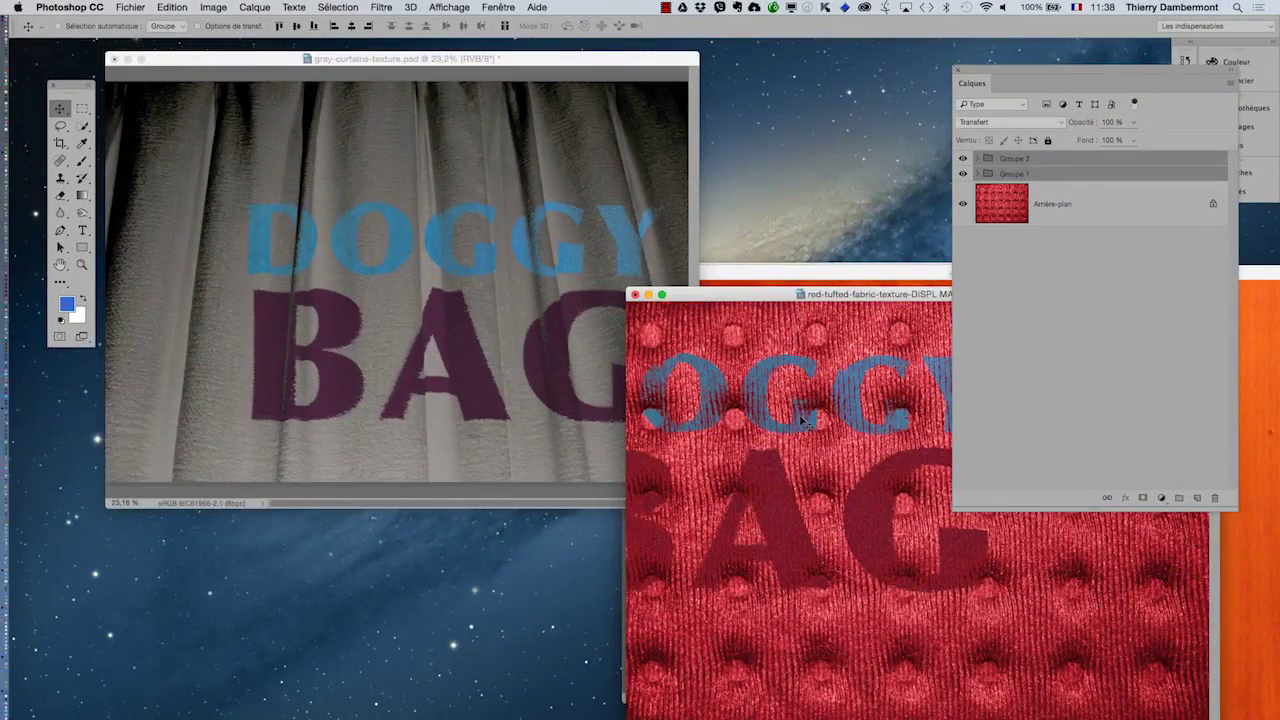
- Centre the DOGGY BAG lettering on the fabric in full-screen view and select Groupe 2
{"action": "key", "text": "f"}
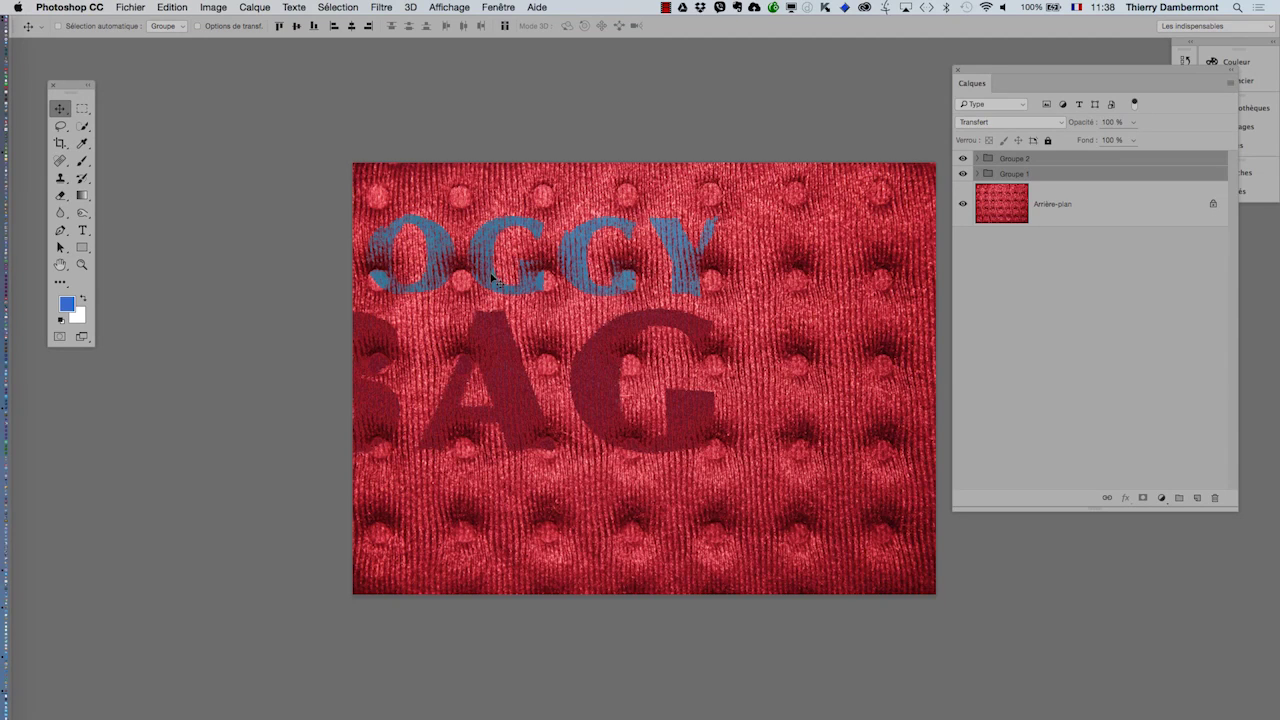
{"action": "left_click_drag", "start_coordinate": [492, 278], "coordinate": [642, 308]}
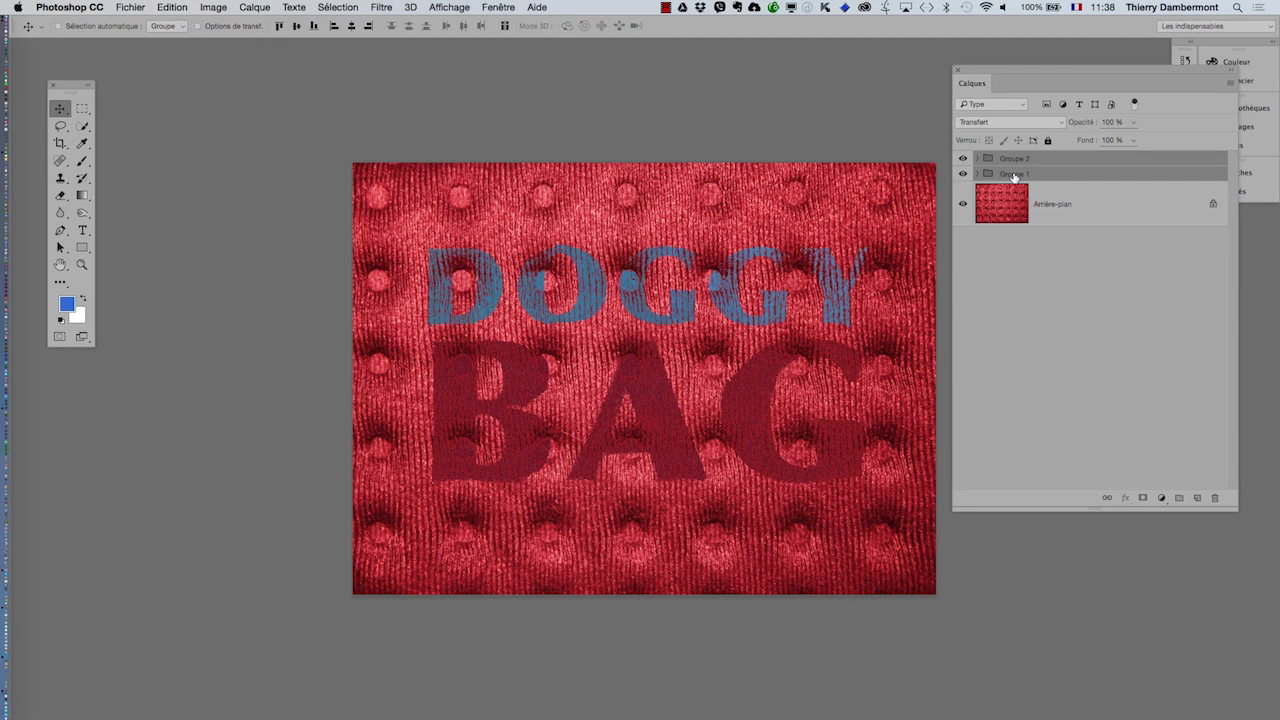
{"action": "scroll", "coordinate": [852, 328], "scroll_direction": "up", "scroll_amount": 2}
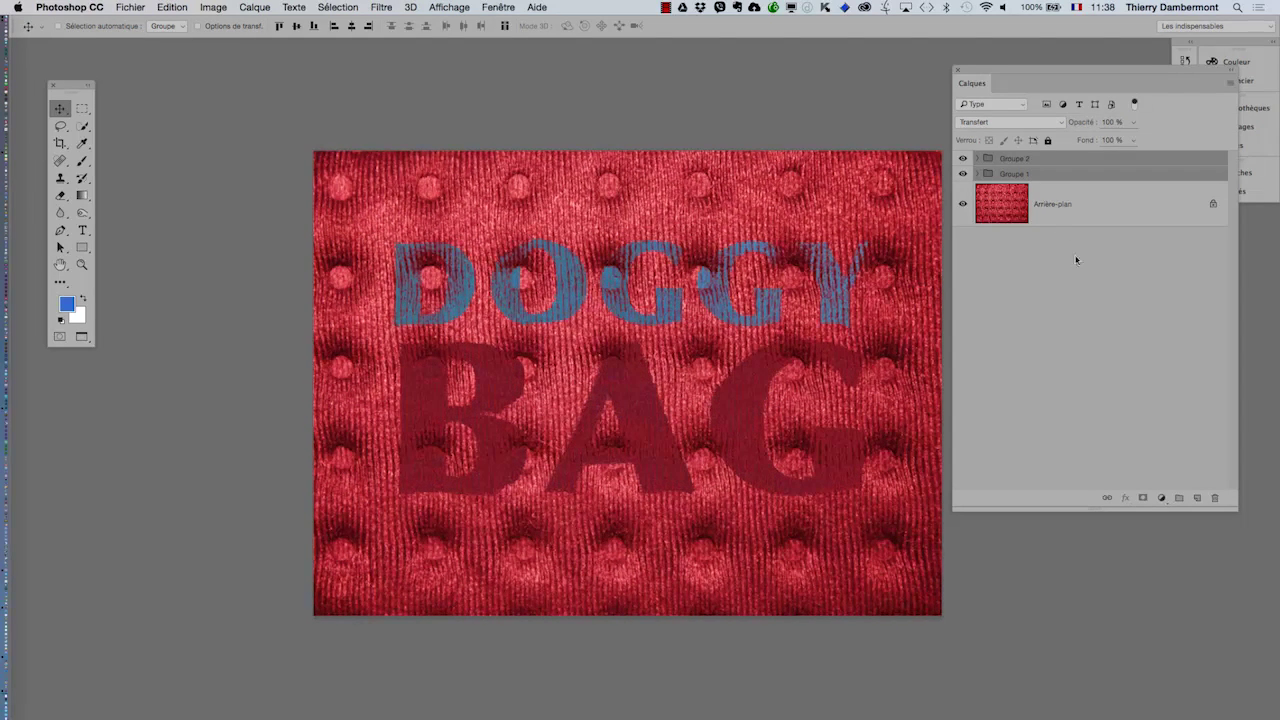
{"action": "left_click", "coordinate": [1084, 296]}
{"action": "left_click", "coordinate": [980, 163]}
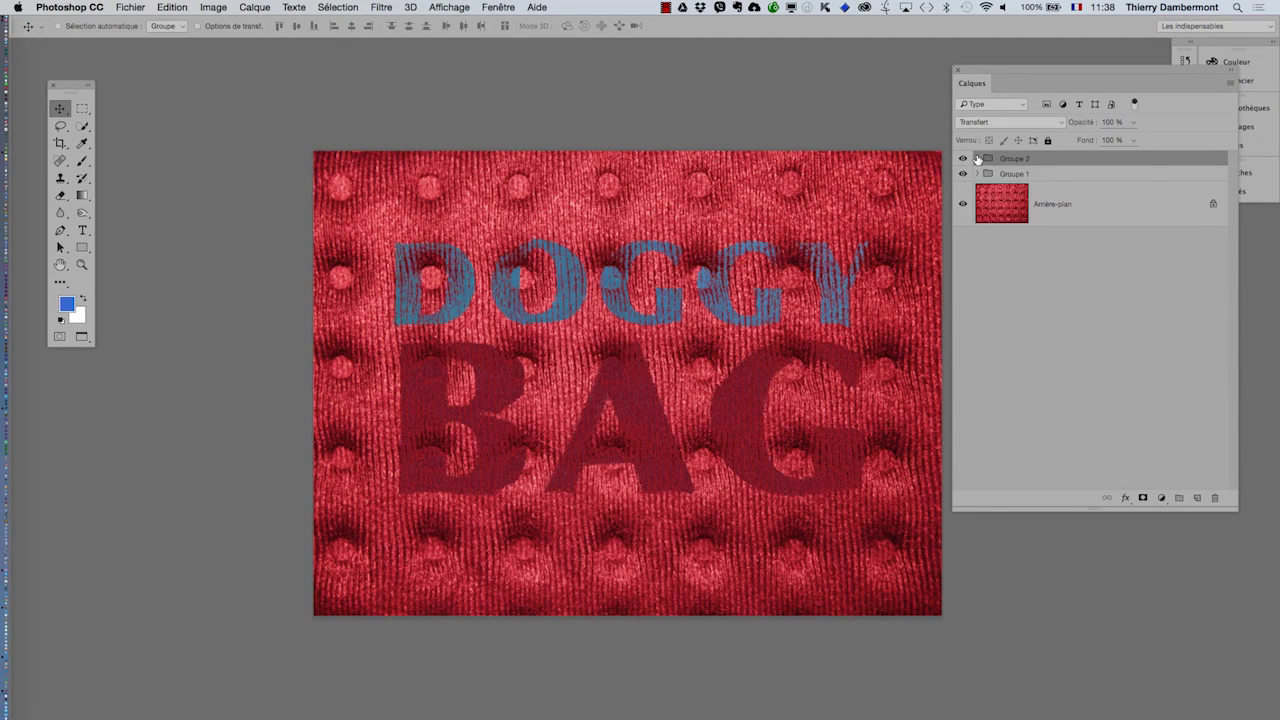
- Fill Groupe 2's Fond 1 layer with a bright, saturated green
{"action": "left_click", "coordinate": [976, 159]}
{"action": "double_click", "coordinate": [1056, 189]}
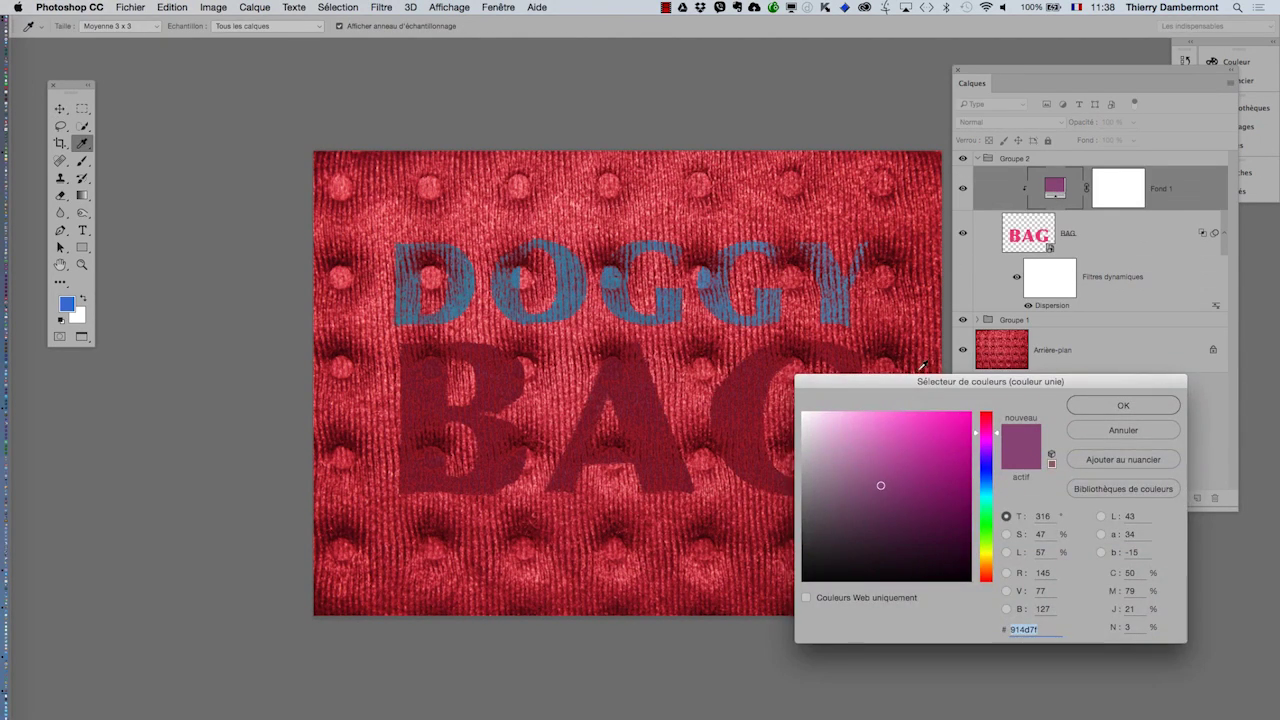
{"action": "left_click_drag", "start_coordinate": [923, 377], "coordinate": [1018, 85]}
{"action": "left_click_drag", "start_coordinate": [1082, 210], "coordinate": [1078, 215]}
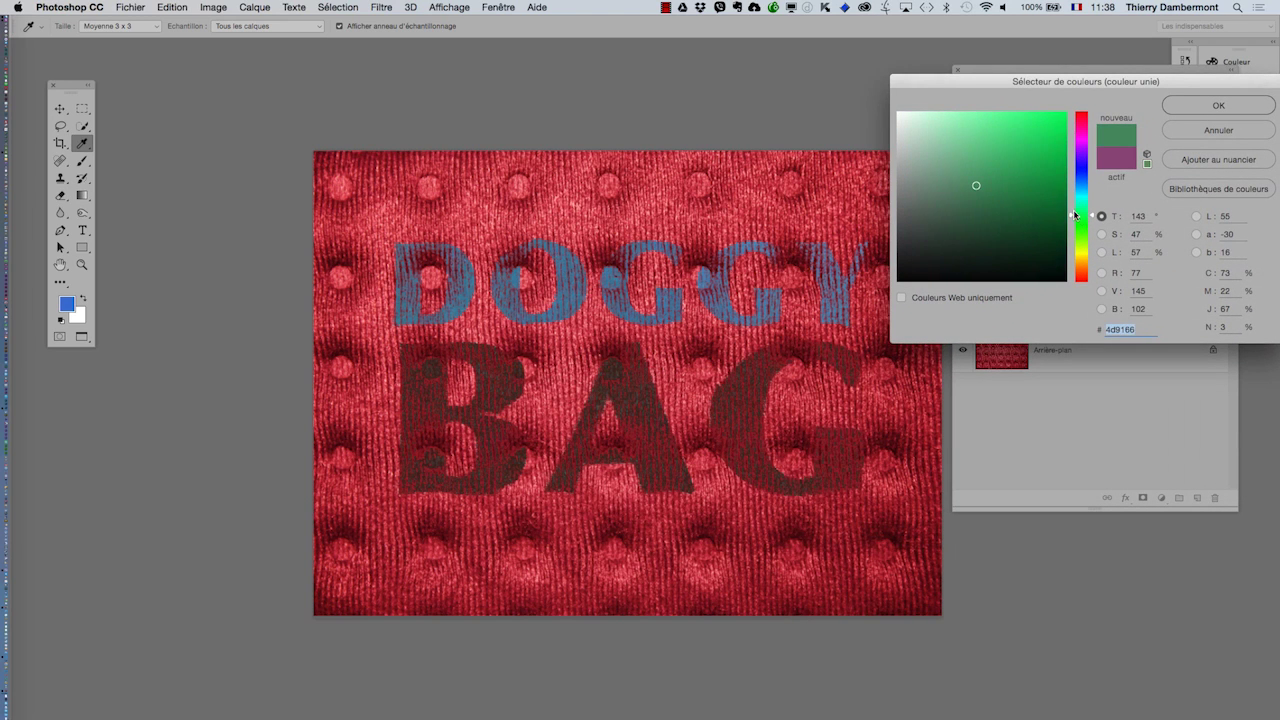
{"action": "left_click", "coordinate": [1063, 113]}
{"action": "left_click", "coordinate": [1179, 108]}
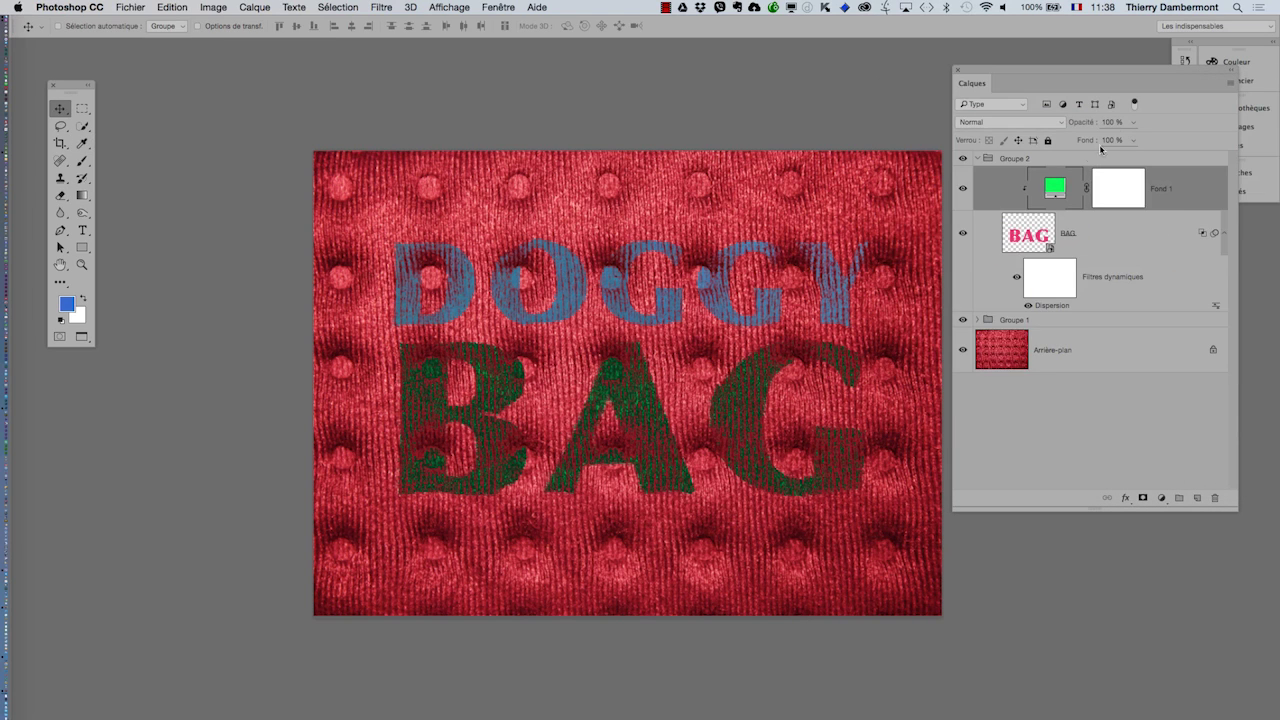
- Drag BAG's Calque du dessous blend slider left so more green shows over dark fabric
{"action": "double_click", "coordinate": [1098, 238]}
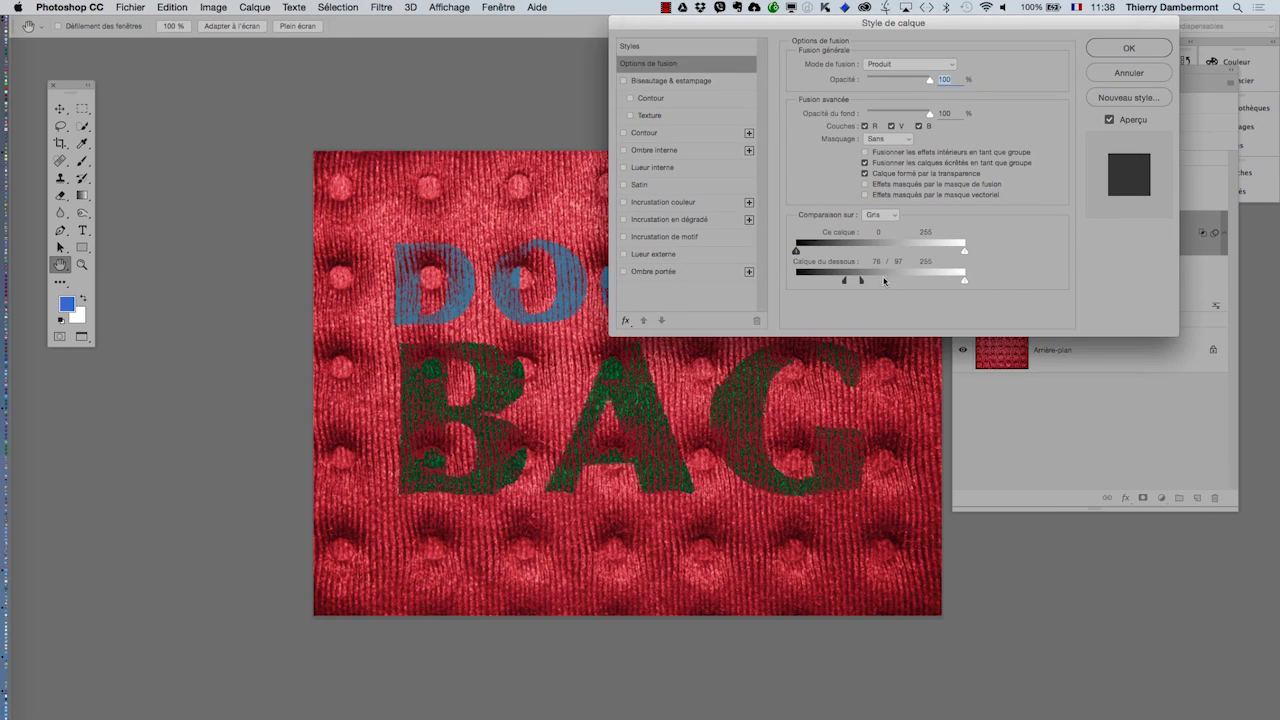
{"action": "left_click_drag", "start_coordinate": [837, 282], "coordinate": [816, 283]}
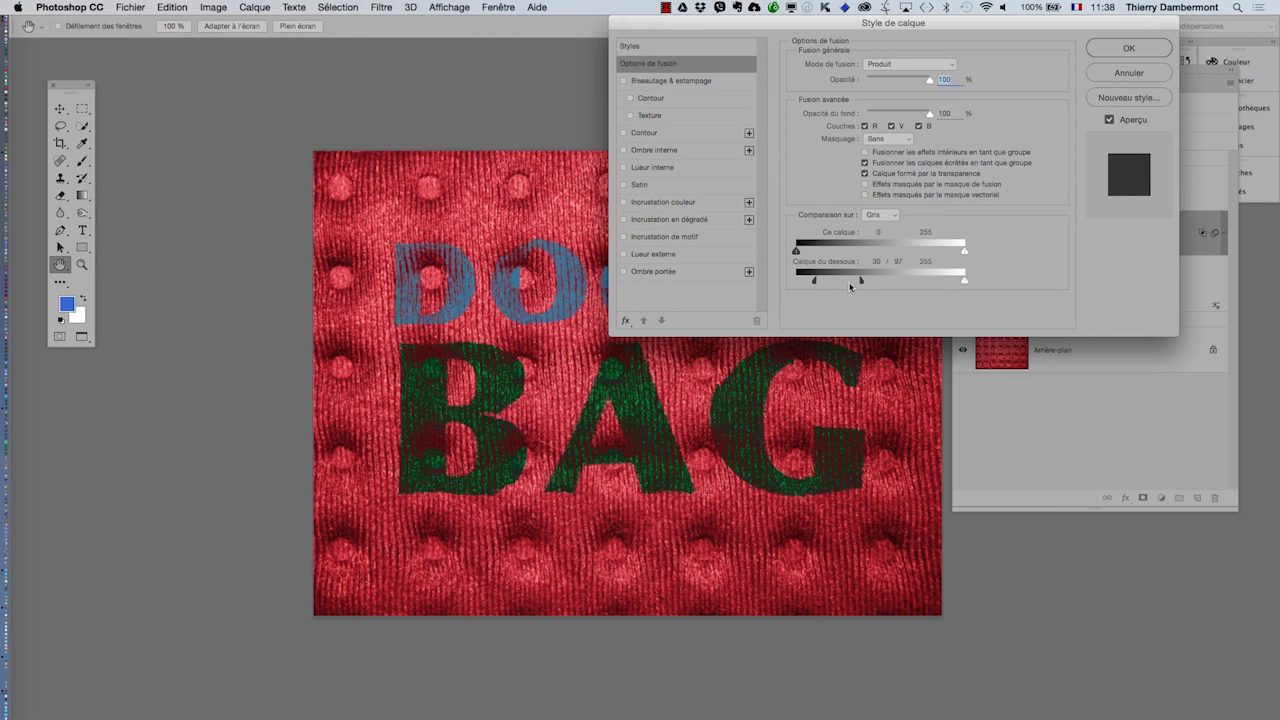
{"action": "left_click", "coordinate": [1110, 48]}
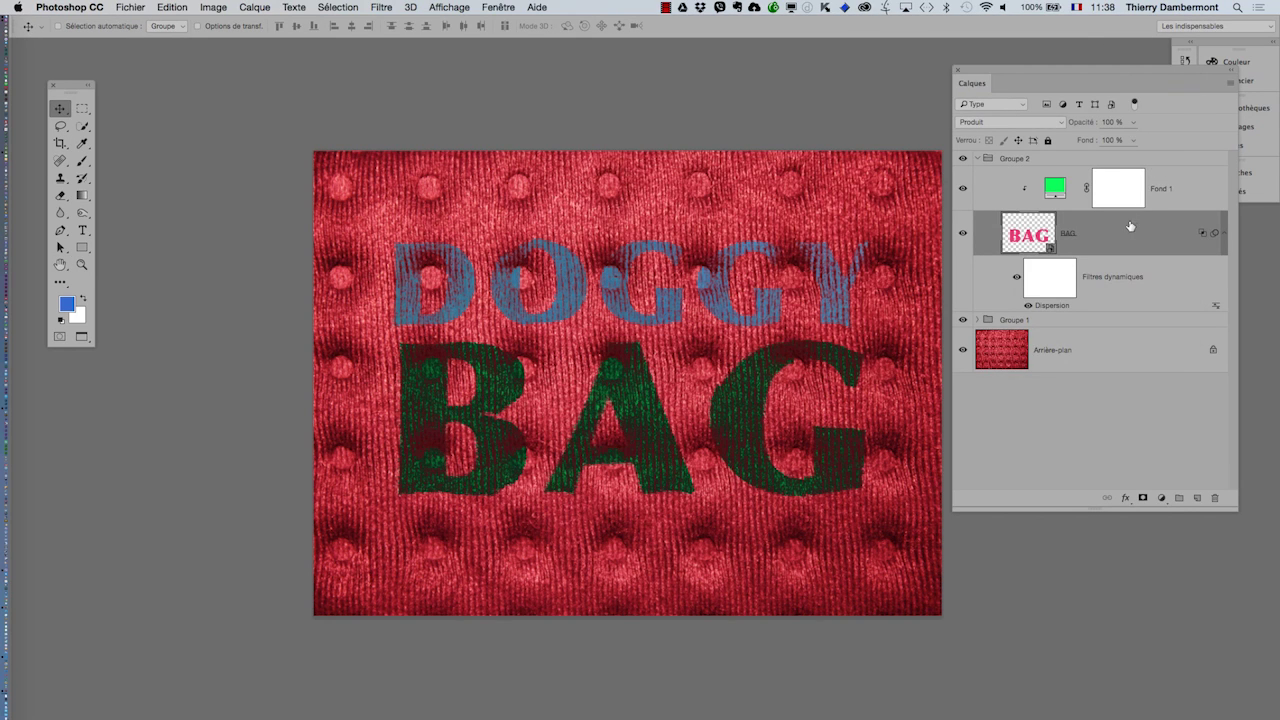
{"action": "left_click", "coordinate": [977, 159]}
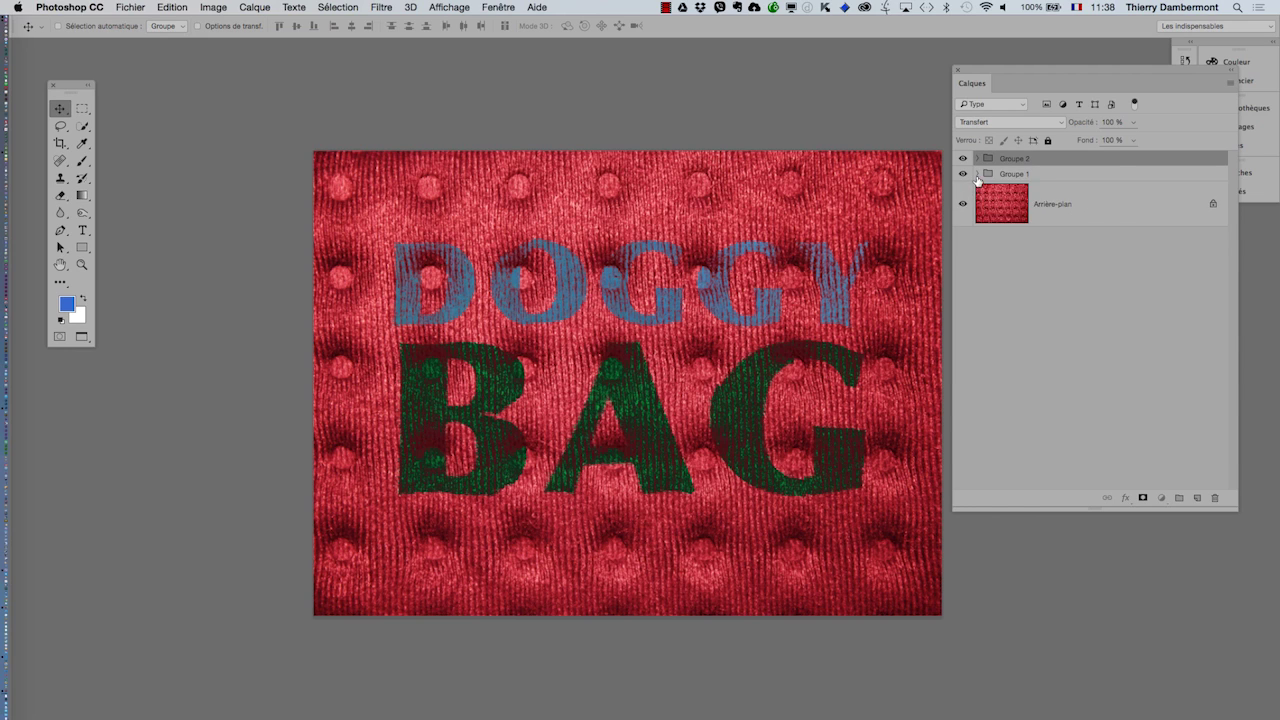
- Drag DOGGY's Calque du dessous Blend If slider left to 23/76
{"action": "left_click", "coordinate": [977, 174]}
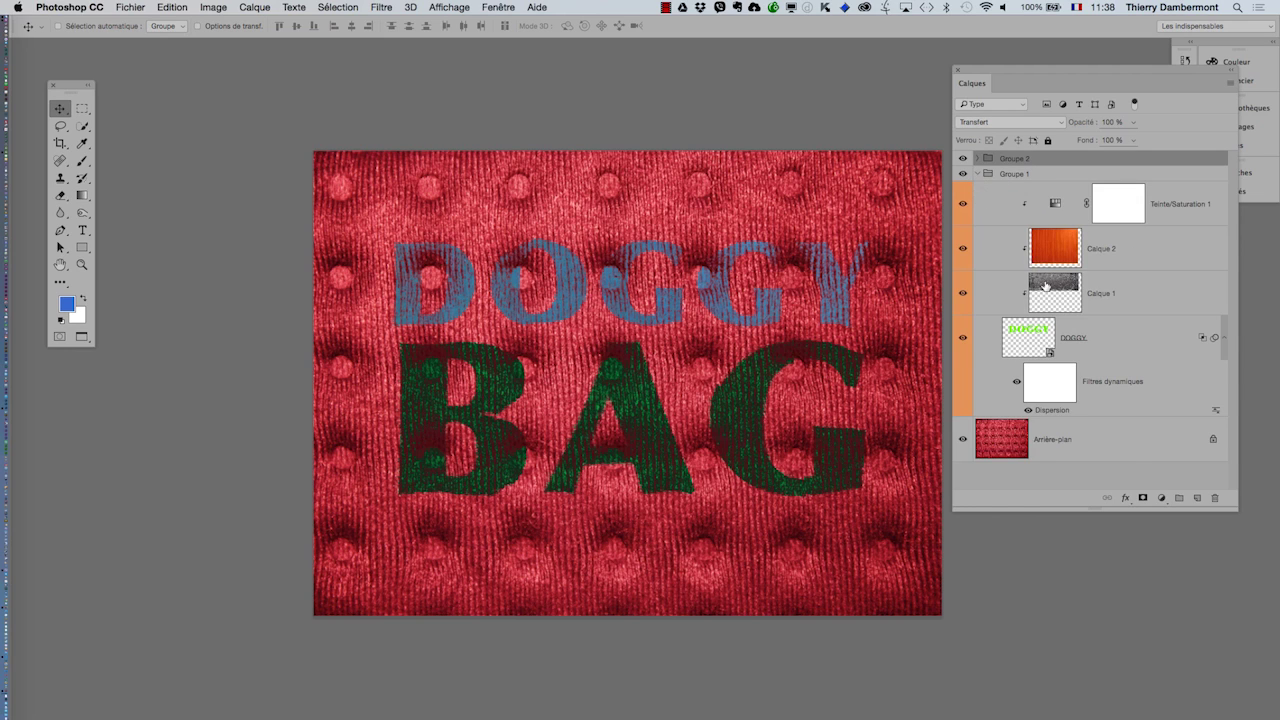
{"action": "double_click", "coordinate": [1104, 346]}
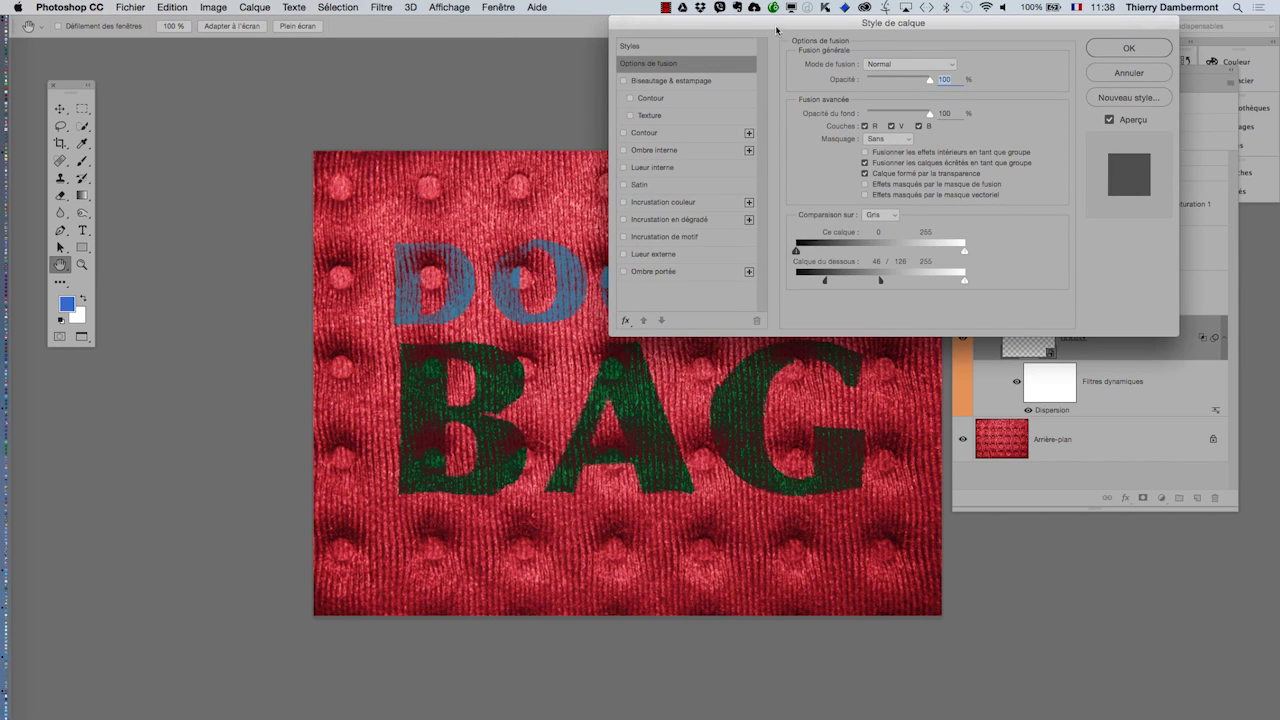
{"action": "left_click_drag", "start_coordinate": [776, 29], "coordinate": [1010, 19]}
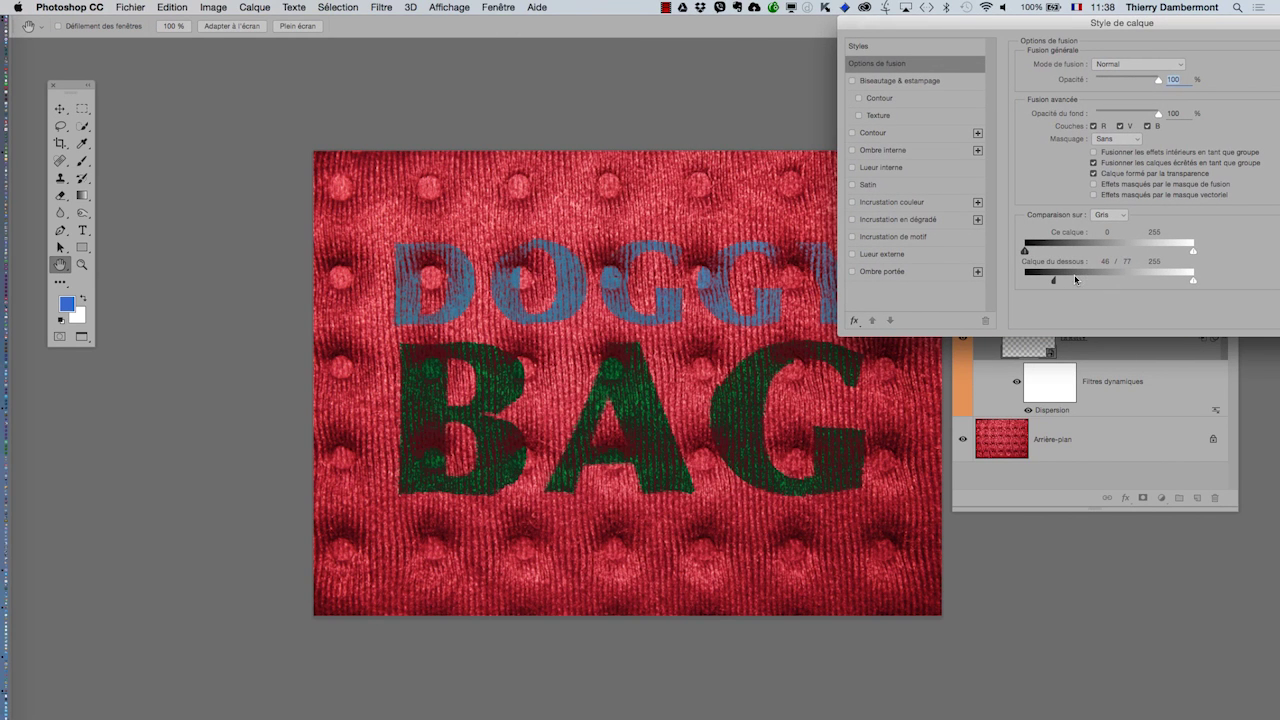
{"action": "left_click_drag", "start_coordinate": [1075, 279], "coordinate": [1040, 283]}
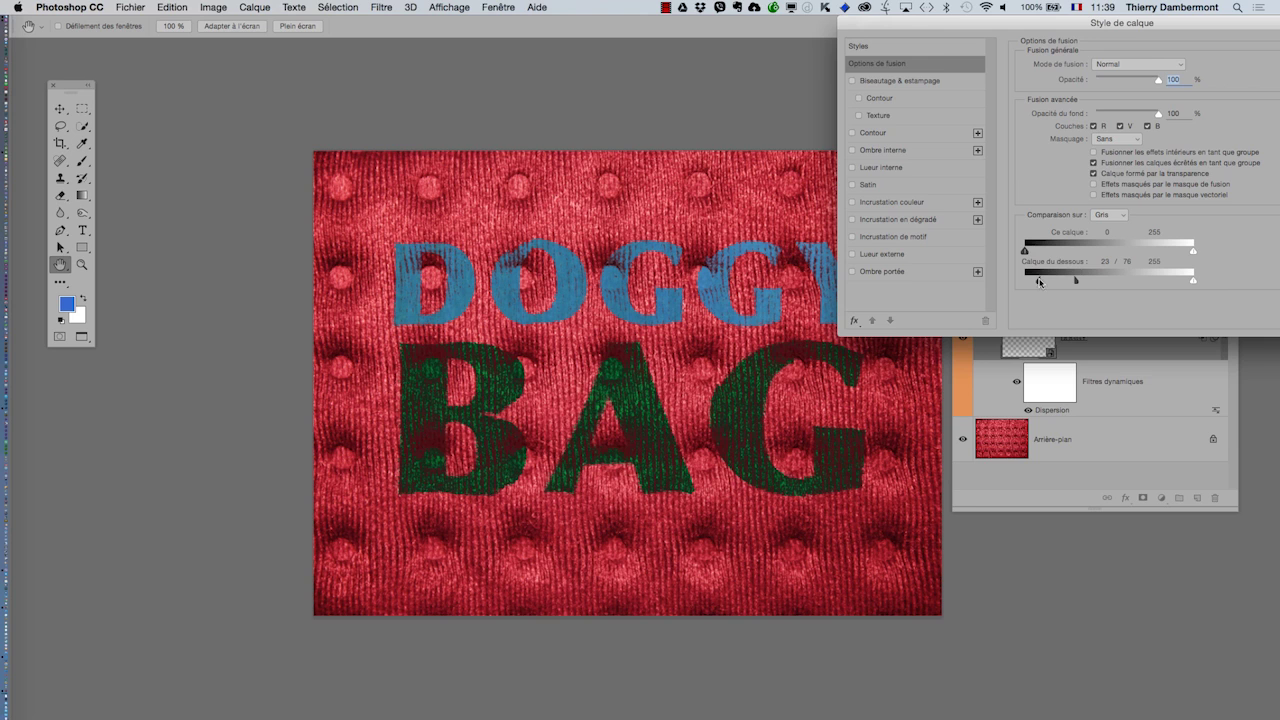
{"action": "left_click_drag", "start_coordinate": [1133, 29], "coordinate": [935, 27]}
{"action": "left_click", "coordinate": [1158, 60]}
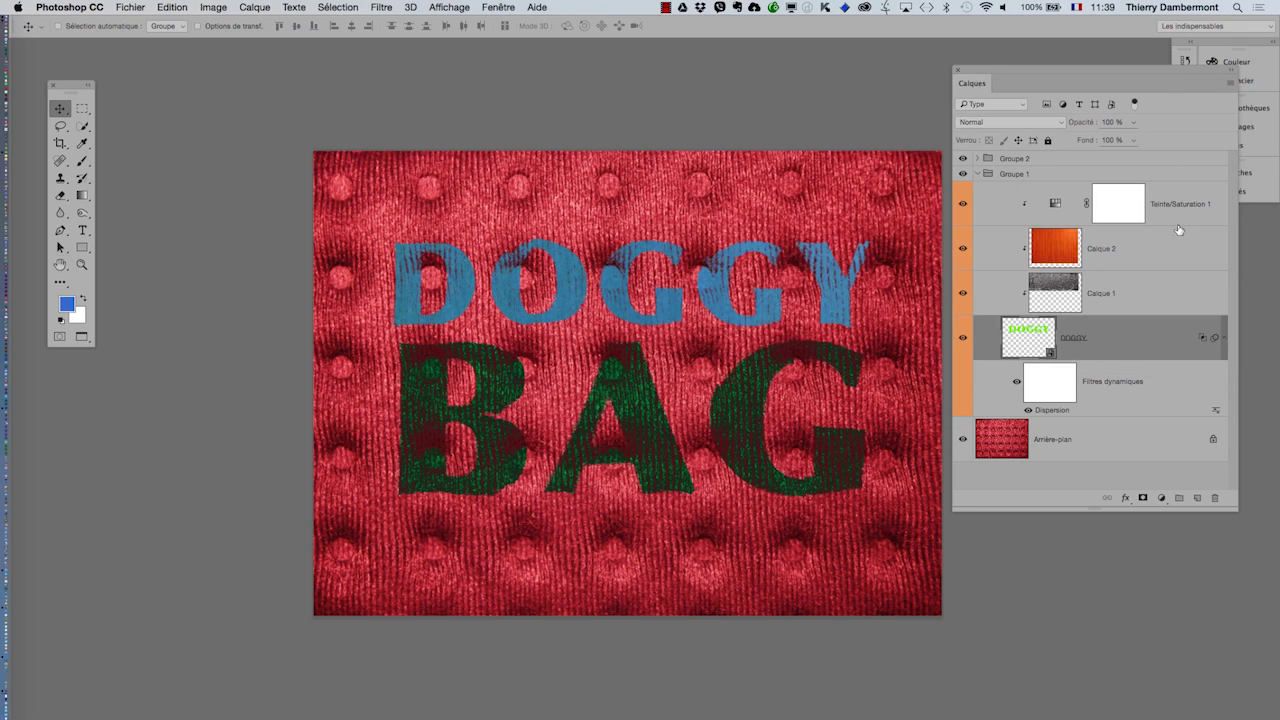
{"action": "left_click", "coordinate": [978, 174]}
- Reapply DOGGY's Dispersion filter using red-tufted-fabric-texture-DISPL MAP.psd as the map
{"action": "scroll", "coordinate": [648, 291], "scroll_direction": "up", "scroll_amount": 1}
{"action": "scroll", "coordinate": [648, 291], "scroll_direction": "up", "scroll_amount": 1}
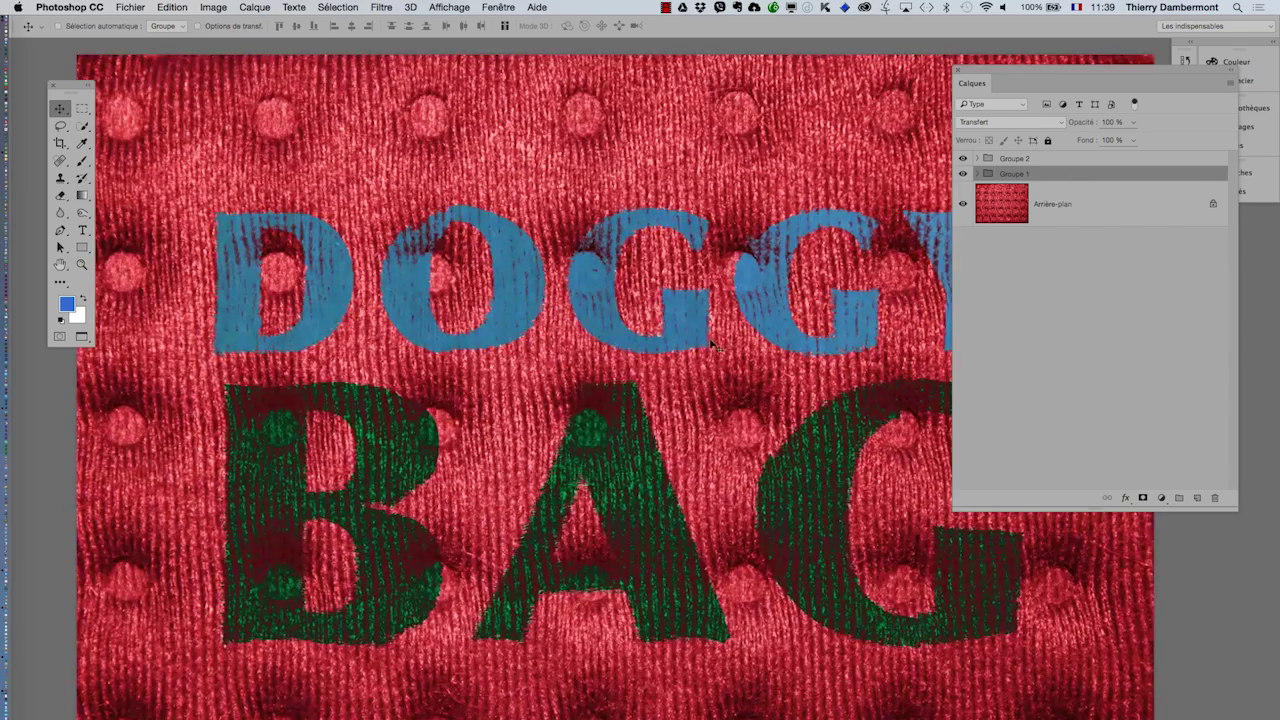
{"action": "scroll", "coordinate": [676, 340], "scroll_direction": "up", "scroll_amount": 1}
{"action": "scroll", "coordinate": [676, 340], "scroll_direction": "up", "scroll_amount": 1}
{"action": "scroll", "coordinate": [700, 346], "scroll_direction": "up", "scroll_amount": 1}
{"action": "scroll", "coordinate": [725, 352], "scroll_direction": "up", "scroll_amount": 1}
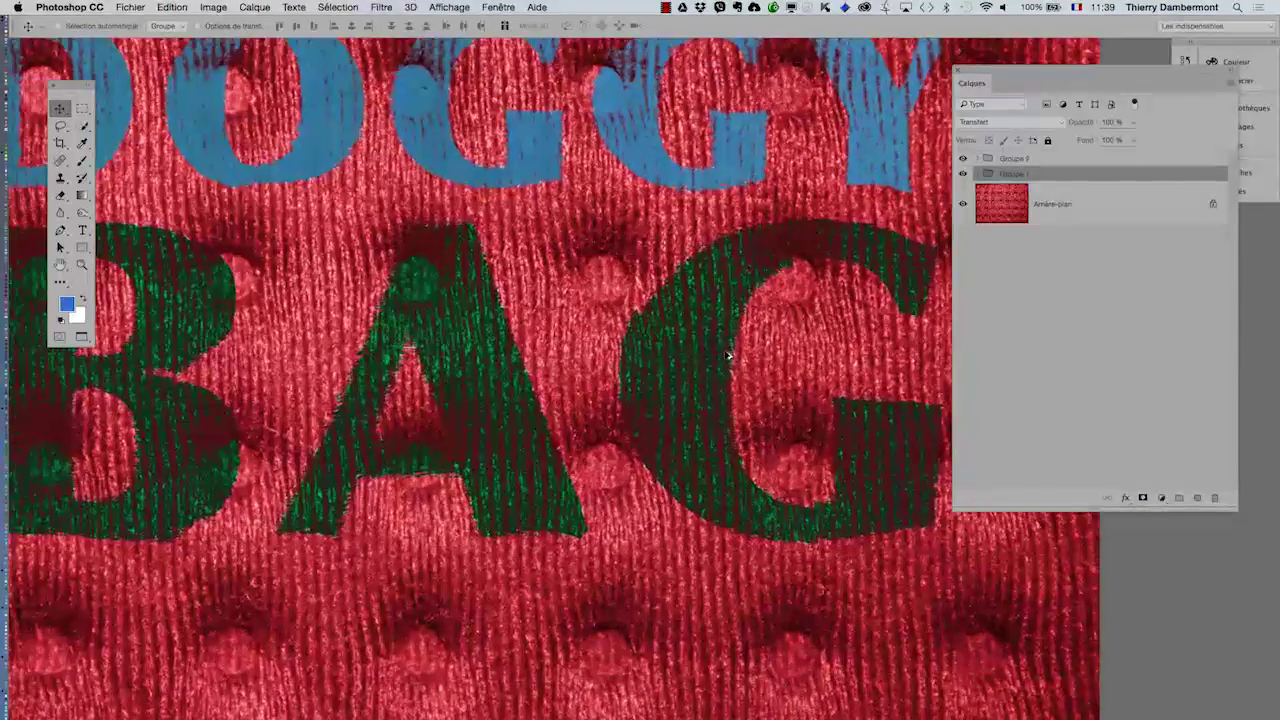
{"action": "scroll", "coordinate": [725, 352], "scroll_direction": "up", "scroll_amount": 1}
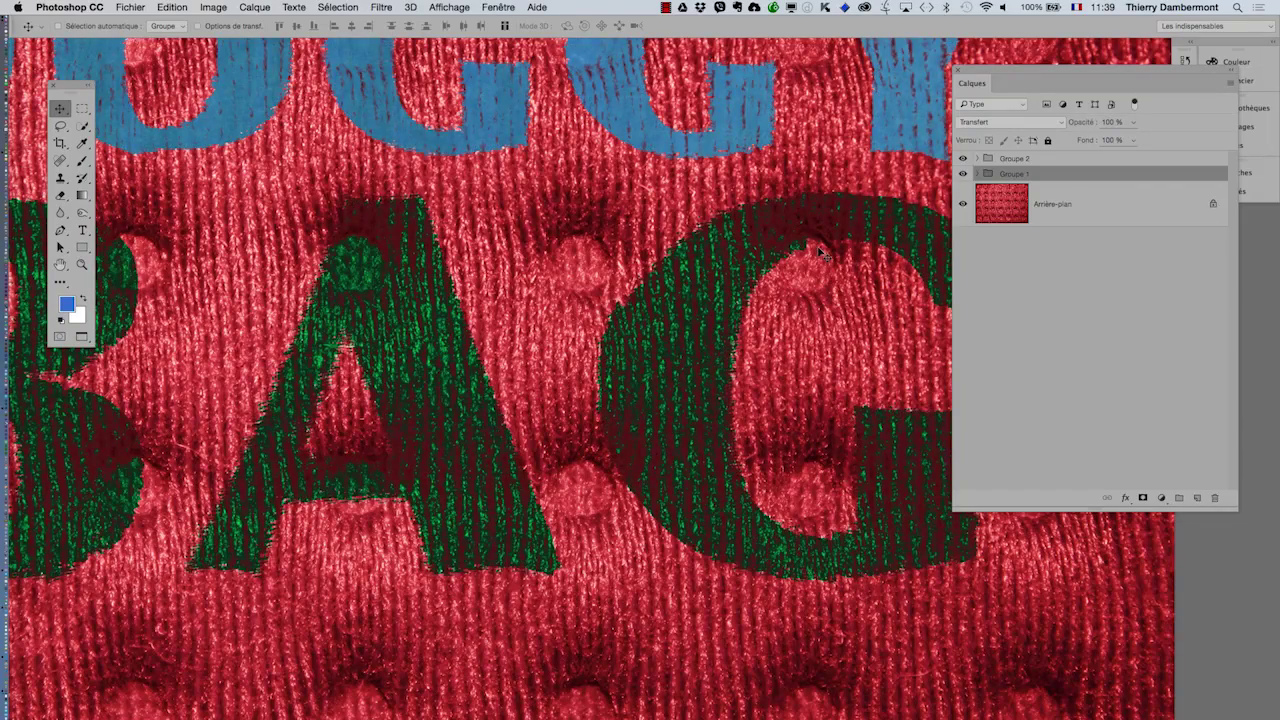
{"action": "left_click", "coordinate": [977, 174]}
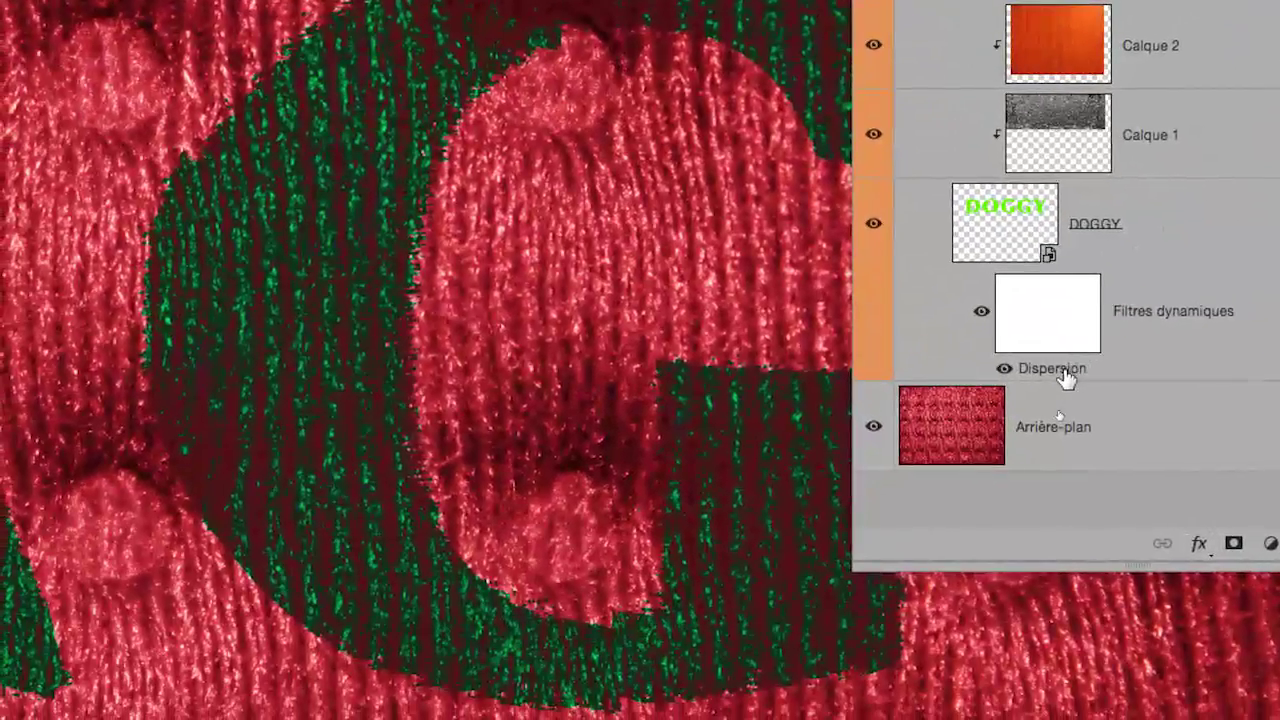
{"action": "double_click", "coordinate": [1060, 369]}
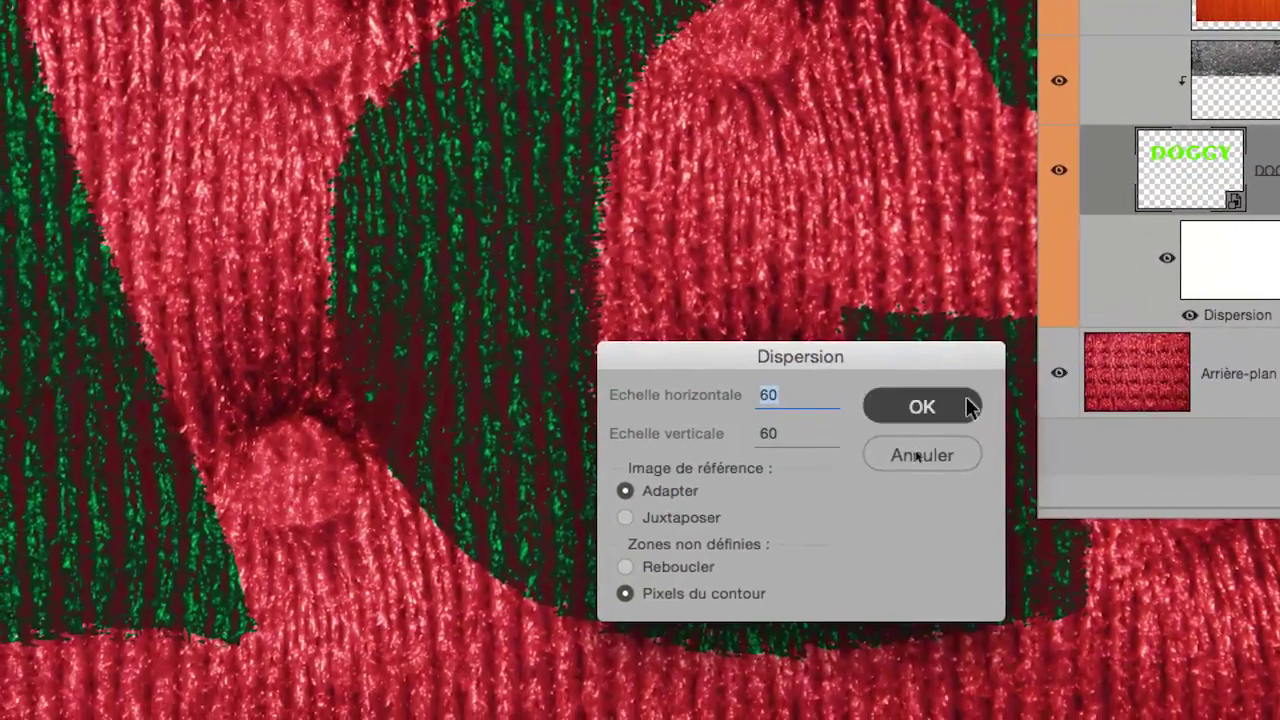
{"action": "left_click", "coordinate": [963, 404]}
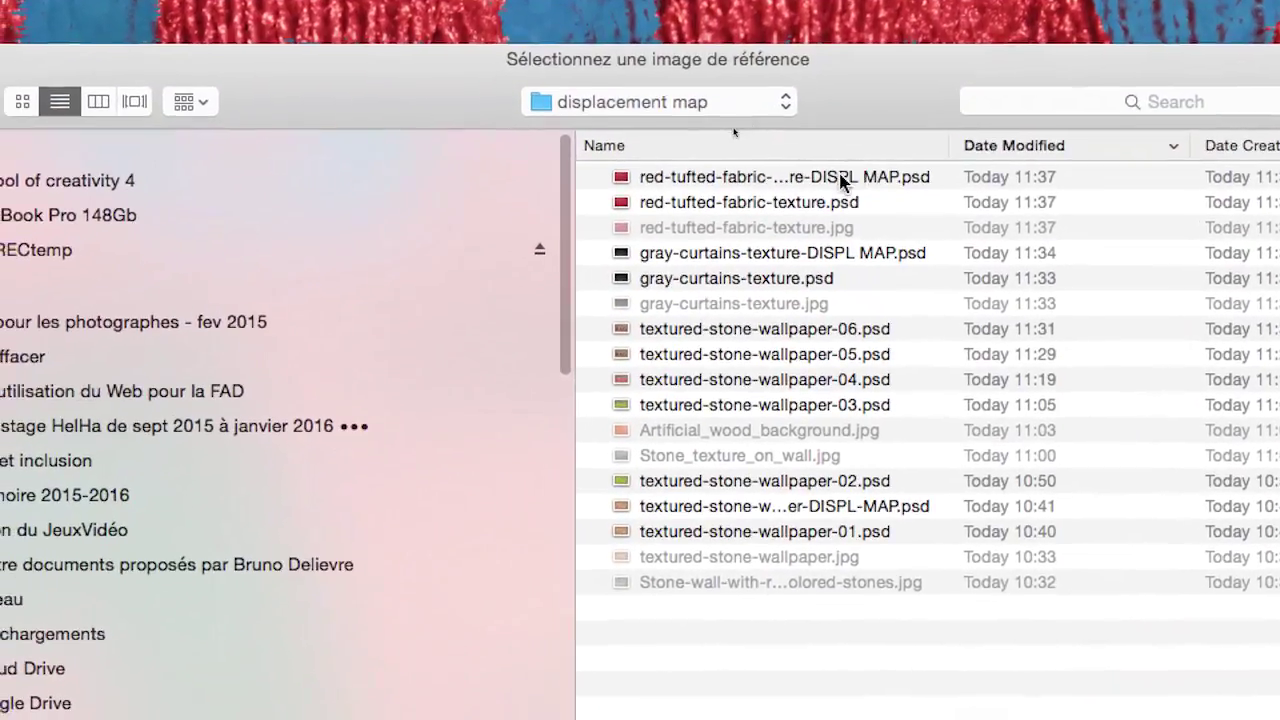
{"action": "left_click", "coordinate": [840, 178]}
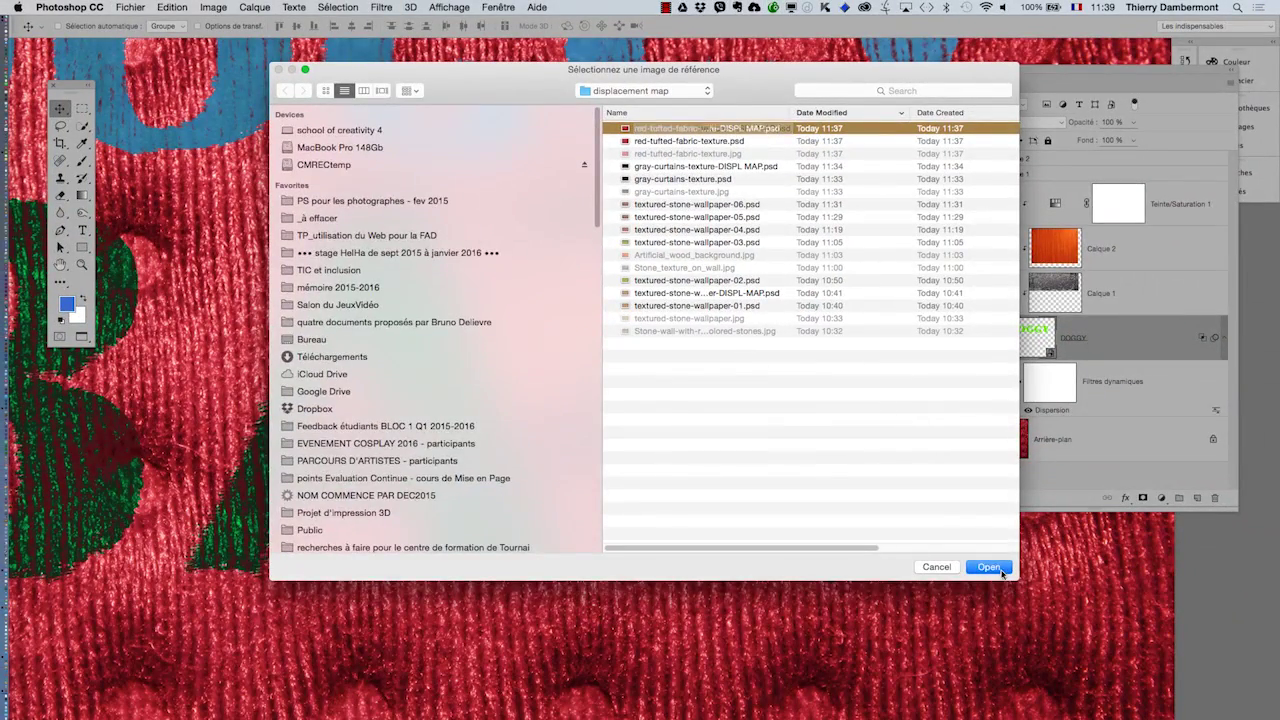
{"action": "left_click", "coordinate": [990, 567]}
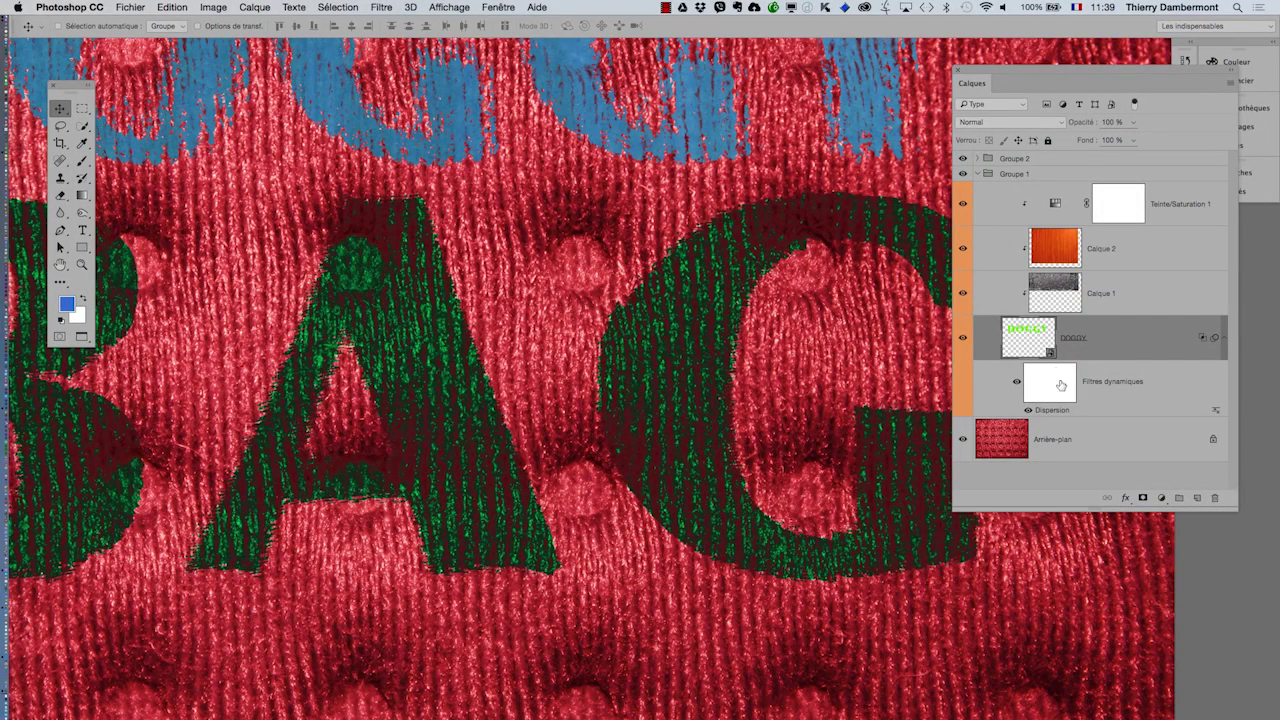
- Set DOGGY's Dispersion horizontal and vertical scales to 120 with the fabric map
{"action": "double_click", "coordinate": [1050, 410]}
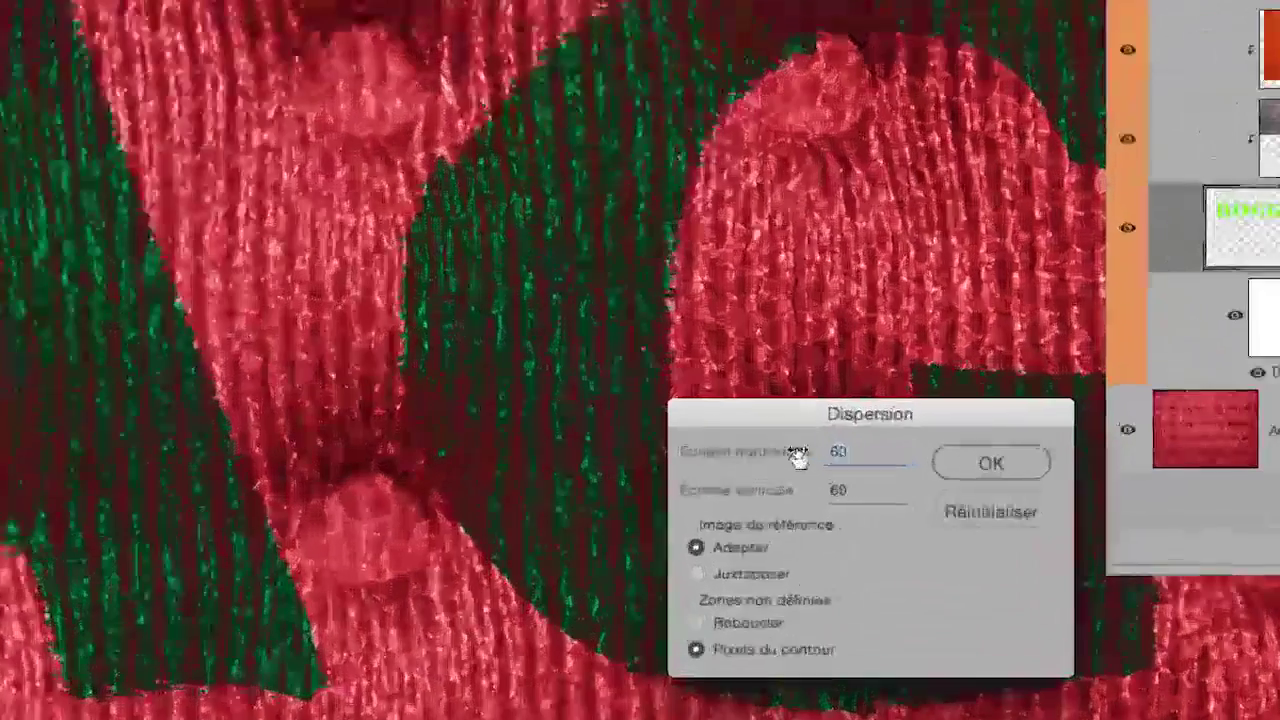
{"action": "type", "text": "120"}
{"action": "key", "text": "Tab"}
{"action": "key", "text": "shift+Tab"}
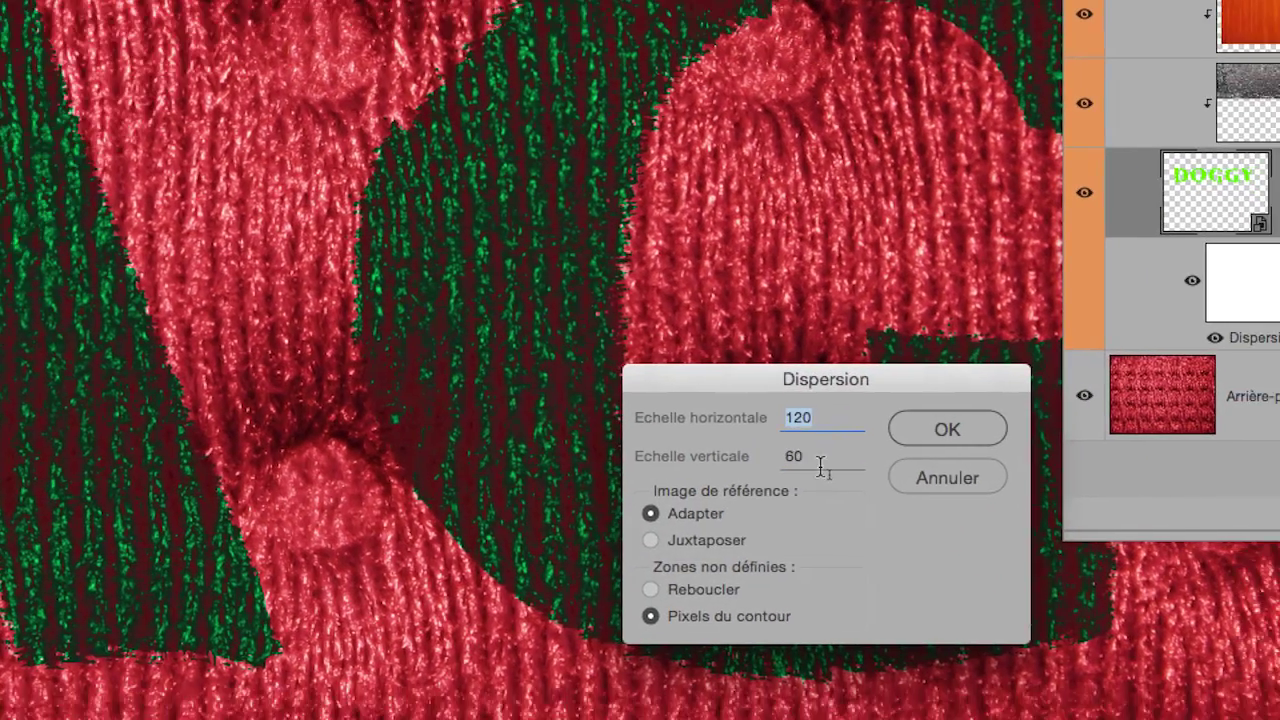
{"action": "double_click", "coordinate": [845, 490]}
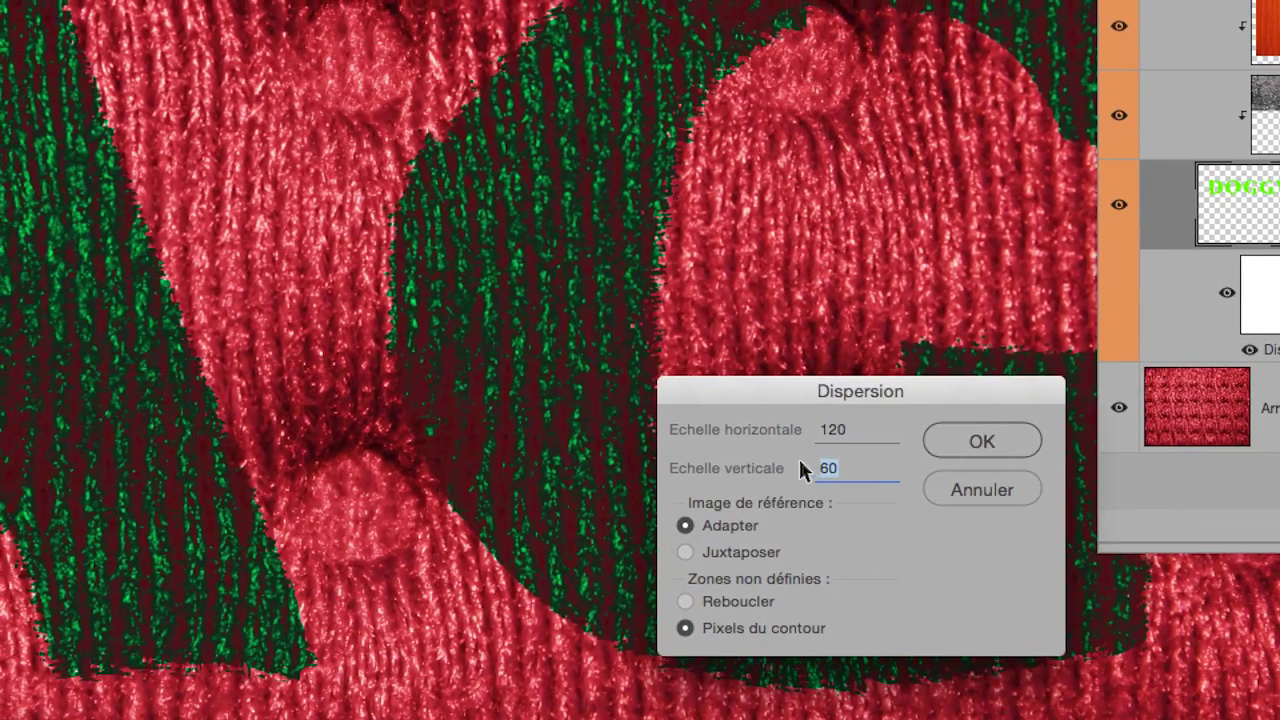
{"action": "type", "text": "120"}
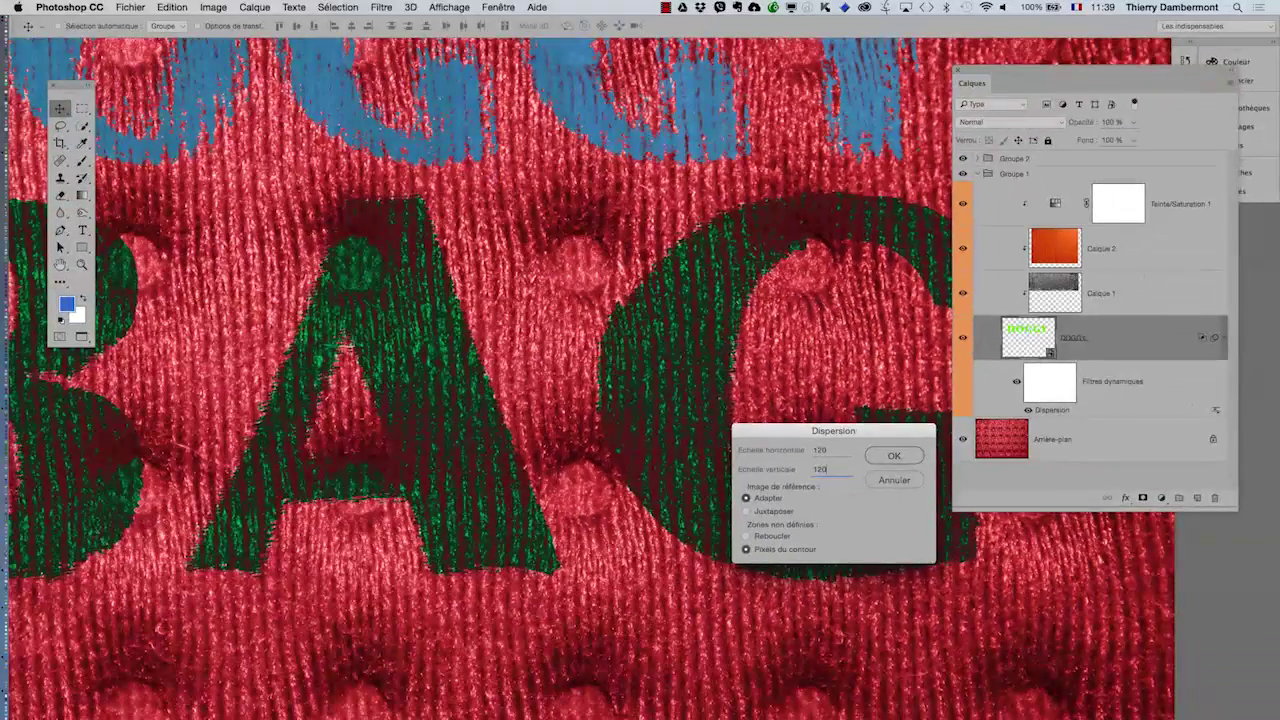
{"action": "key", "text": "Return"}
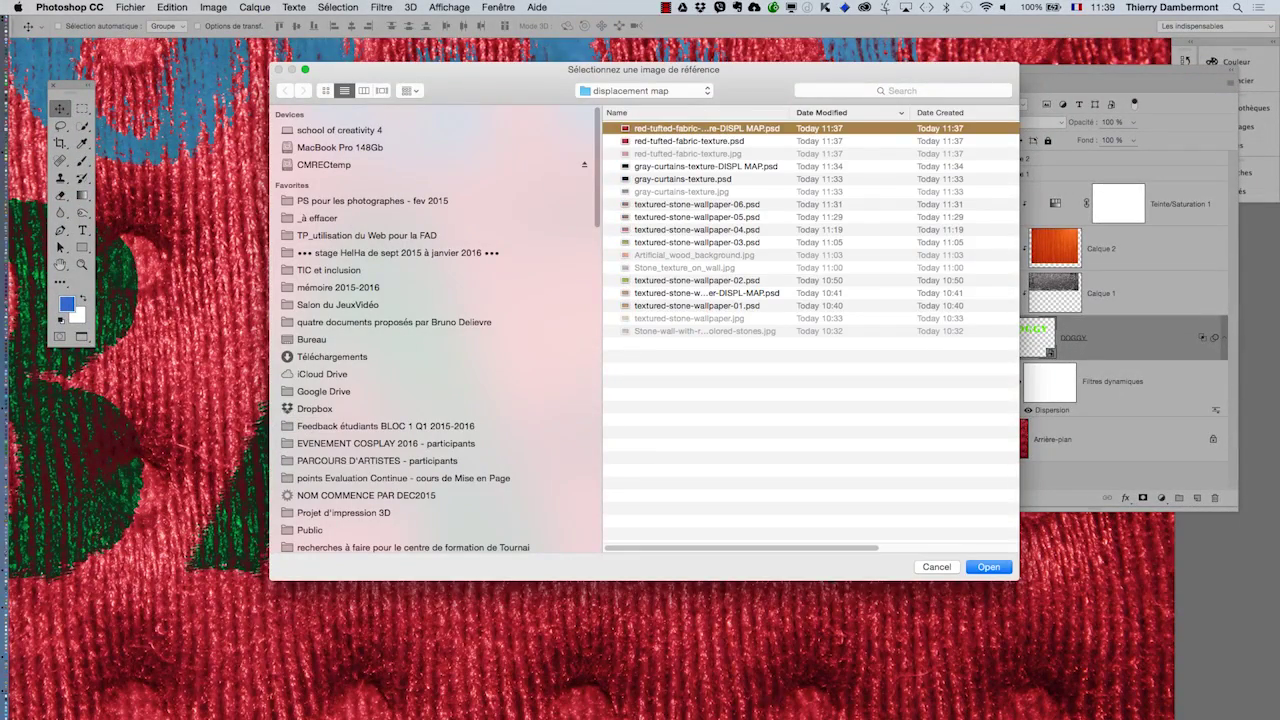
{"action": "key", "text": "Return"}
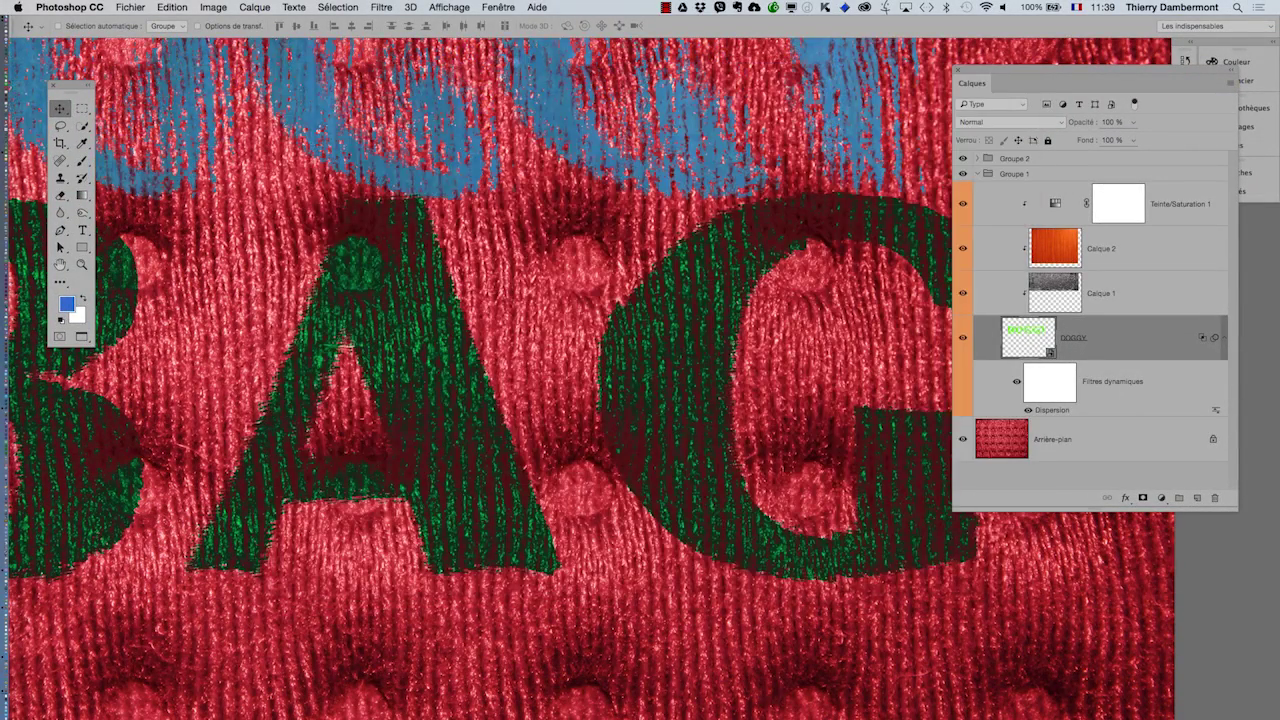
- Reapply BAG's Dispersion filter with the red-tufted-fabric DISPL MAP.psd map
{"action": "scroll", "coordinate": [480, 380], "scroll_direction": "up", "scroll_amount": 2}
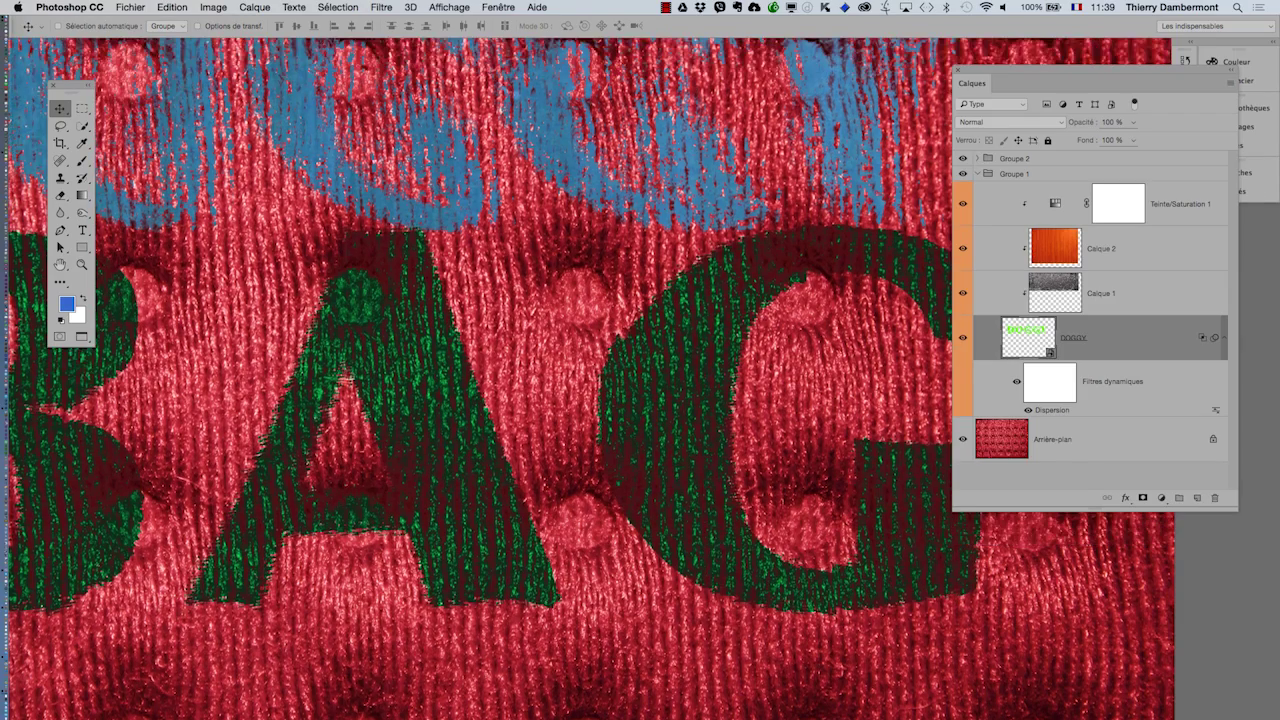
{"action": "scroll", "coordinate": [480, 380], "scroll_direction": "up", "scroll_amount": 1}
{"action": "scroll", "coordinate": [480, 380], "scroll_direction": "up", "scroll_amount": 2}
{"action": "scroll", "coordinate": [480, 380], "scroll_direction": "up", "scroll_amount": 3}
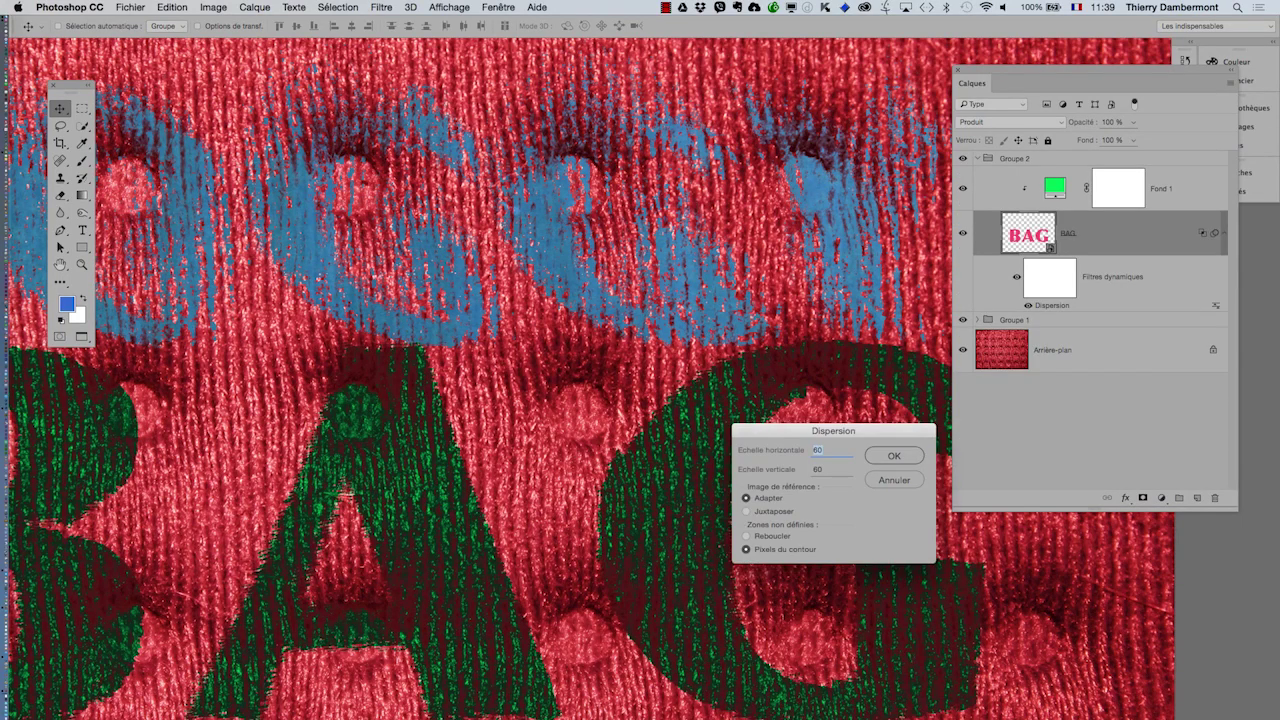
{"action": "key", "text": "Return"}
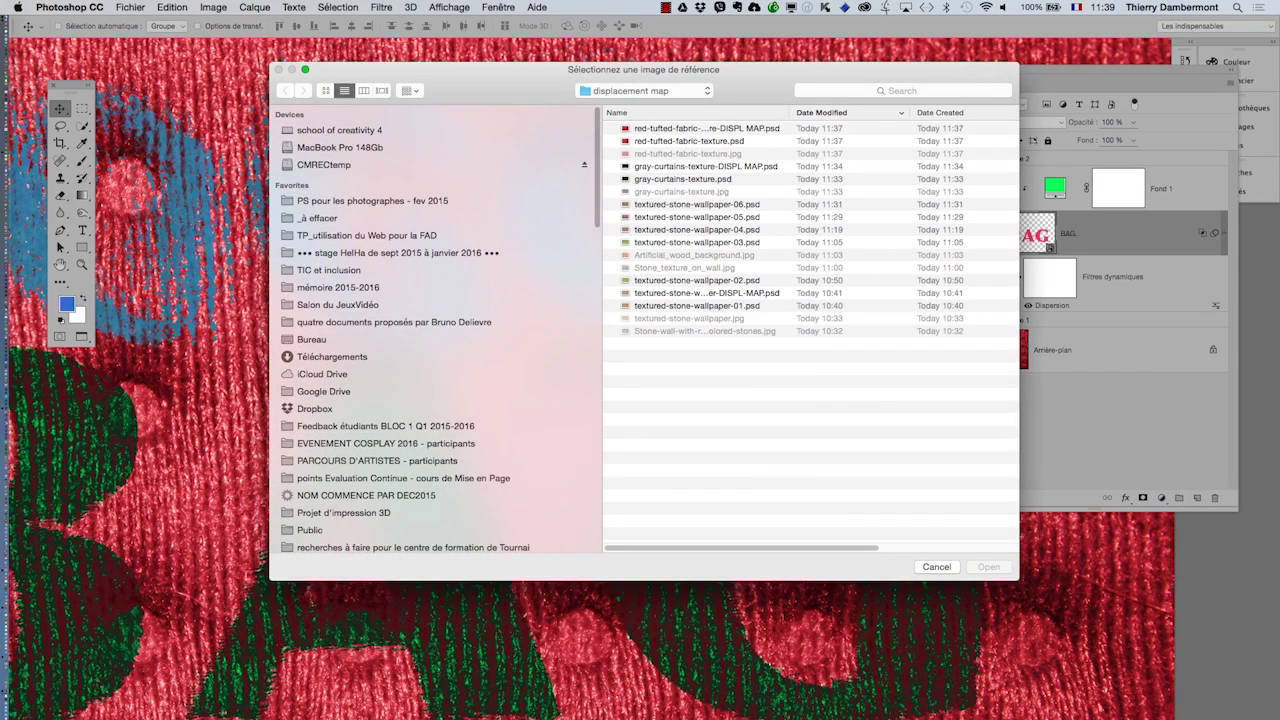
{"action": "key", "text": "Down"}
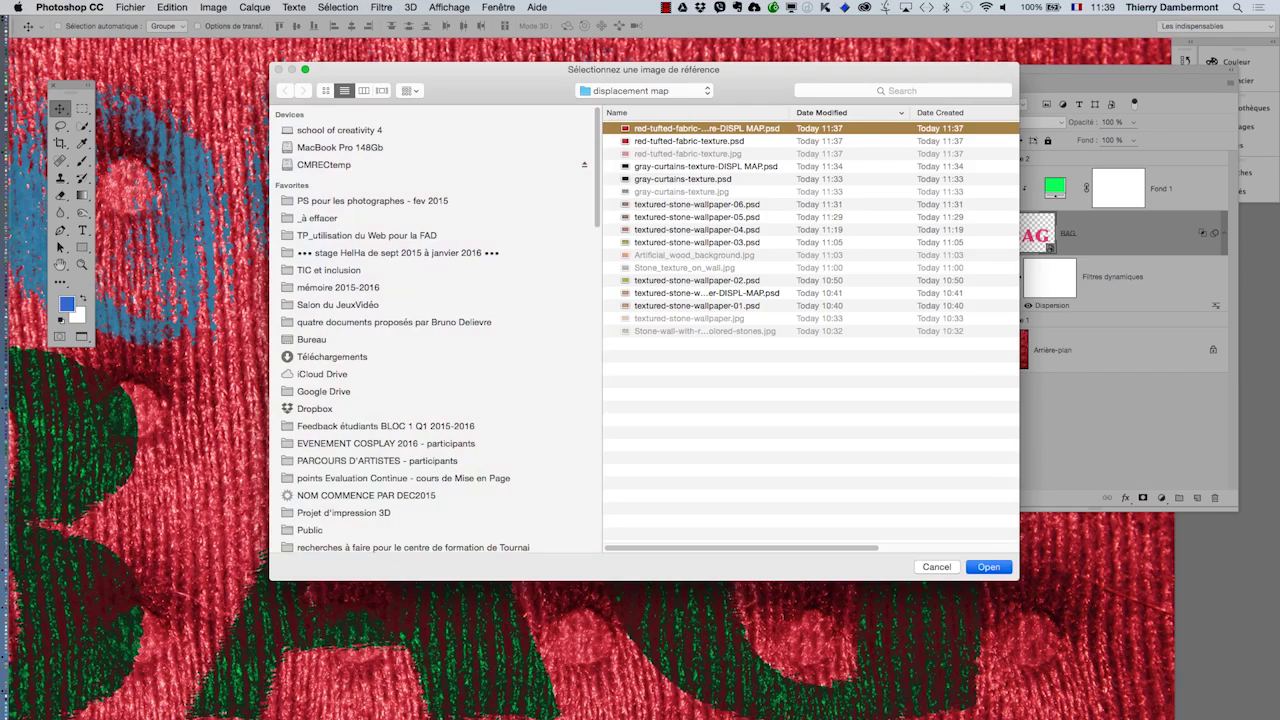
{"action": "key", "text": "Return"}
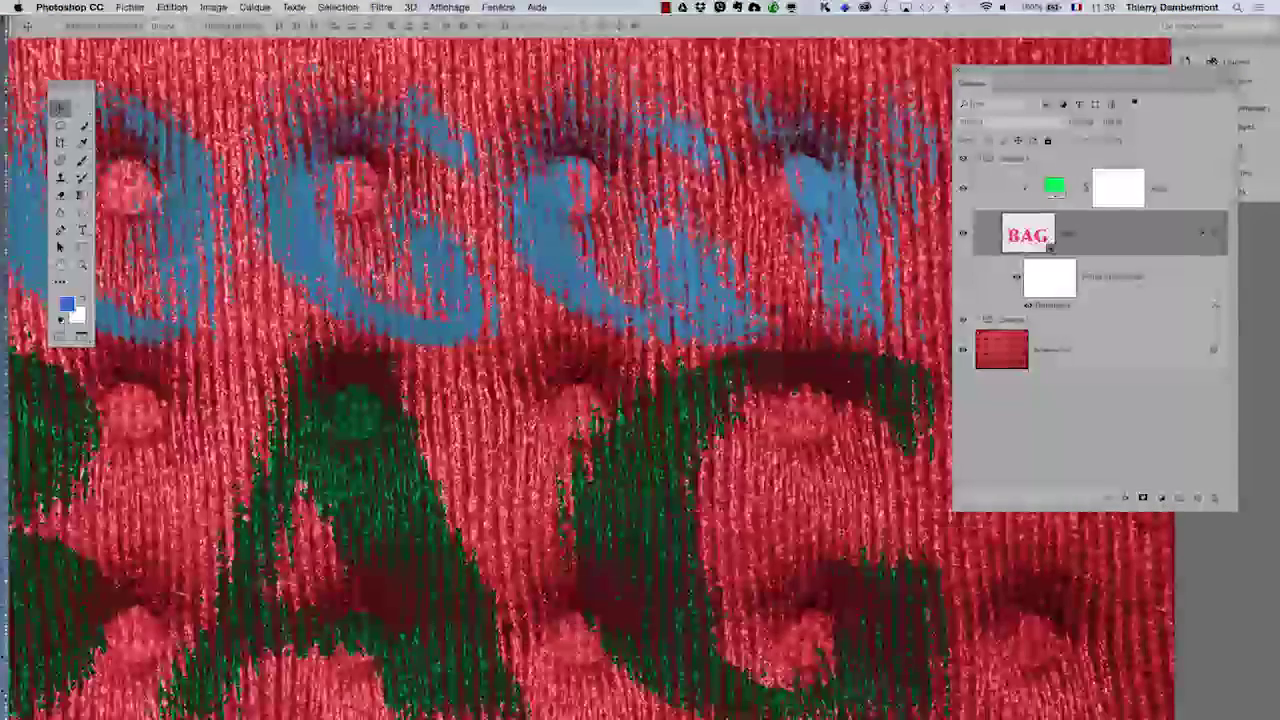
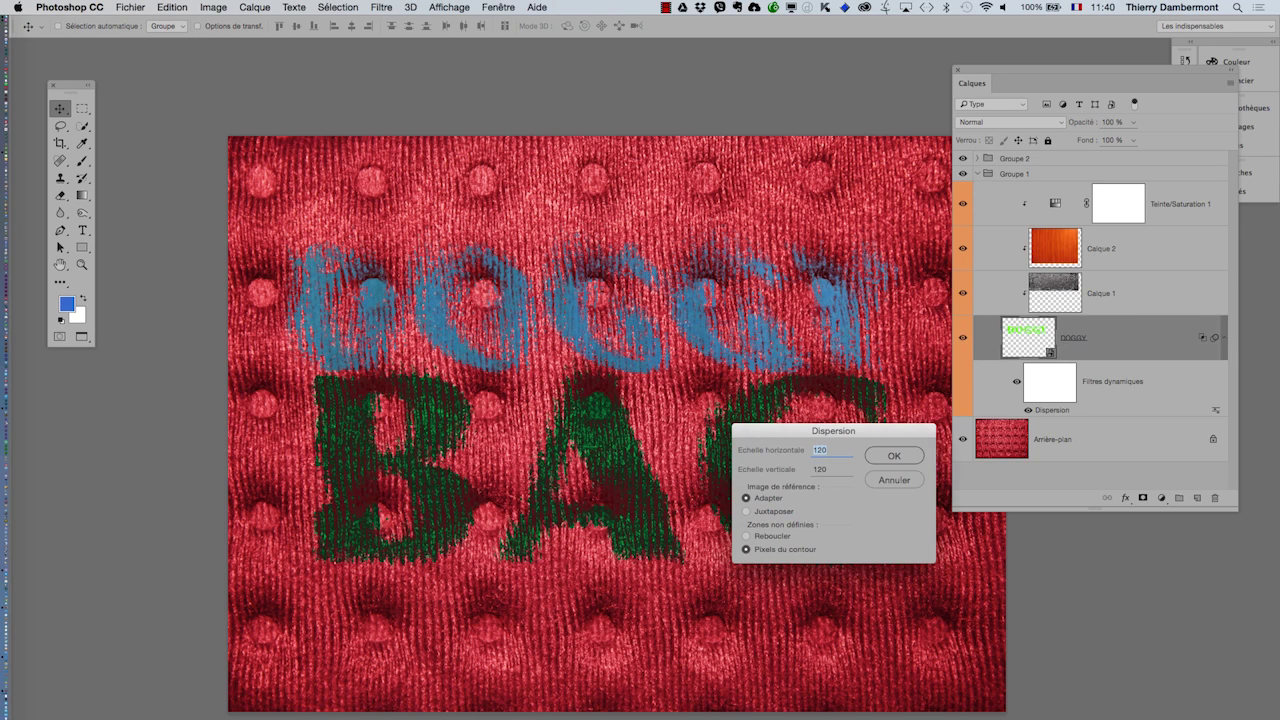
- Redo Displace on DOGGY at horizontal and vertical scale 30 using the red-tufted-fabric DISPL MAP.psd
{"action": "key", "text": "Return"}
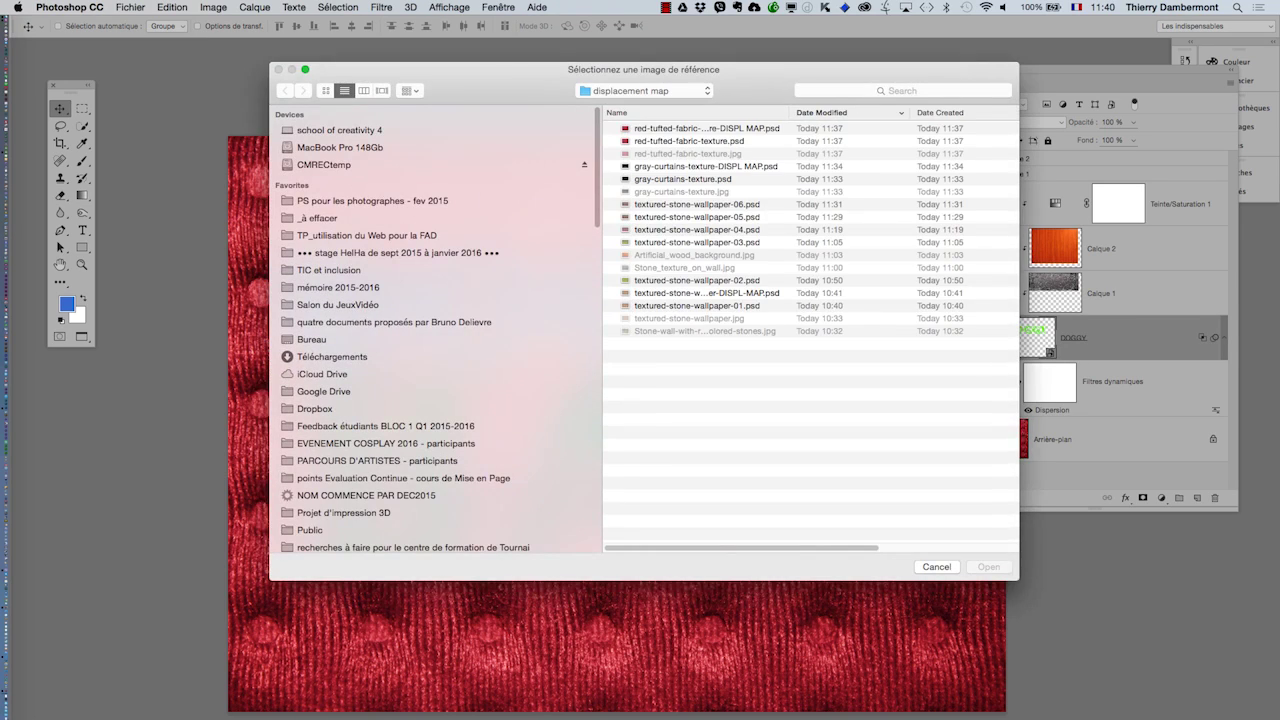
{"action": "key", "text": "Escape"}
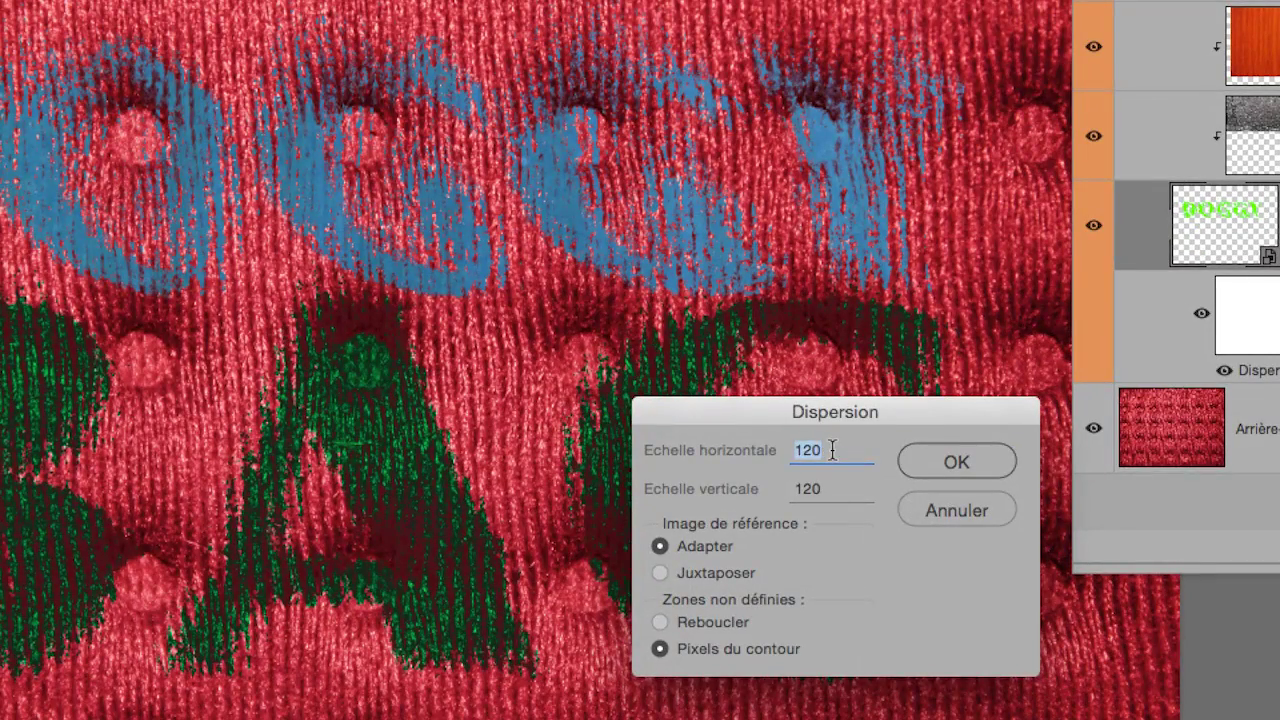
{"action": "type", "text": "30"}
{"action": "key", "text": "Tab"}
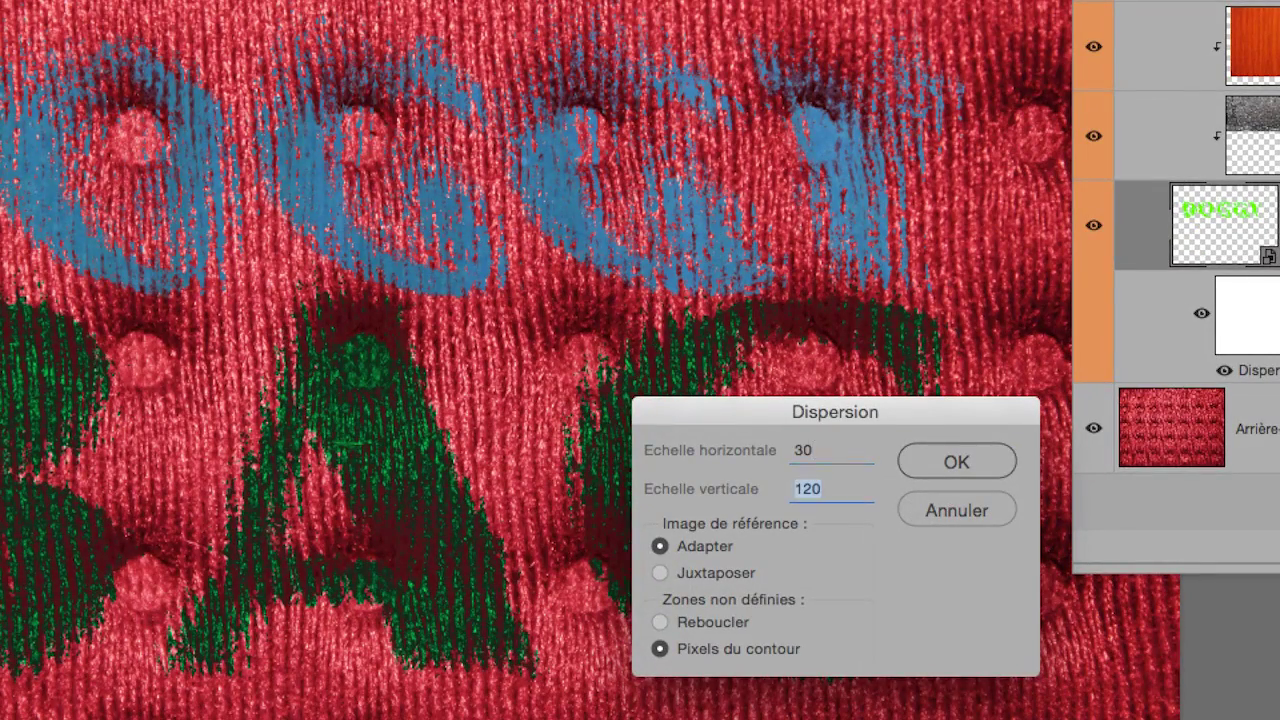
{"action": "key", "text": "shift+Tab"}
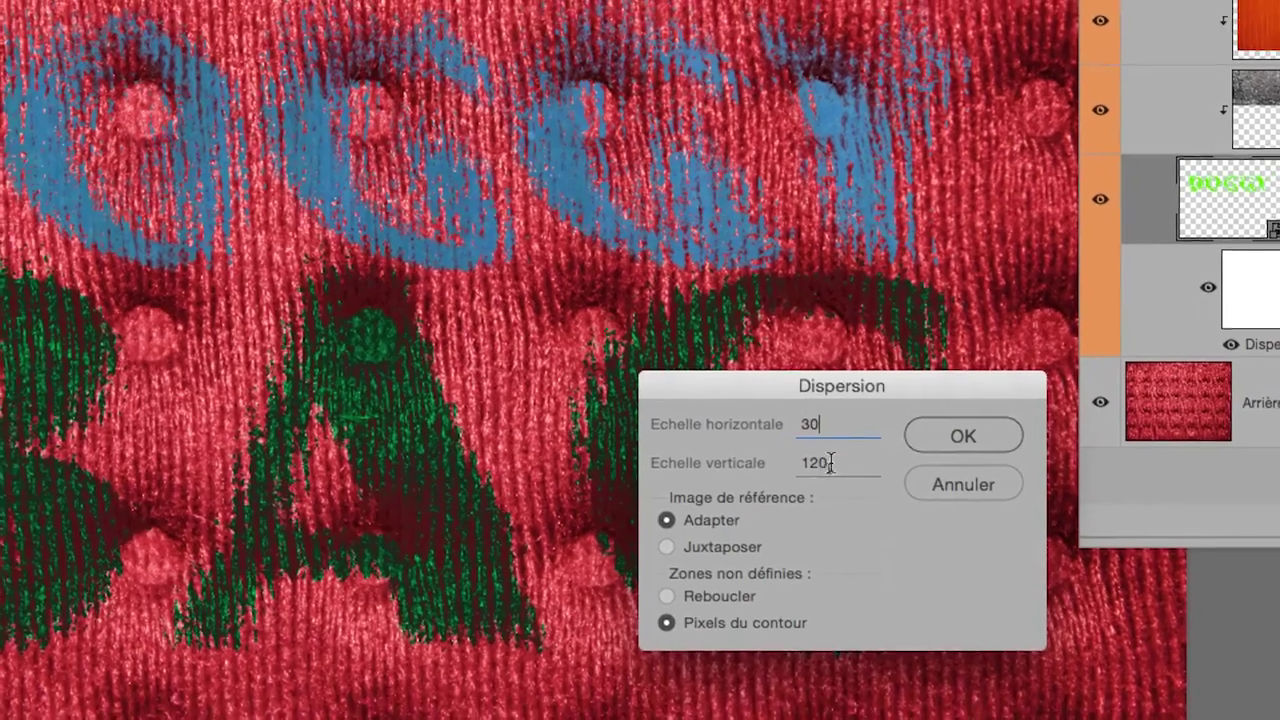
{"action": "left_click", "coordinate": [808, 462]}
{"action": "type", "text": "30"}
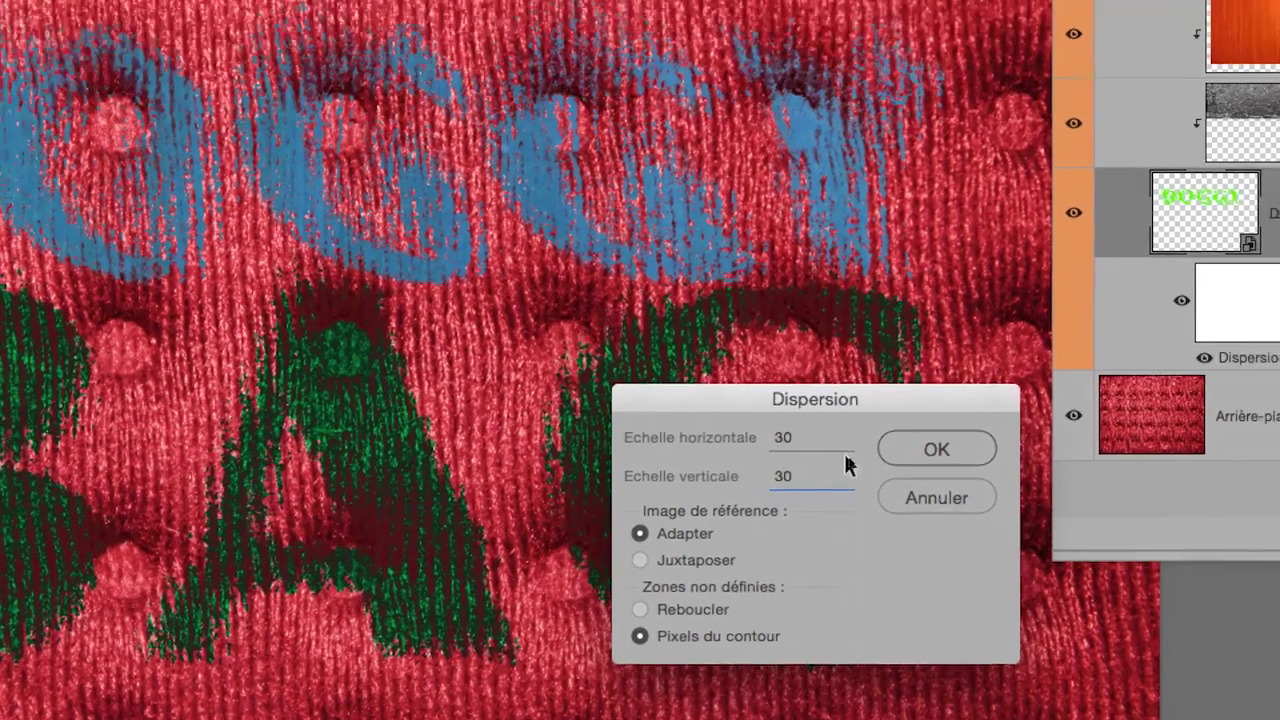
{"action": "left_click", "coordinate": [1012, 438]}
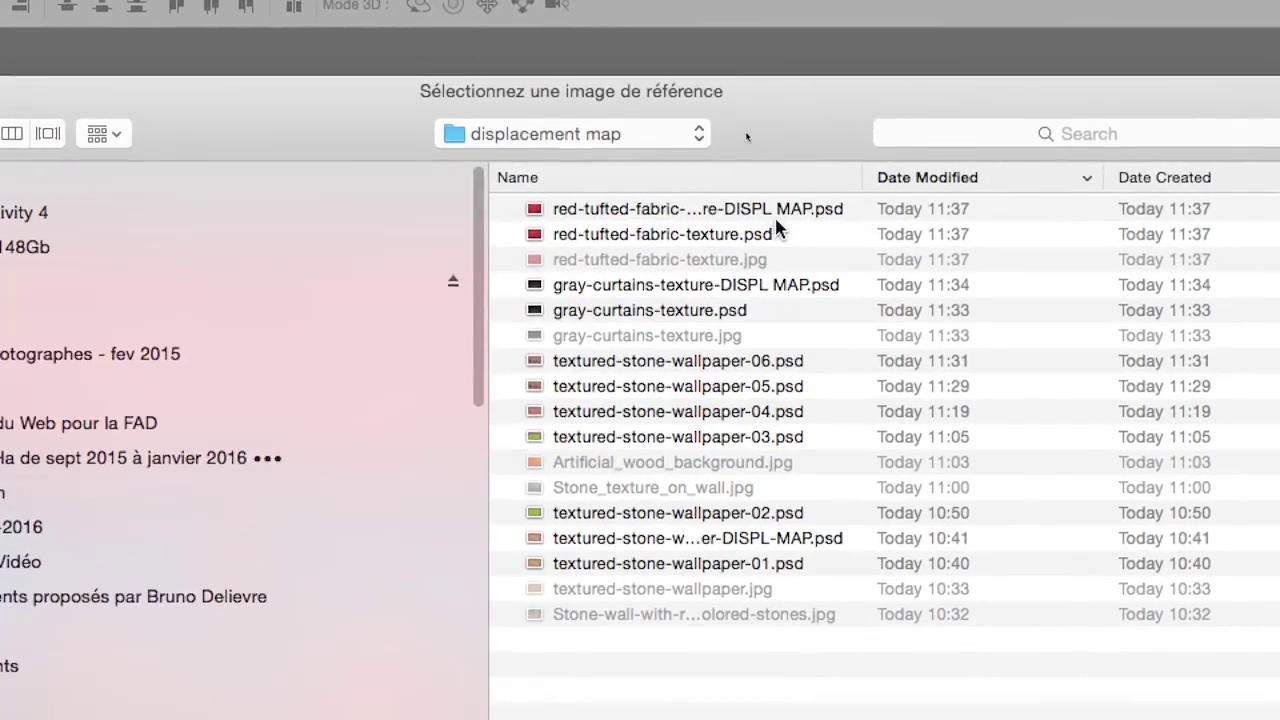
{"action": "left_click", "coordinate": [777, 215]}
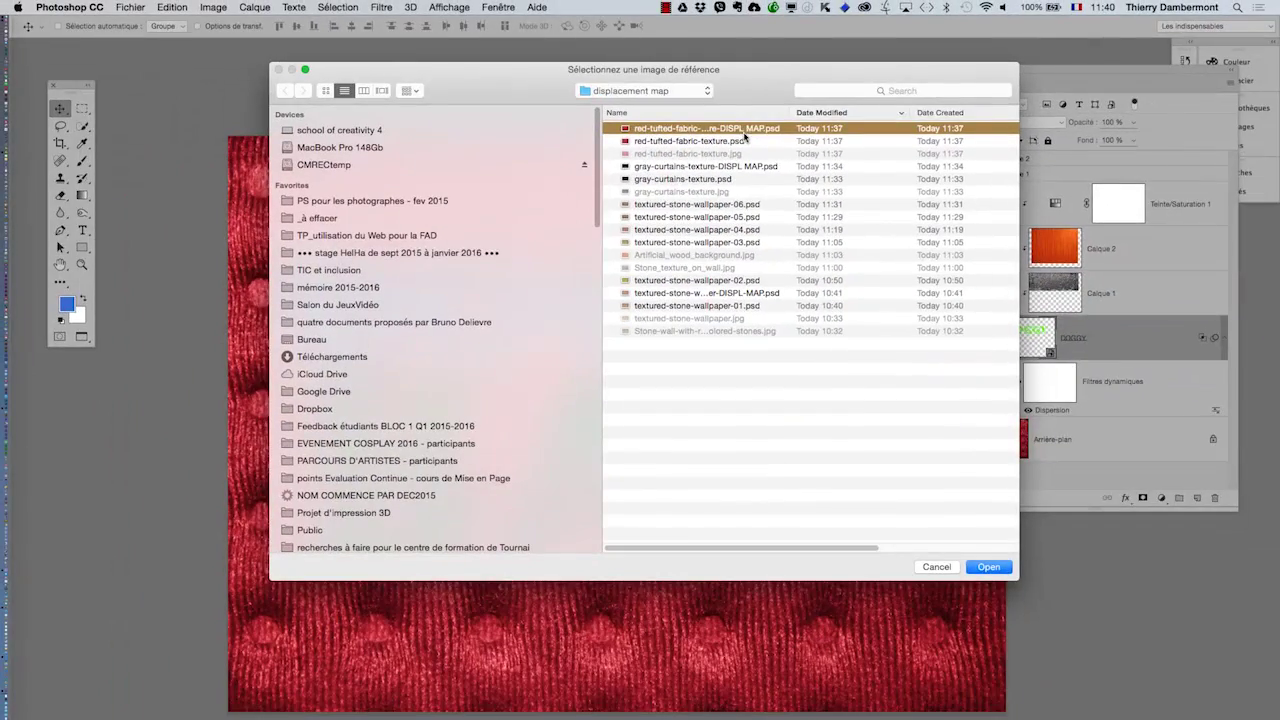
{"action": "left_click", "coordinate": [988, 567]}
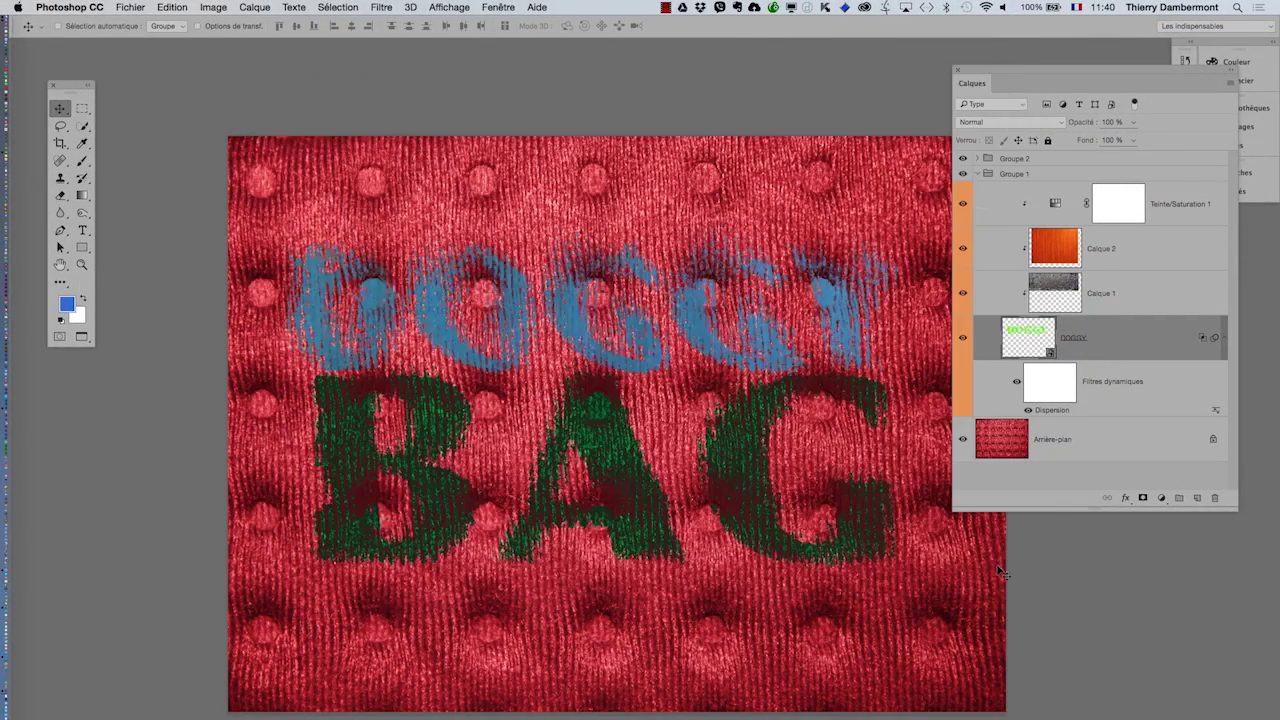
- Set the DOGGY layer's Underlying Layer Blend If range to 23–118 so fabric shading shows through
{"action": "scroll", "coordinate": [760, 305], "scroll_direction": "up", "scroll_amount": 2}
{"action": "scroll", "coordinate": [760, 305], "scroll_direction": "up", "scroll_amount": 2}
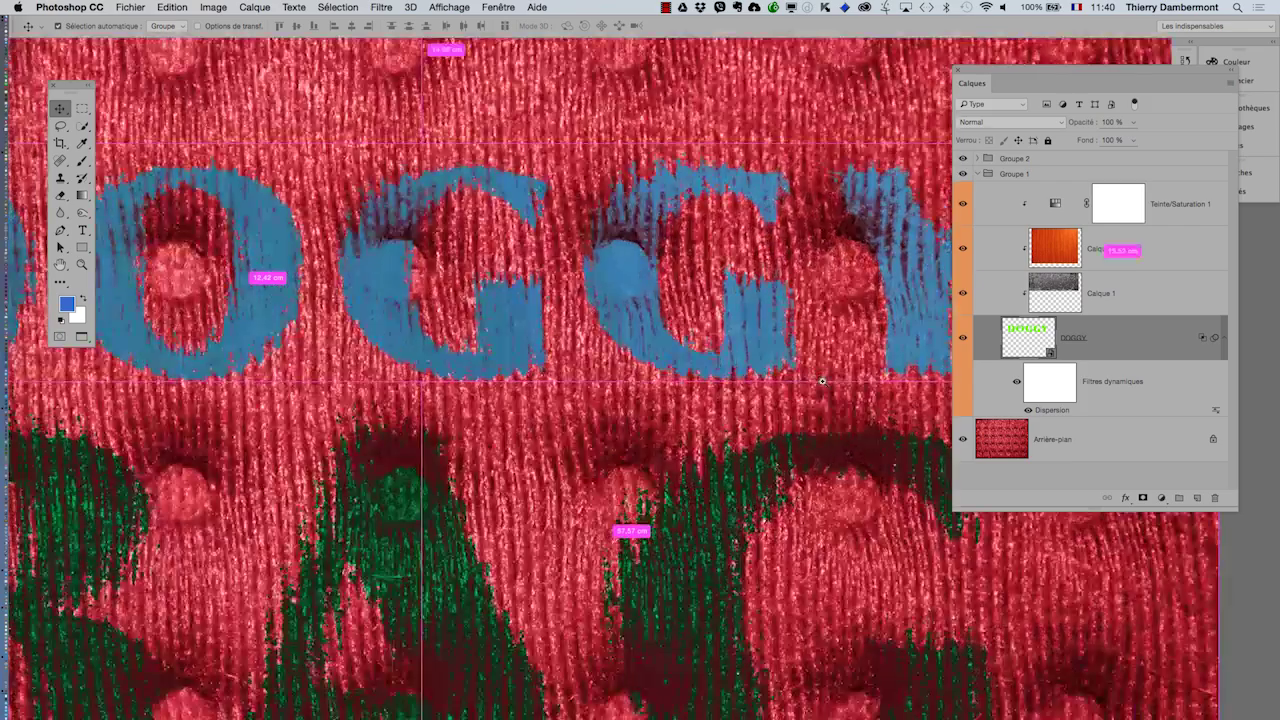
{"action": "scroll", "coordinate": [753, 300], "scroll_direction": "up", "scroll_amount": 2}
{"action": "left_click_drag", "start_coordinate": [753, 300], "coordinate": [502, 347]}
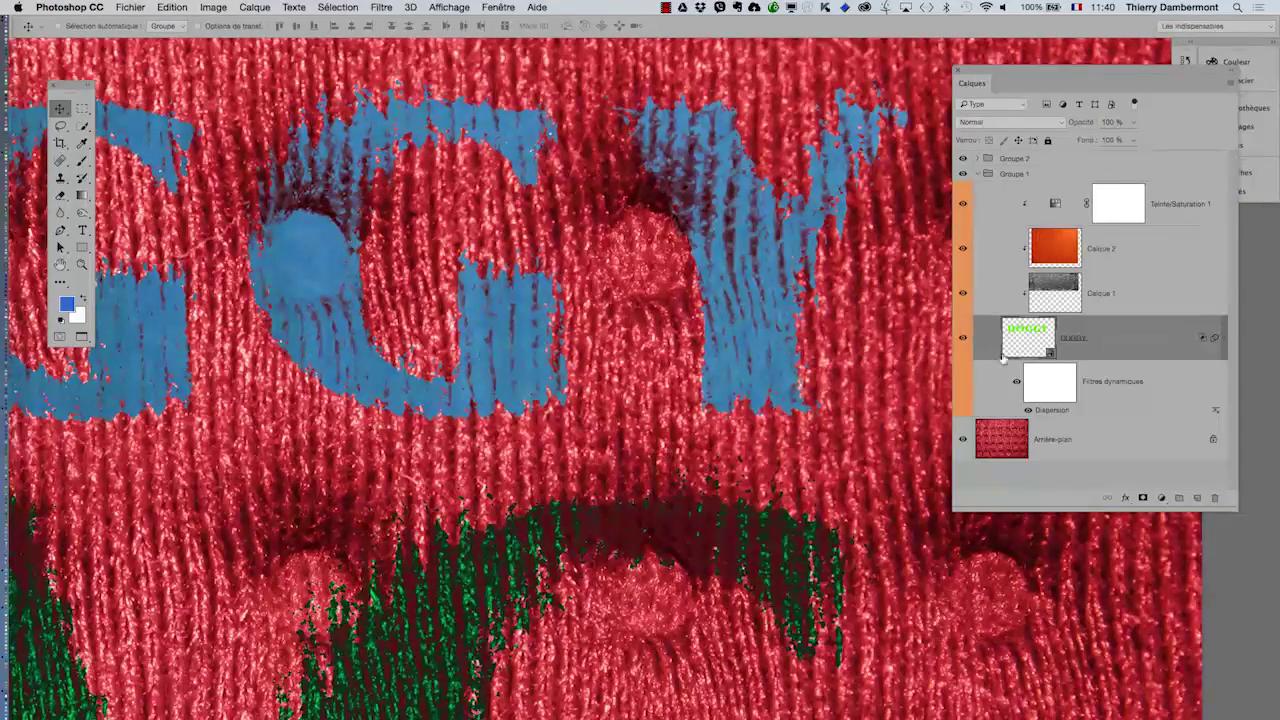
{"action": "double_click", "coordinate": [1113, 345]}
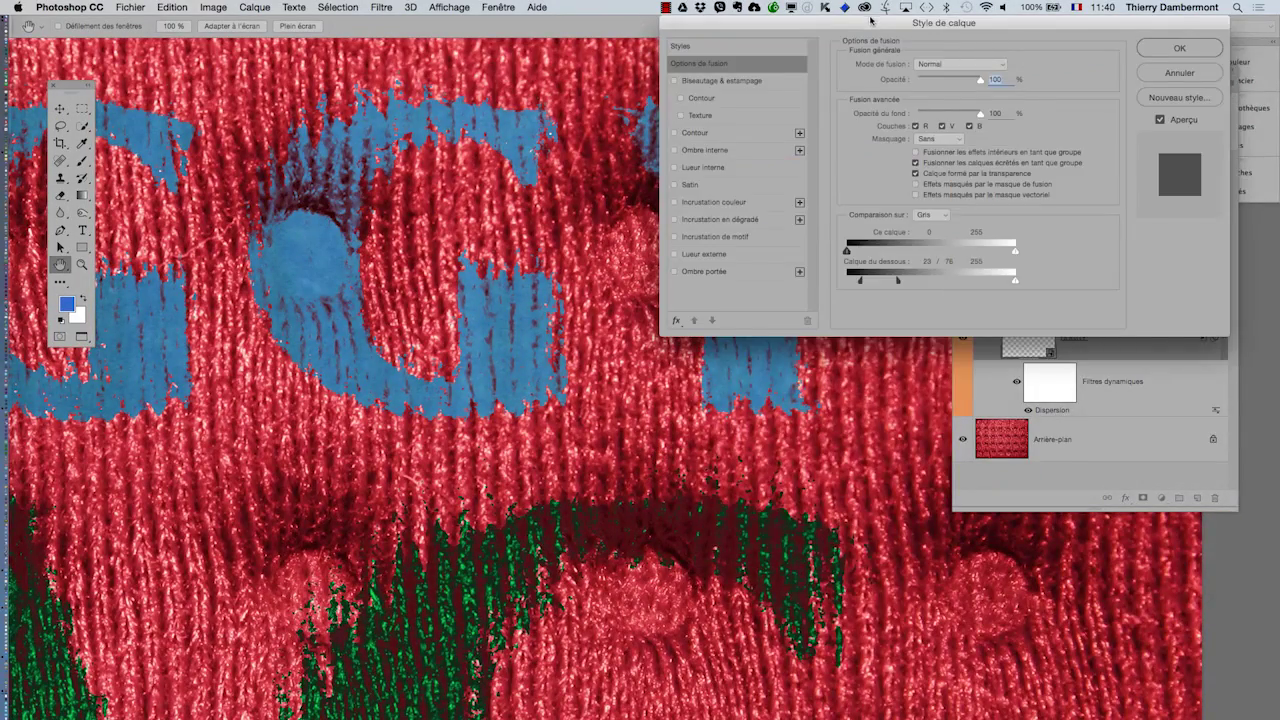
{"action": "mouse_move", "coordinate": [870, 20]}
{"action": "left_mouse_down"}
{"action": "mouse_move", "coordinate": [953, 326]}
{"action": "mouse_move", "coordinate": [934, 414]}
{"action": "left_mouse_up"}
{"action": "left_click_drag", "start_coordinate": [961, 675], "coordinate": [993, 675]}
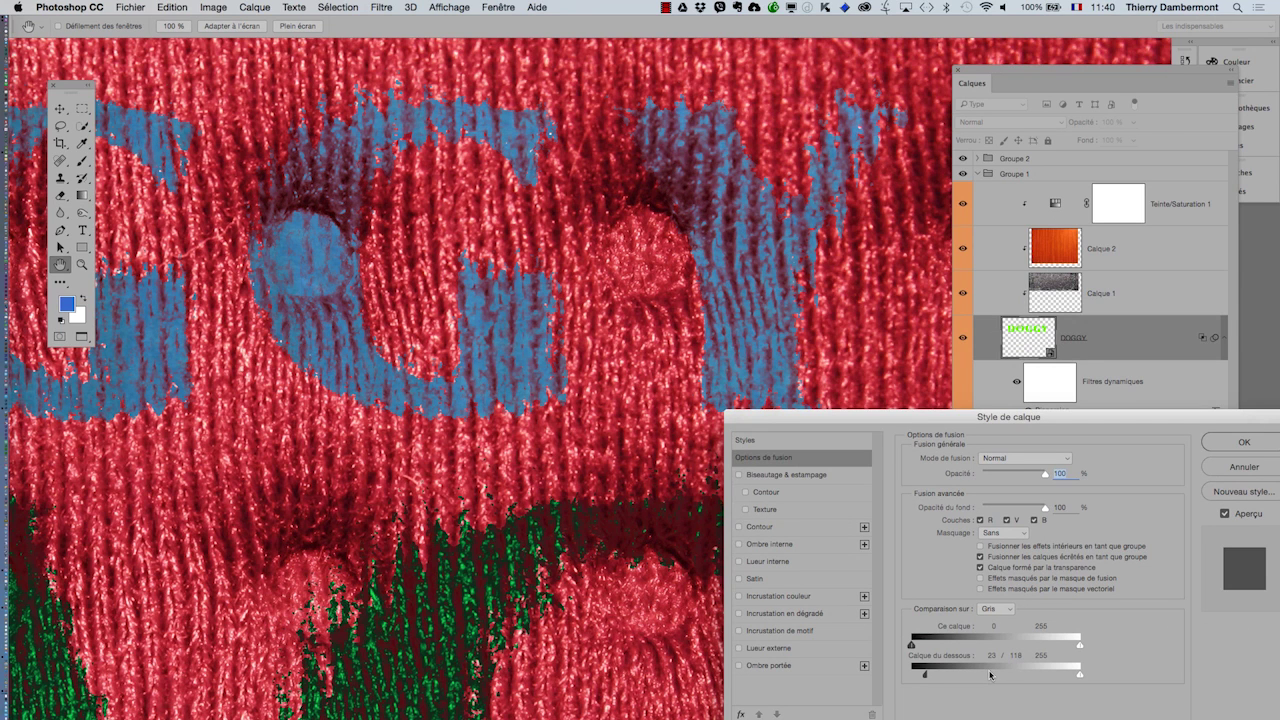
{"action": "left_click", "coordinate": [1240, 442]}
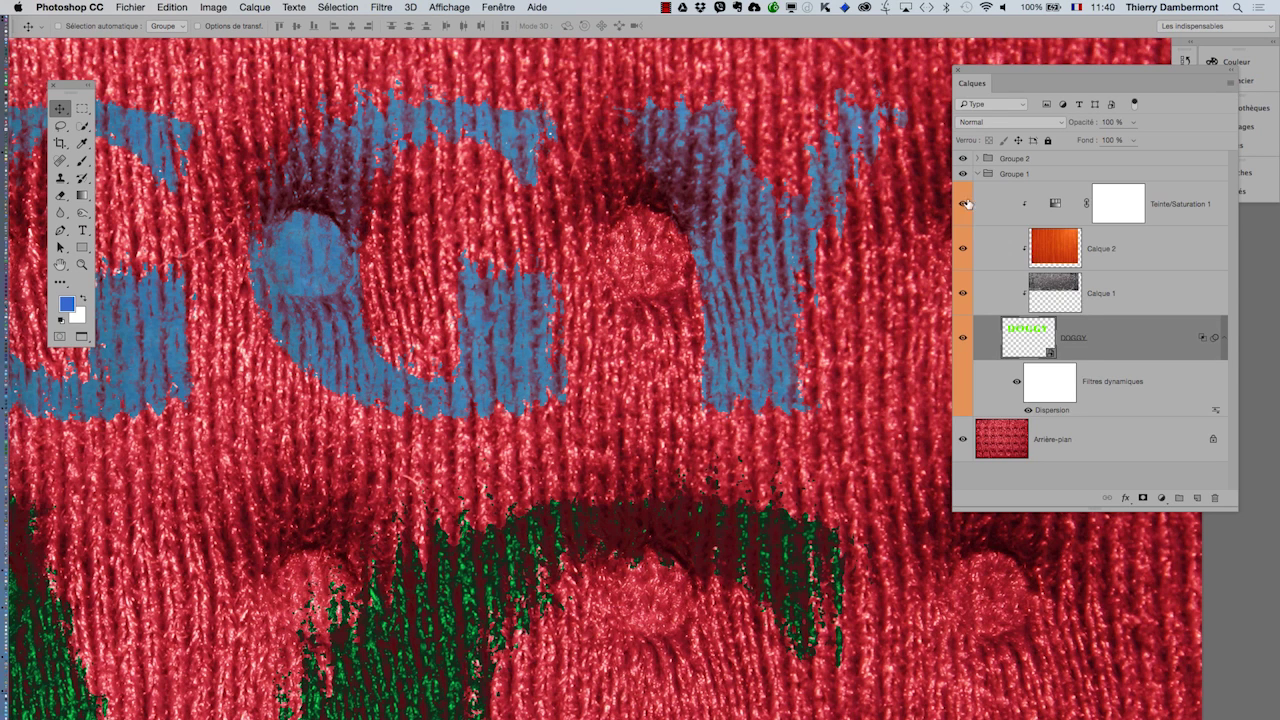
- Set the Teinte/Saturation 1 hue to +128, turning the DOGGY letters green
{"action": "left_click", "coordinate": [1046, 205]}
{"action": "left_click", "coordinate": [963, 203]}
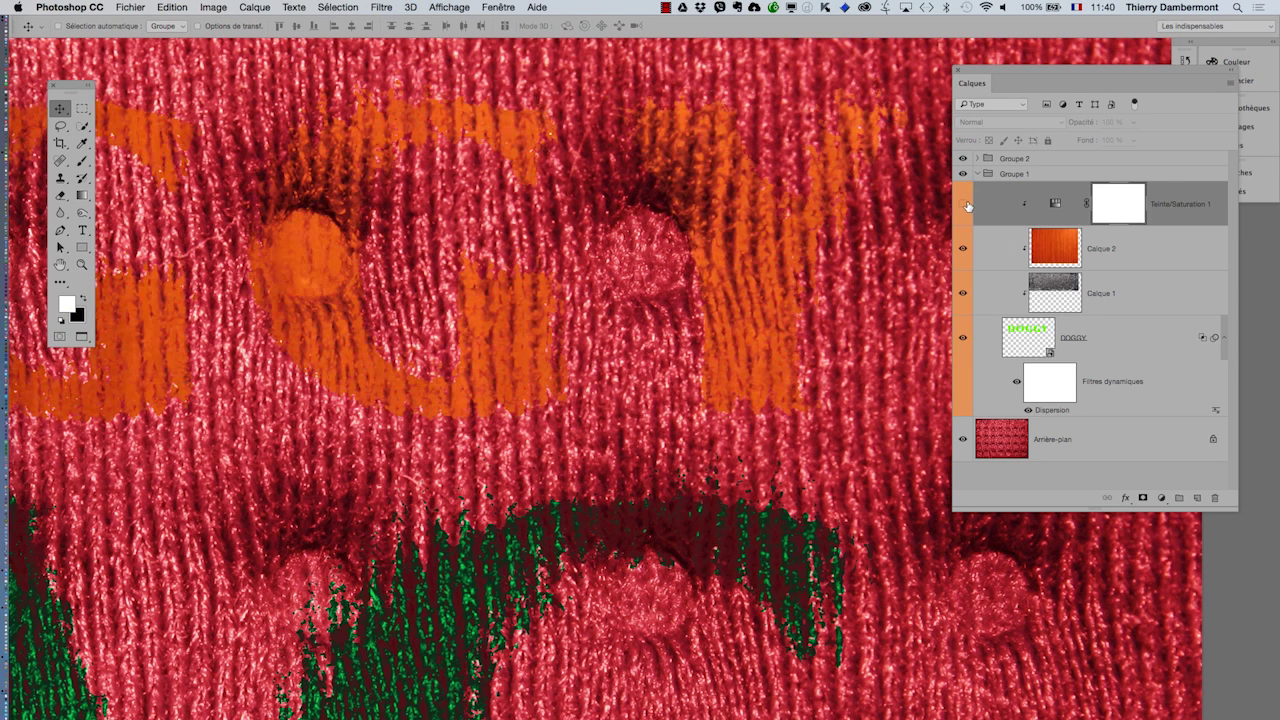
{"action": "double_click", "coordinate": [1052, 205]}
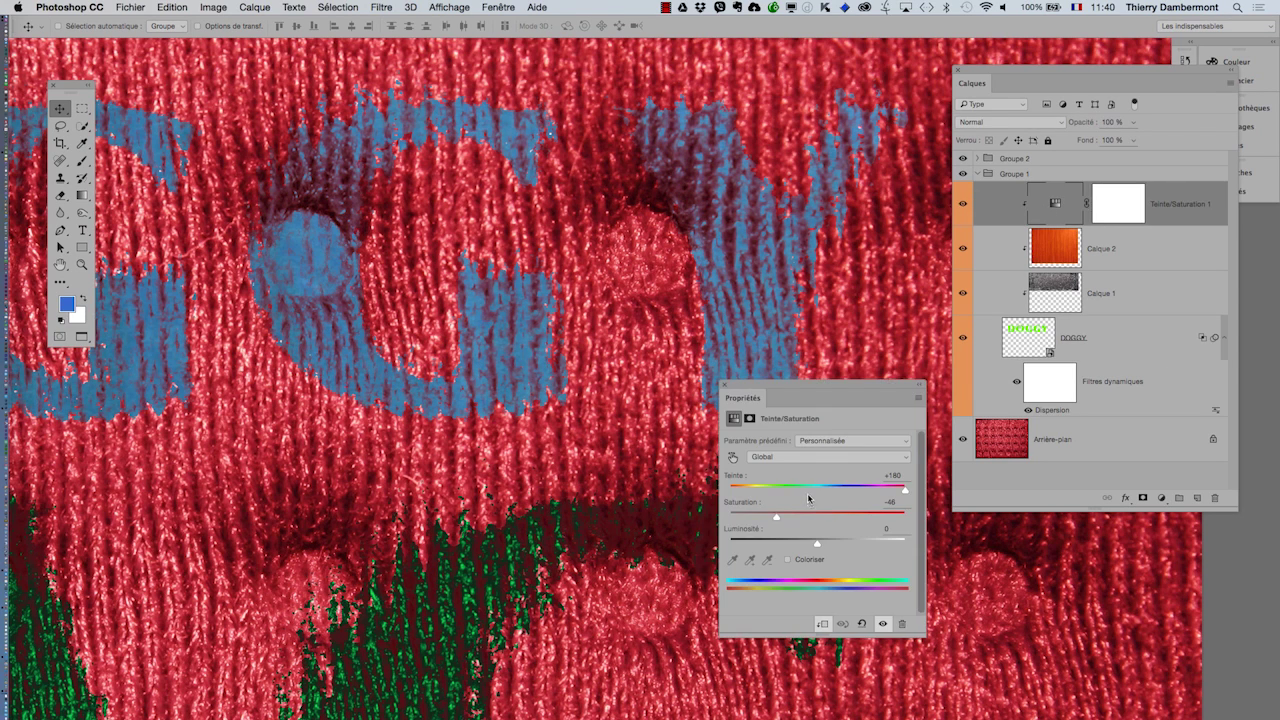
{"action": "left_click_drag", "start_coordinate": [808, 497], "coordinate": [740, 489]}
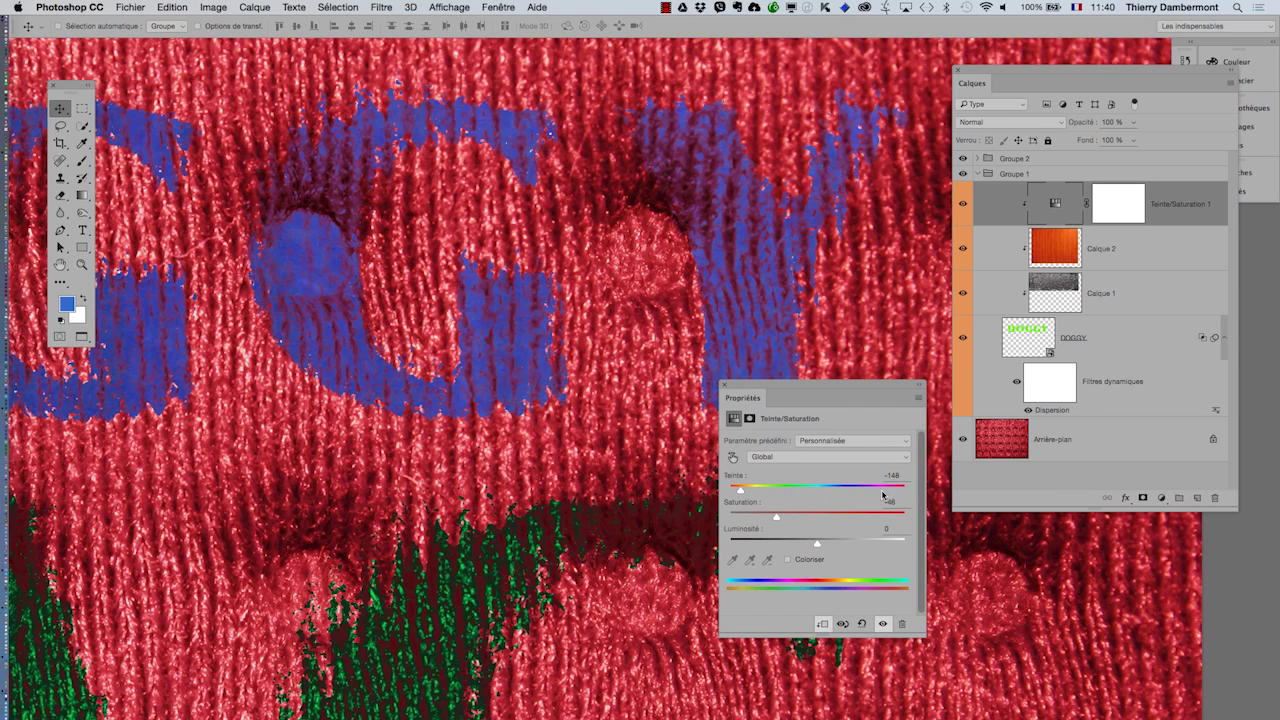
{"action": "left_click", "coordinate": [883, 492]}
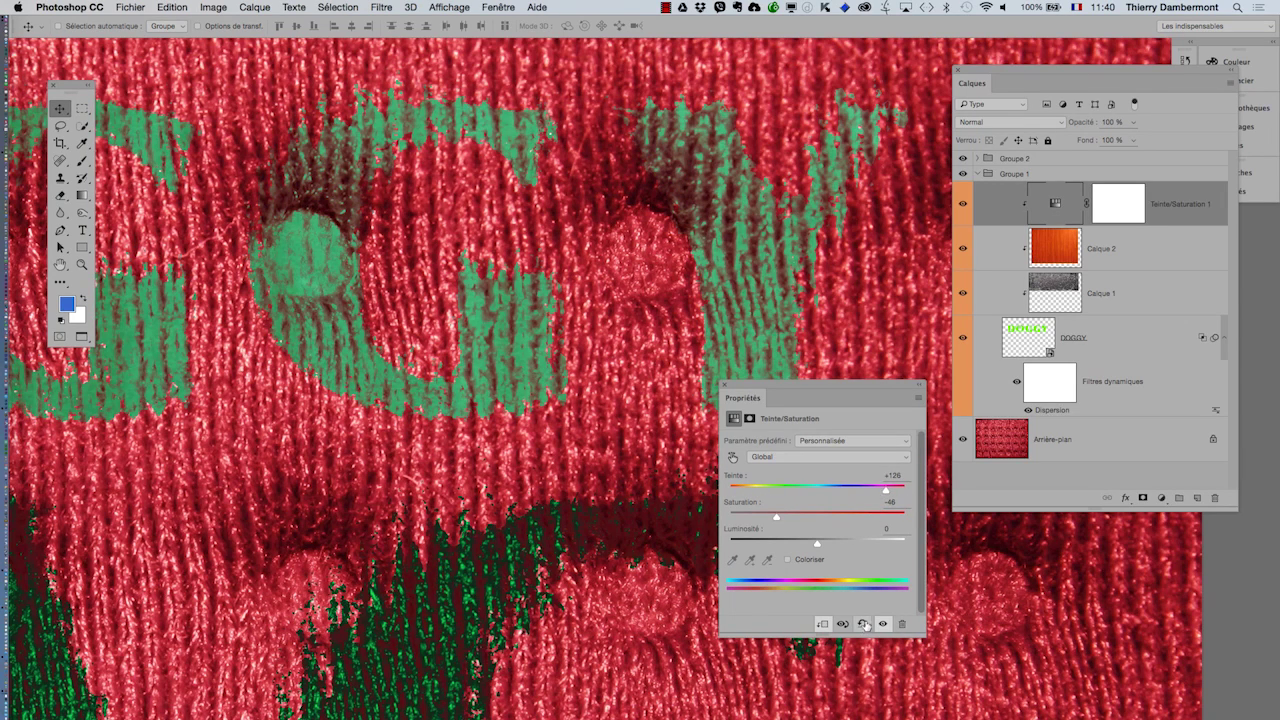
{"action": "left_click", "coordinate": [723, 384]}
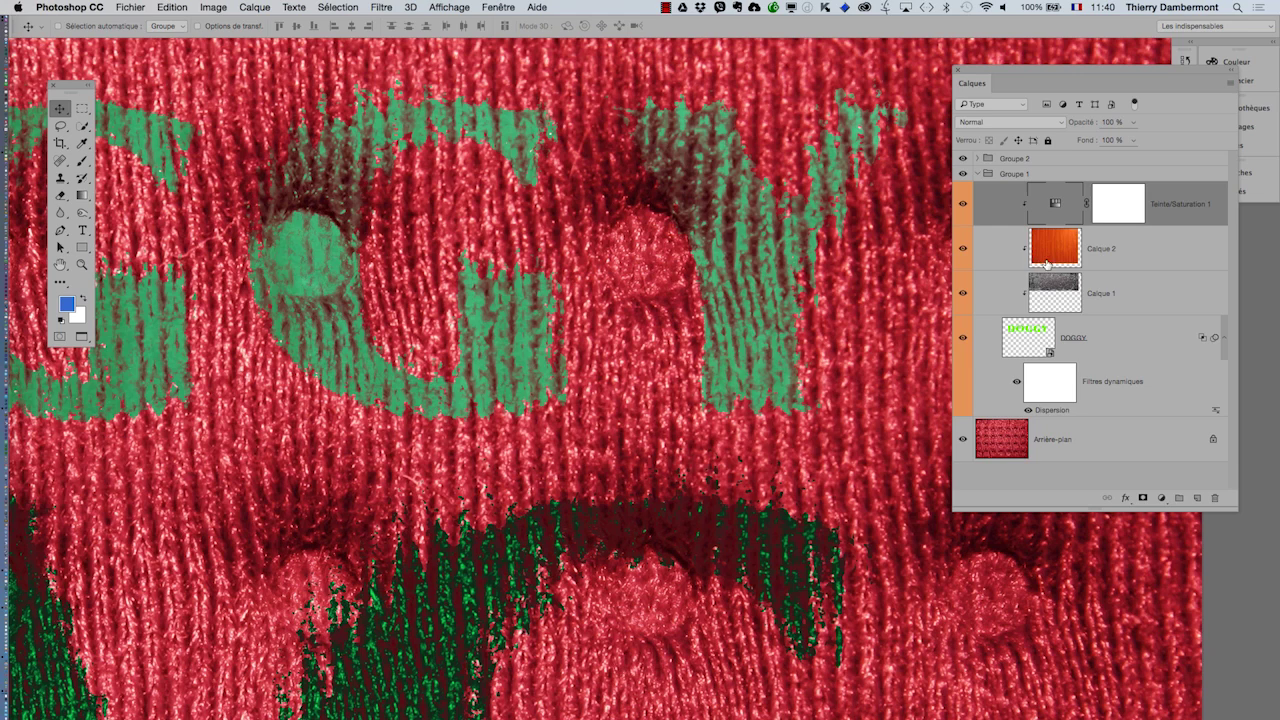
- Toggle Calque 2 and Calque 1 visibility to compare, then collapse Groupe 1
{"action": "left_click", "coordinate": [961, 249]}
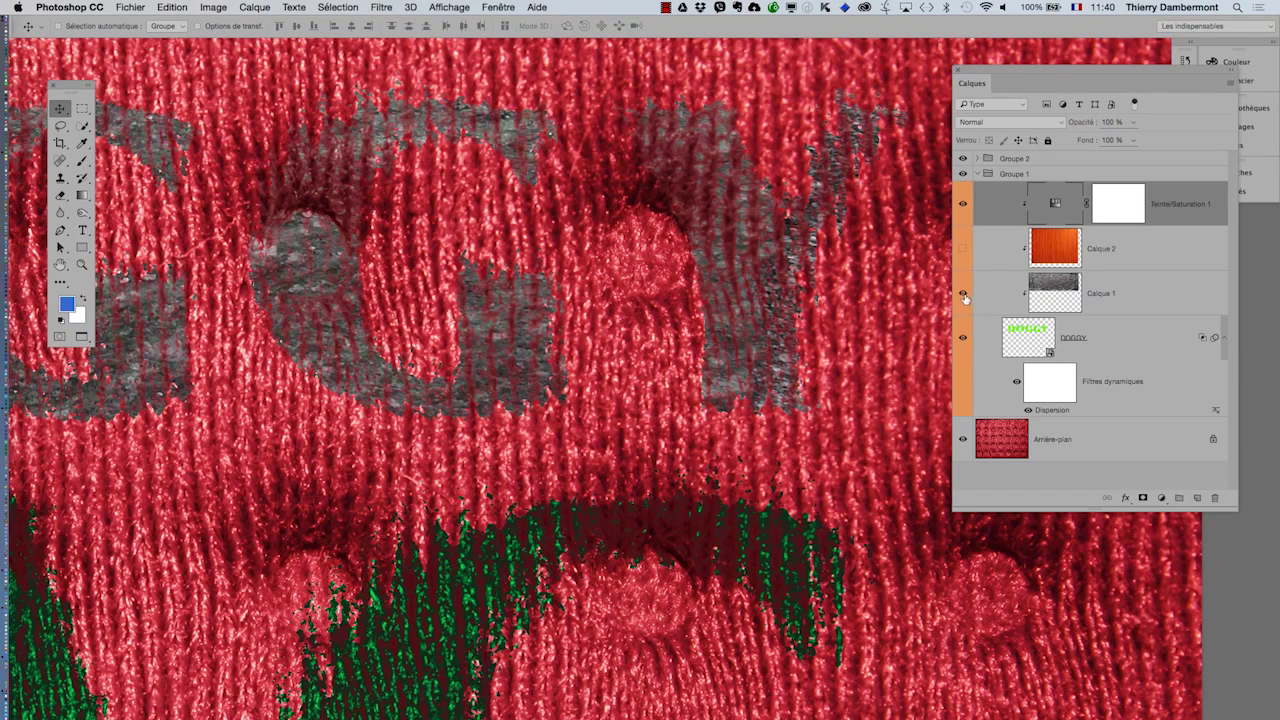
{"action": "left_click", "coordinate": [963, 293]}
{"action": "left_click", "coordinate": [963, 293]}
{"action": "left_click", "coordinate": [963, 249]}
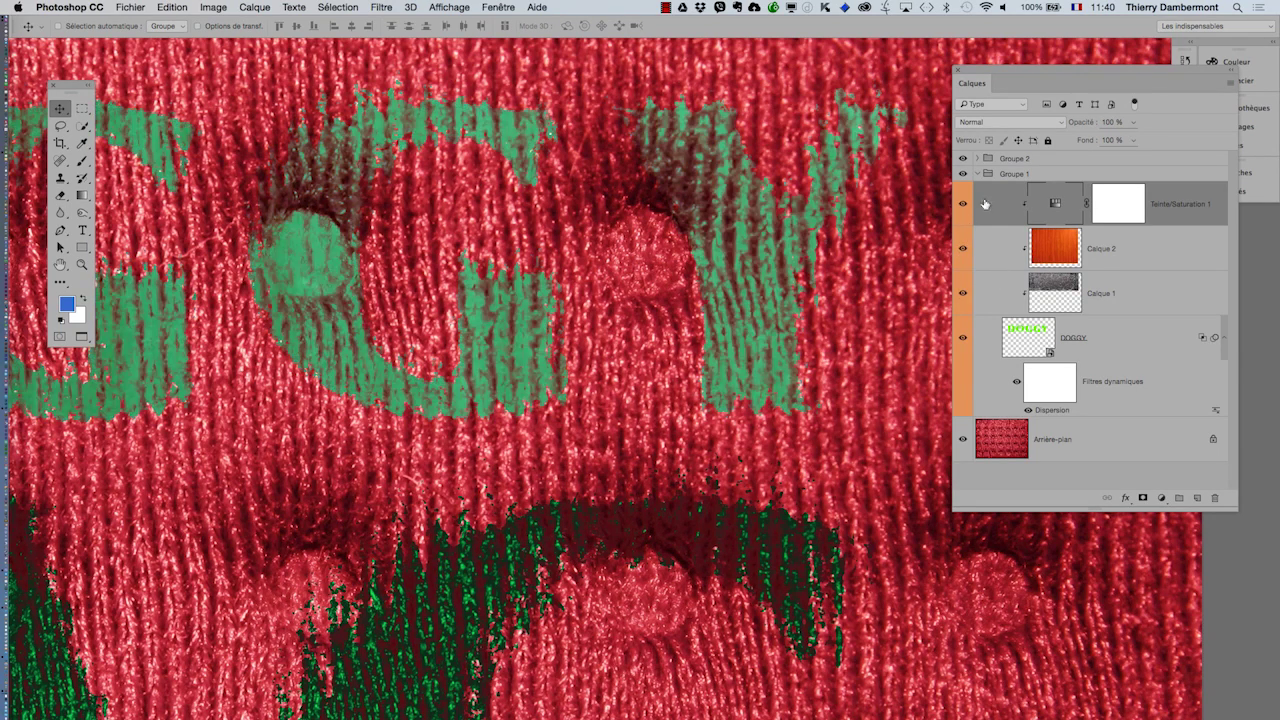
{"action": "left_click", "coordinate": [979, 173]}
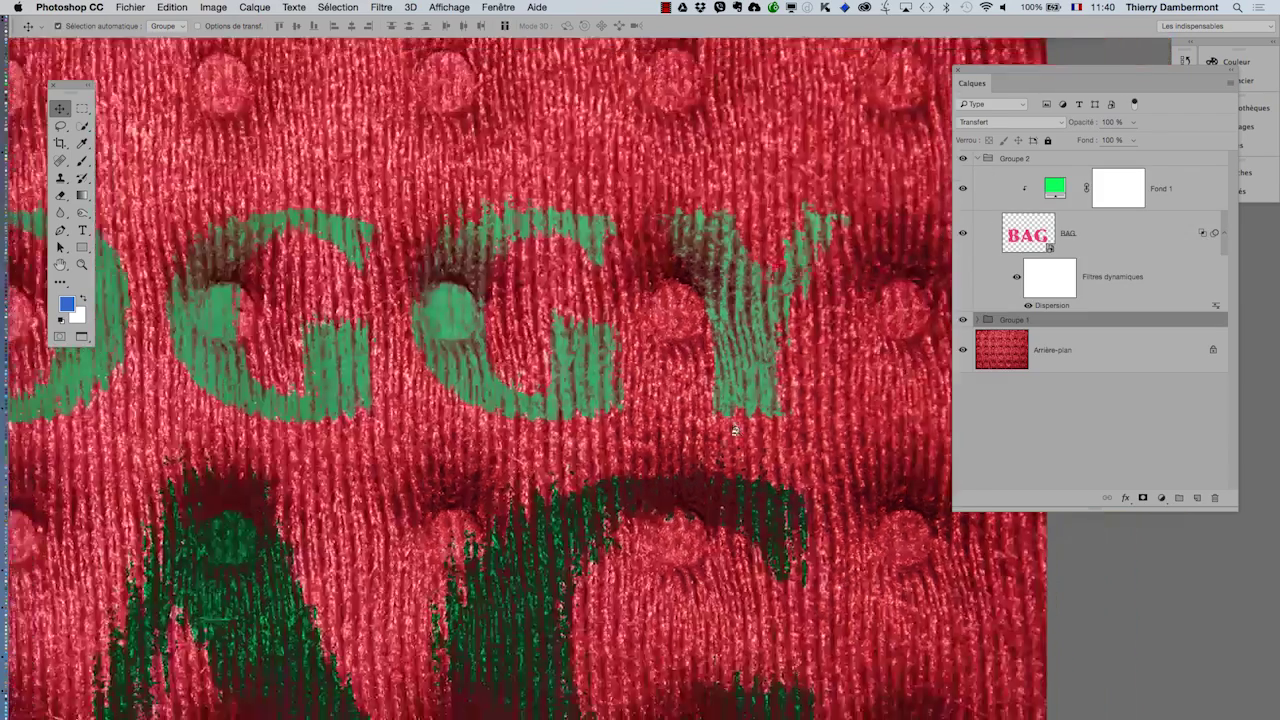
- Change the Fond 1 fill colour over BAG from bright green to muted blue 6292cd
{"action": "scroll", "coordinate": [700, 450], "scroll_direction": "down", "scroll_amount": 2}
{"action": "left_click_drag", "start_coordinate": [640, 480], "coordinate": [644, 556]}
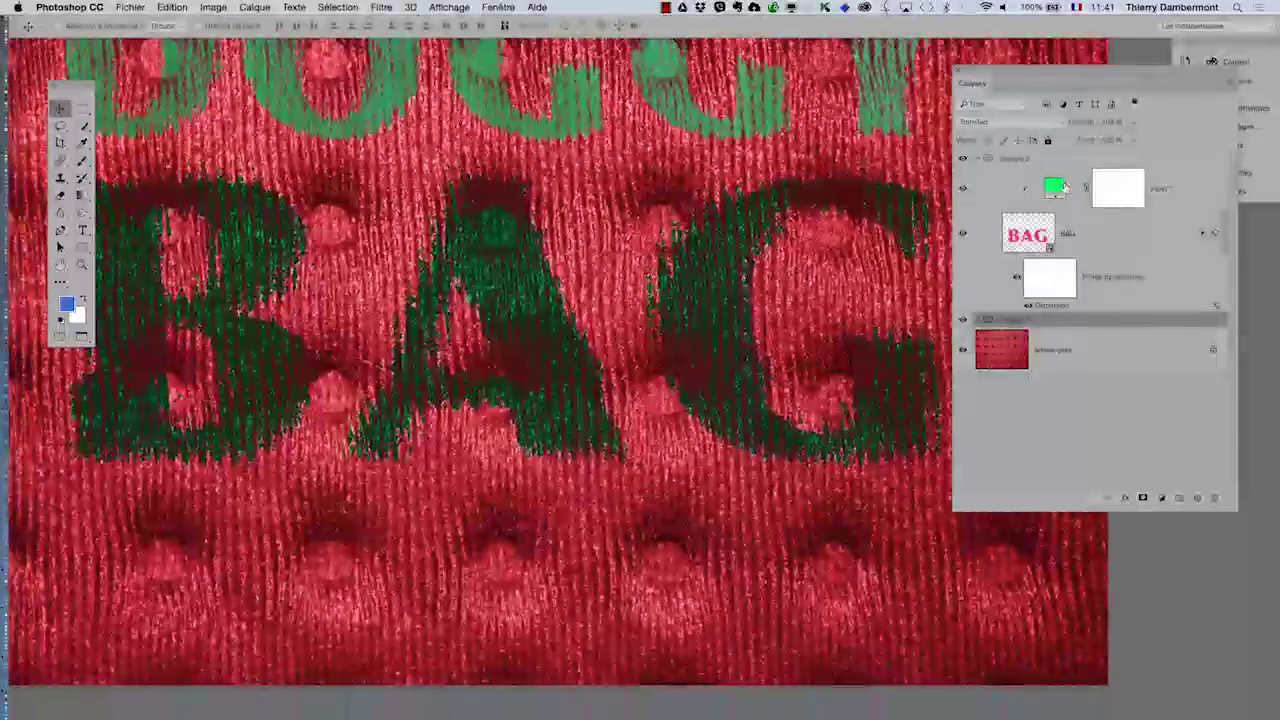
{"action": "double_click", "coordinate": [1055, 187]}
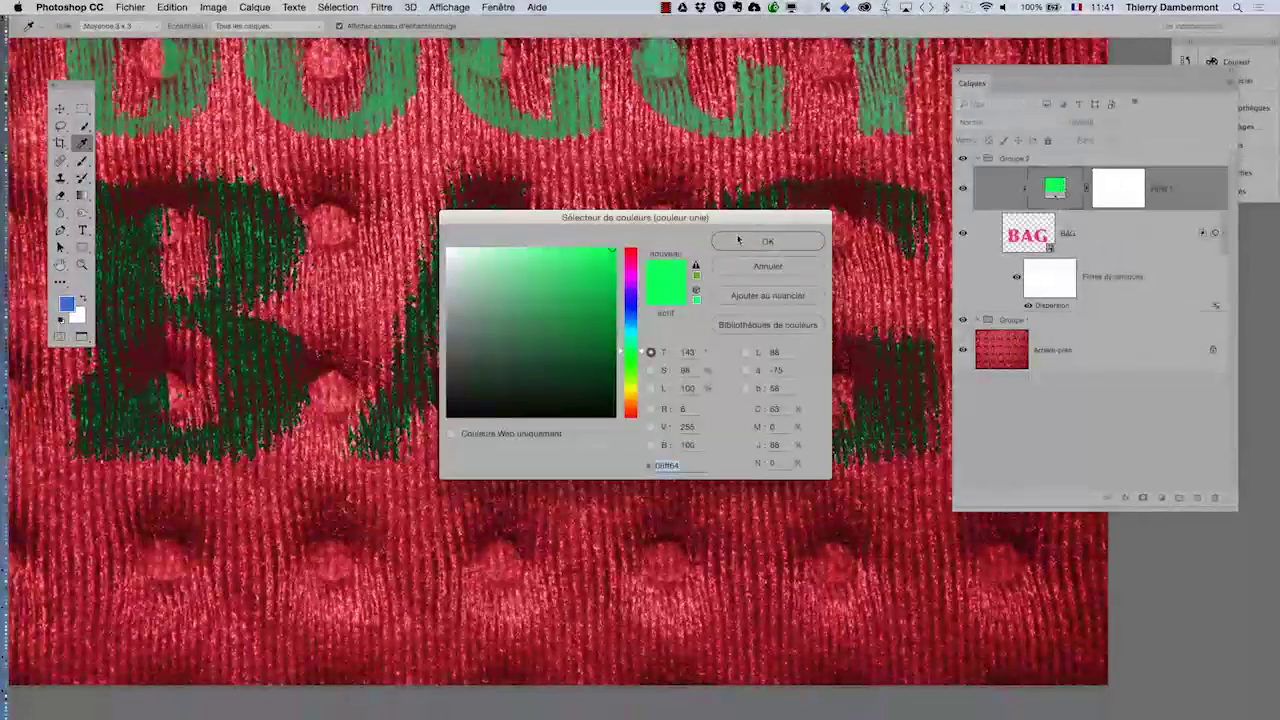
{"action": "left_click_drag", "start_coordinate": [750, 219], "coordinate": [1084, 419]}
{"action": "mouse_move", "coordinate": [966, 511]}
{"action": "left_mouse_down"}
{"action": "mouse_move", "coordinate": [966, 478]}
{"action": "mouse_move", "coordinate": [868, 480]}
{"action": "left_mouse_up"}
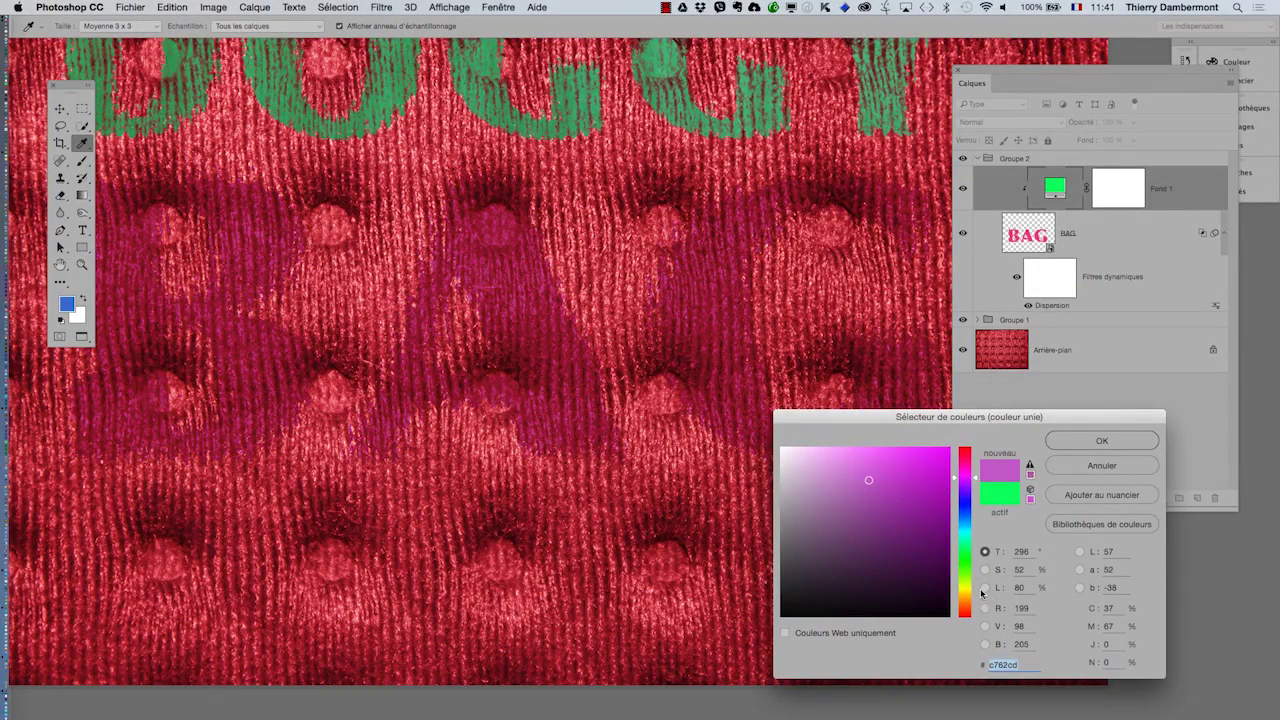
{"action": "mouse_move", "coordinate": [966, 588]}
{"action": "left_mouse_down"}
{"action": "mouse_move", "coordinate": [967, 492]}
{"action": "mouse_move", "coordinate": [968, 576]}
{"action": "mouse_move", "coordinate": [967, 522]}
{"action": "left_mouse_up"}
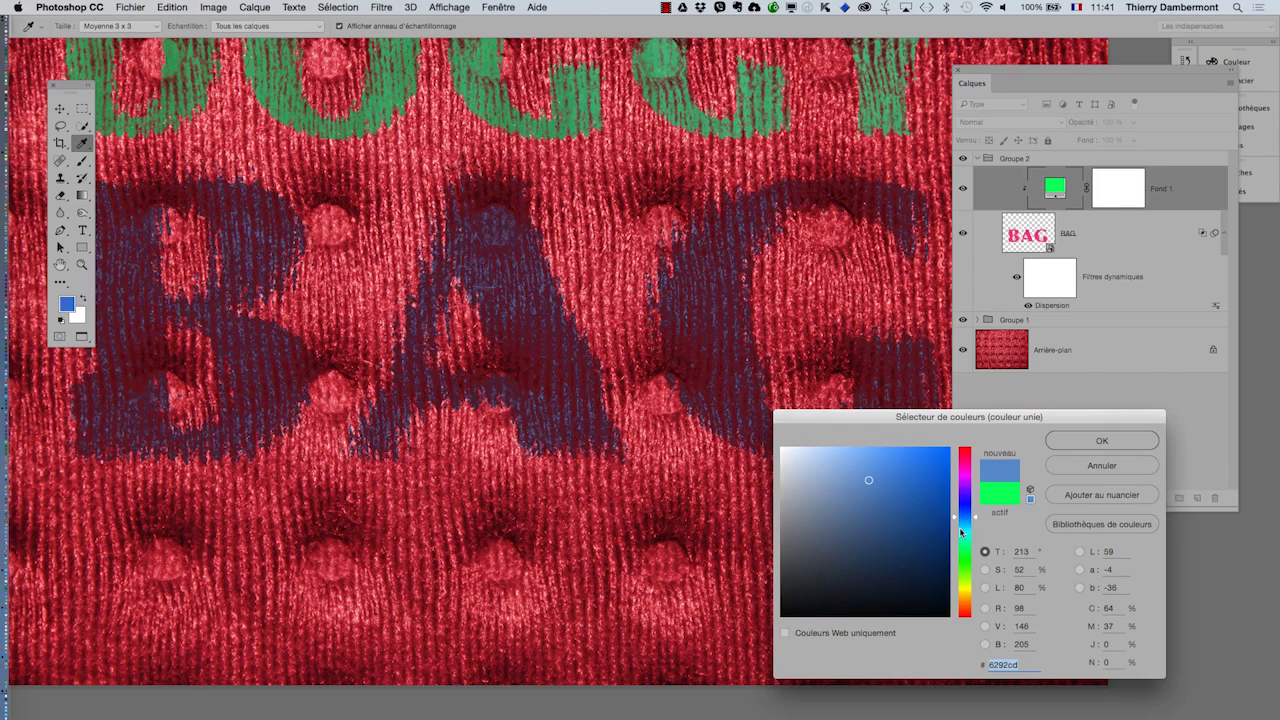
{"action": "left_click", "coordinate": [1080, 444]}
- Split the BAG layer's Underlying Layer Blend If slider to a 30–67 range
{"action": "double_click", "coordinate": [1106, 237]}
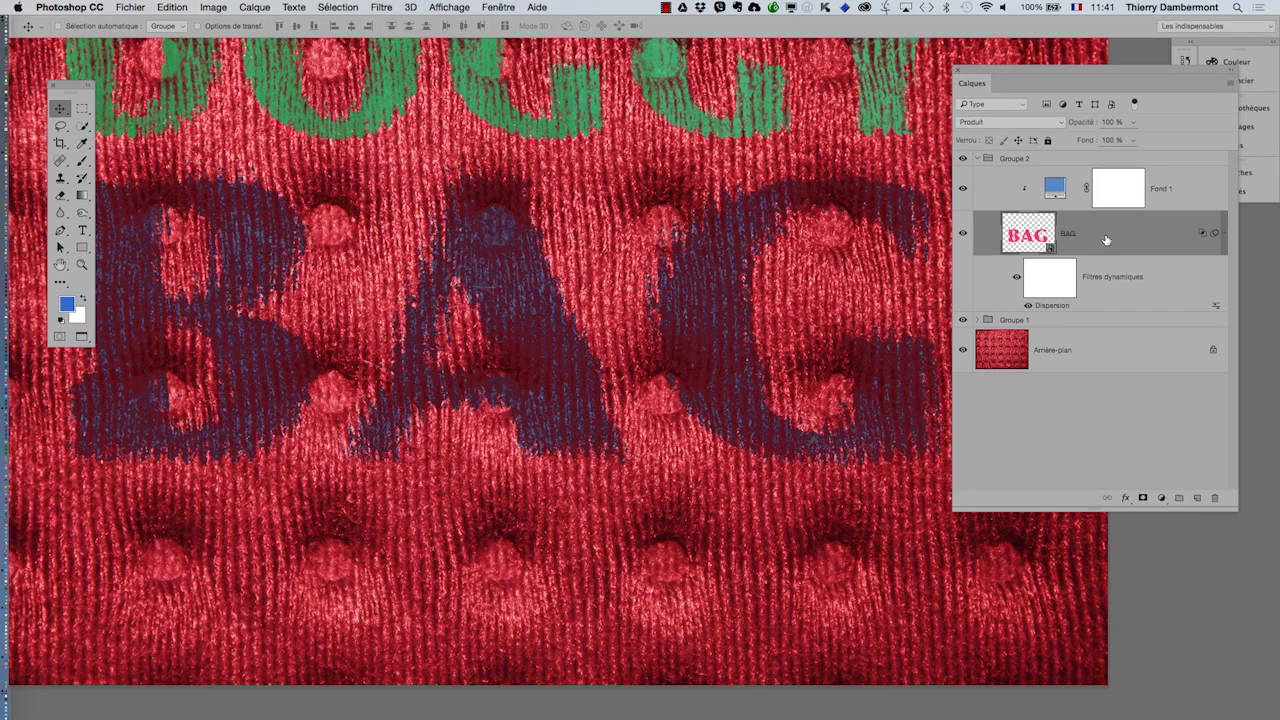
{"action": "left_click_drag", "start_coordinate": [616, 201], "coordinate": [1080, 65]}
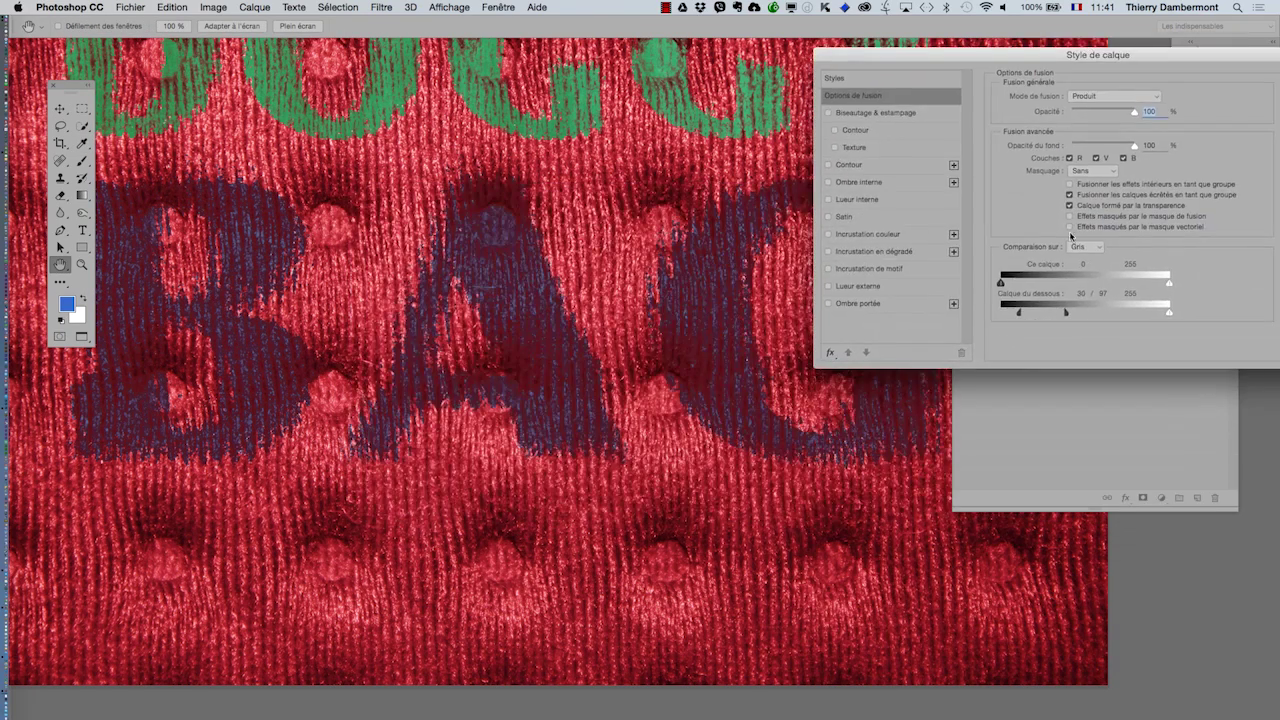
{"action": "mouse_move", "coordinate": [1066, 313]}
{"action": "left_mouse_down"}
{"action": "mouse_move", "coordinate": [1083, 313]}
{"action": "mouse_move", "coordinate": [1045, 313]}
{"action": "left_mouse_up"}
{"action": "left_click_drag", "start_coordinate": [1176, 65], "coordinate": [936, 56]}
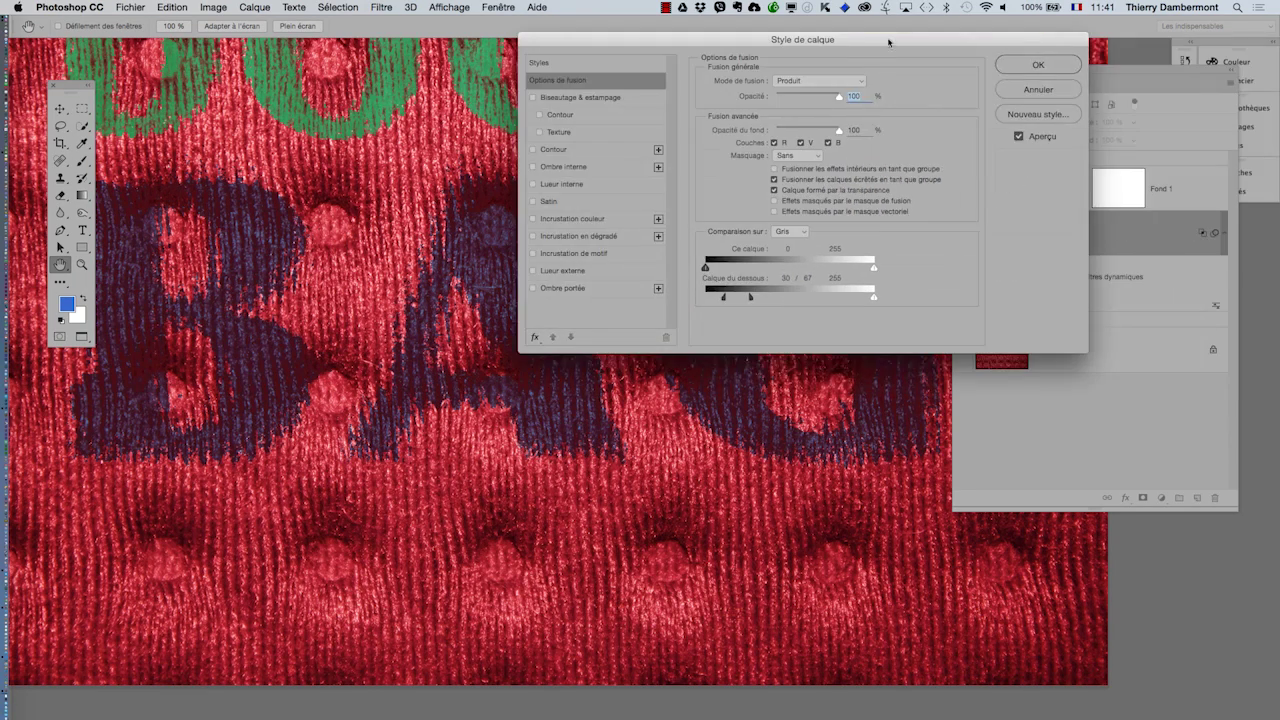
{"action": "left_click", "coordinate": [1051, 63]}
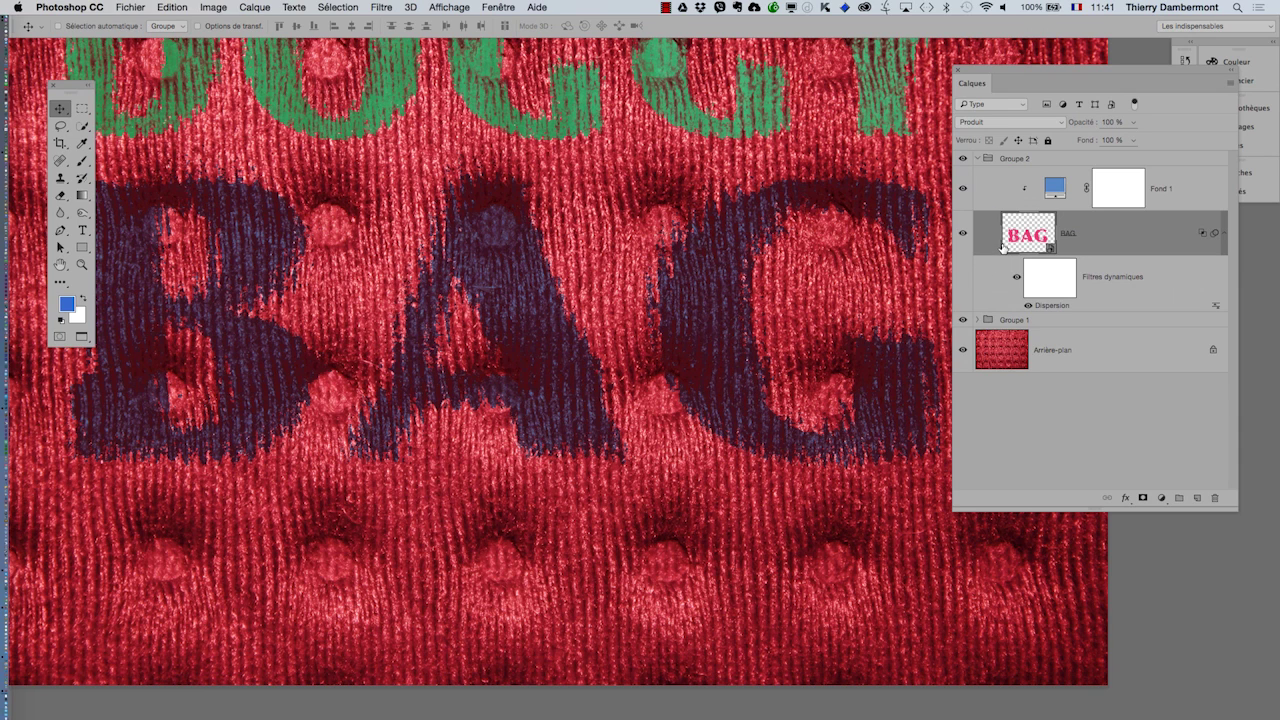
- Try Normal, Overlay and Lighten blend modes on BAG, settling on Obscurcir (Darken)
{"action": "left_click", "coordinate": [989, 117]}
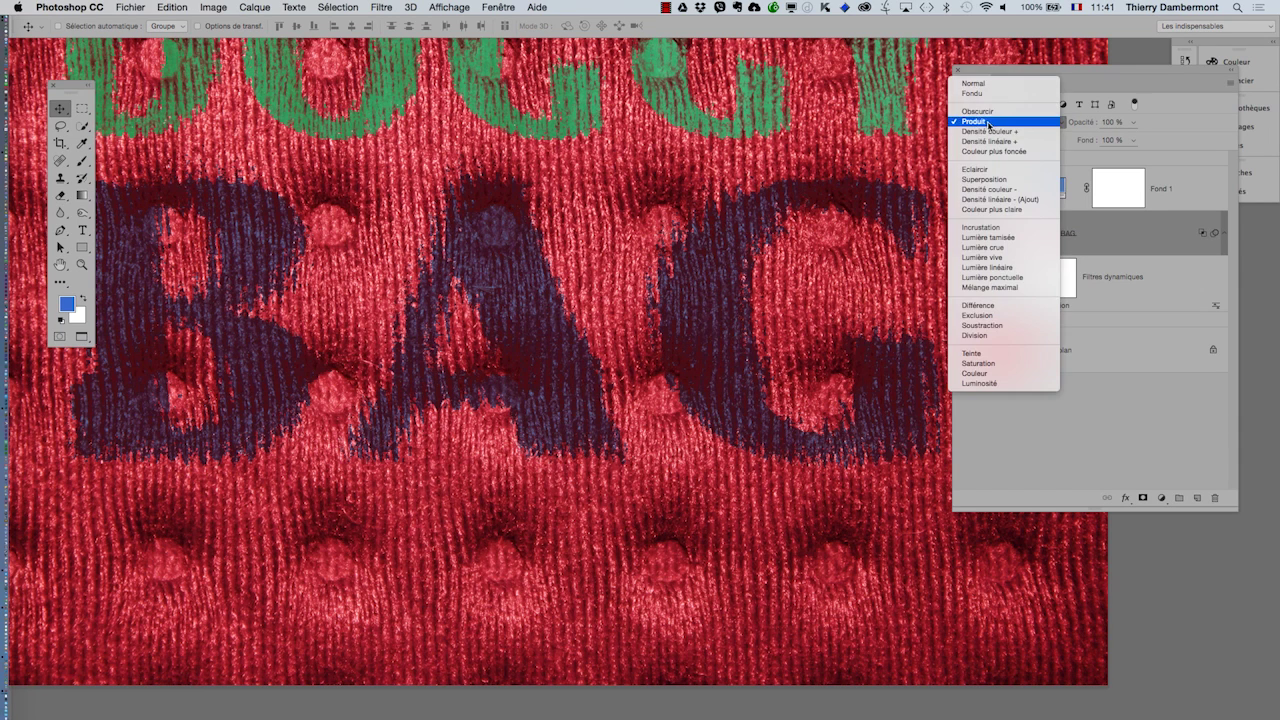
{"action": "left_click", "coordinate": [988, 82]}
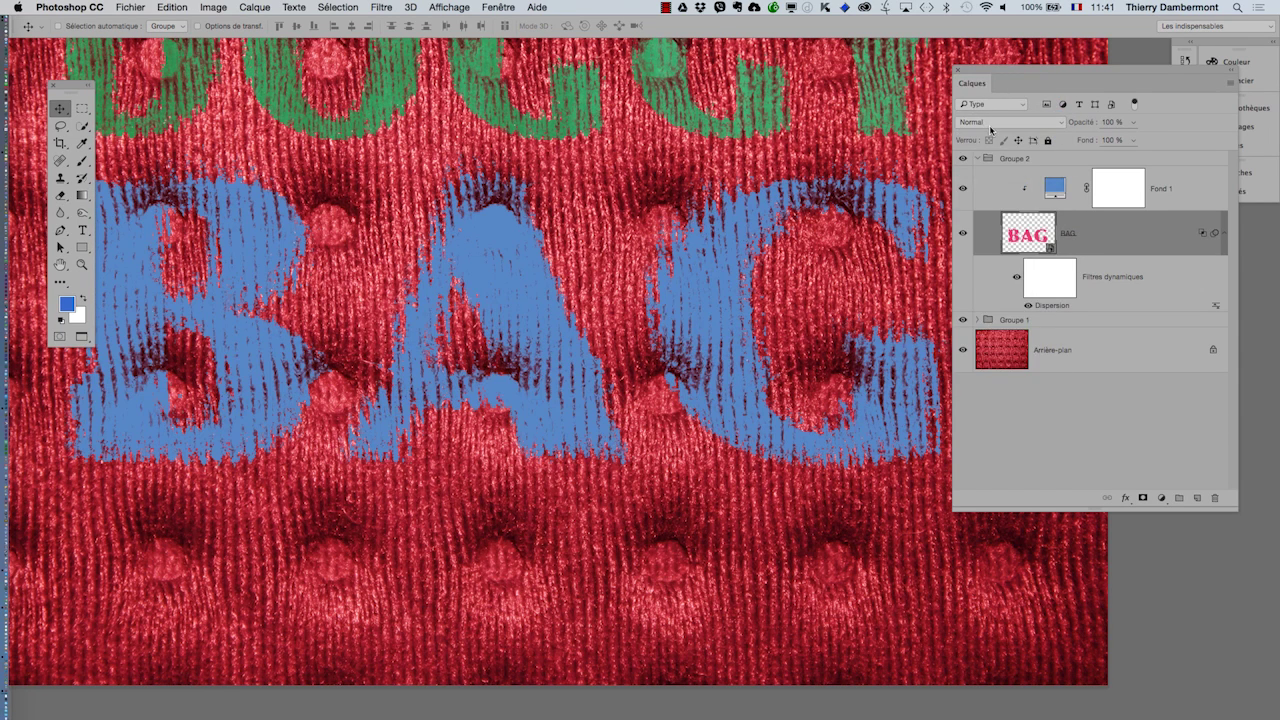
{"action": "left_click", "coordinate": [990, 123]}
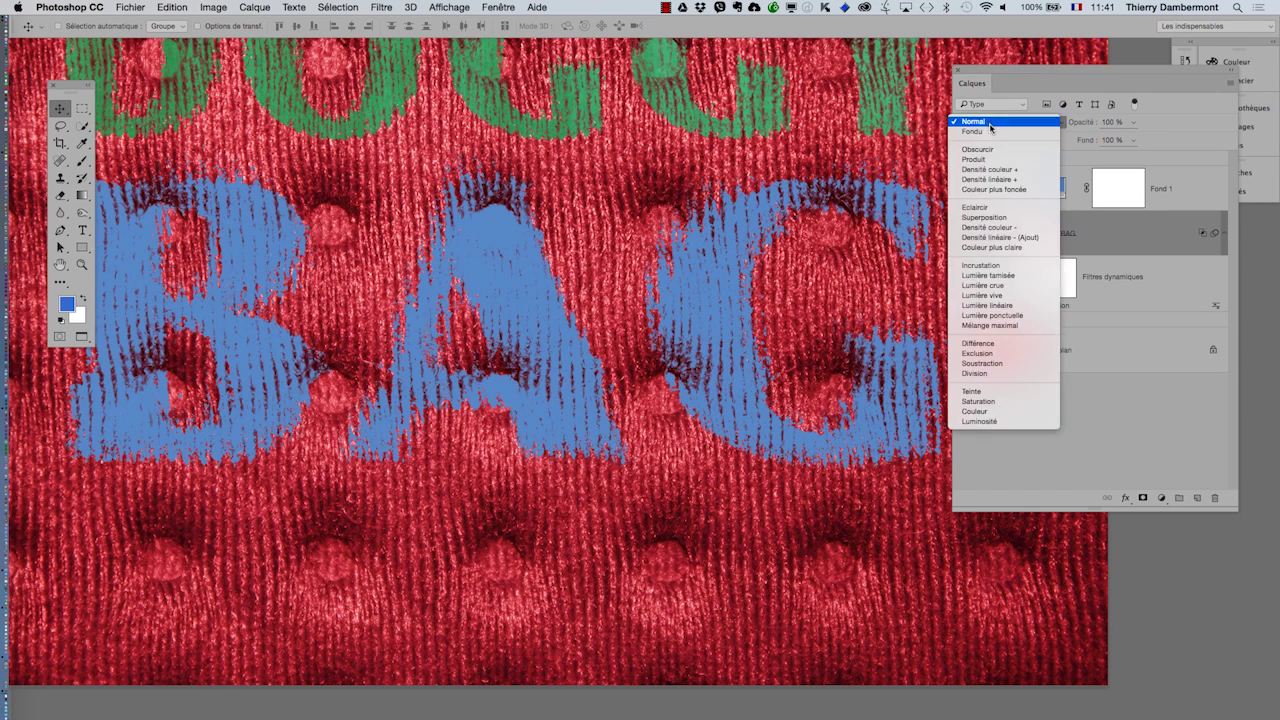
{"action": "left_click", "coordinate": [988, 217]}
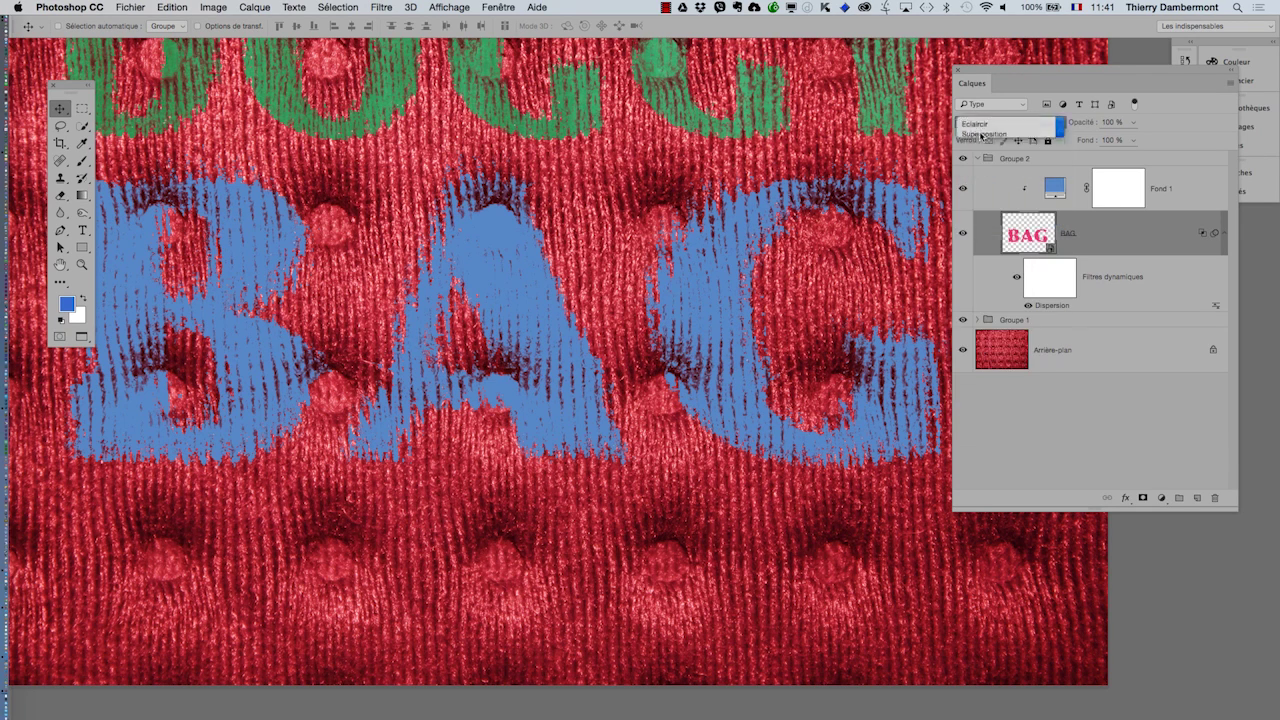
{"action": "left_click", "coordinate": [979, 124]}
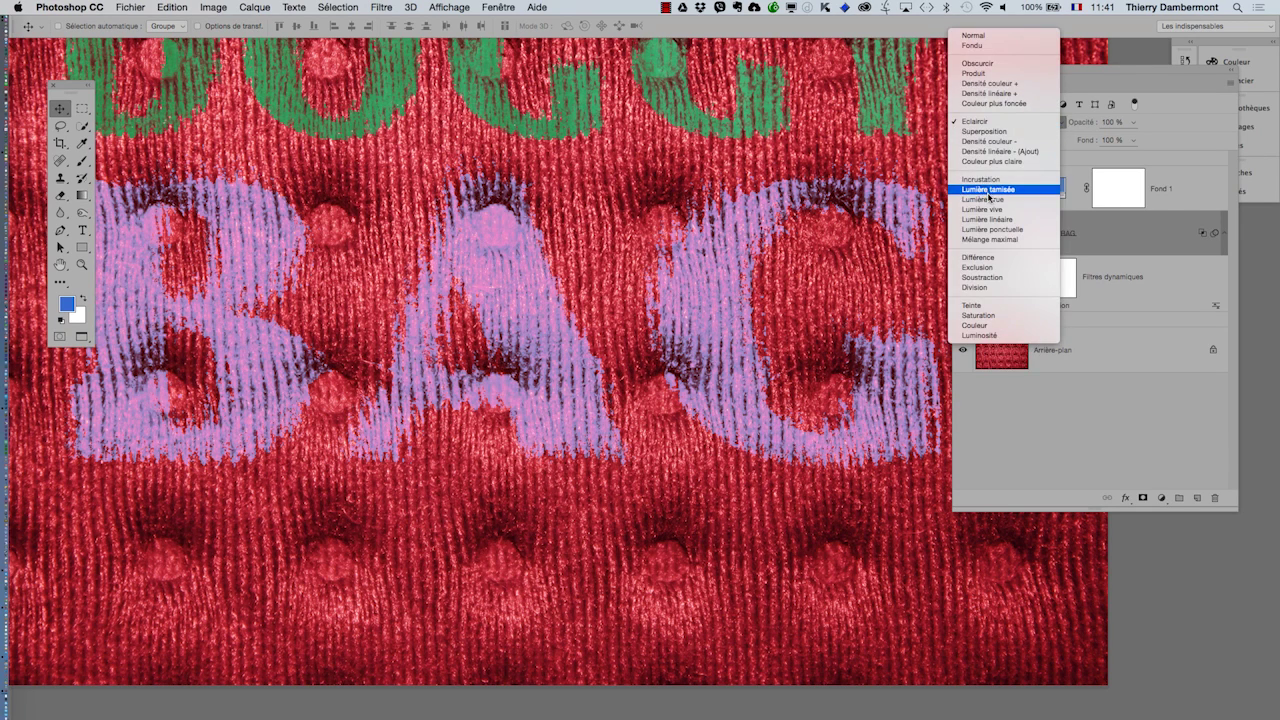
{"action": "left_click", "coordinate": [991, 64]}
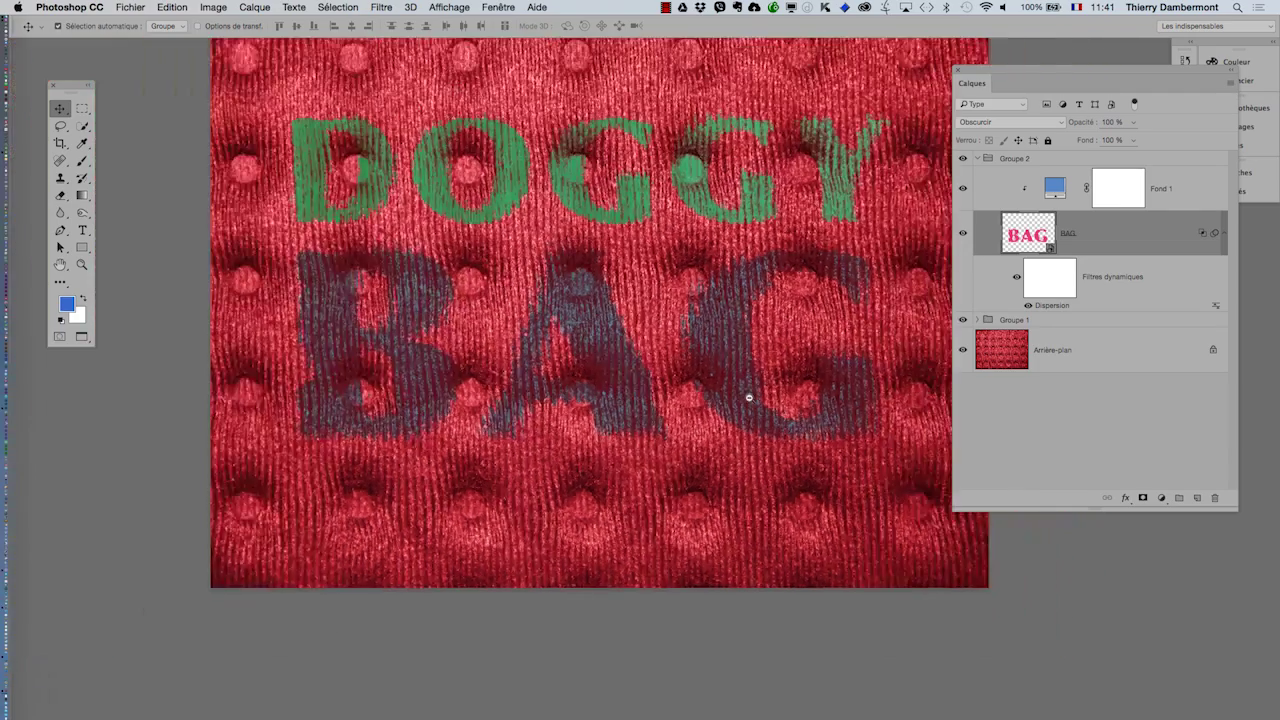
{"action": "key", "text": "ctrl+0"}
{"action": "left_click_drag", "start_coordinate": [778, 425], "coordinate": [760, 423]}
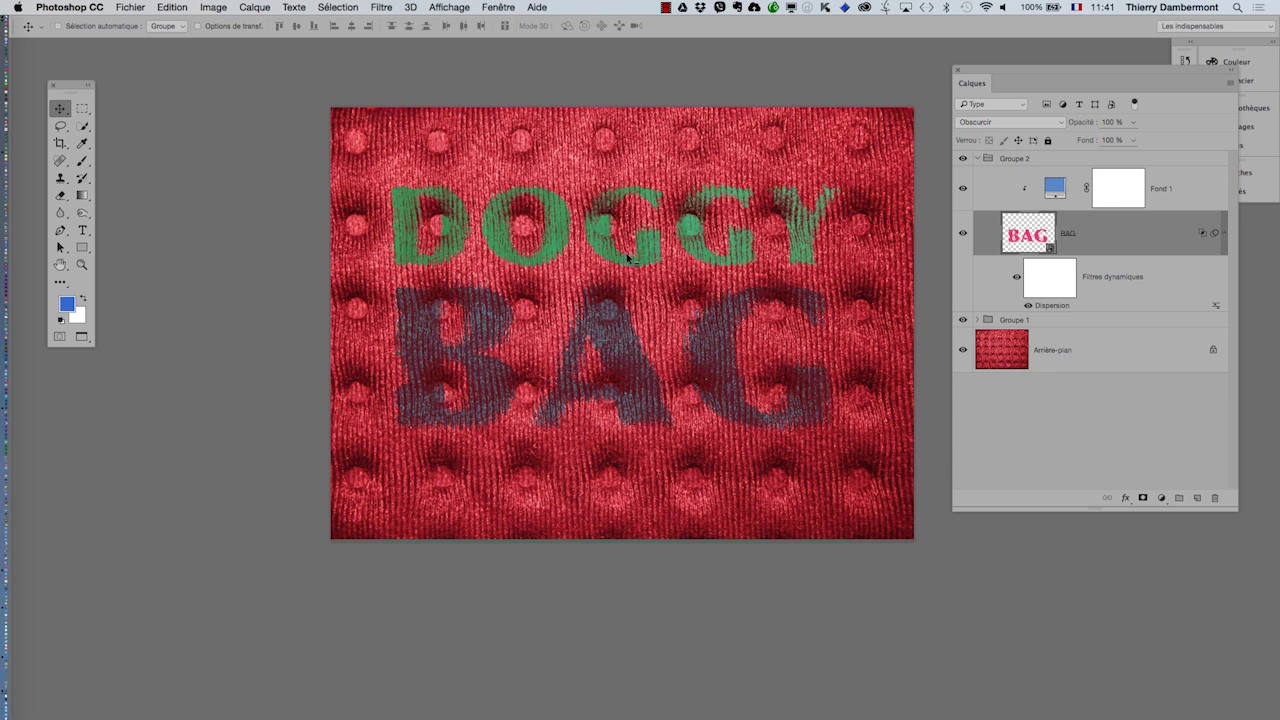
{"action": "key", "text": "ctrl+Tab"}
{"action": "left_click", "coordinate": [498, 7]}
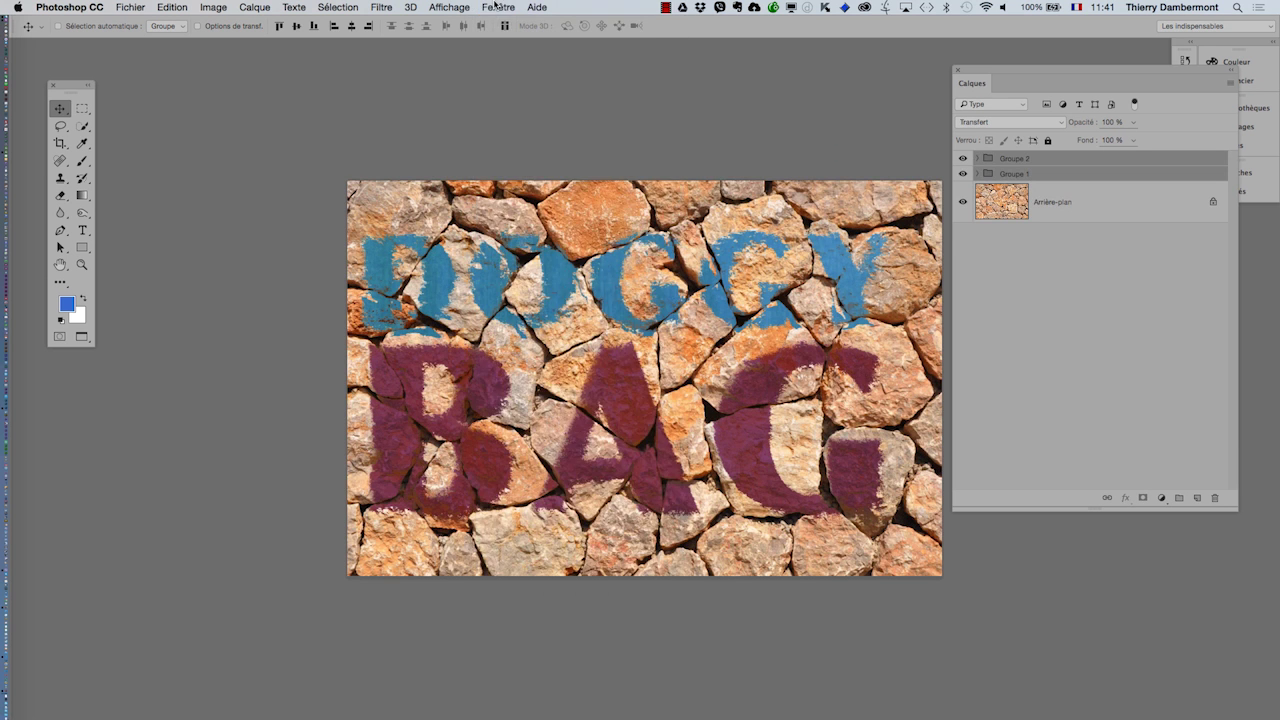
{"action": "key", "text": "ctrl+Tab"}
{"action": "key", "text": "ctrl+Tab"}
{"action": "key", "text": "ctrl+Tab"}
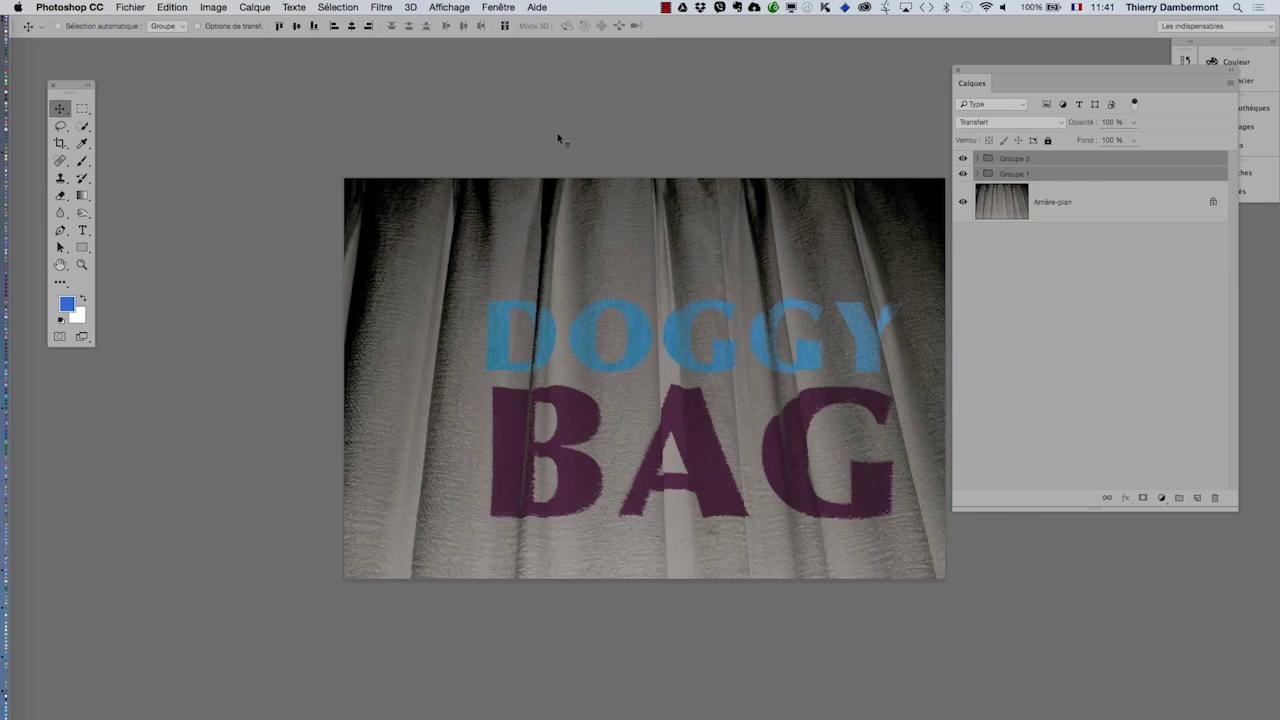
{"action": "left_click_drag", "start_coordinate": [651, 347], "coordinate": [500, 258]}
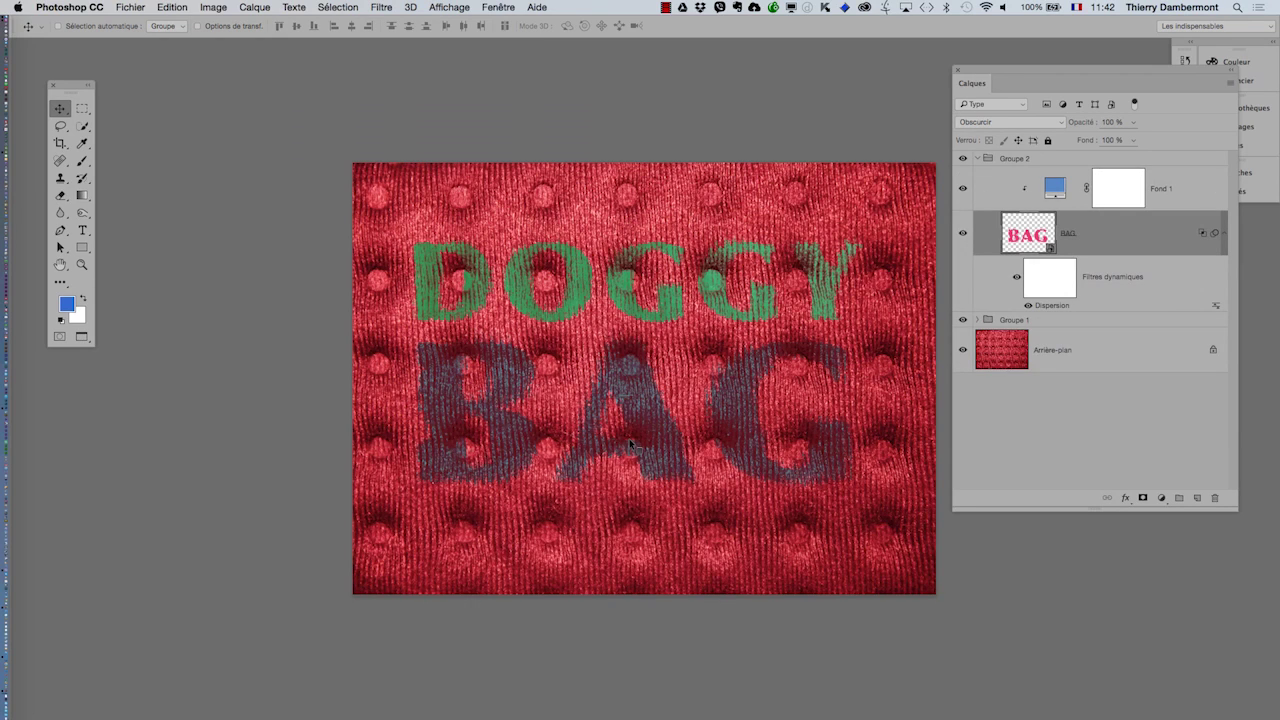
{"action": "key", "text": "super"}
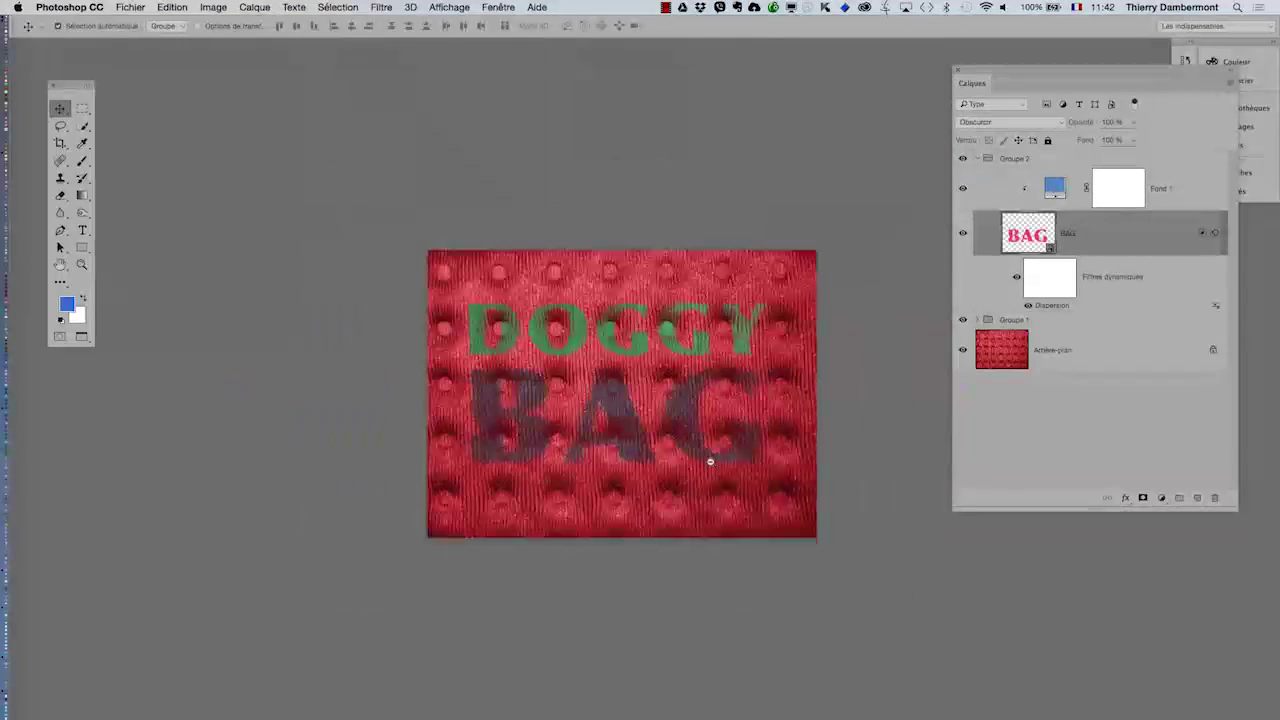
{"action": "key", "text": "super"}
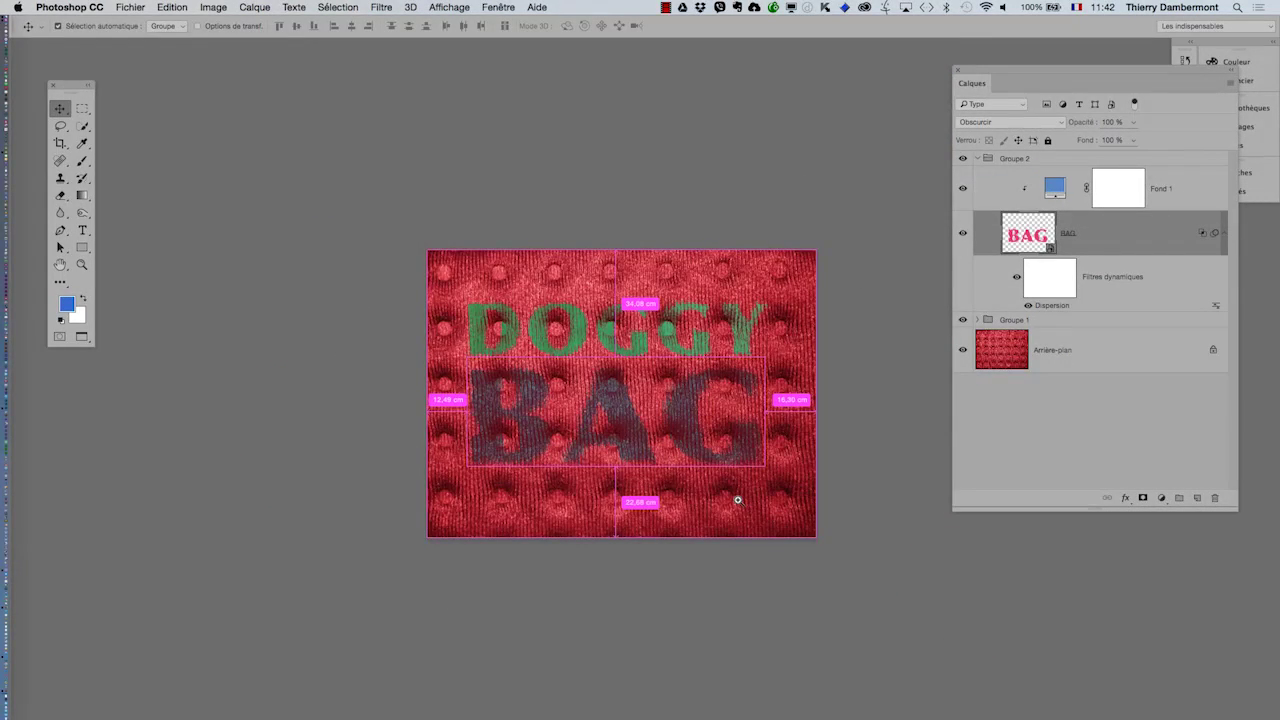
{"action": "scroll", "coordinate": [735, 500], "scroll_direction": "up", "scroll_amount": 2}
{"action": "scroll", "coordinate": [726, 491], "scroll_direction": "up", "scroll_amount": 2}
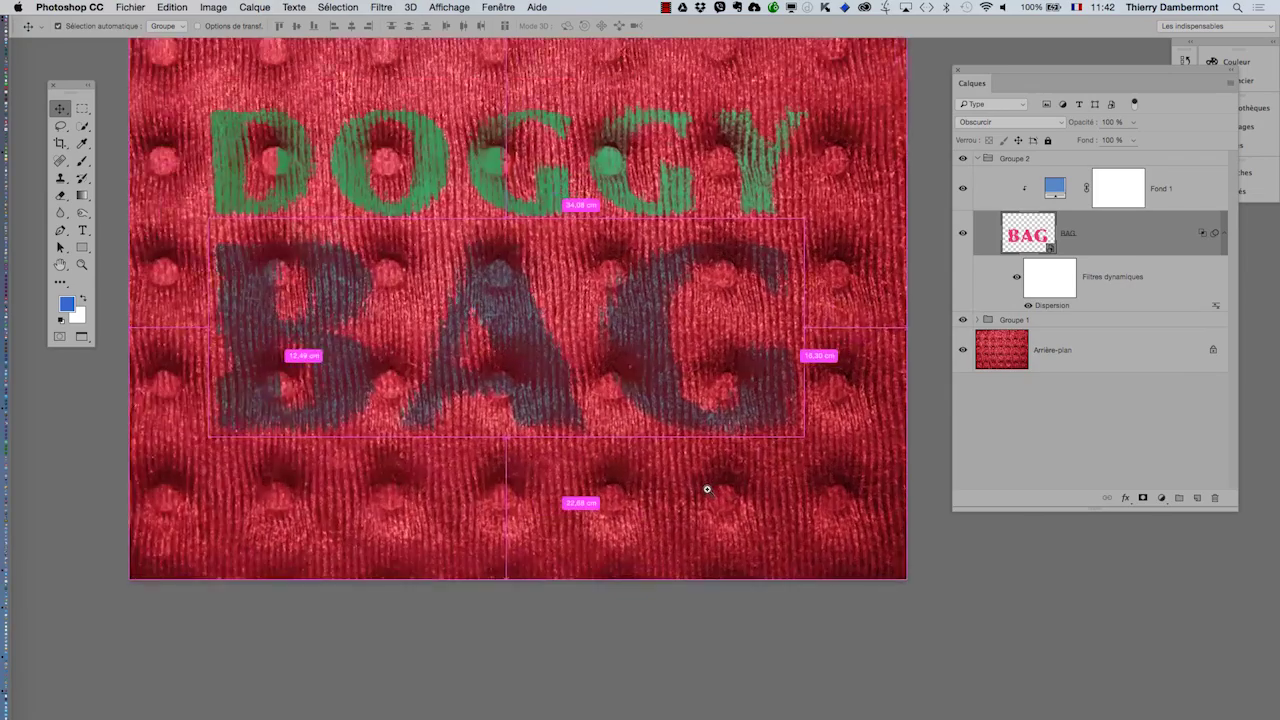
{"action": "scroll", "coordinate": [706, 486], "scroll_direction": "up", "scroll_amount": 2}
{"action": "scroll", "coordinate": [602, 431], "scroll_direction": "down", "scroll_amount": 3}
{"action": "scroll", "coordinate": [657, 523], "scroll_direction": "down", "scroll_amount": 1}
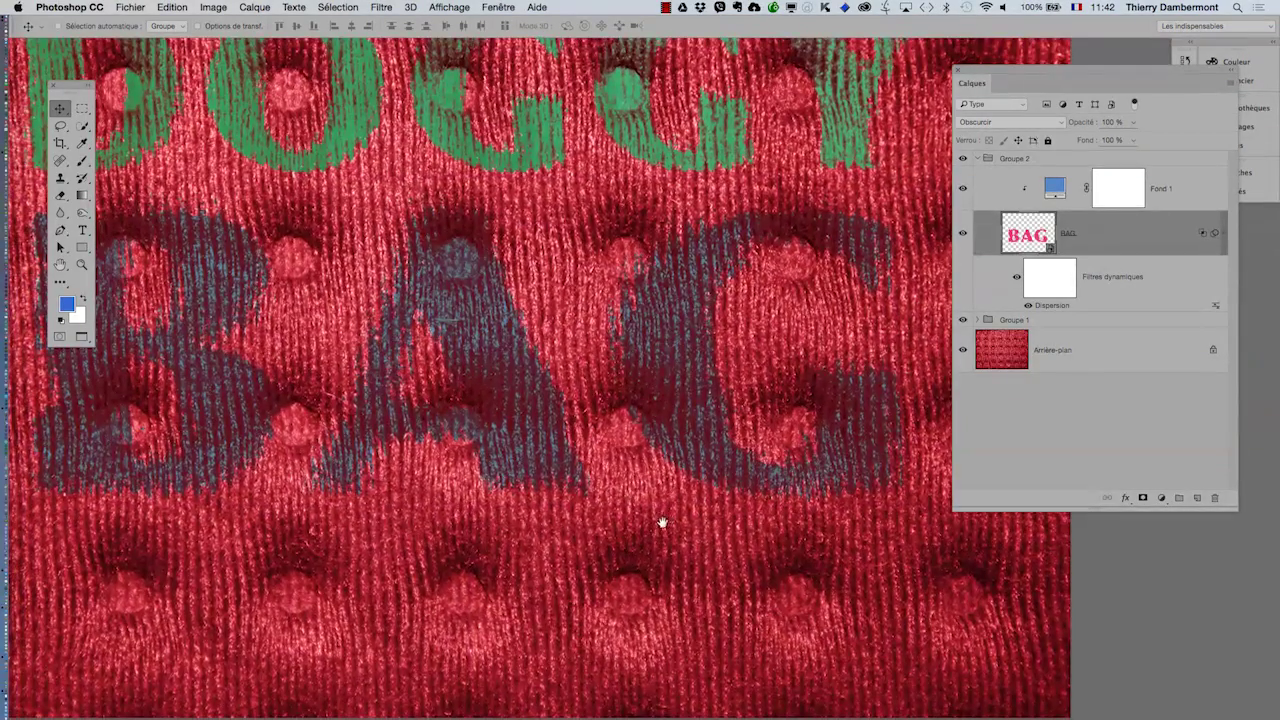
{"action": "scroll", "coordinate": [660, 523], "scroll_direction": "down", "scroll_amount": 2}
{"action": "scroll", "coordinate": [639, 513], "scroll_direction": "down", "scroll_amount": 1}
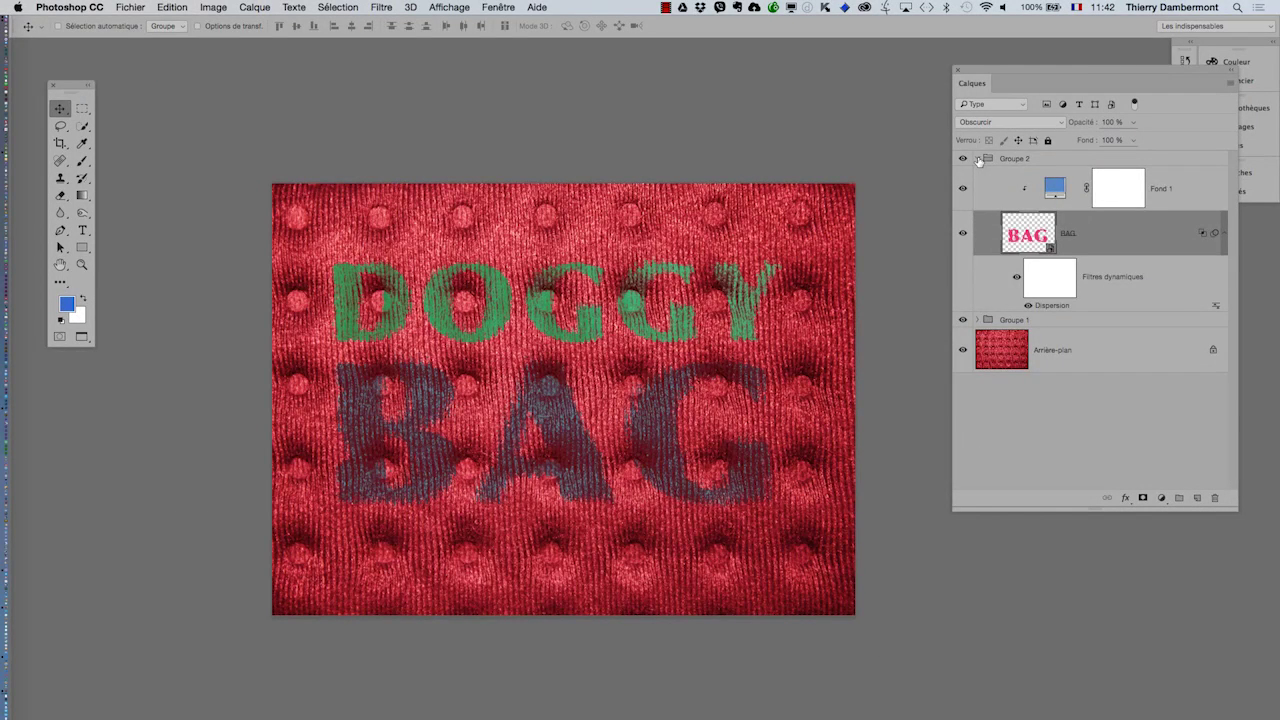
- Shift the DOGGY Teinte/Saturation 1 adjustment's hue to -156
{"action": "left_click", "coordinate": [979, 160]}
{"action": "left_click", "coordinate": [978, 174]}
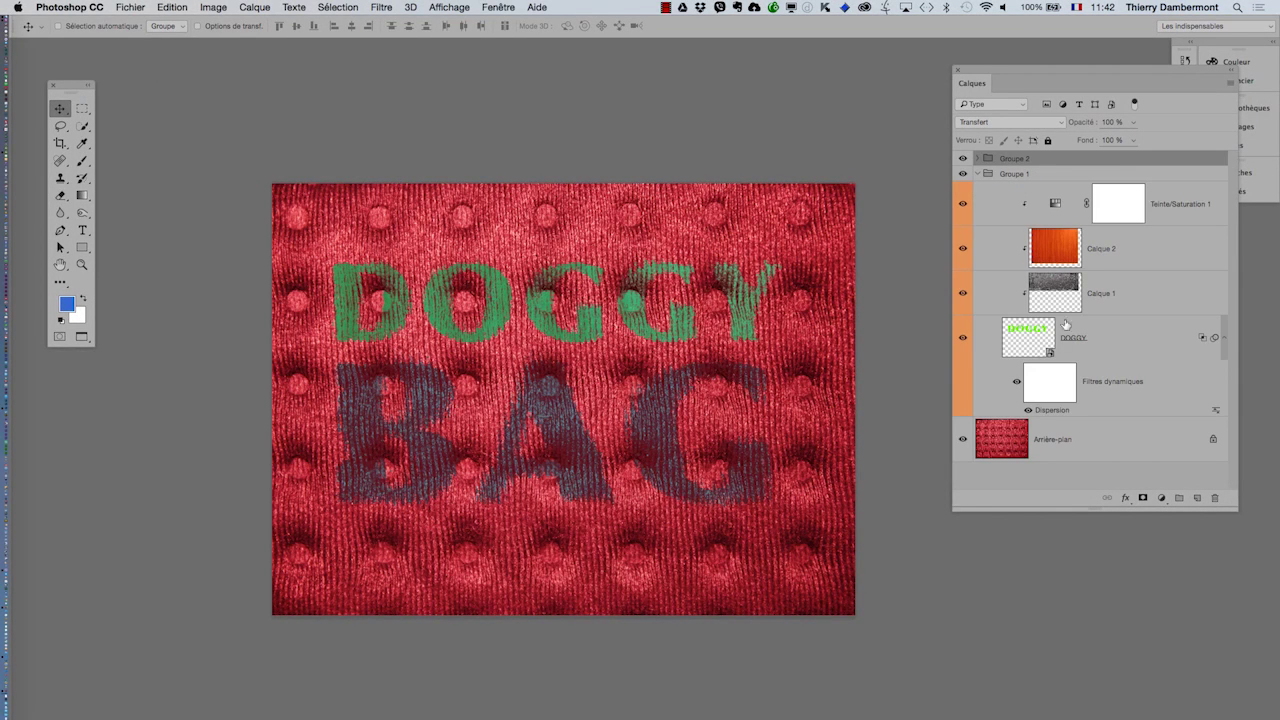
{"action": "left_click", "coordinate": [1030, 340]}
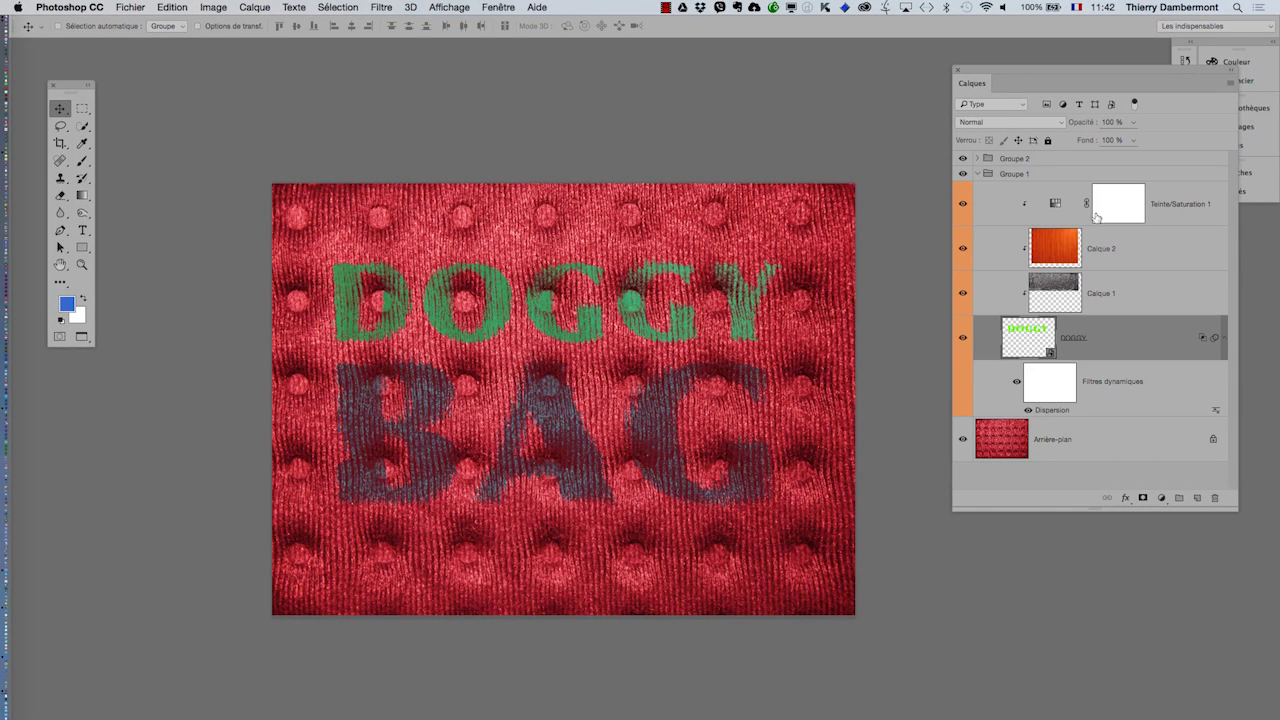
{"action": "left_click", "coordinate": [1054, 204]}
{"action": "double_click", "coordinate": [1054, 204]}
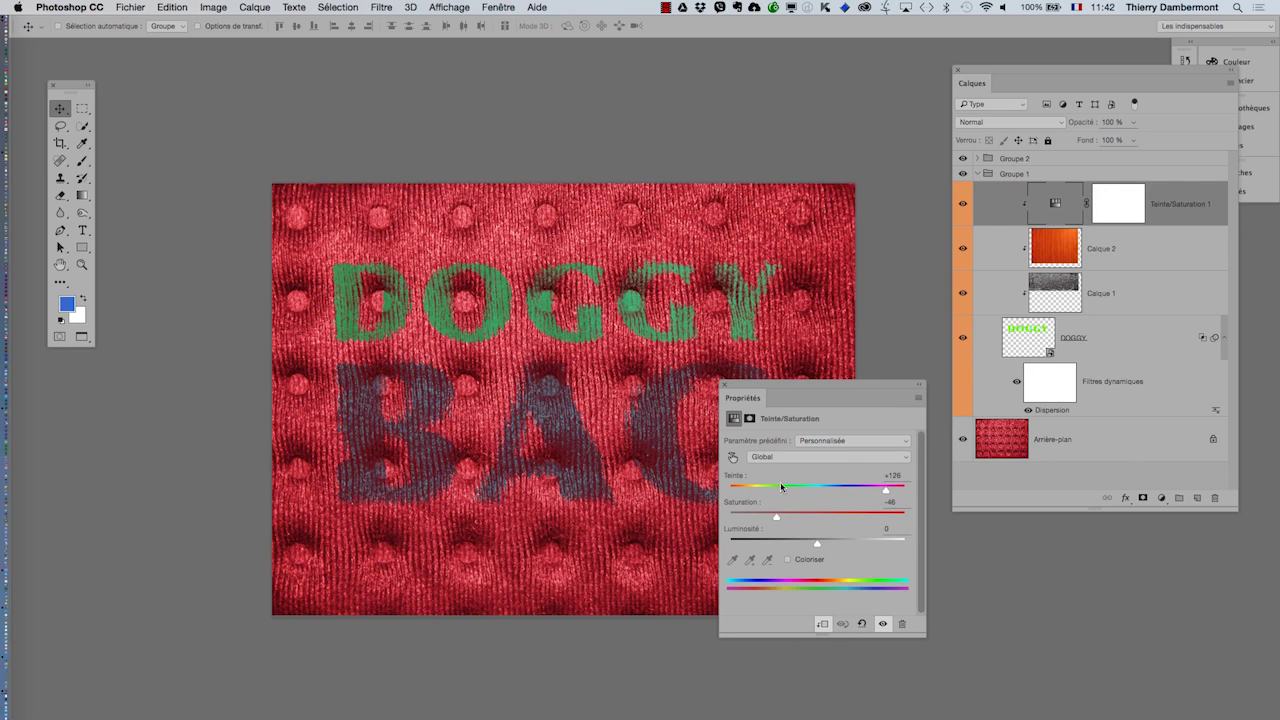
{"action": "mouse_move", "coordinate": [784, 488]}
{"action": "left_mouse_down"}
{"action": "mouse_move", "coordinate": [738, 490]}
{"action": "mouse_move", "coordinate": [746, 515]}
{"action": "left_mouse_up"}
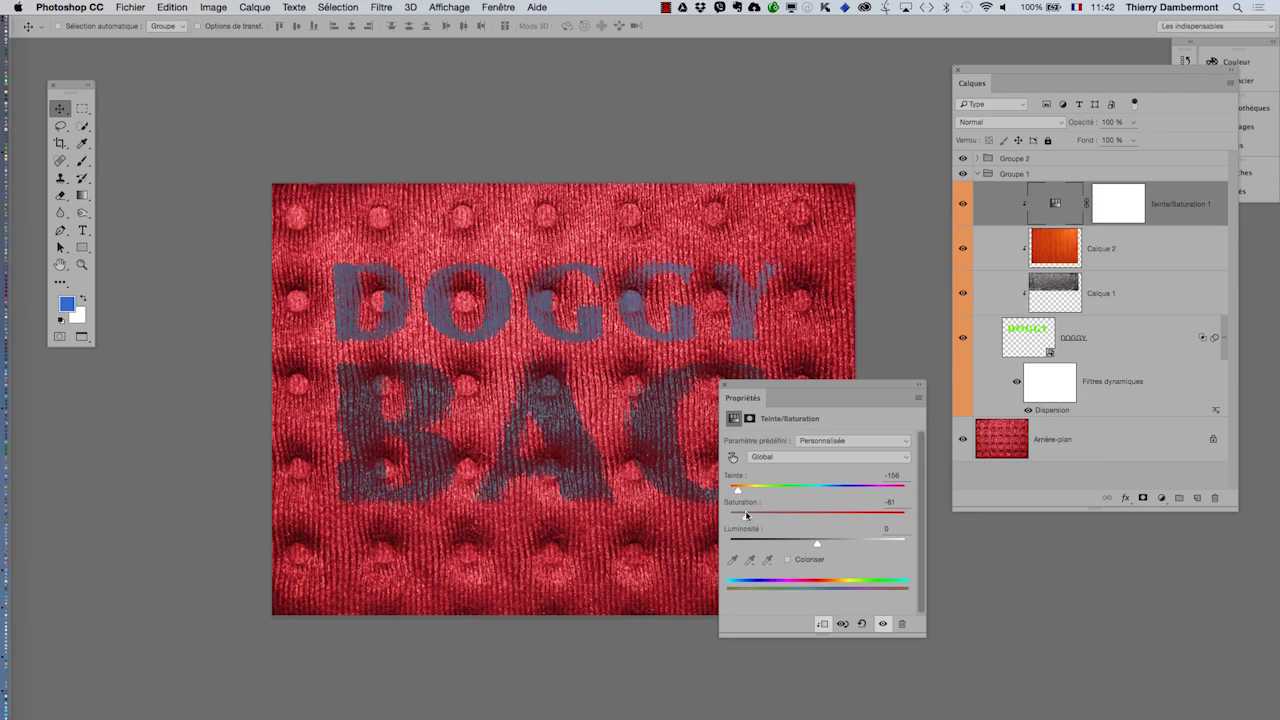
{"action": "left_click", "coordinate": [724, 384]}
- Desaturate and raise Luminosité on Teinte/Saturation 1 until DOGGY turns light grey
{"action": "scroll", "coordinate": [640, 292], "scroll_direction": "up", "scroll_amount": 1}
{"action": "scroll", "coordinate": [644, 296], "scroll_direction": "up", "scroll_amount": 4}
{"action": "scroll", "coordinate": [763, 357], "scroll_direction": "down", "scroll_amount": 1}
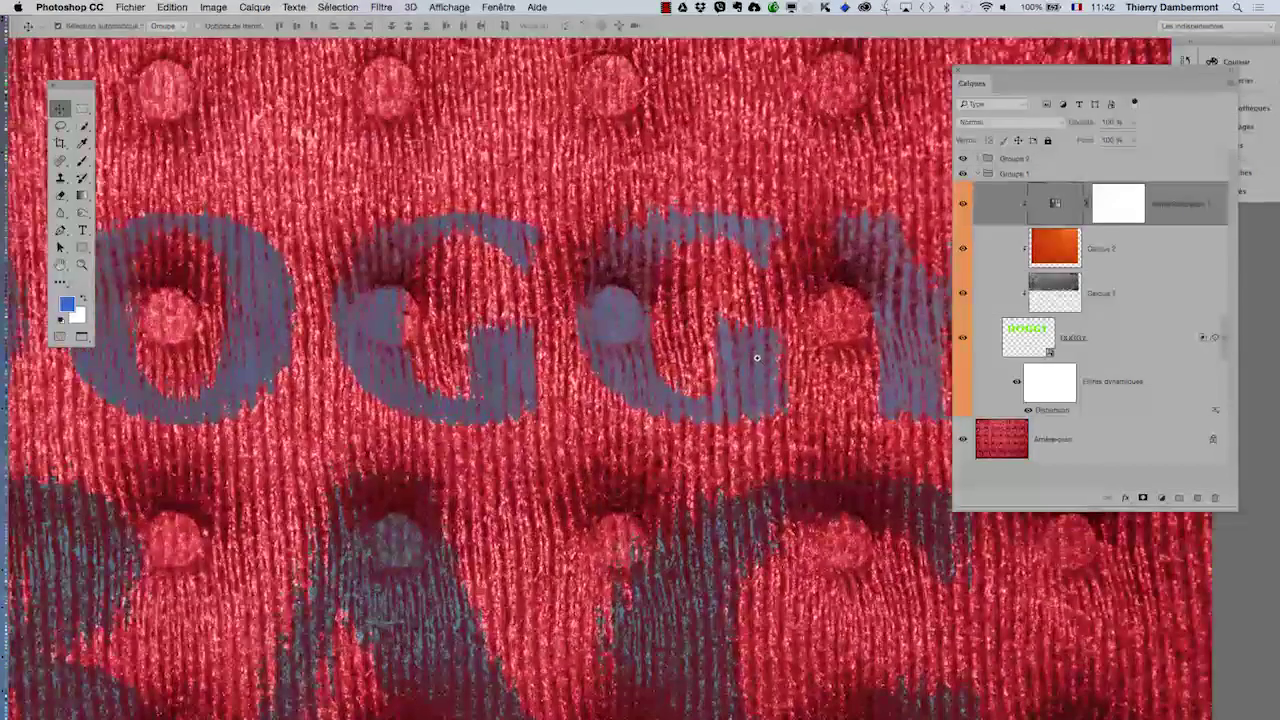
{"action": "scroll", "coordinate": [765, 360], "scroll_direction": "down", "scroll_amount": 1}
{"action": "scroll", "coordinate": [767, 363], "scroll_direction": "down", "scroll_amount": 2}
{"action": "scroll", "coordinate": [766, 363], "scroll_direction": "down", "scroll_amount": 1}
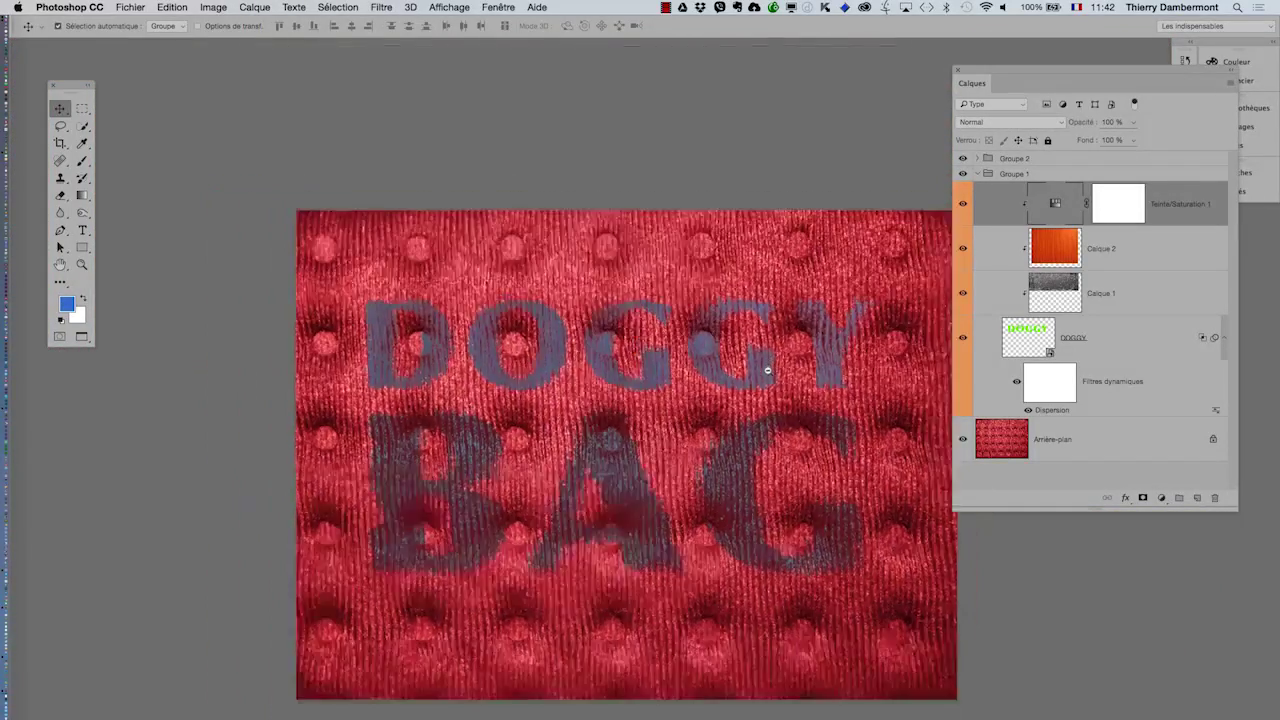
{"action": "scroll", "coordinate": [737, 354], "scroll_direction": "down", "scroll_amount": 1}
{"action": "left_click_drag", "start_coordinate": [737, 354], "coordinate": [663, 277]}
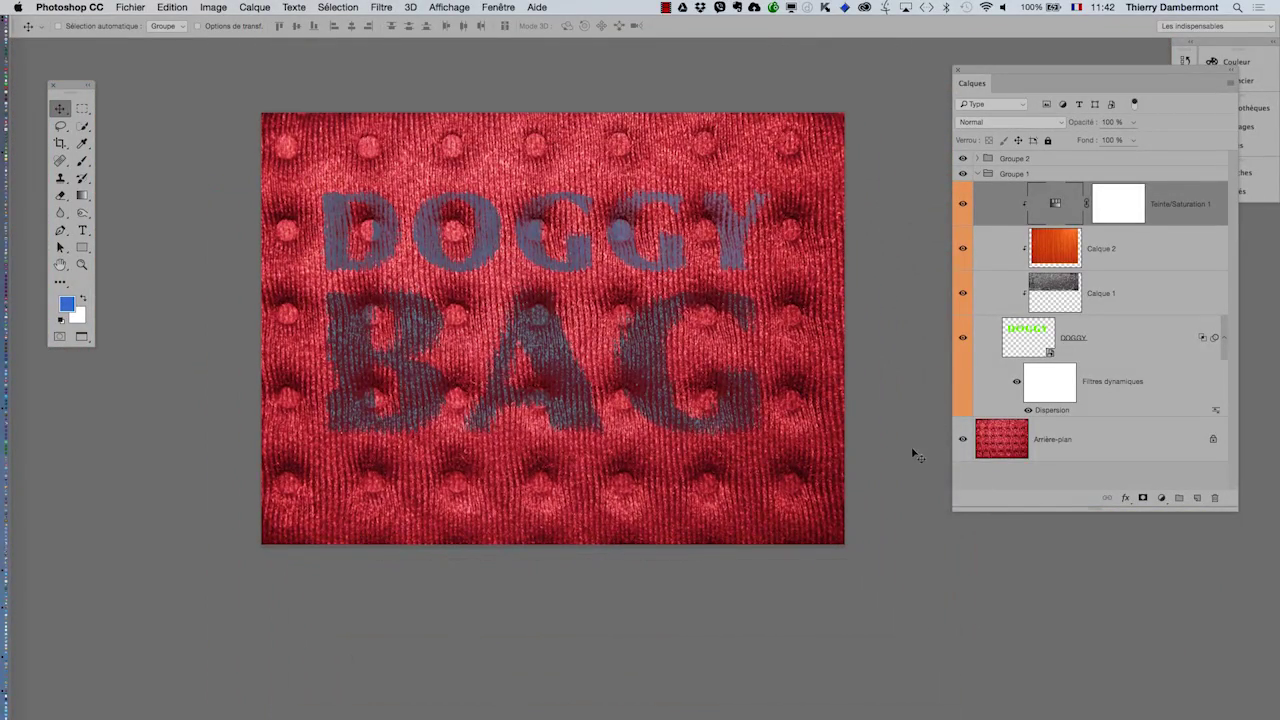
{"action": "double_click", "coordinate": [1042, 212]}
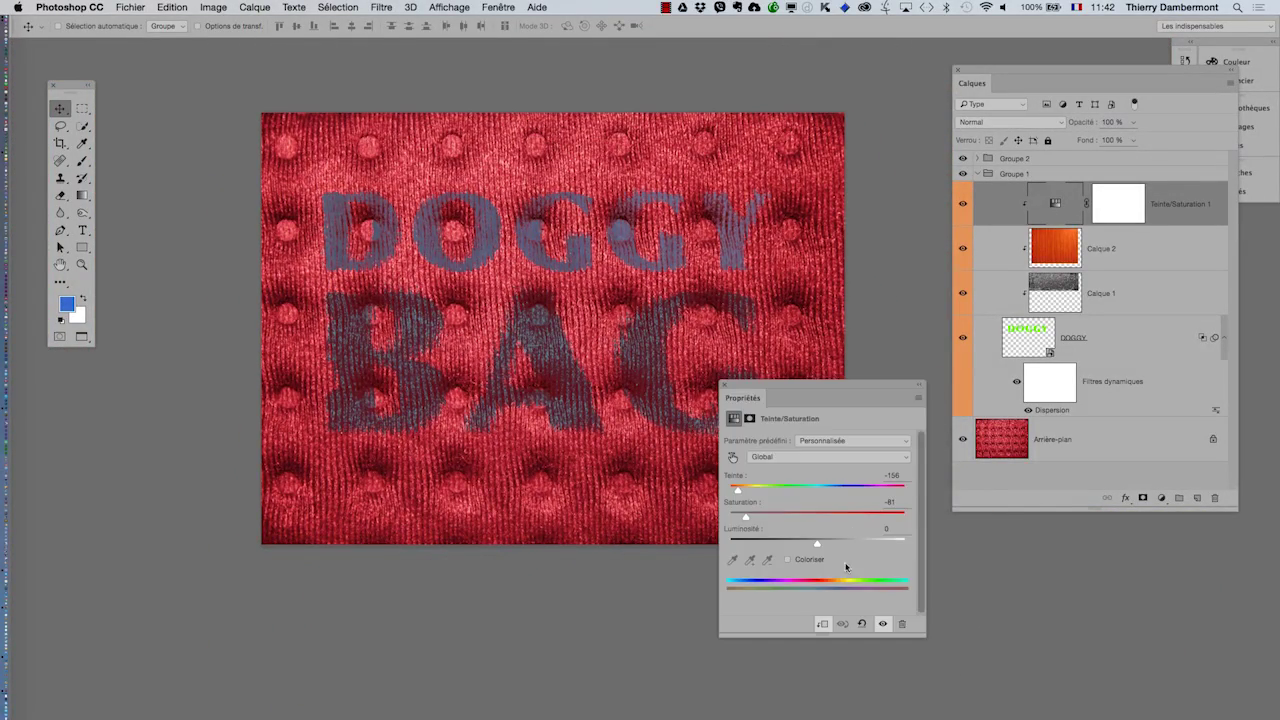
{"action": "left_click_drag", "start_coordinate": [868, 545], "coordinate": [873, 543]}
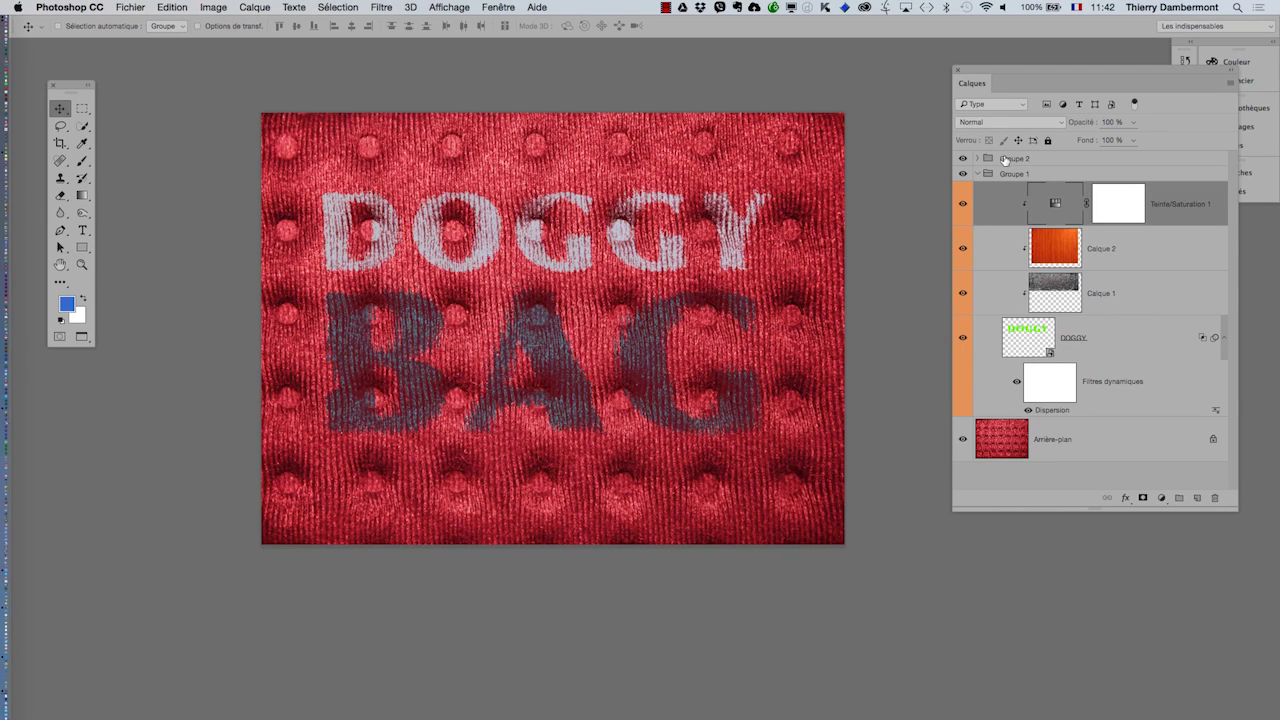
- Change the Fond 1 fill behind BAG to a brighter blue
{"action": "left_click", "coordinate": [979, 174]}
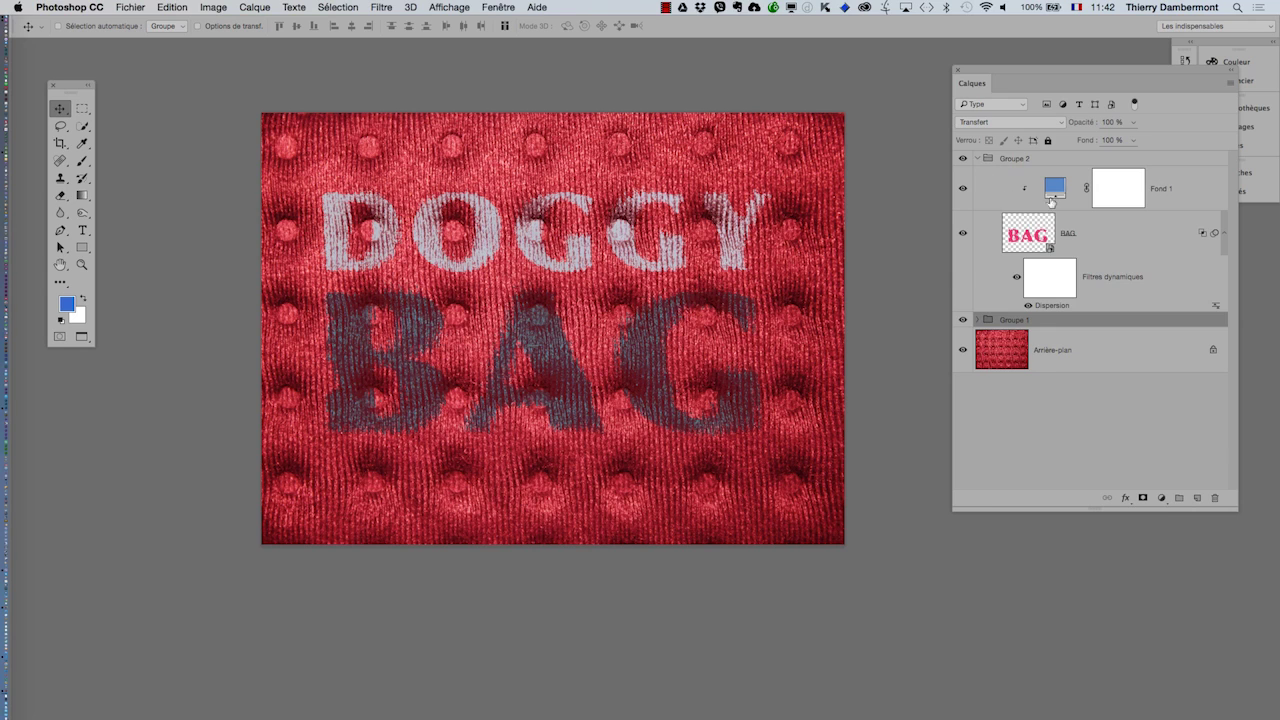
{"action": "double_click", "coordinate": [1053, 190]}
{"action": "left_click_drag", "start_coordinate": [838, 485], "coordinate": [899, 485]}
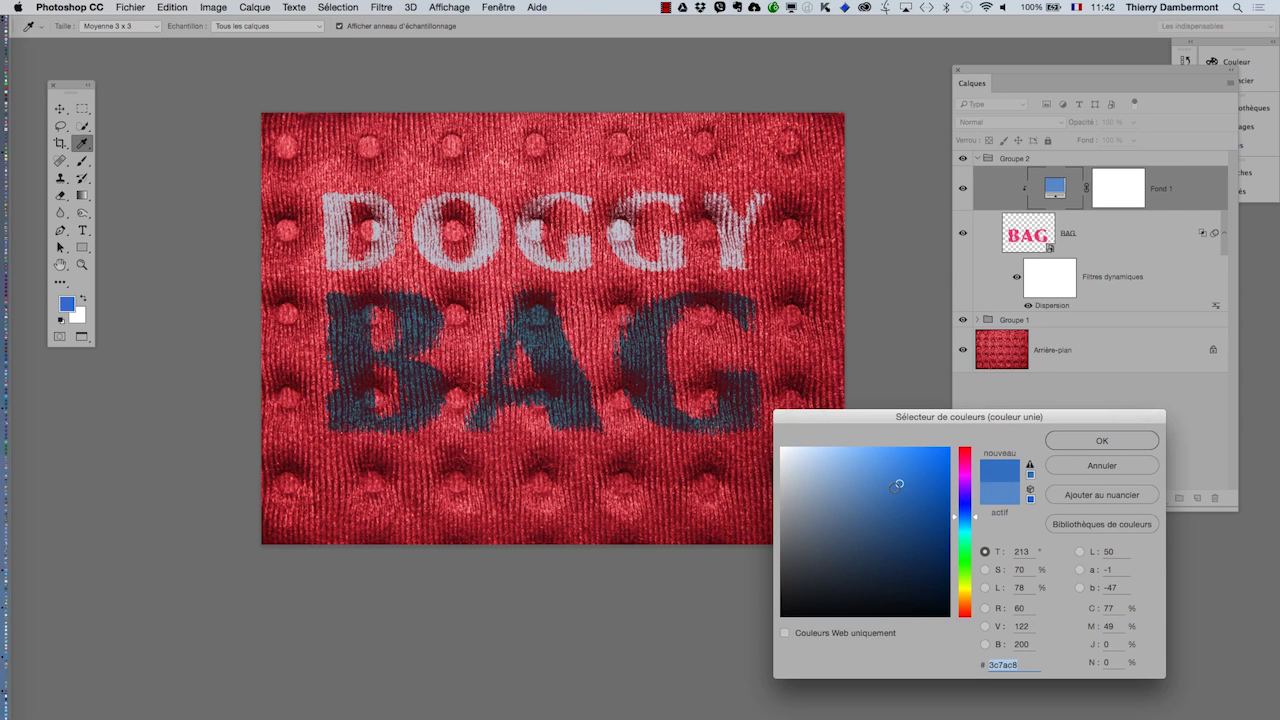
{"action": "left_click", "coordinate": [1088, 440]}
- Switch back to the Move tool and start Save As for the fabric artwork
{"action": "key", "text": "v"}
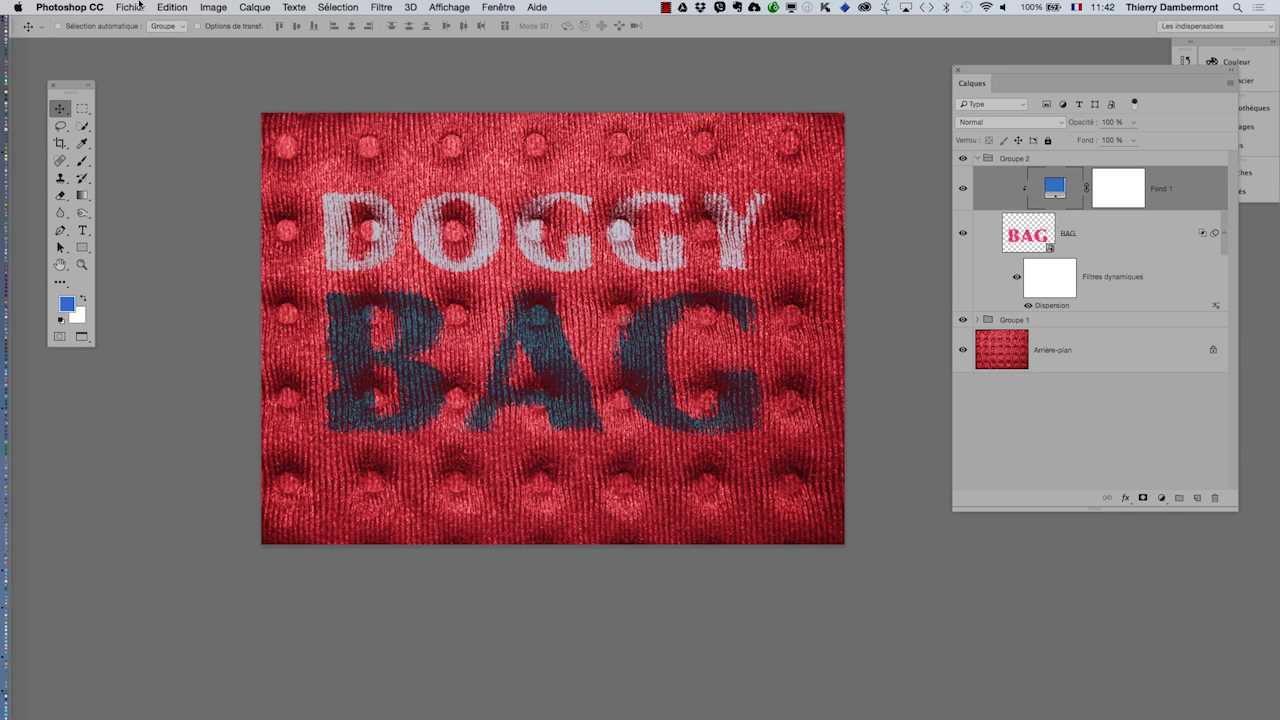
{"action": "left_click", "coordinate": [130, 7]}
{"action": "left_click", "coordinate": [175, 143]}
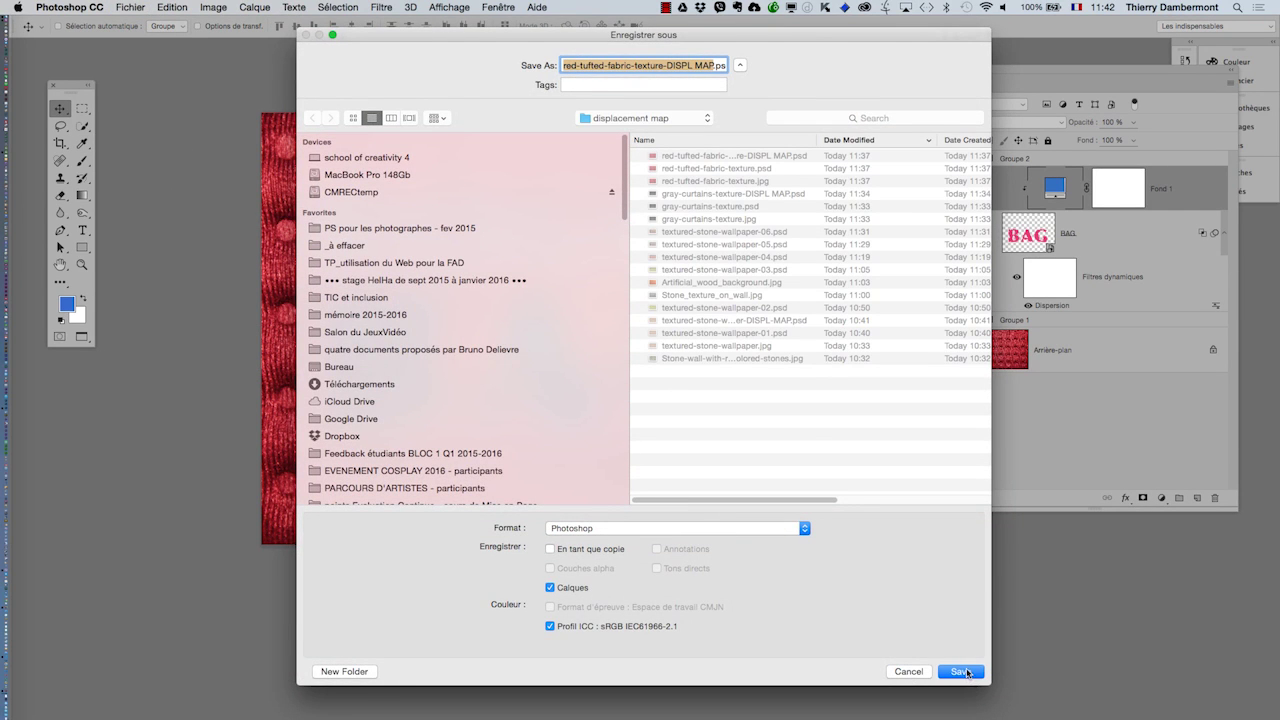
- Save the red fabric artwork under an edited name and close it, suppressing the alert
{"action": "left_click", "coordinate": [712, 65]}
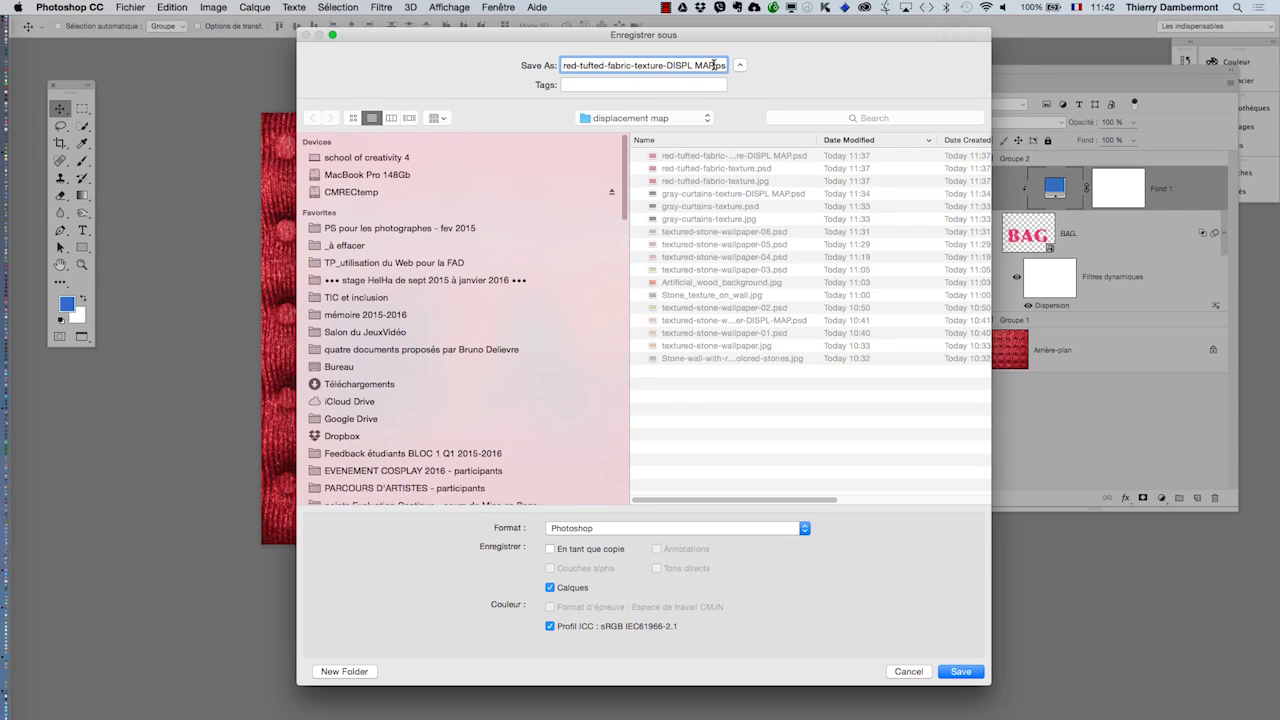
{"action": "key", "text": "Return"}
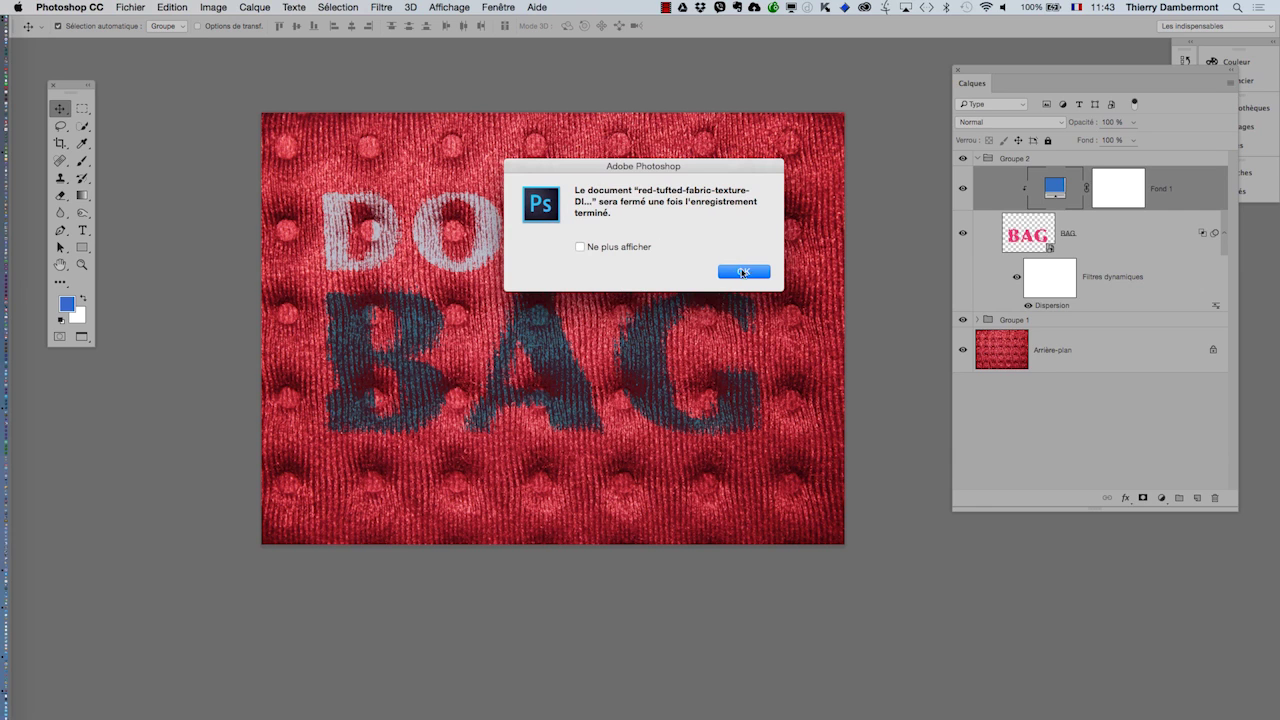
{"action": "left_click", "coordinate": [581, 247]}
{"action": "left_click", "coordinate": [743, 271]}
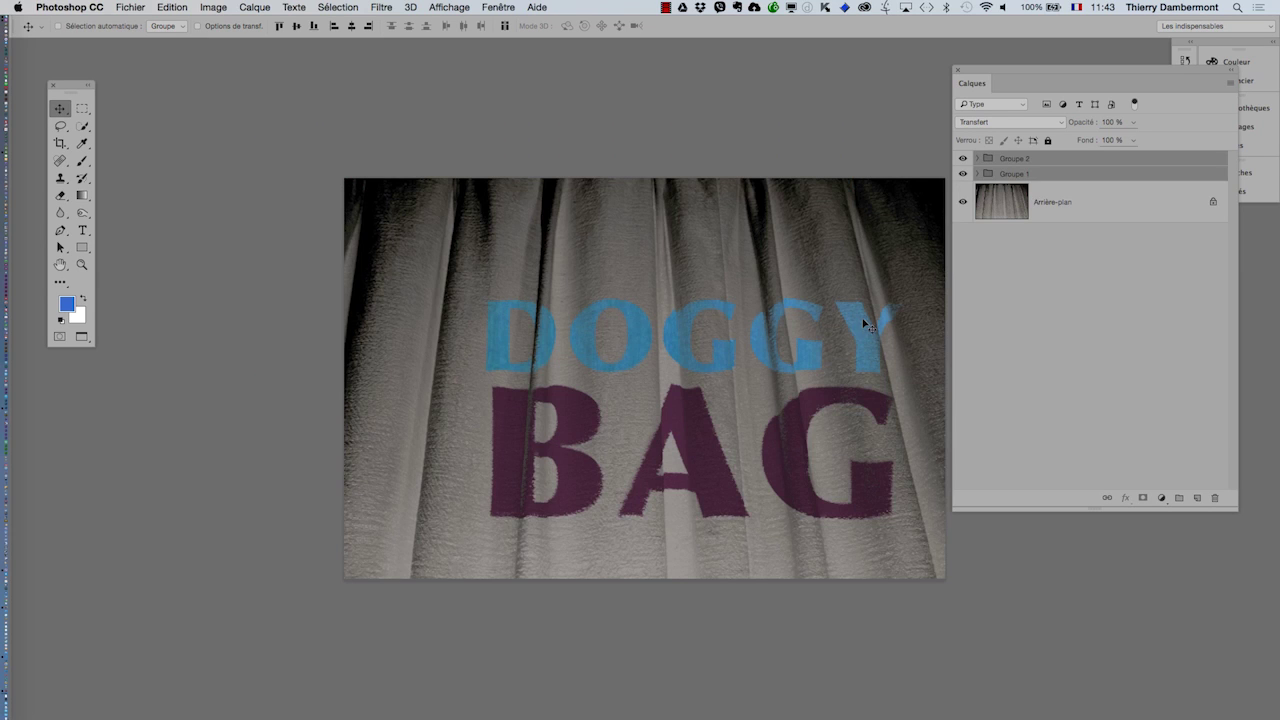
- Save the curtain artwork as gray-curtains-texture-02.psd
{"action": "left_click", "coordinate": [130, 7]}
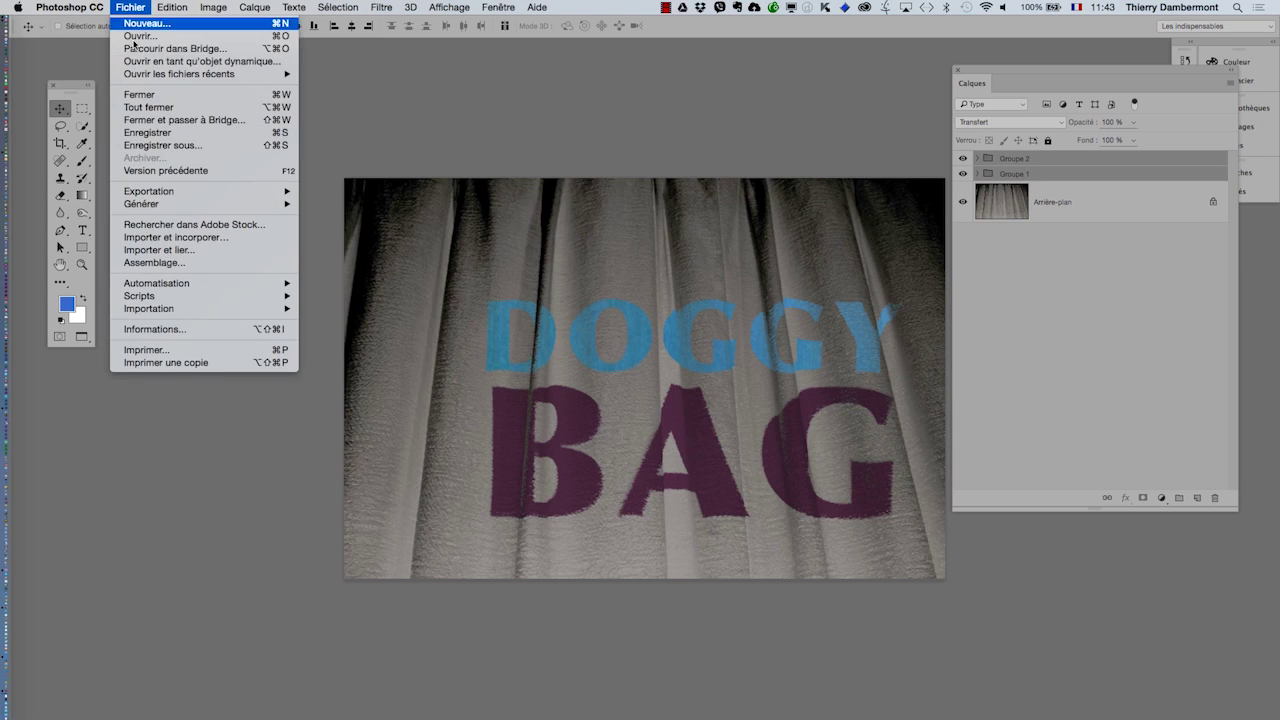
{"action": "left_click", "coordinate": [177, 143]}
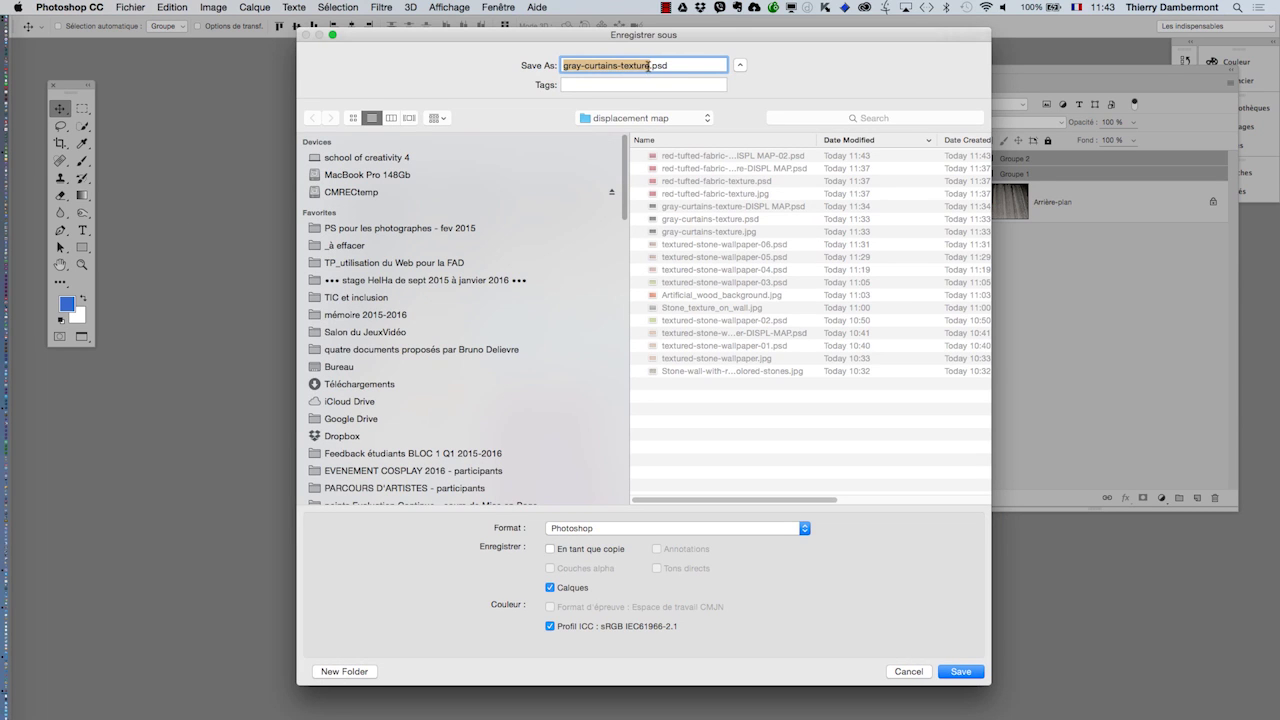
{"action": "left_click", "coordinate": [650, 65]}
{"action": "key", "text": "Return"}
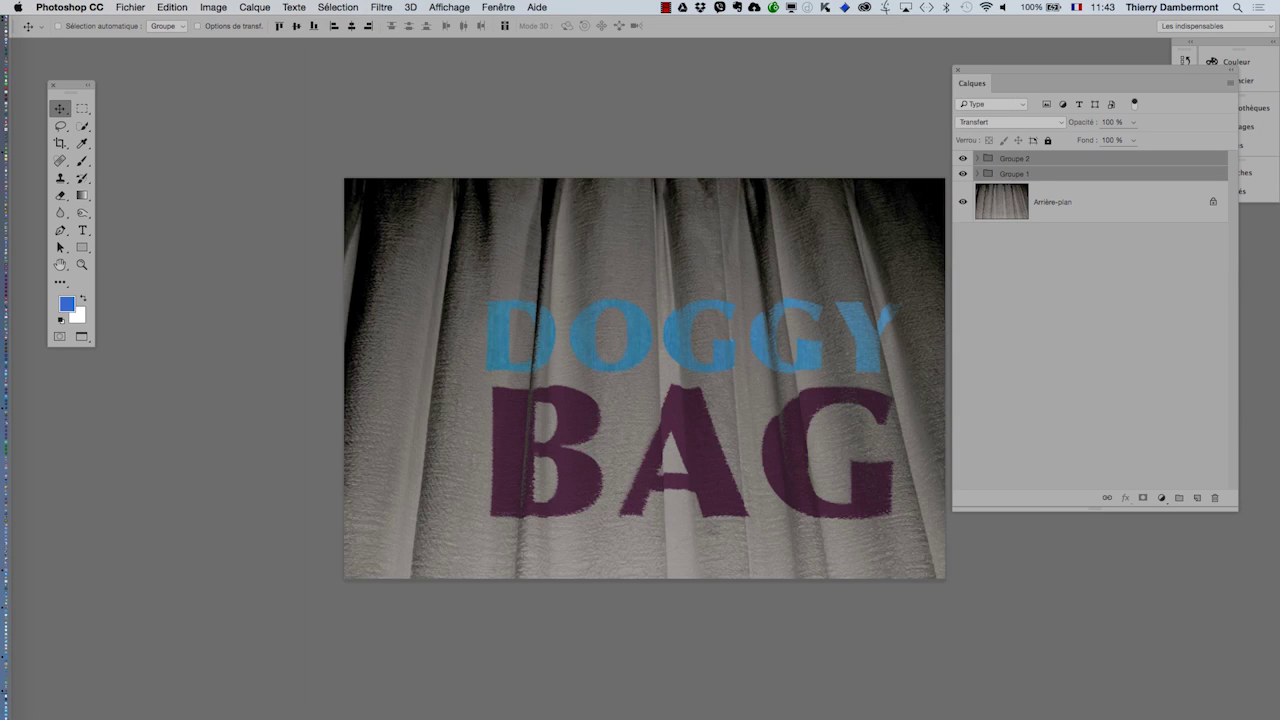
- Switch to the stone wall document and save it as textured-stone-wallpaper-07.psd
{"action": "key", "text": "ctrl+w"}
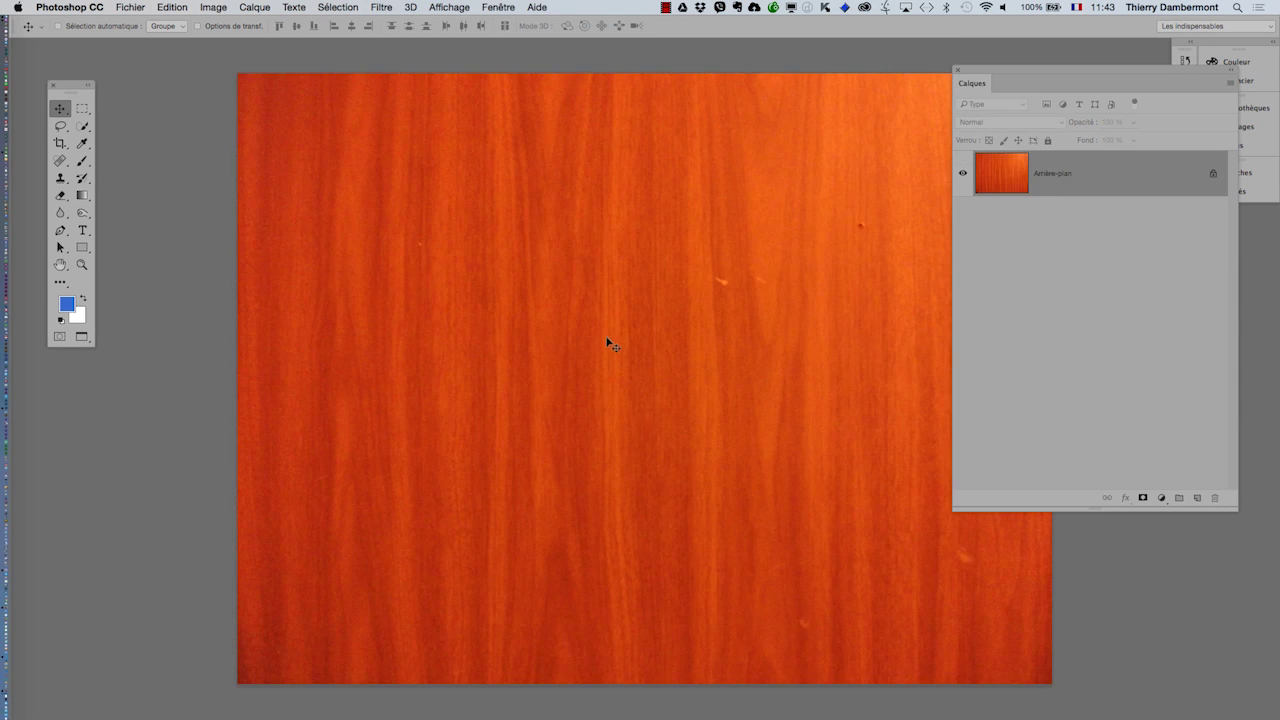
{"action": "key", "text": "ctrl+q"}
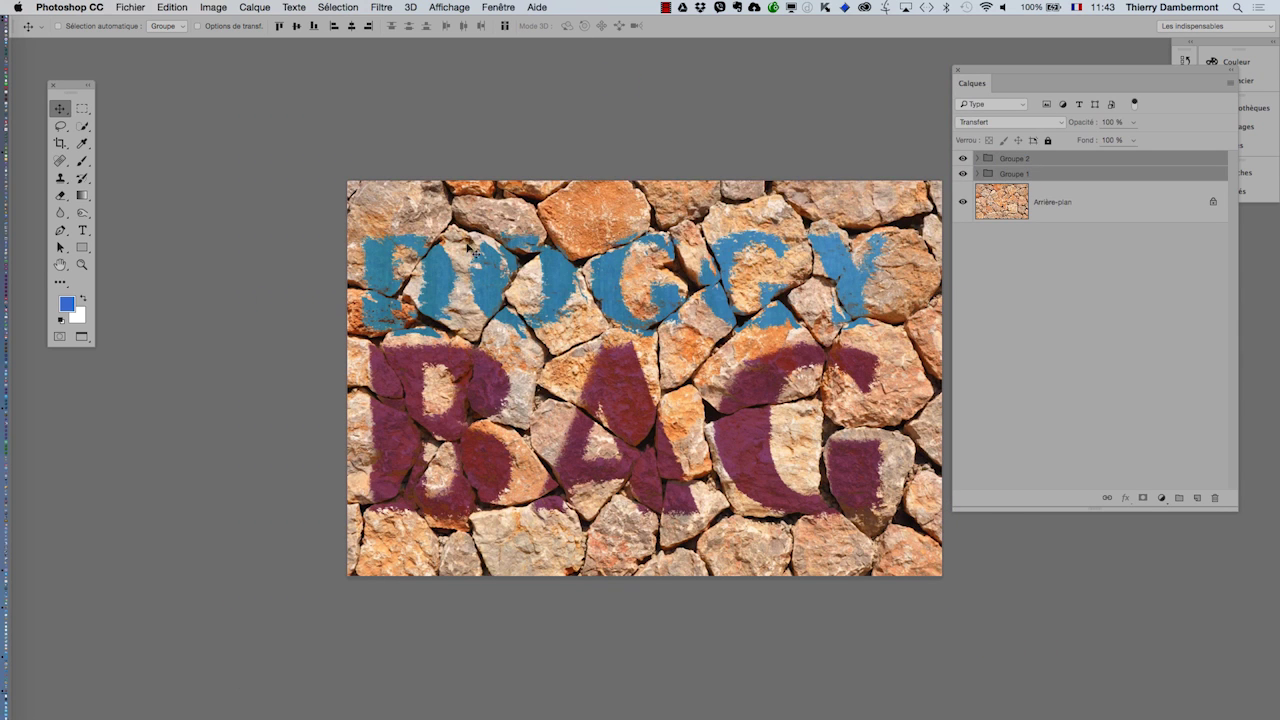
{"action": "key", "text": "Escape"}
{"action": "left_click", "coordinate": [123, 7]}
{"action": "left_click", "coordinate": [180, 147]}
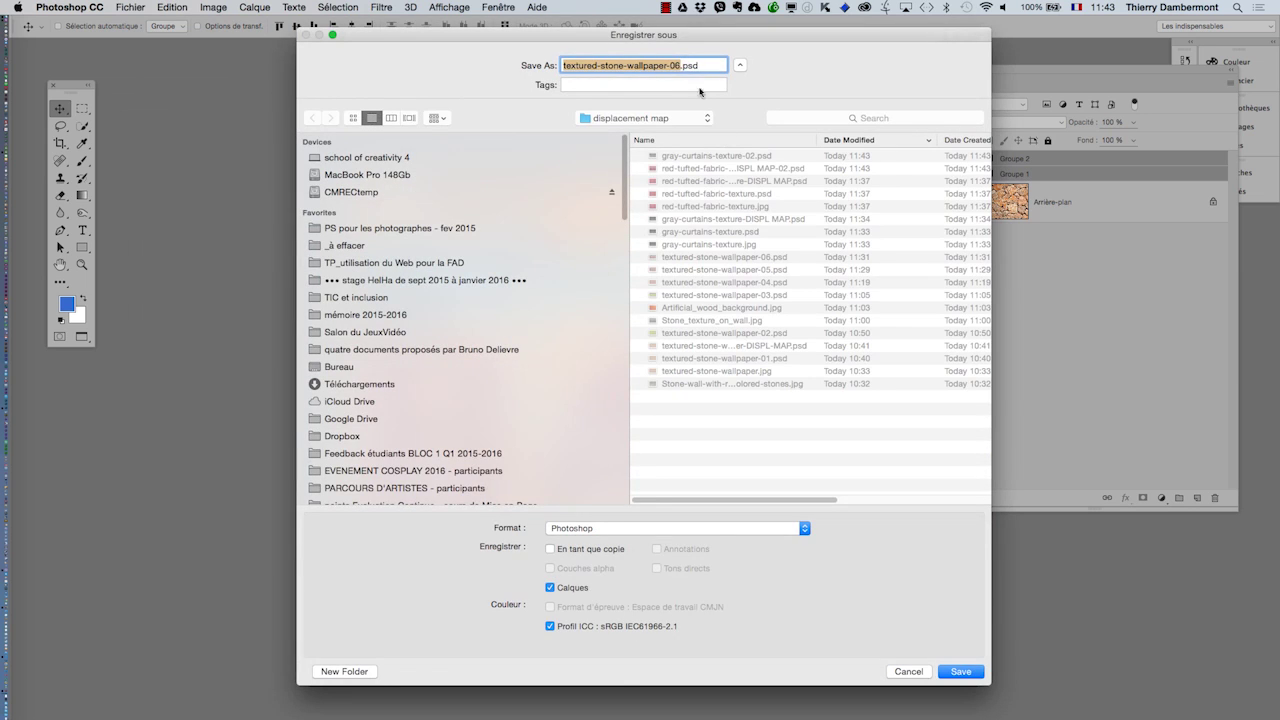
{"action": "key", "text": "Right"}
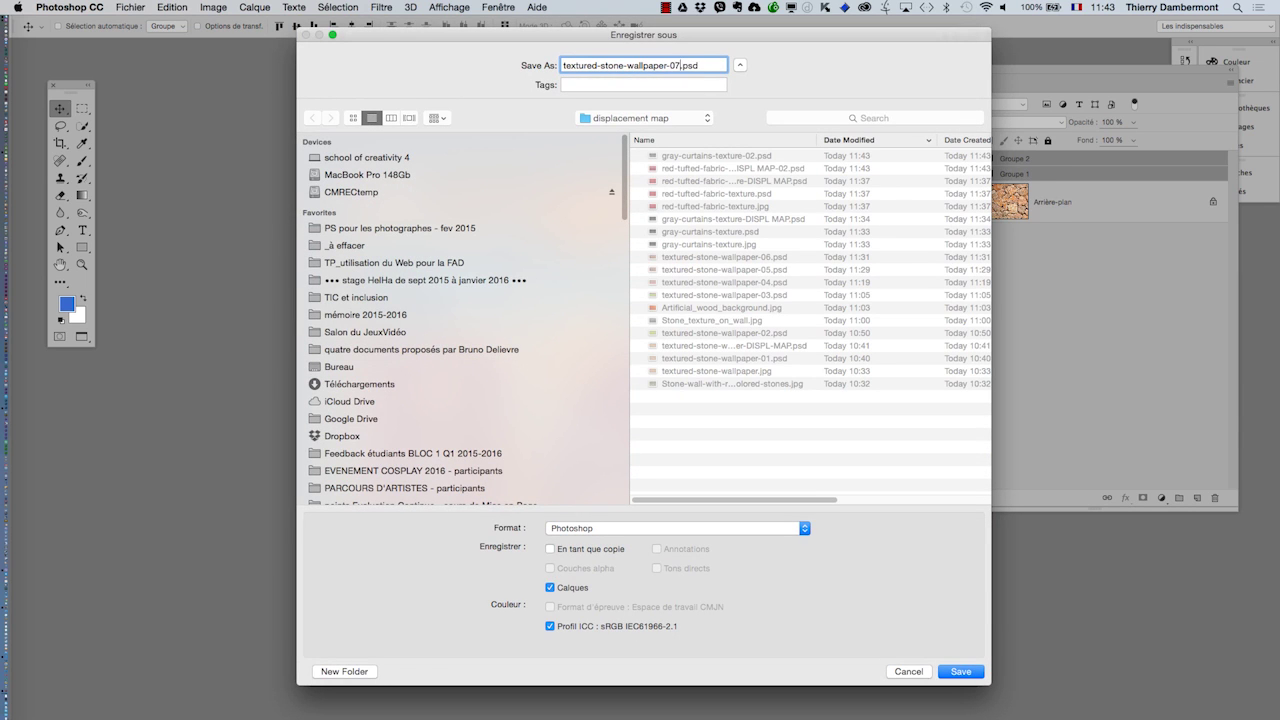
{"action": "key", "text": "Return"}
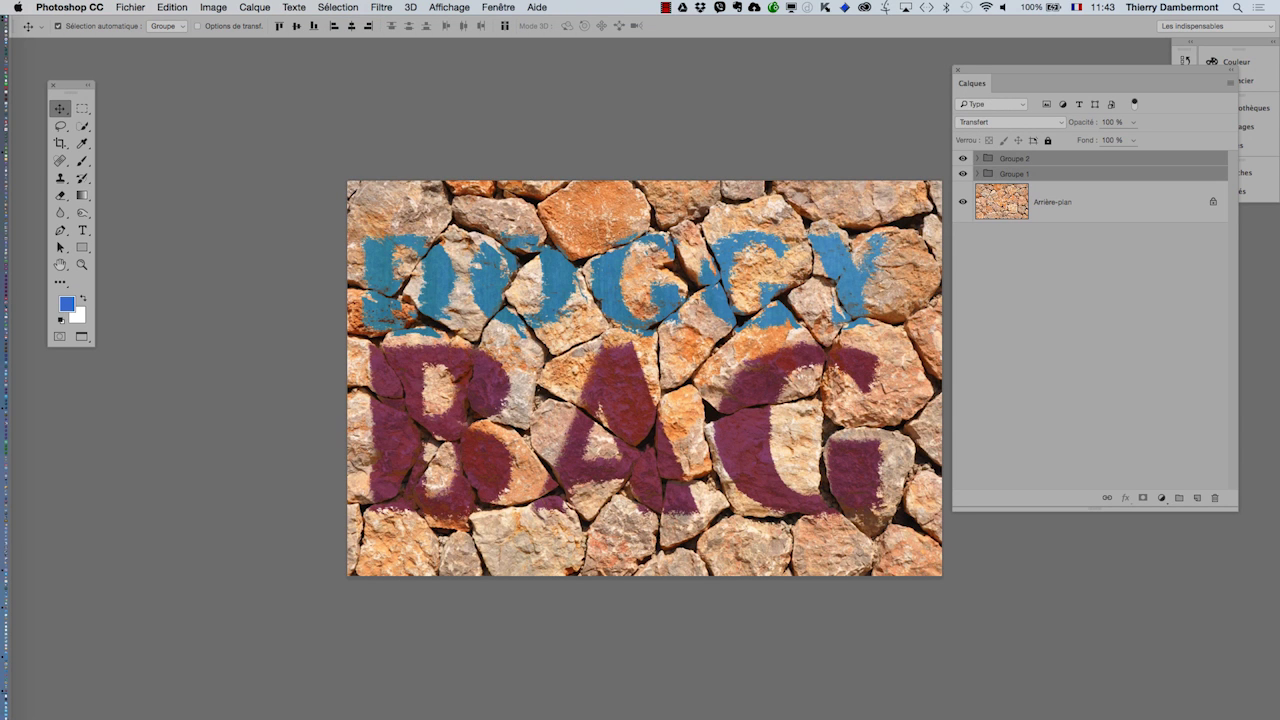